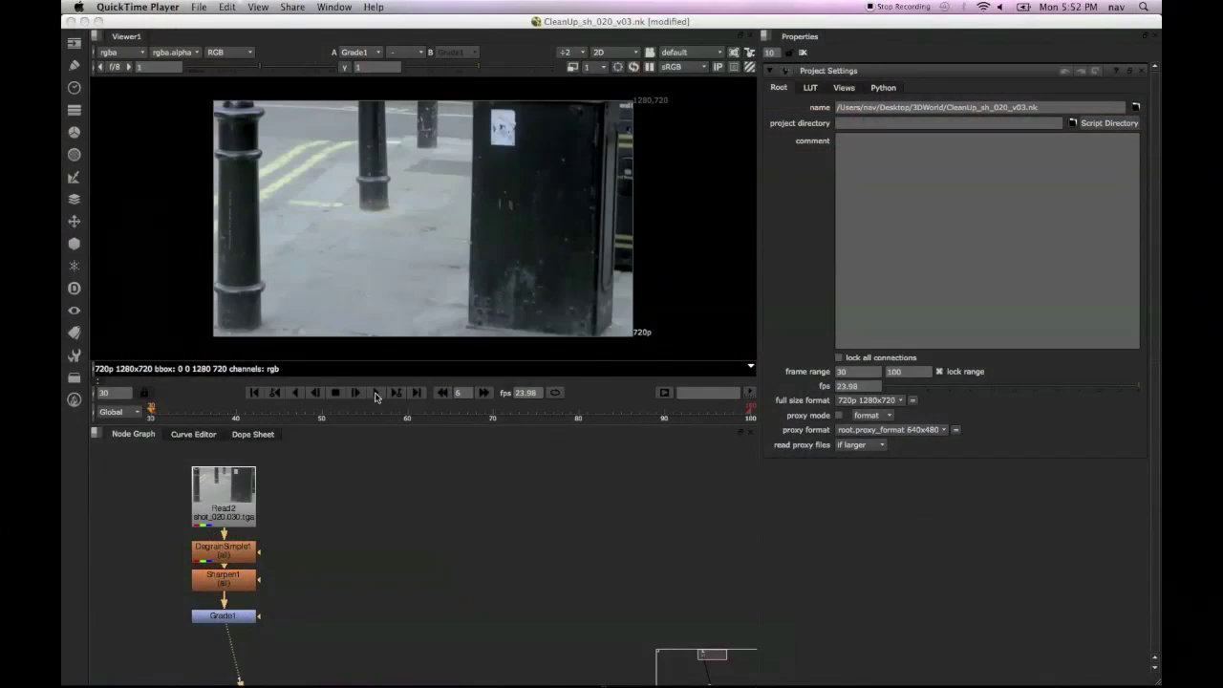
Step: Play the plate for a moment, stop playback and move the playhead to frame 60
left_click(374, 393)
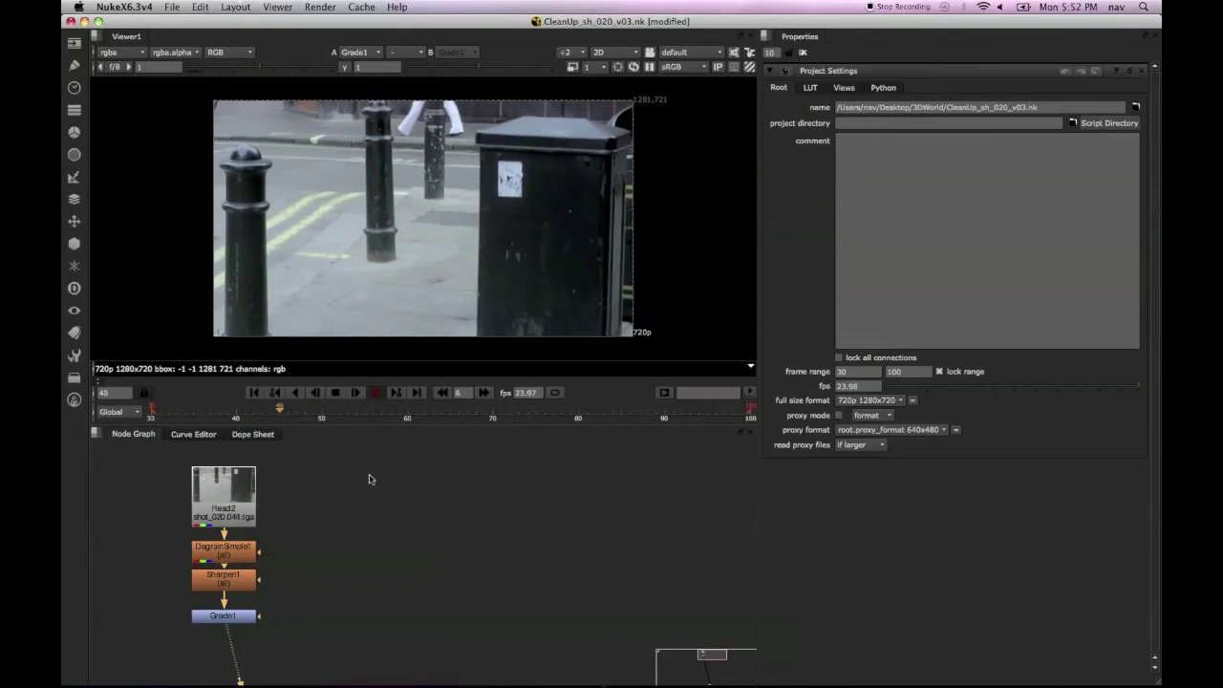
left_click(337, 395)
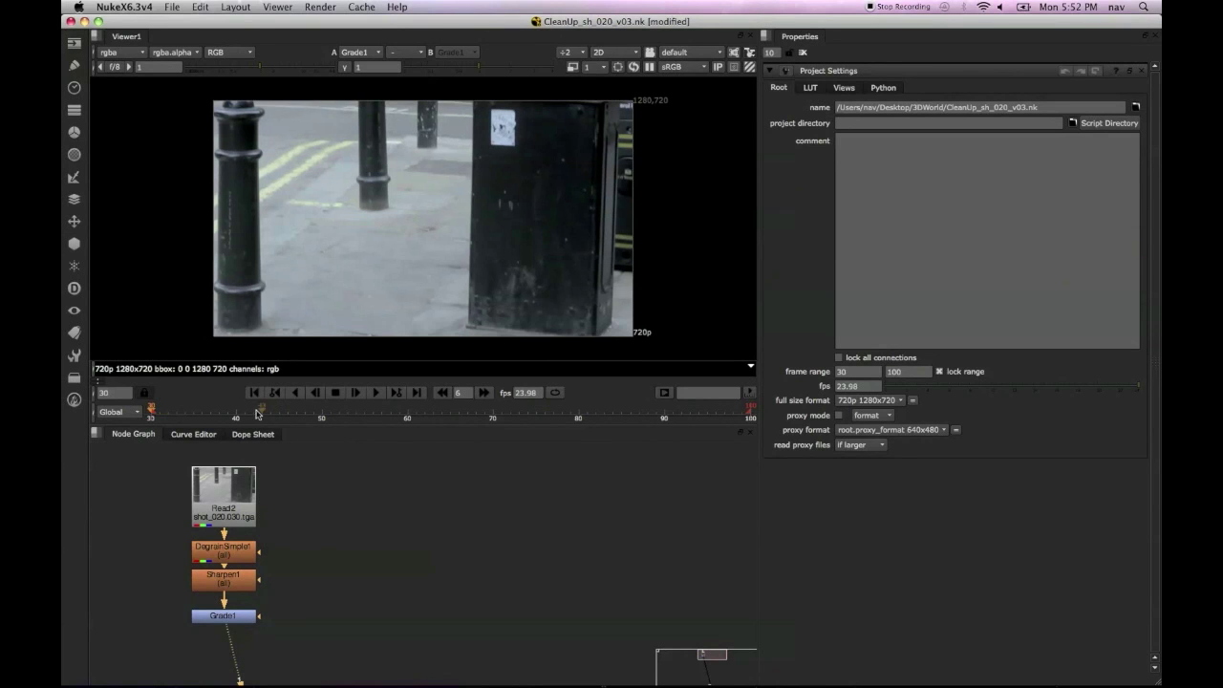
left_click_drag(203, 409, 408, 409)
Step: Add a Keyer node, connect its input to Grade1 and show it in the viewer
key("Tab")
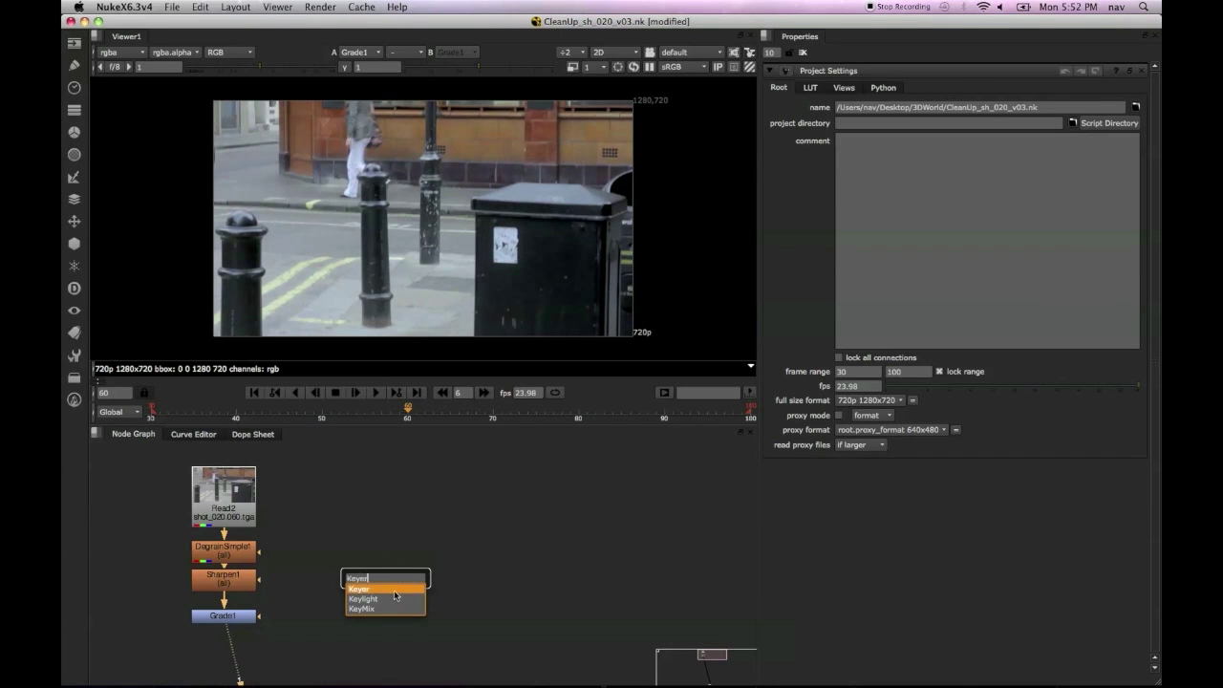
key("Return")
left_click_drag(259, 609, 252, 609)
left_click_drag(365, 519, 380, 619)
key("1")
left_click(380, 620)
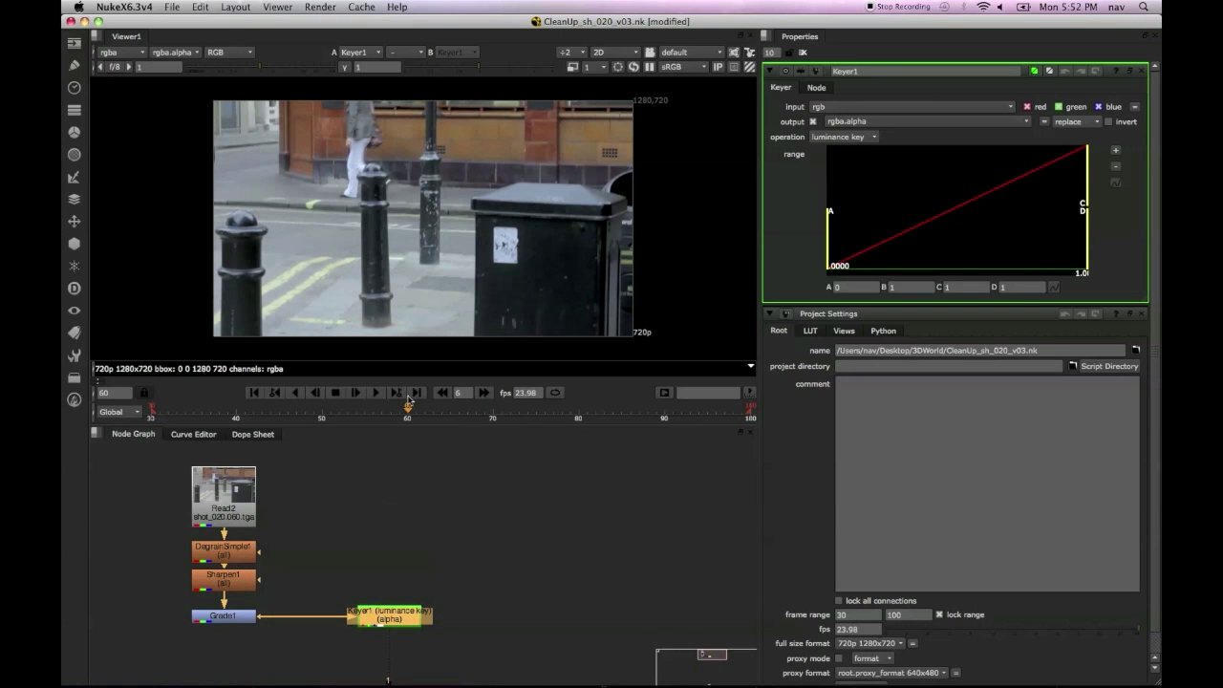
Step: View the alpha channel and tighten the luminance key range to A about 0.051 and B about 0.433
key("a")
left_click_drag(828, 215, 883, 215)
left_click_drag(1084, 182, 1000, 197)
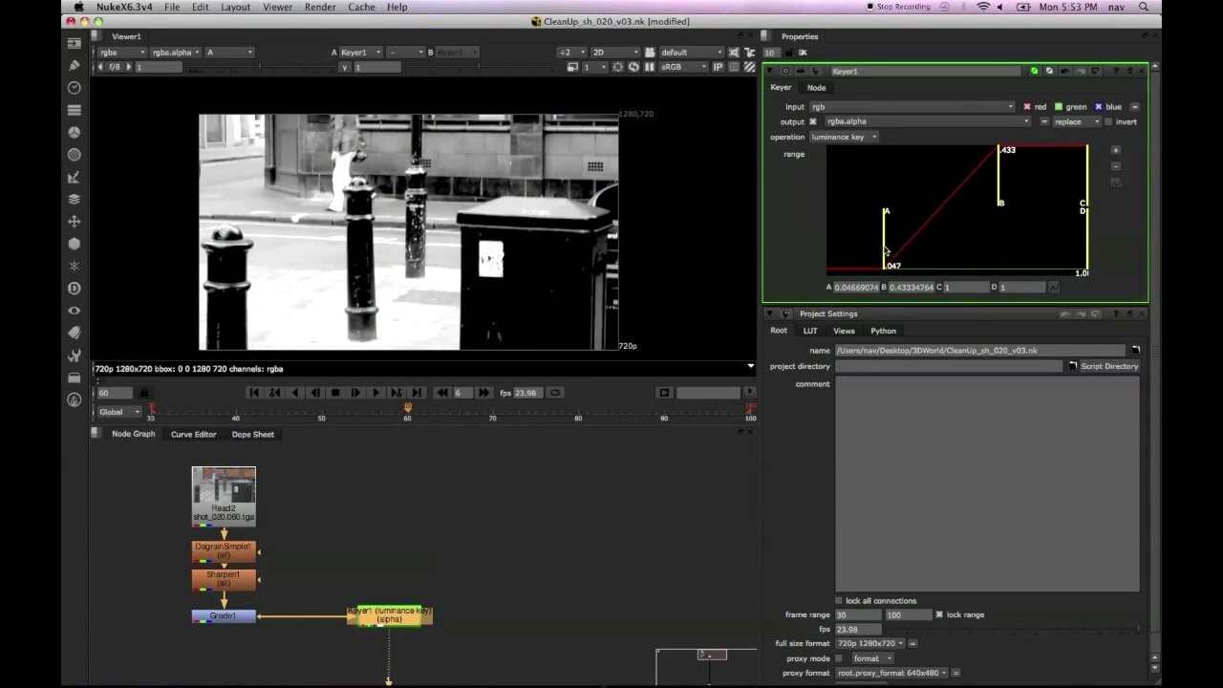
left_click_drag(884, 250, 888, 252)
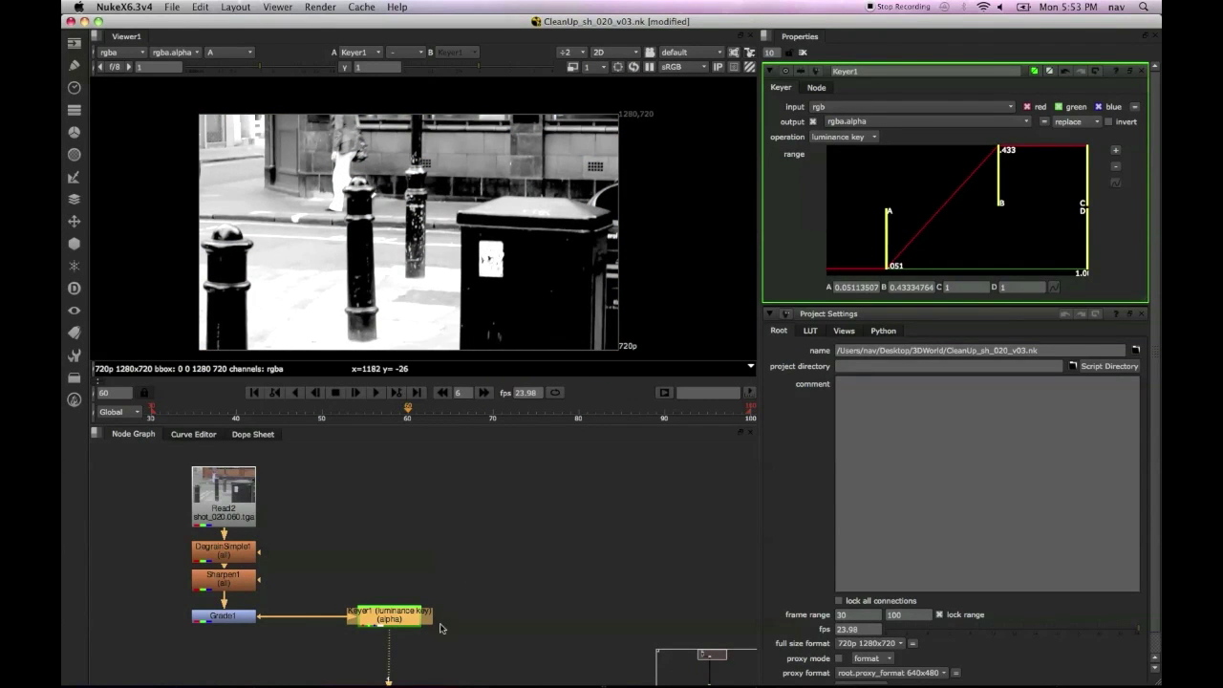
Step: Add a Tracker node below Keyer1 and enable Tracker 2, using both tracks for translation, rotation and scale
key("Tab")
type("tra")
left_click(398, 653)
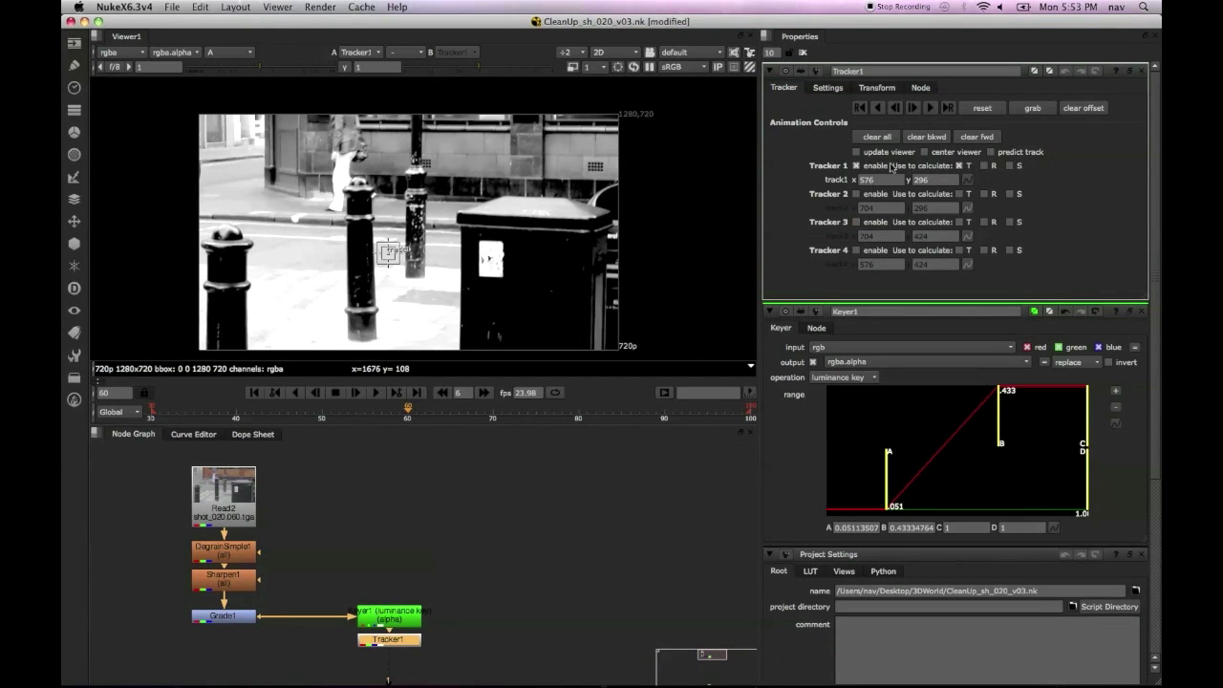
left_click(857, 194)
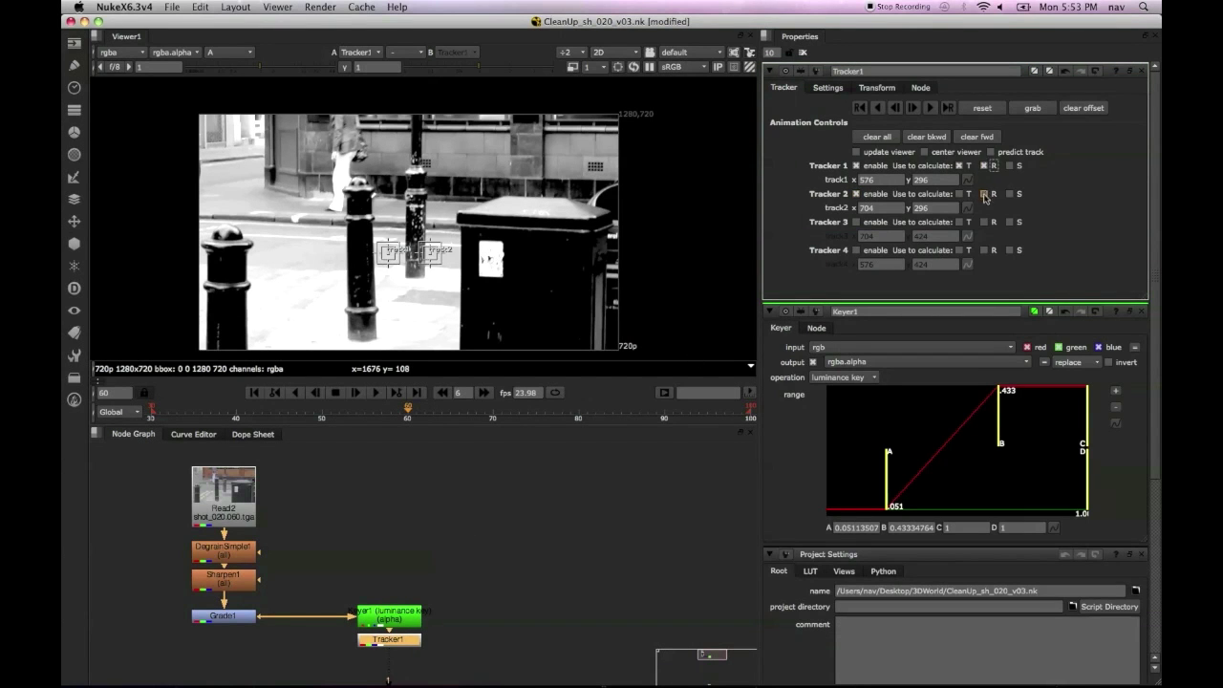
Step: Choose the channels to track in the Tracker1 settings
left_click(833, 89)
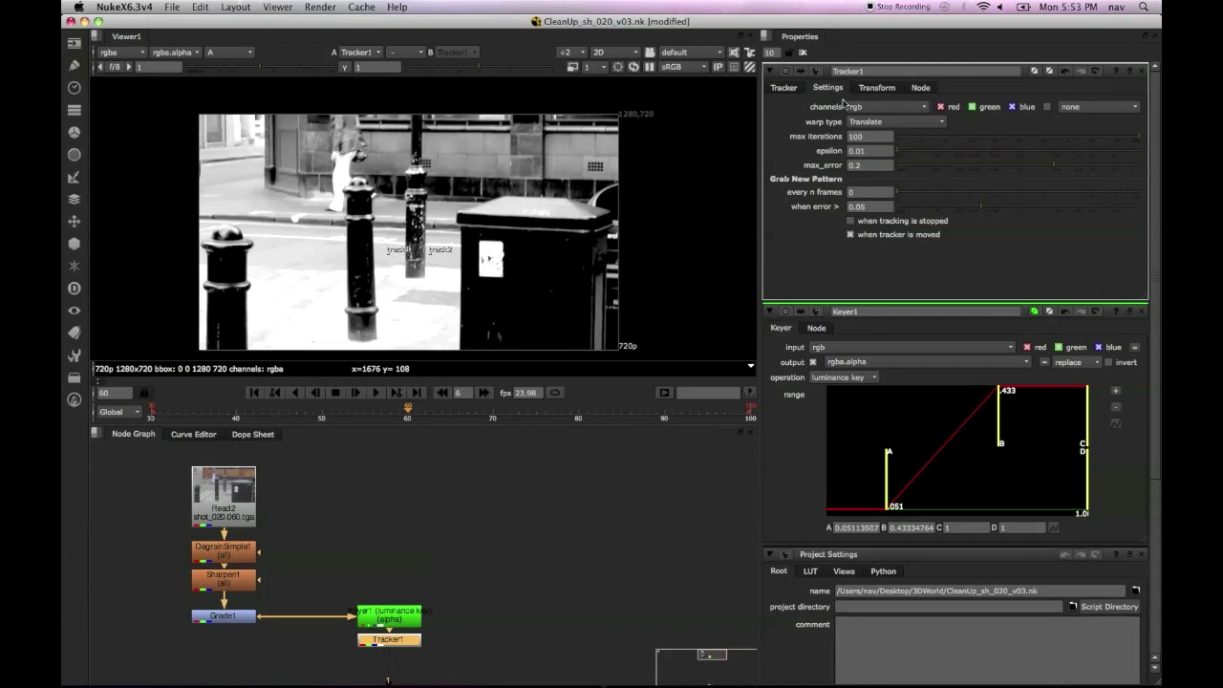
left_click(860, 104)
left_click(866, 163)
left_click(797, 89)
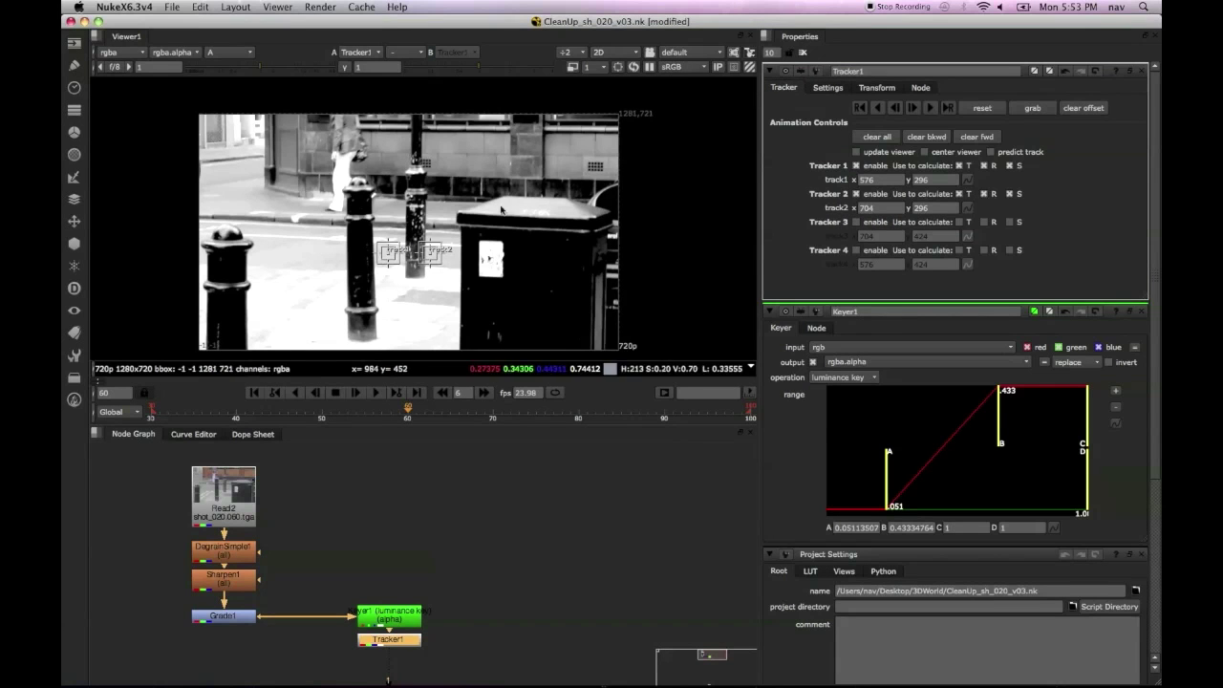
Step: Place track1 at about 595, 499 and track2 at about 769, 499 on the dark wall strip beside the pole, and enlarge their boxes
scroll(385, 305, "up", 1)
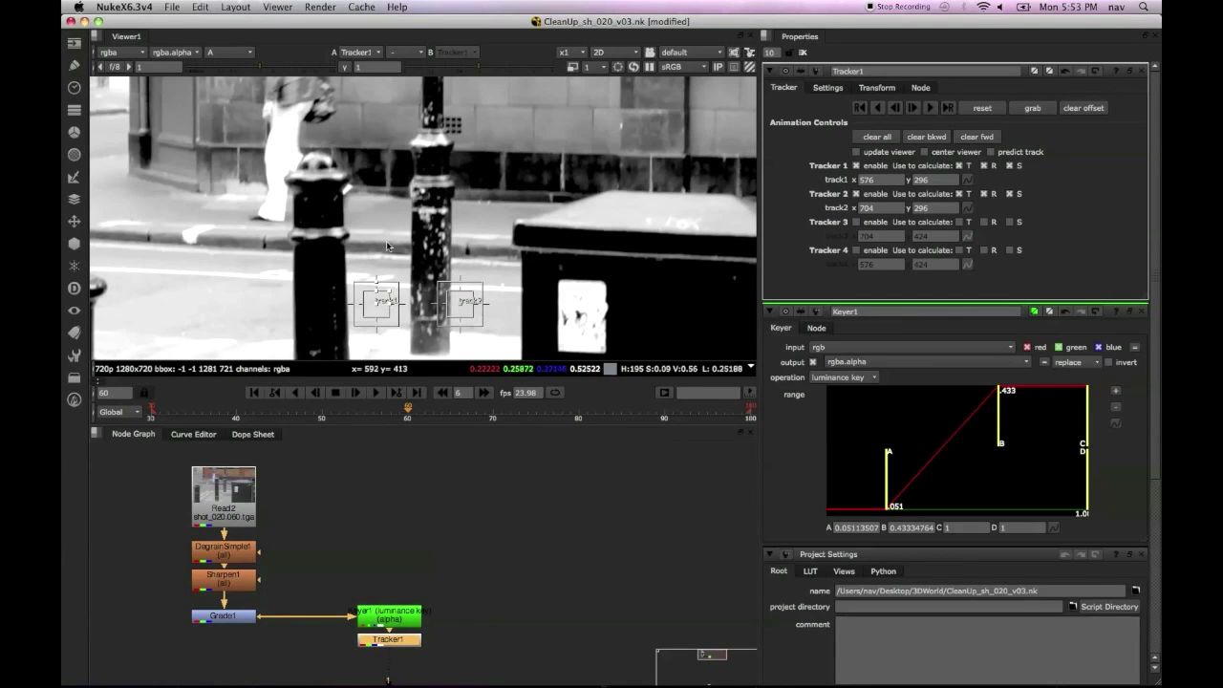
left_click_drag(391, 324, 389, 170)
left_click_drag(467, 299, 501, 170)
scroll(501, 177, "up", 5)
left_click_drag(532, 247, 576, 283)
left_click_drag(298, 242, 318, 284)
scroll(361, 198, "down", 2)
middle_click_drag(348, 199, 351, 237)
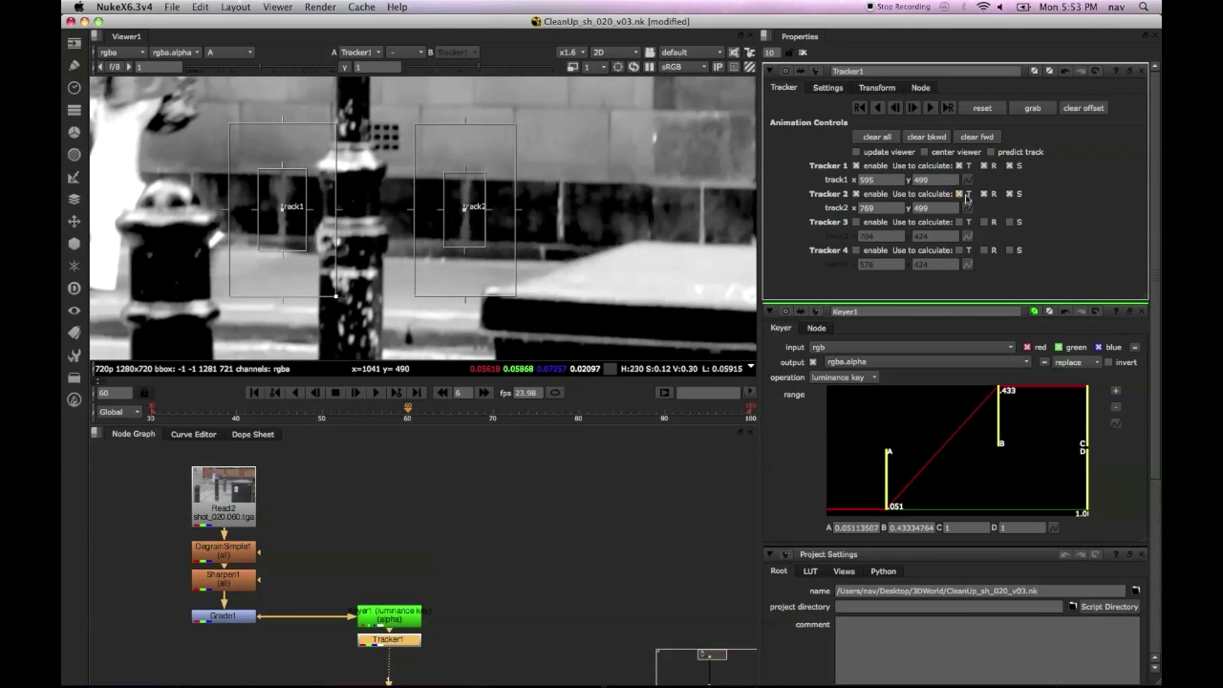
Step: Close the Keyer1 properties and track both points backwards one frame at a time from frame 60 to 55
left_click(1142, 311)
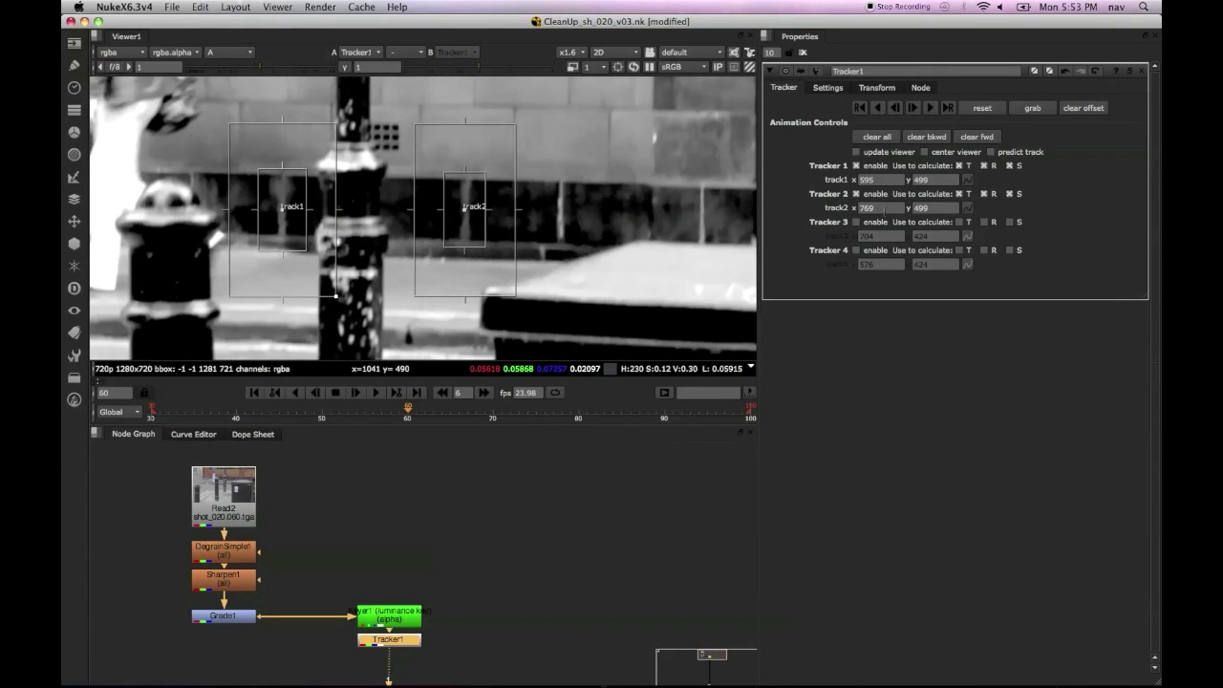
scroll(582, 279, "down", 3)
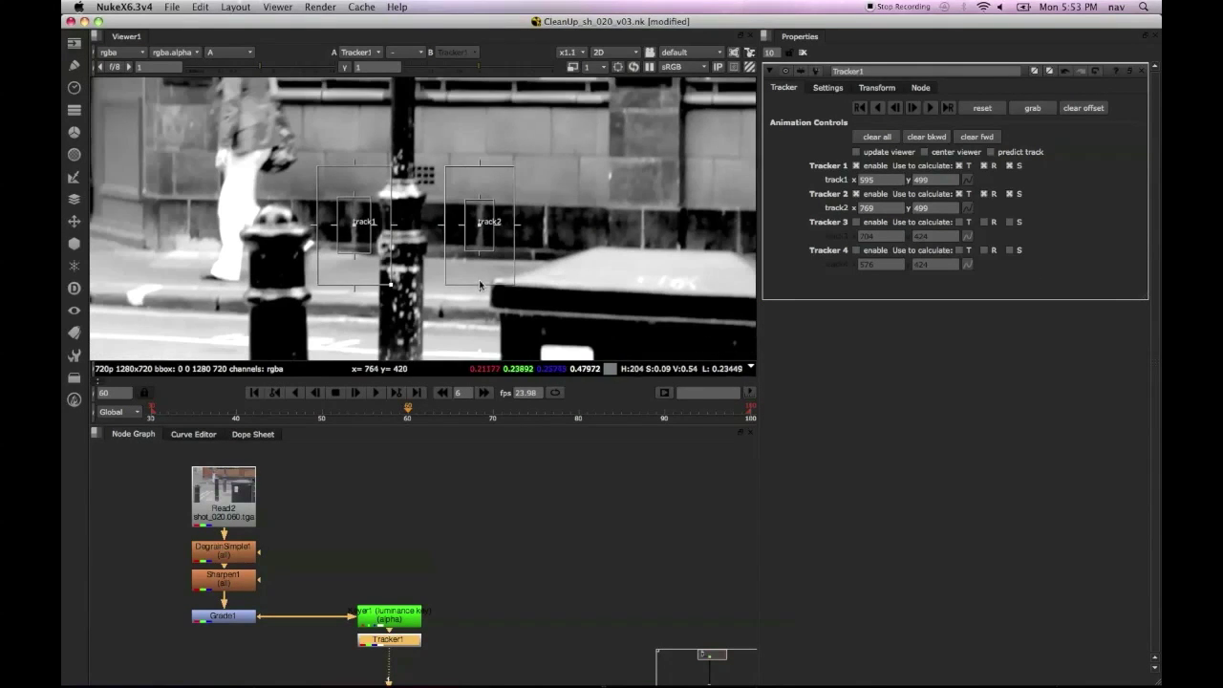
left_click(895, 108)
left_click(895, 108)
left_click(895, 108)
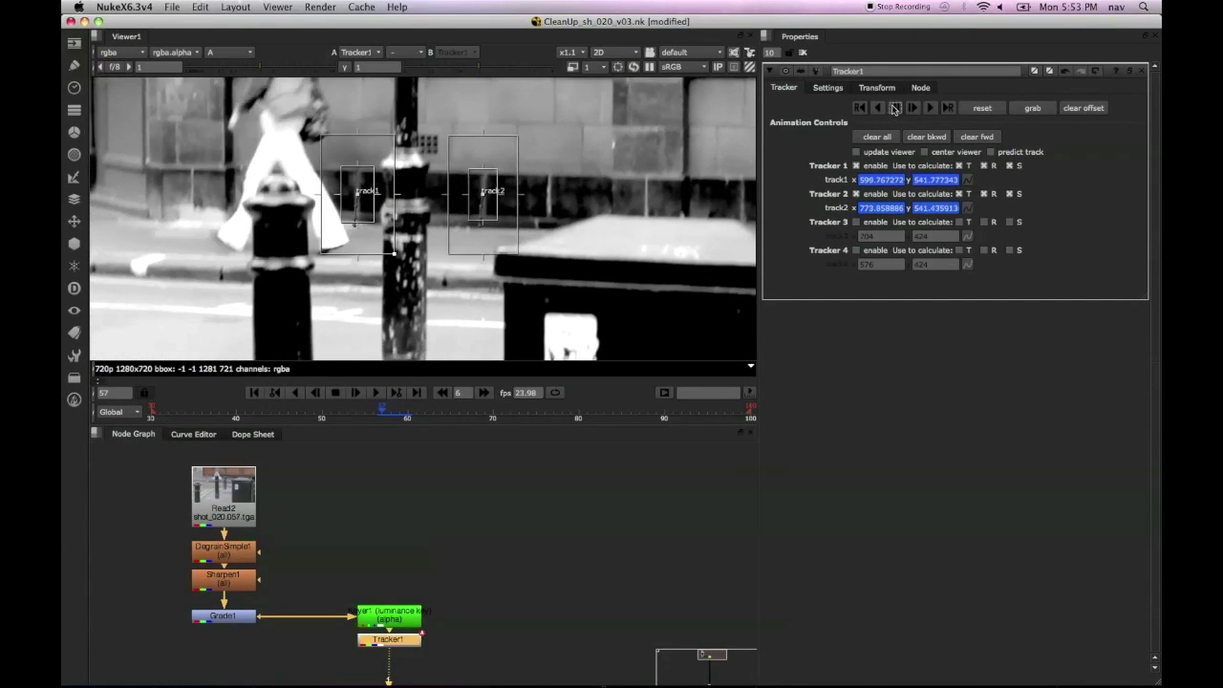
left_click(895, 108)
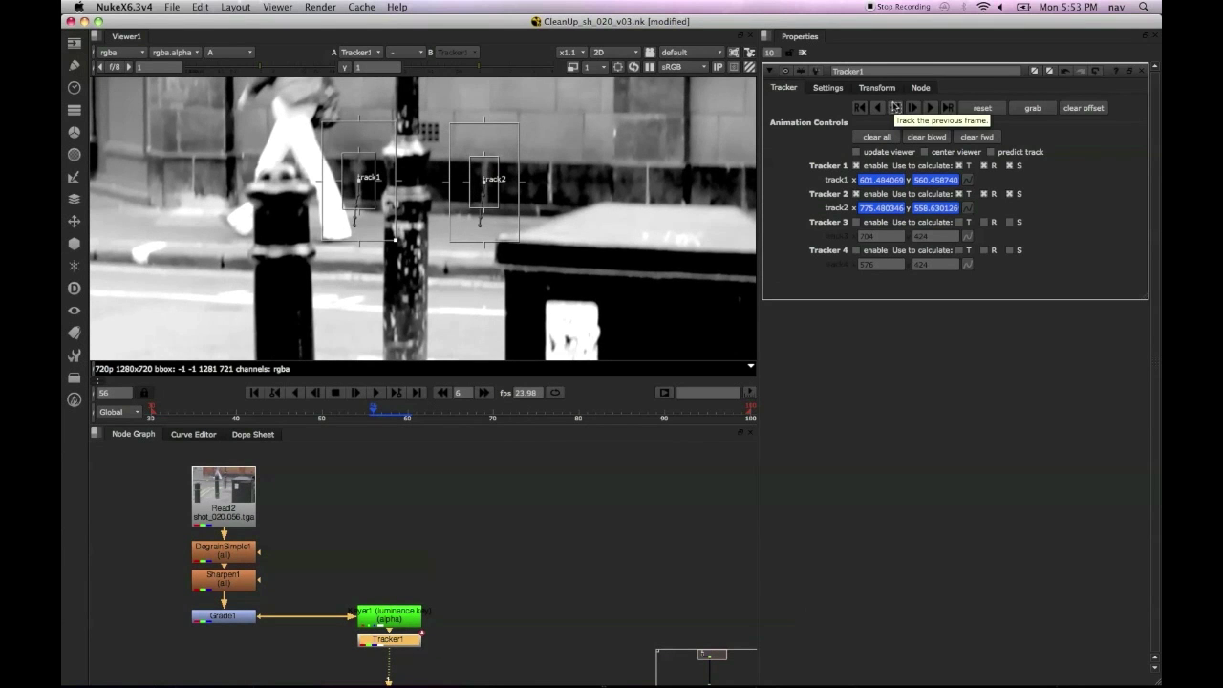
left_click(895, 108)
Step: Offset track1 and track2 down onto the road area and continue tracking backwards to frame 32
left_click_drag(363, 174, 221, 251, "super")
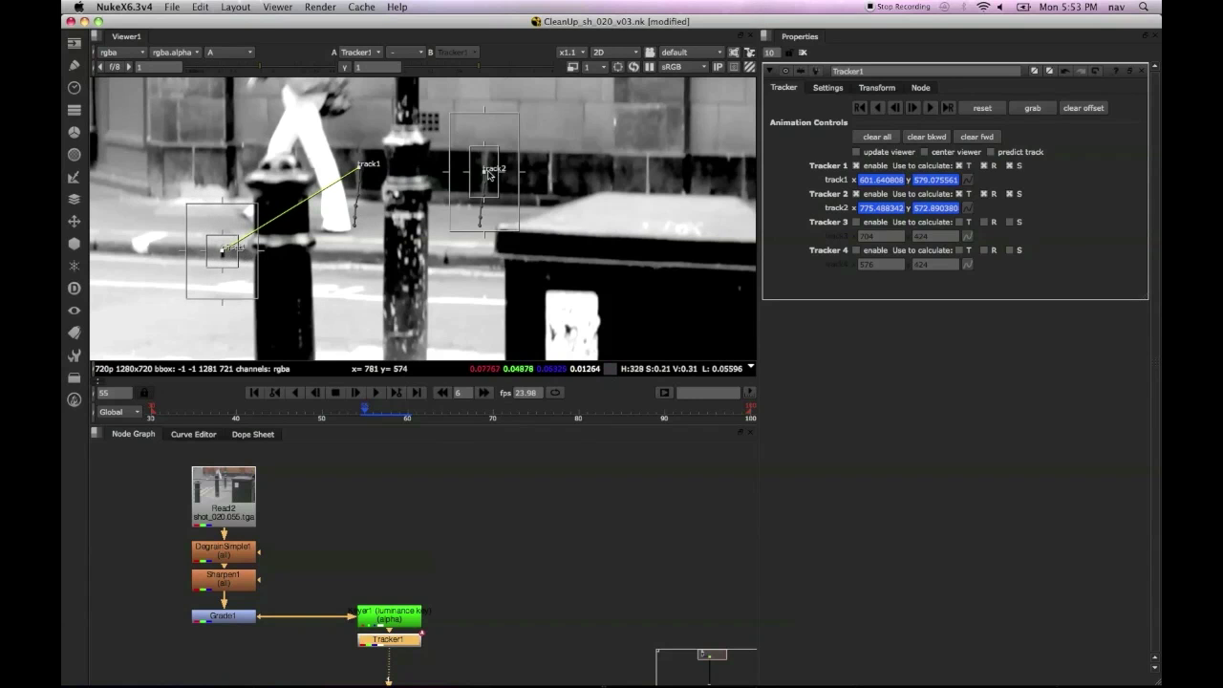
left_click_drag(484, 172, 446, 257, "super")
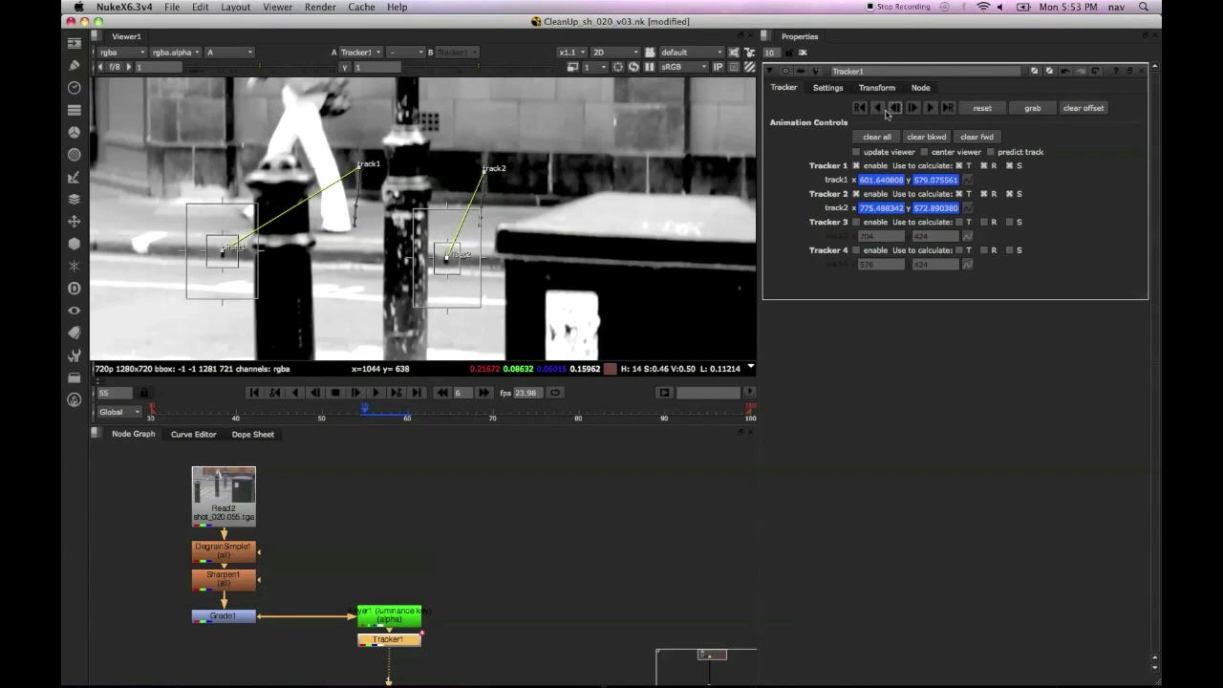
left_click(884, 110)
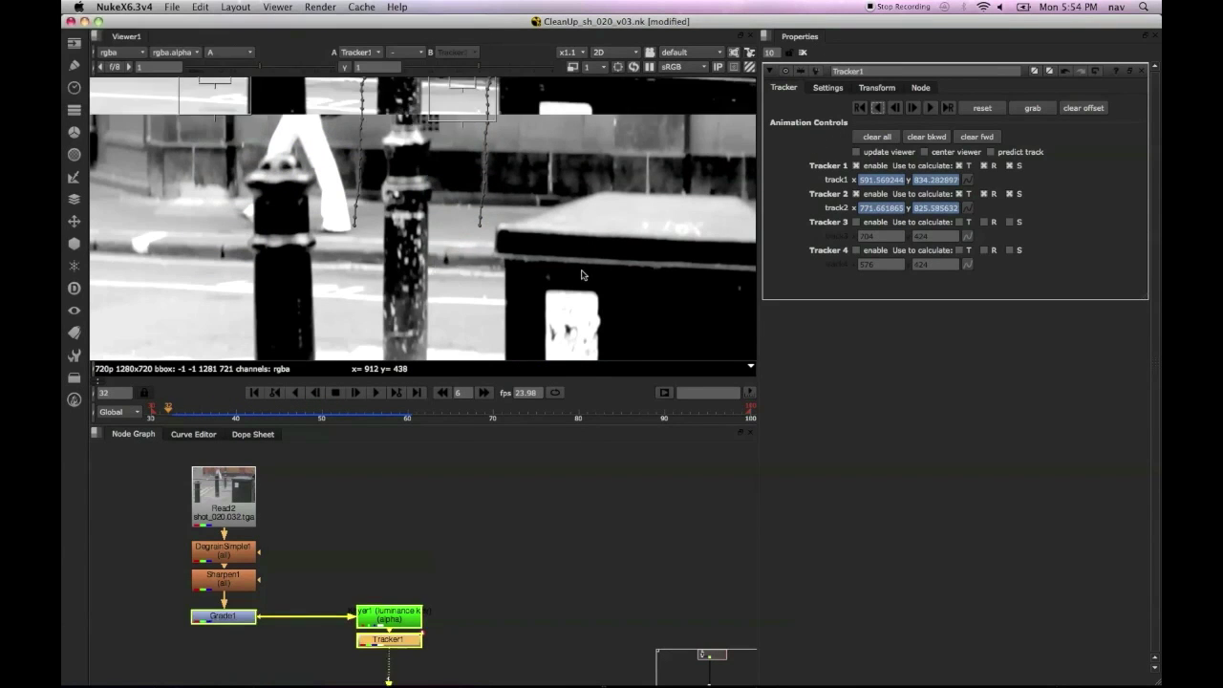
scroll(554, 291, "down", 3)
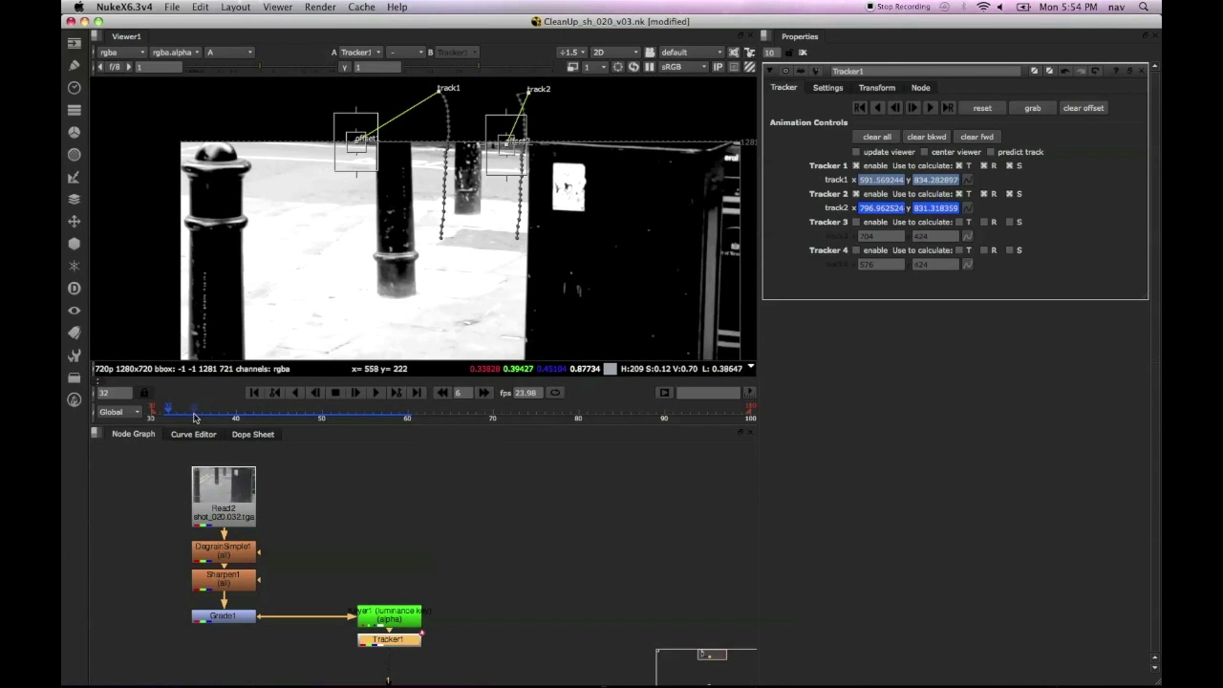
Step: Scrub through the tracked frames, return to frame 60 and clear the tracker offsets
mouse_move(193, 416)
left_mouse_down()
mouse_move(211, 414)
mouse_move(176, 420)
left_mouse_up()
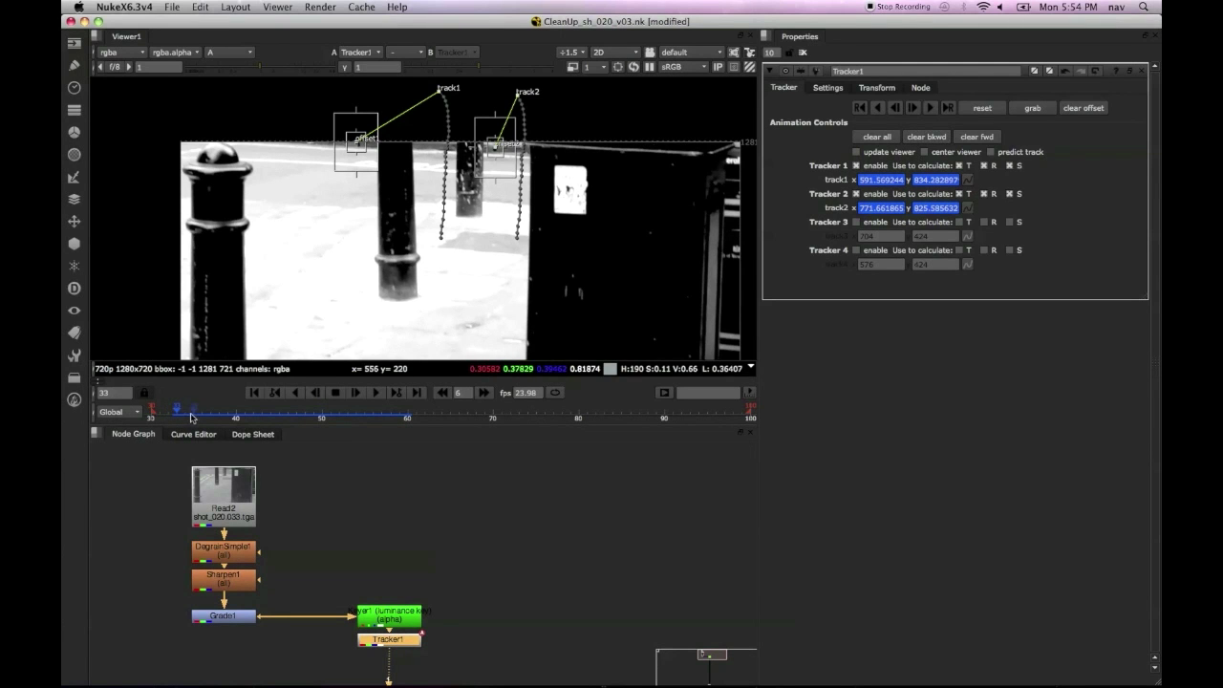
left_click_drag(189, 416, 407, 420)
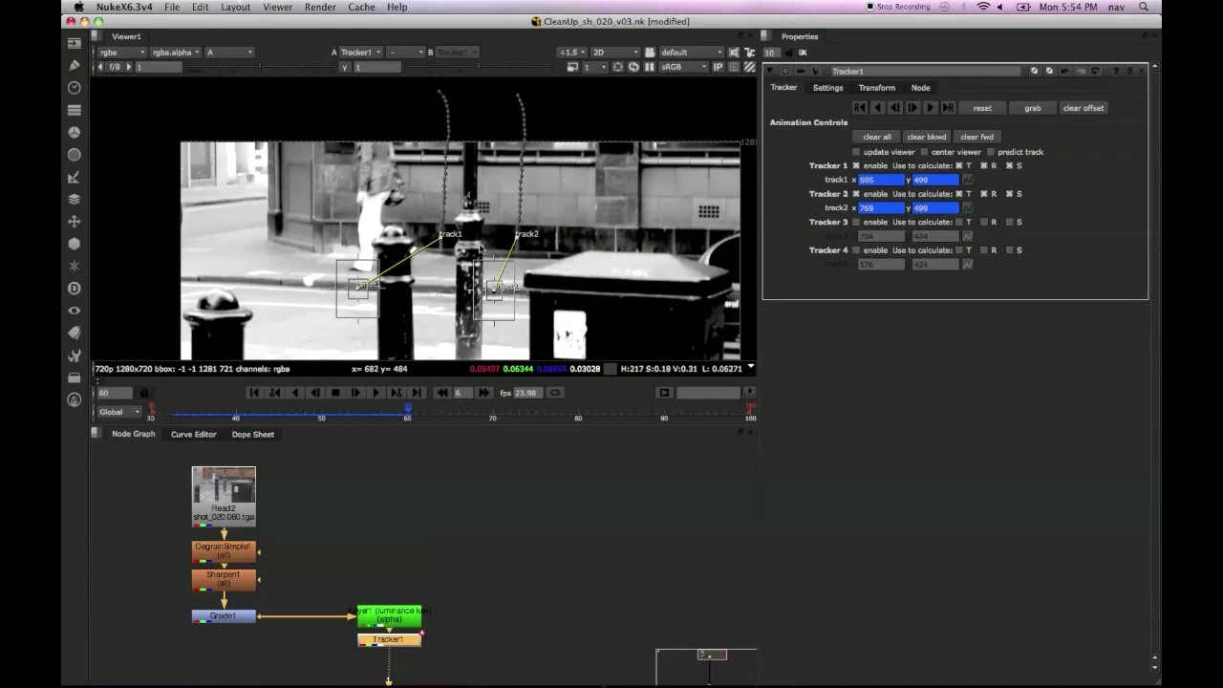
scroll(477, 249, "up", 3)
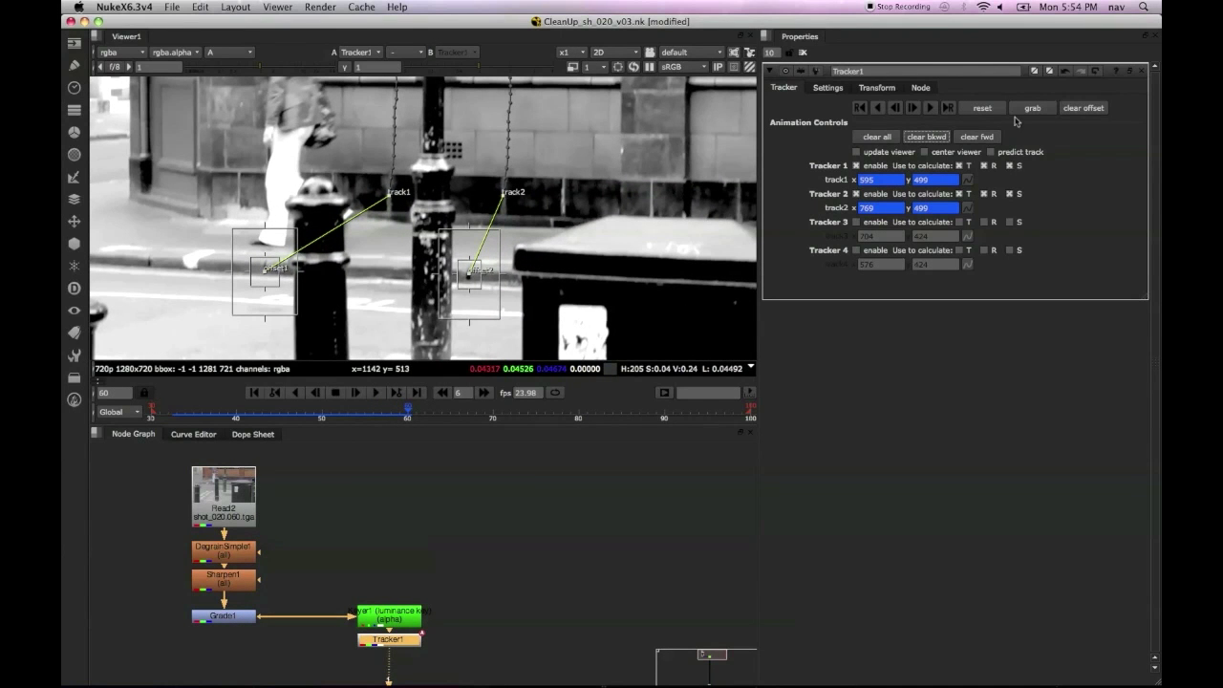
left_click(1084, 109)
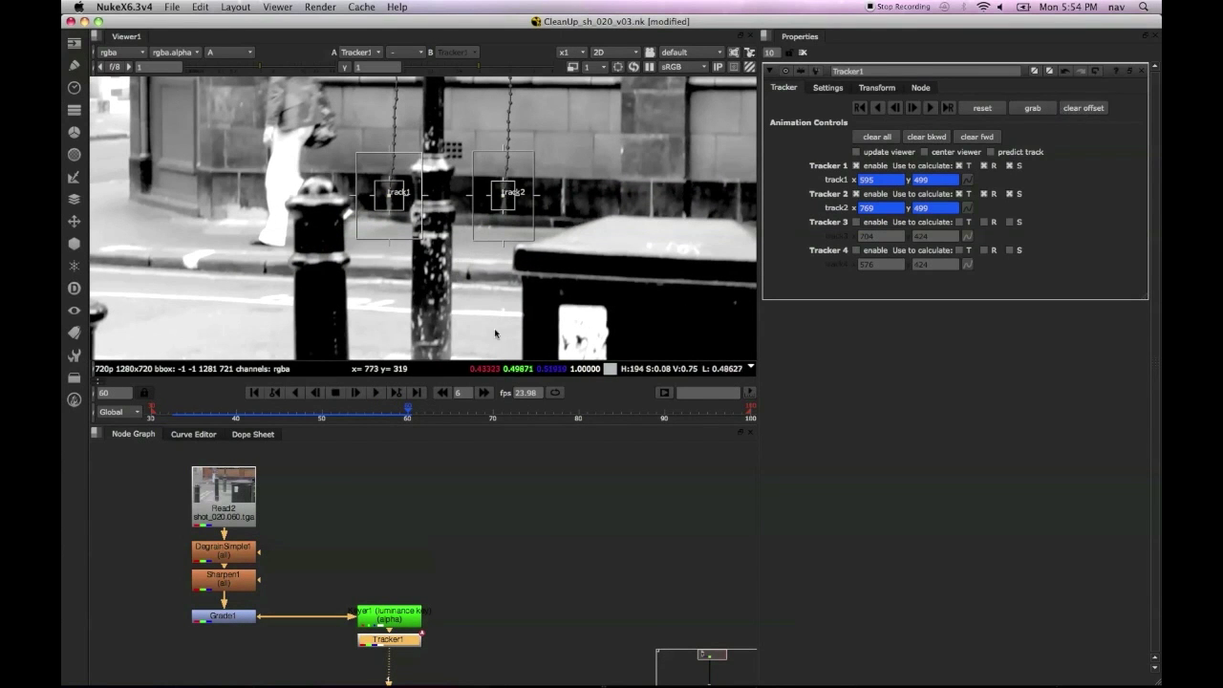
Step: Track both points forwards to frame 100, switch the viewer back to colour and review the tracks before returning to the first frame
left_click(930, 108)
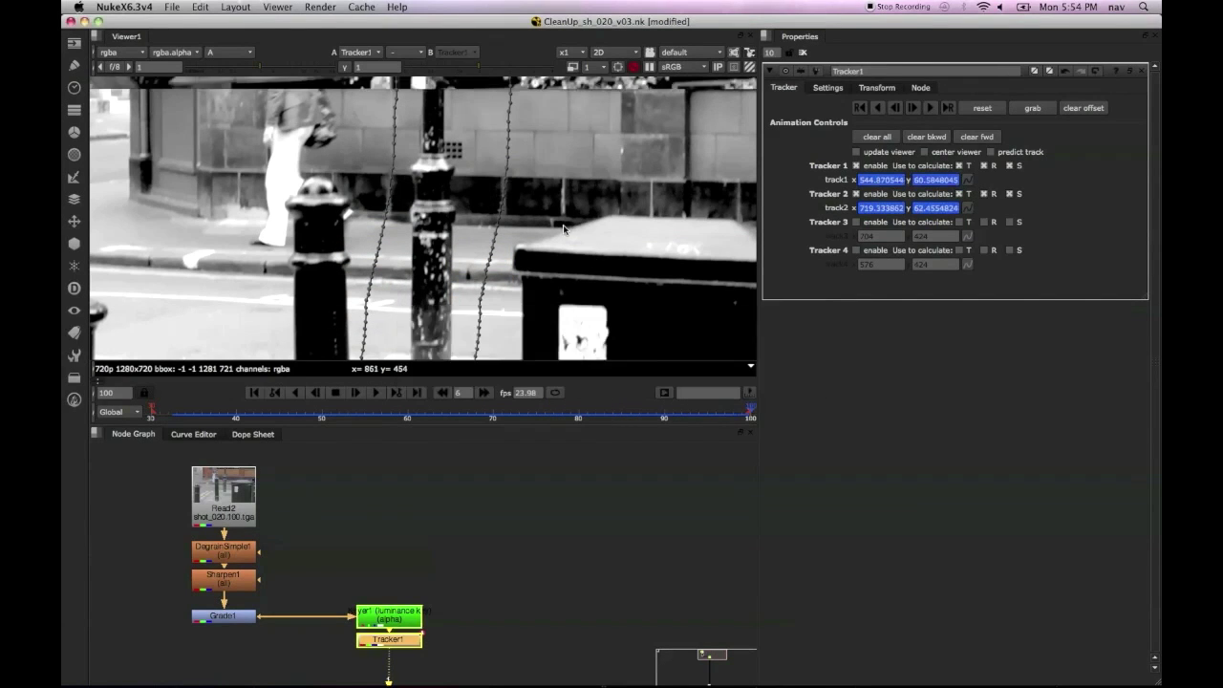
scroll(540, 251, "down", 2)
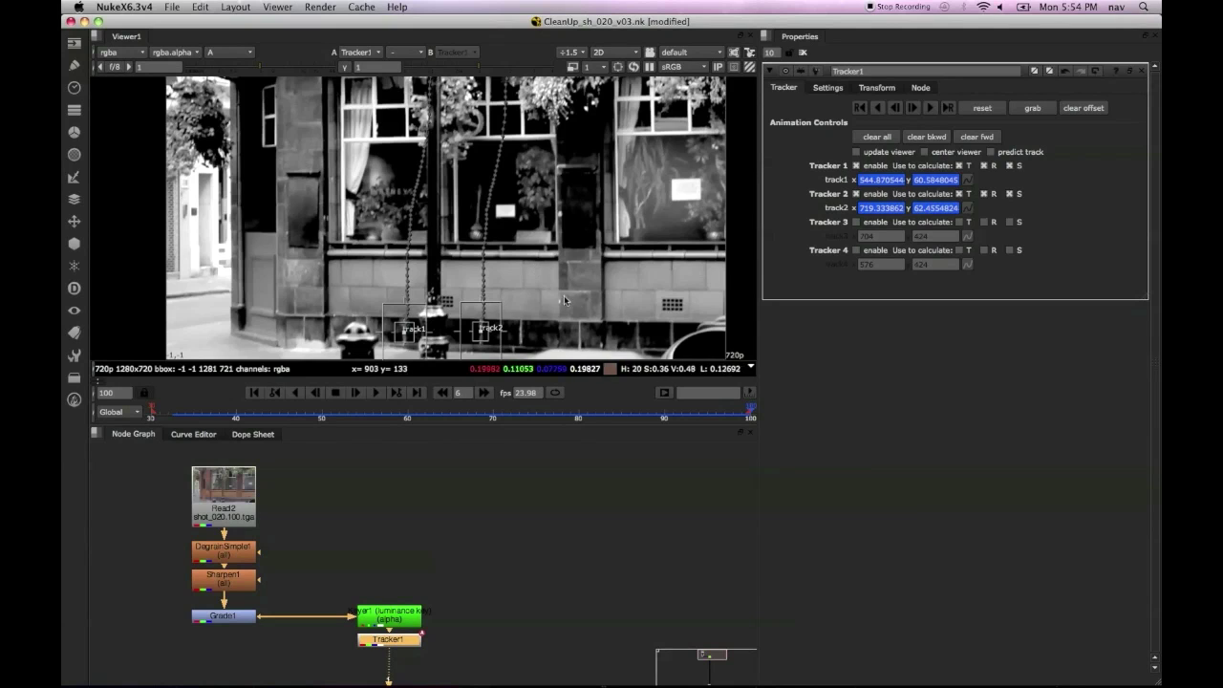
scroll(506, 349, "down", 2)
key("a")
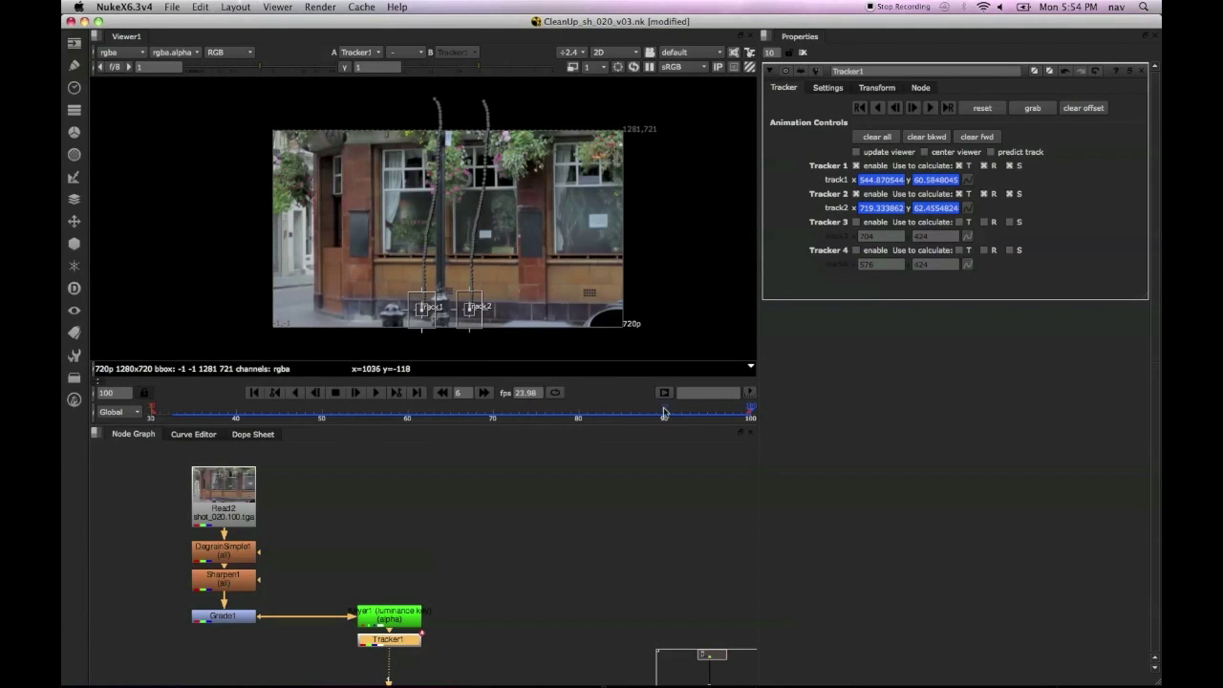
left_click_drag(673, 414, 596, 413)
left_click(253, 394)
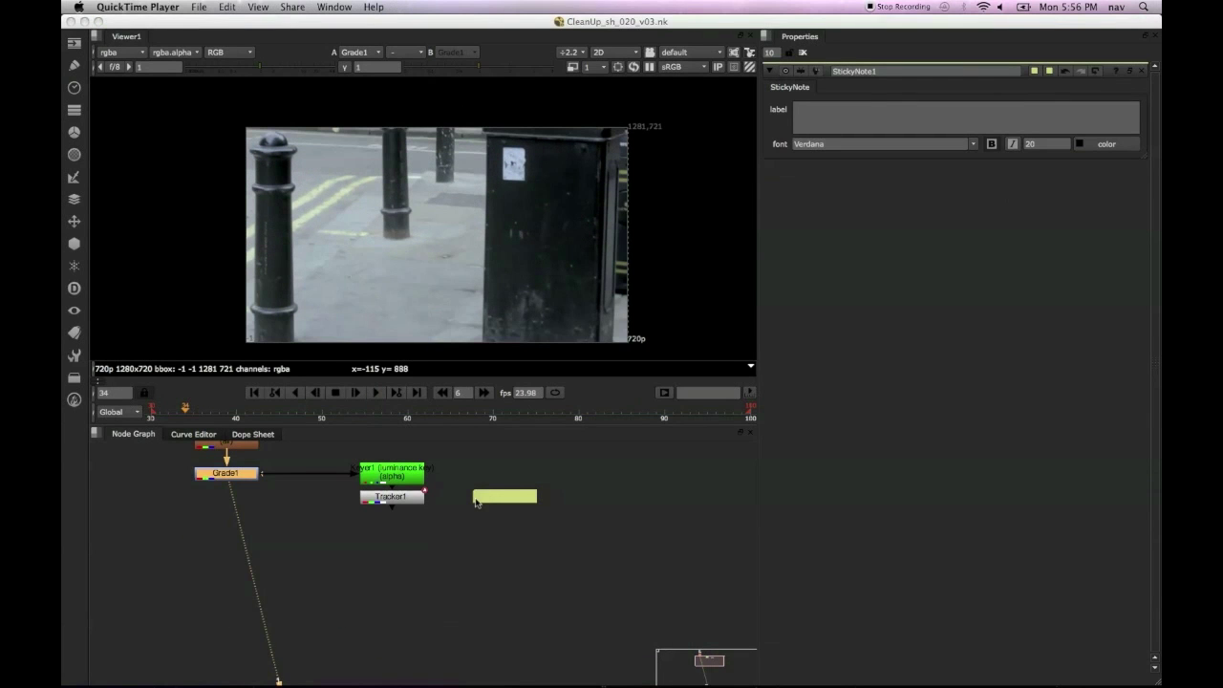
Step: Label the sticky note beside Tracker1 "copy paste tracker"
left_click(482, 499)
left_click(820, 121)
type("co")
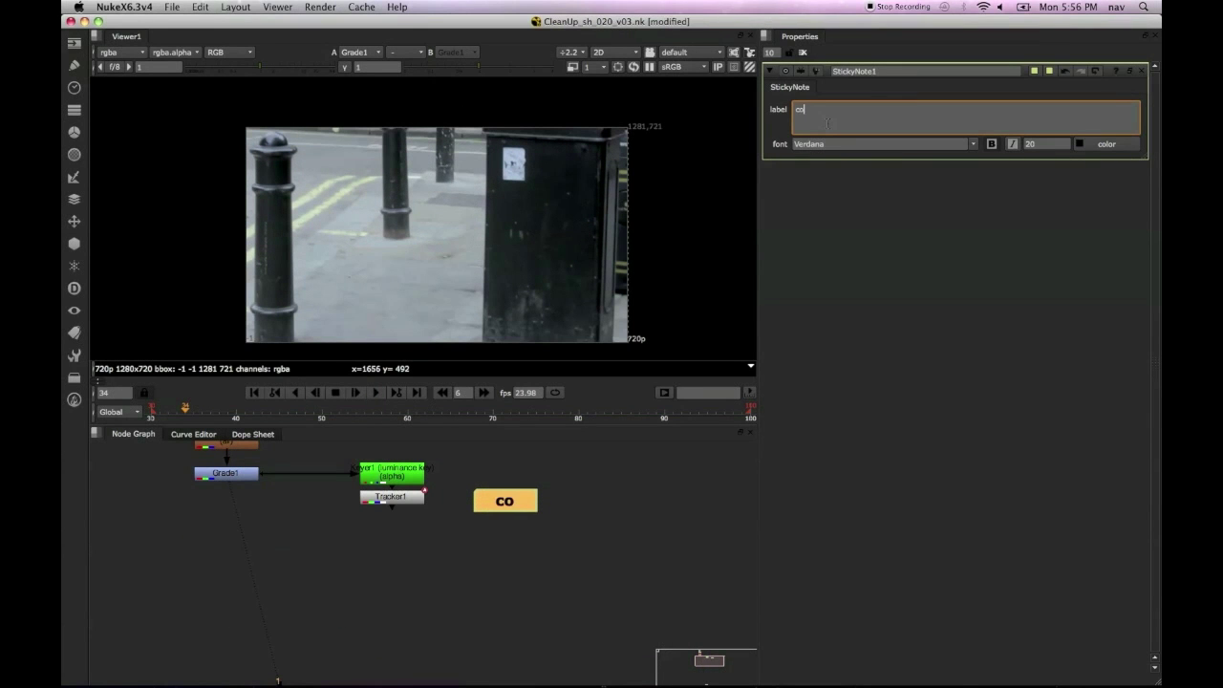
type("py past e tra")
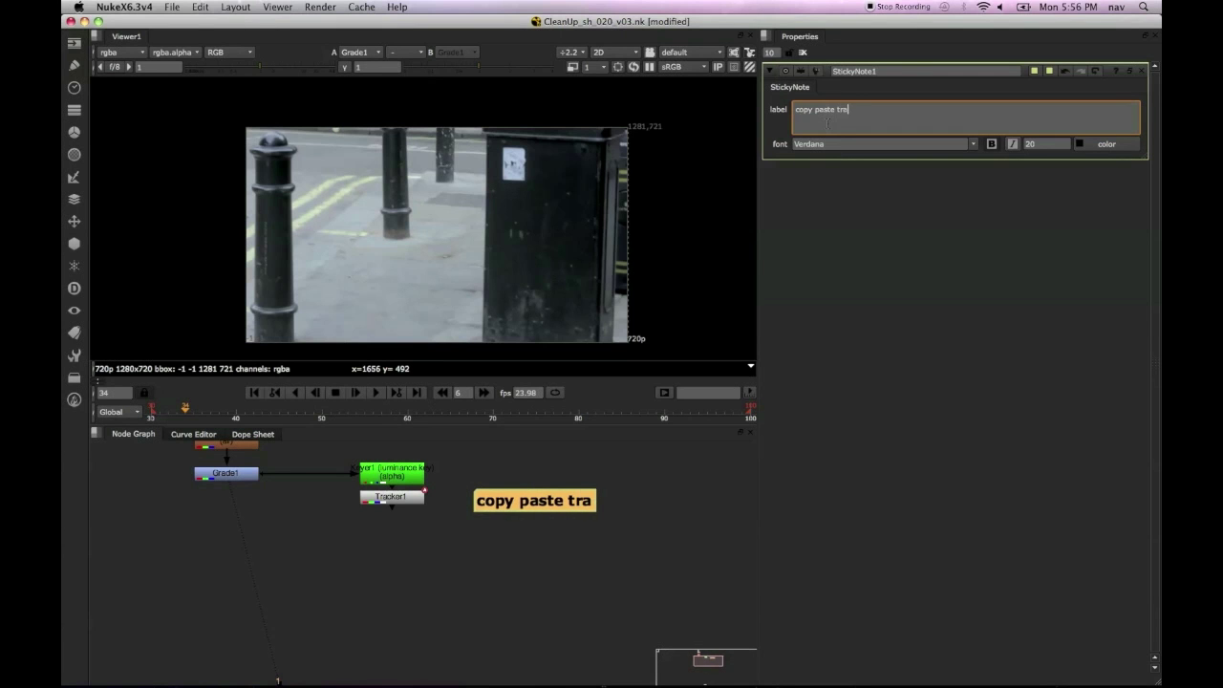
type("cker")
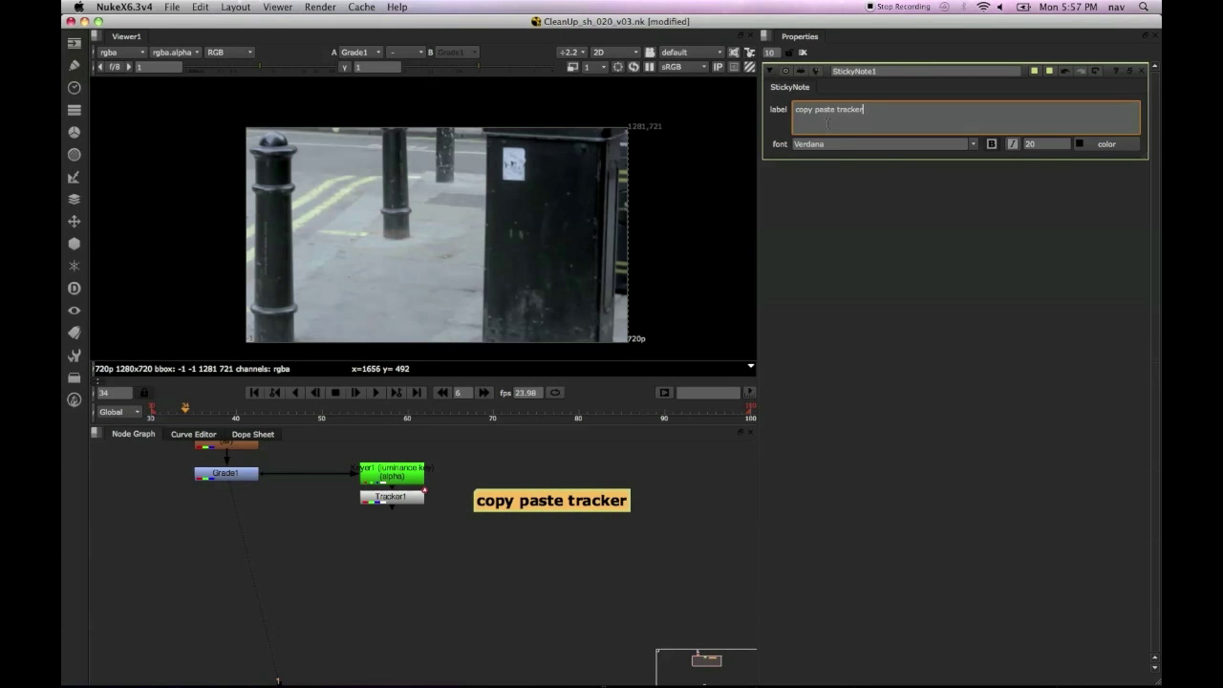
Step: Paste a copy of Tracker1, connect it to Grade1 and open its transform settings
left_click(377, 500)
left_click(332, 583)
left_click(392, 500)
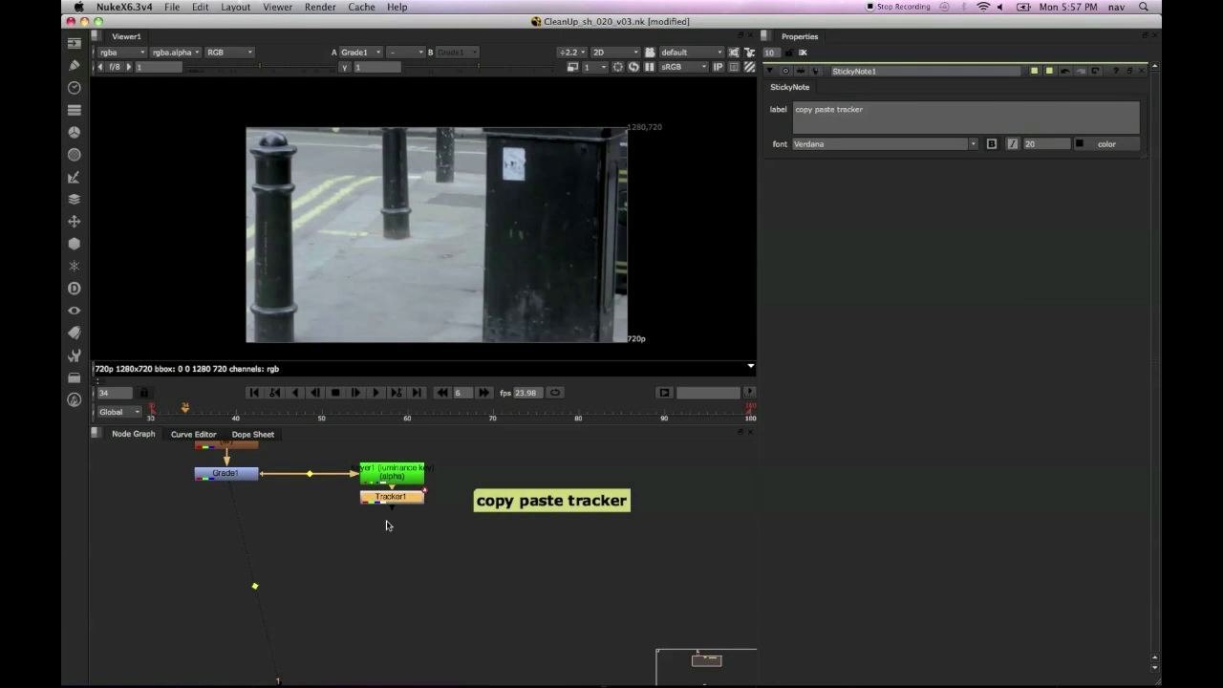
key("ctrl+v")
left_click_drag(263, 492, 230, 475)
double_click(367, 555)
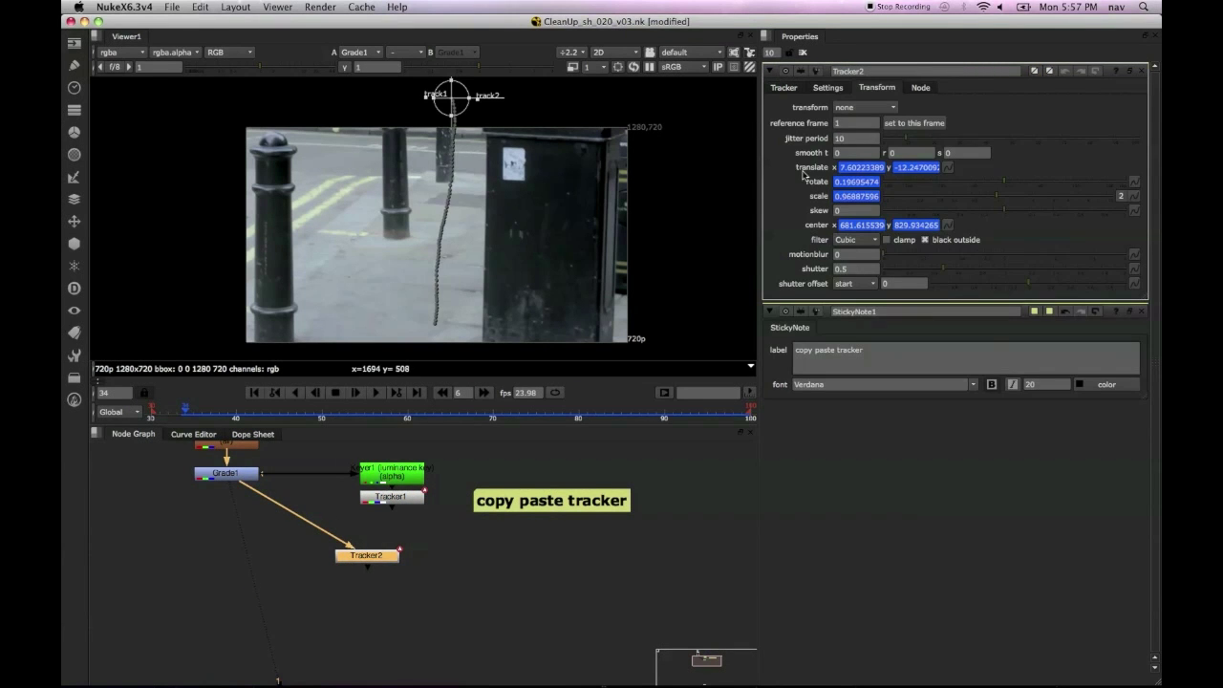
Step: Change the sticky note's label to "set to stabilize"
triple_click(830, 352)
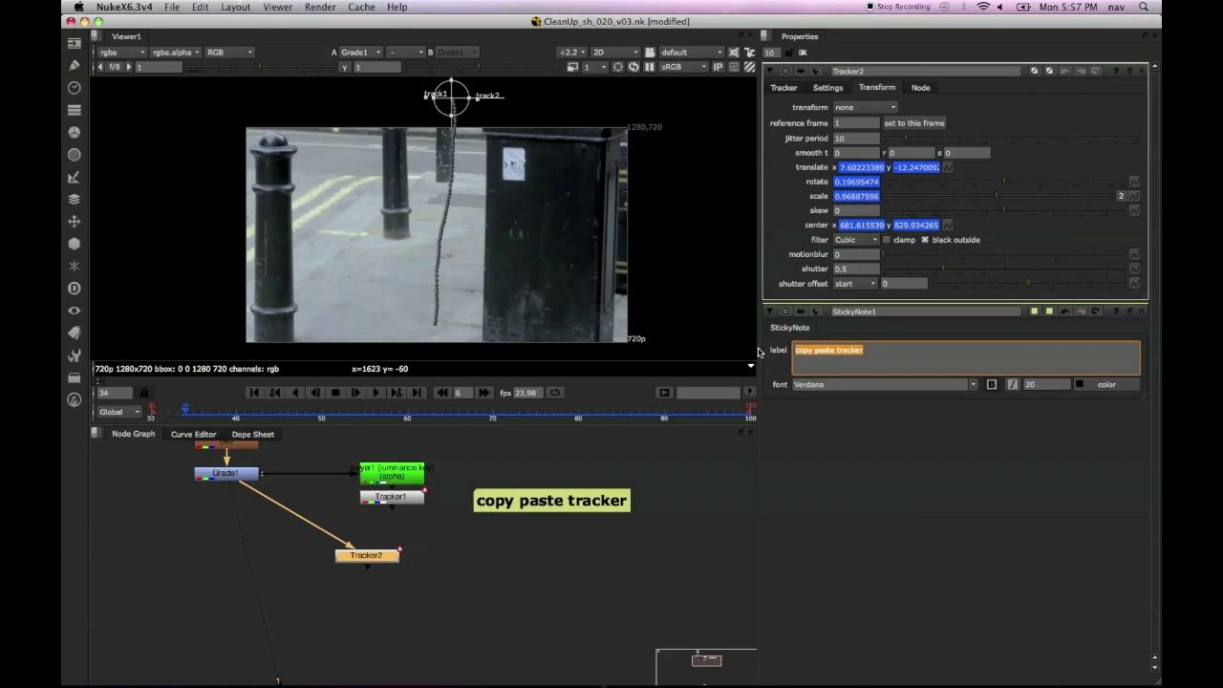
type("set to")
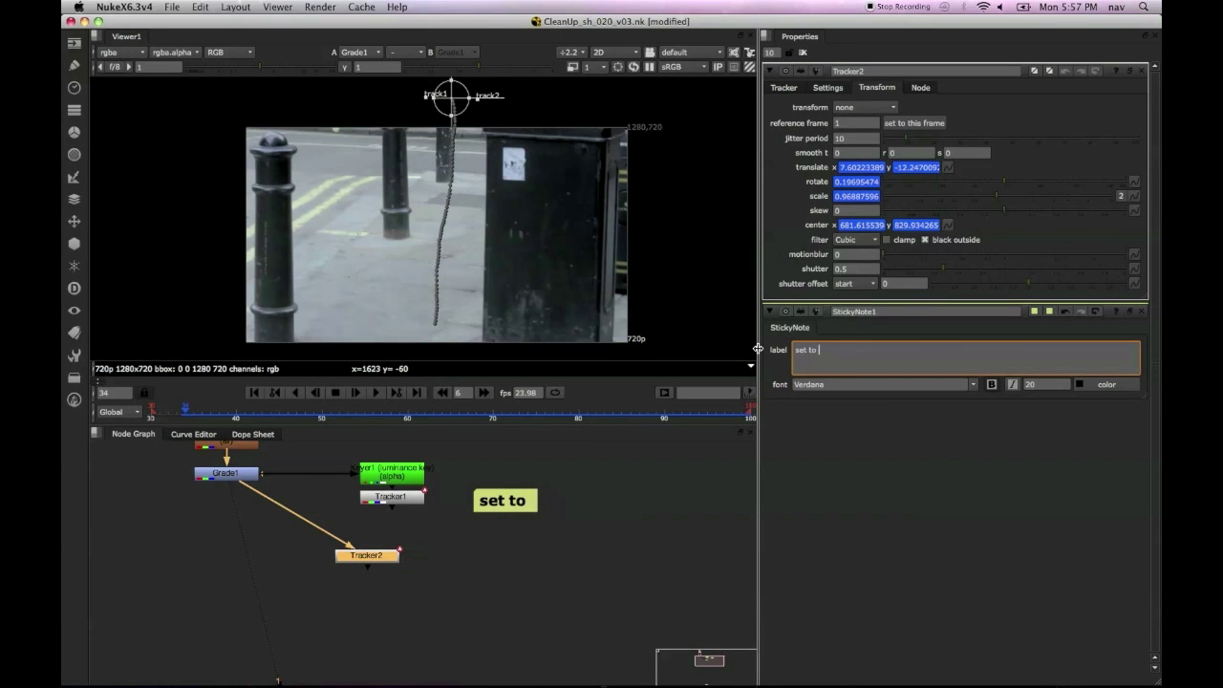
type(" stabilize")
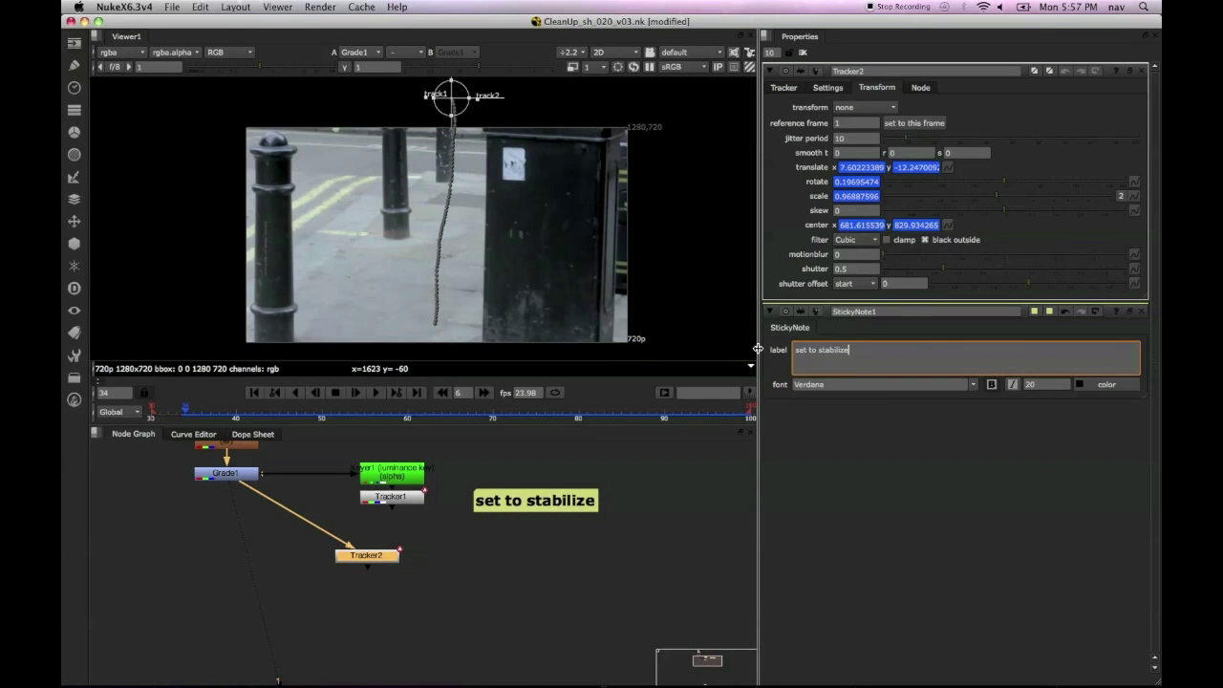
key("Return")
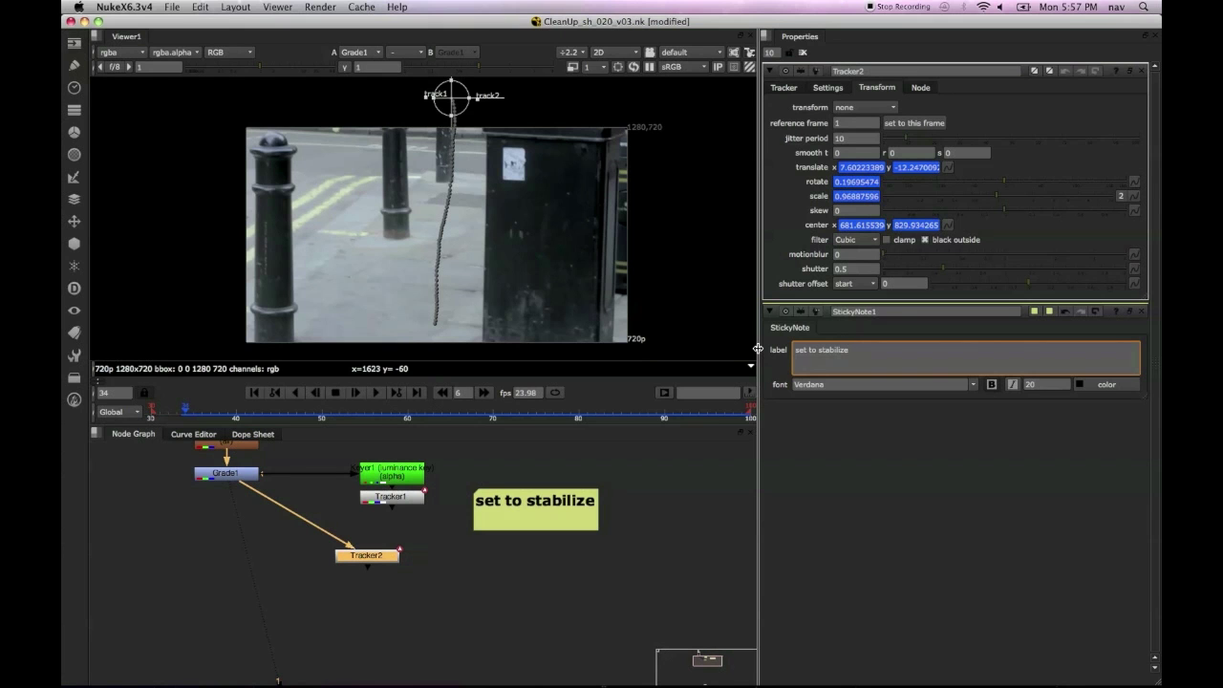
key("BackSpace")
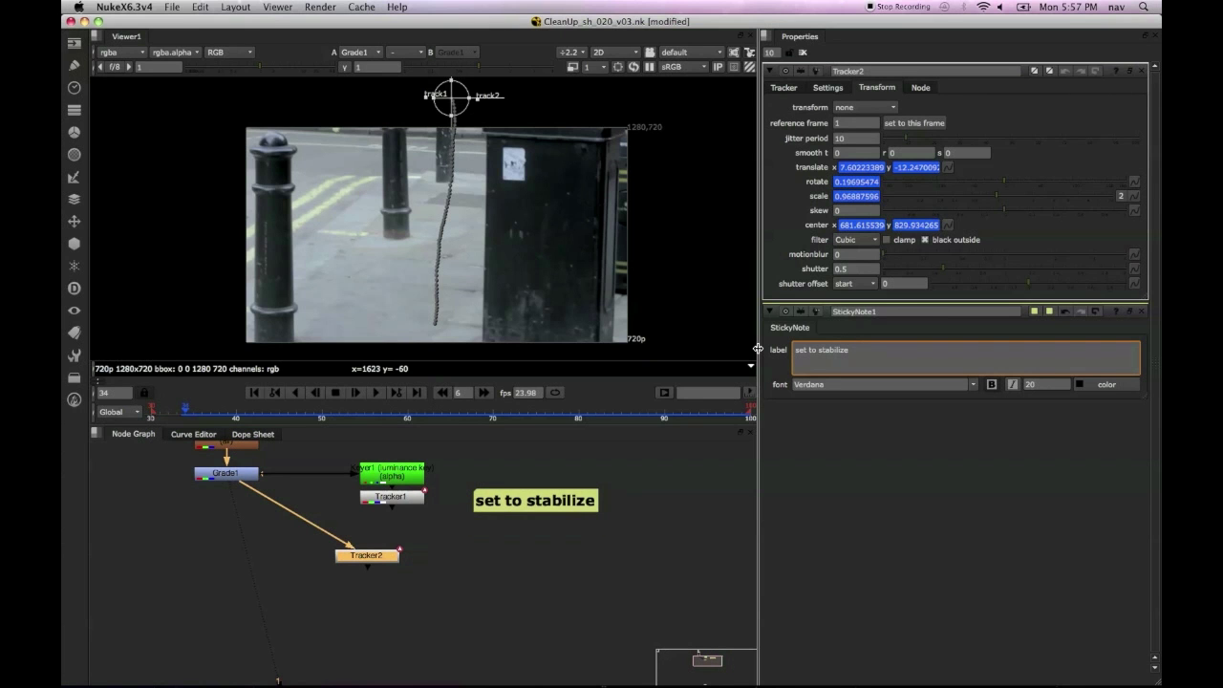
Step: Set Tracker2's transform to stabilize, view the node and scrub forwards to frame 84 to check the stabilization
left_click(880, 107)
left_click(841, 138)
left_click_drag(380, 552, 373, 562)
key("1")
scroll(453, 251, "down", 3)
left_click_drag(359, 413, 617, 422)
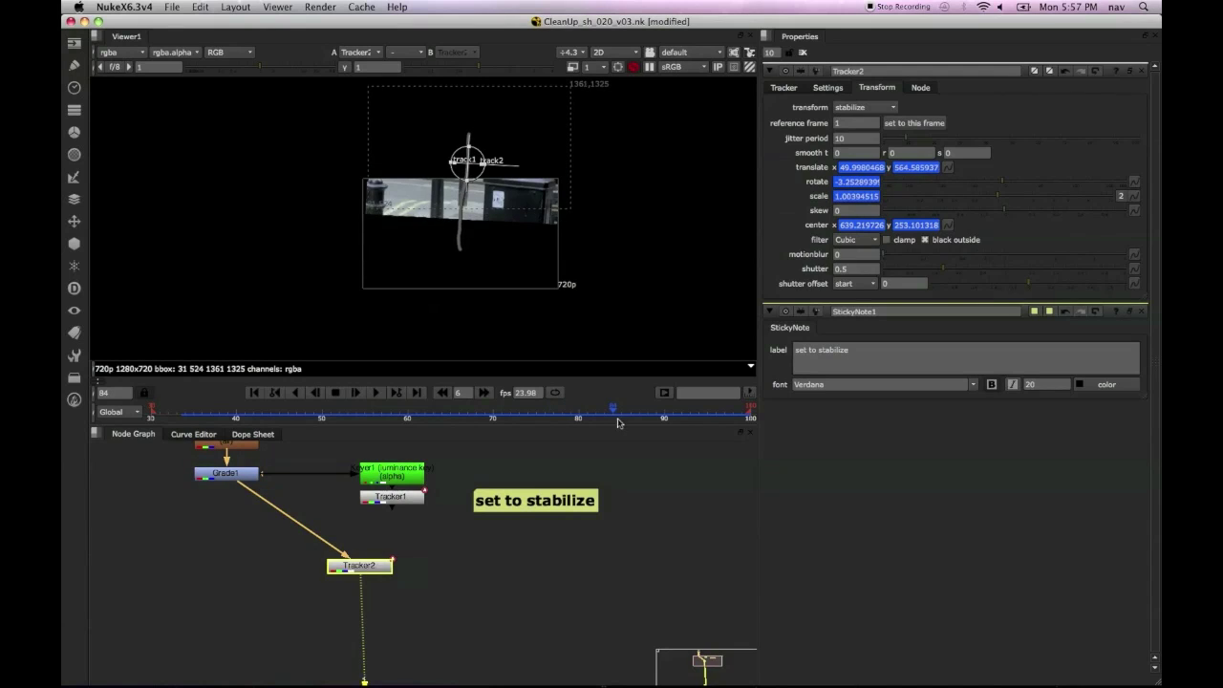
Step: Exclude rotation from the calculation for Tracker 1 and Tracker 2, then scrub back to frame 64
left_click(793, 91)
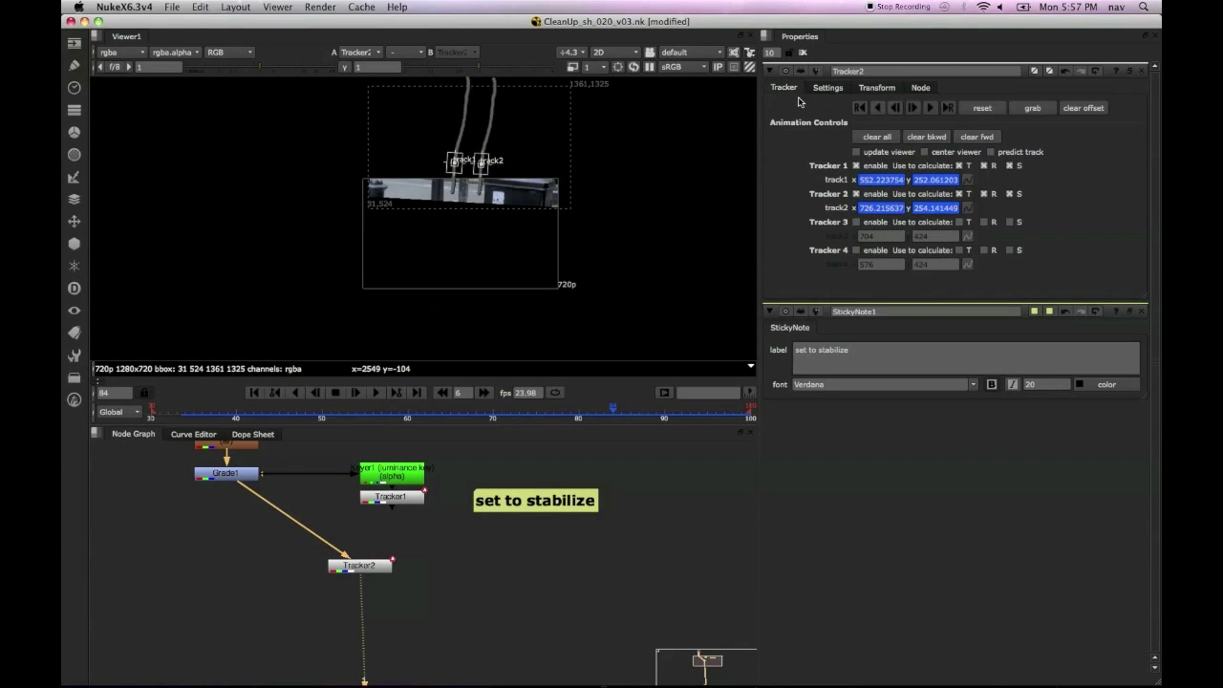
left_click(984, 195)
left_click_drag(493, 409, 442, 423)
middle_click_drag(446, 292, 429, 331)
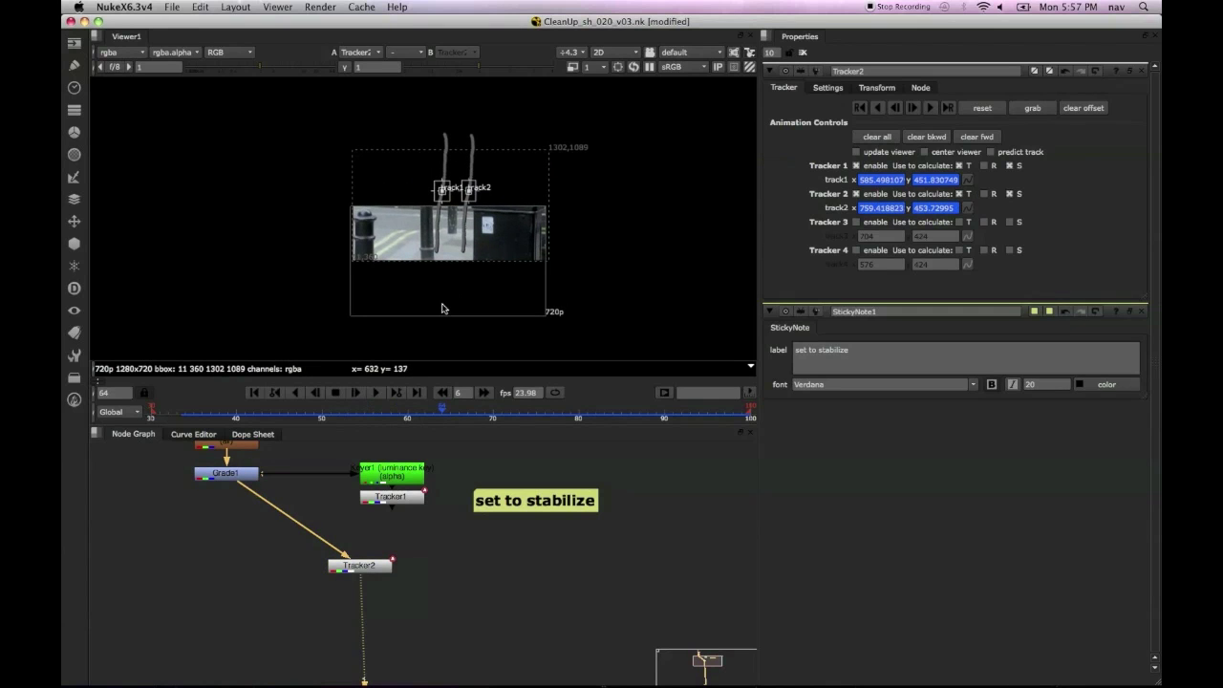
Step: Reposition Tracker2 below Grade1, rename it Tracker_stabilize and show its transform settings
left_click_drag(382, 571, 284, 599)
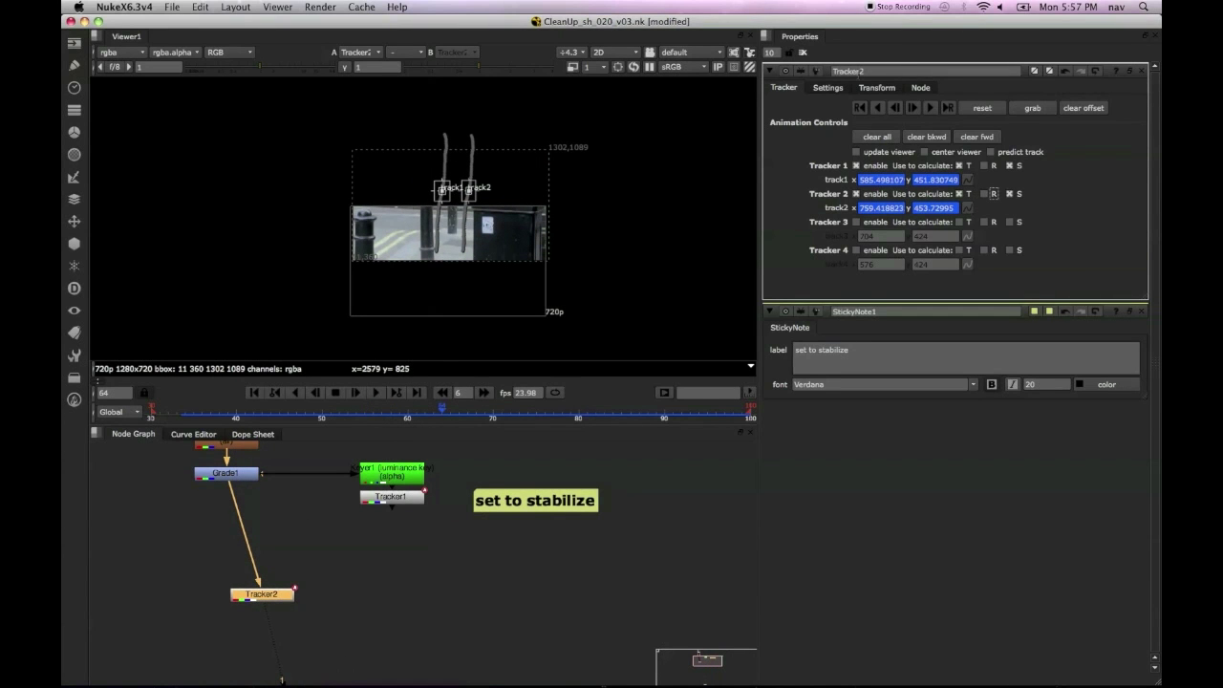
left_click(874, 71)
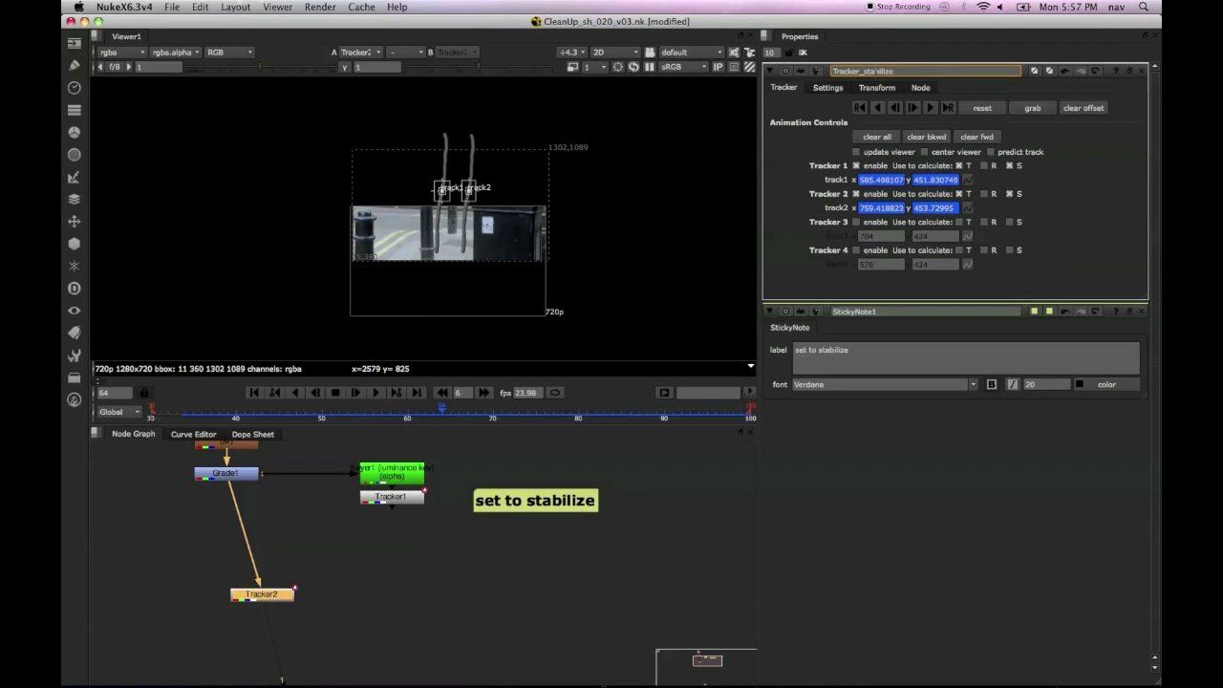
left_click(876, 88)
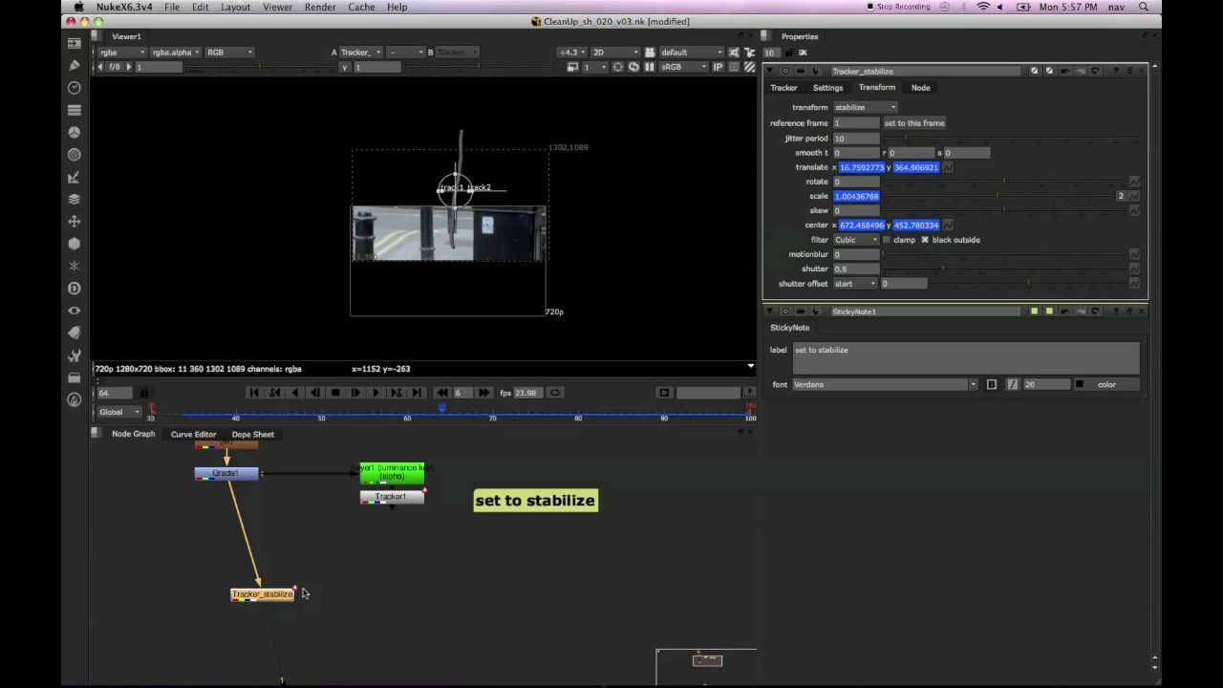
left_click_drag(284, 600, 310, 579)
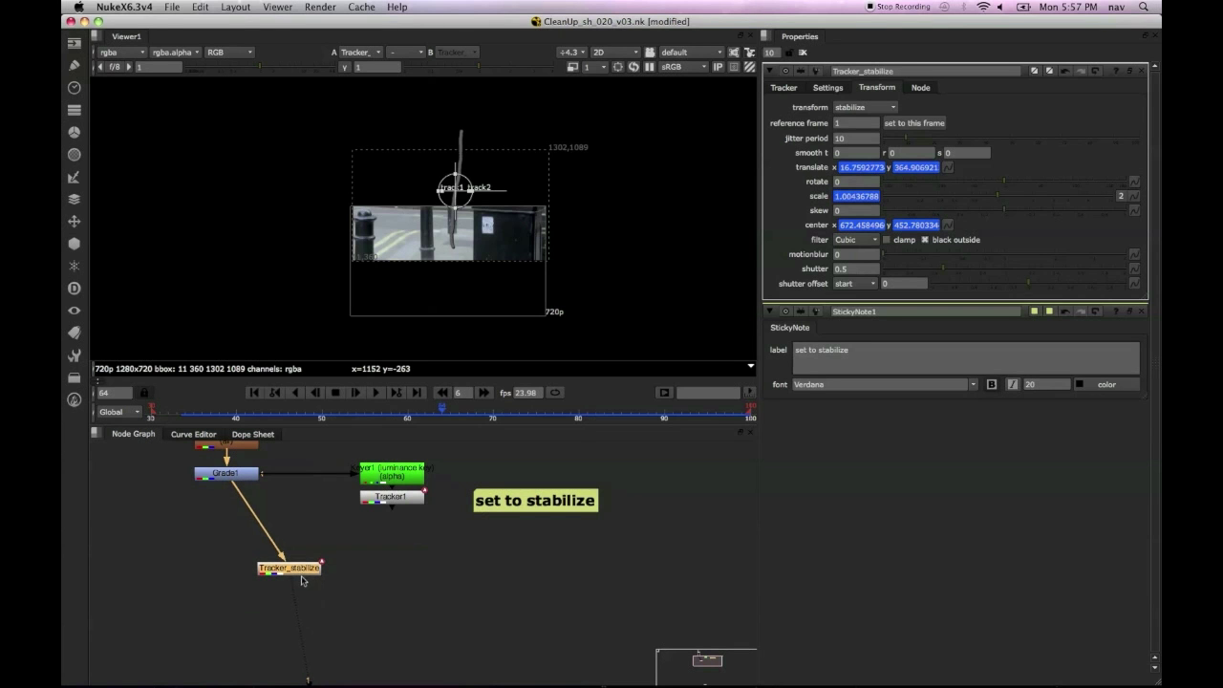
Step: Duplicate Tracker_stabilize as a node beneath it and rename the copy Tracker_match_move
key("super+c")
key("super+v")
double_click(330, 612)
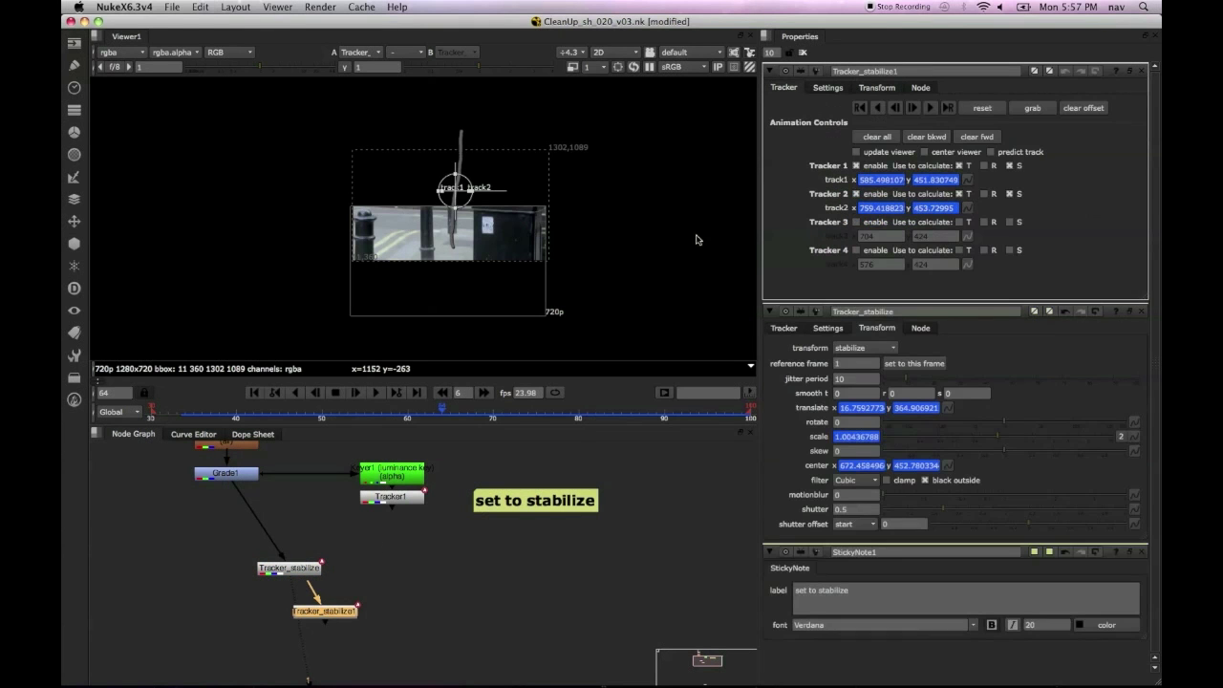
double_click(874, 71)
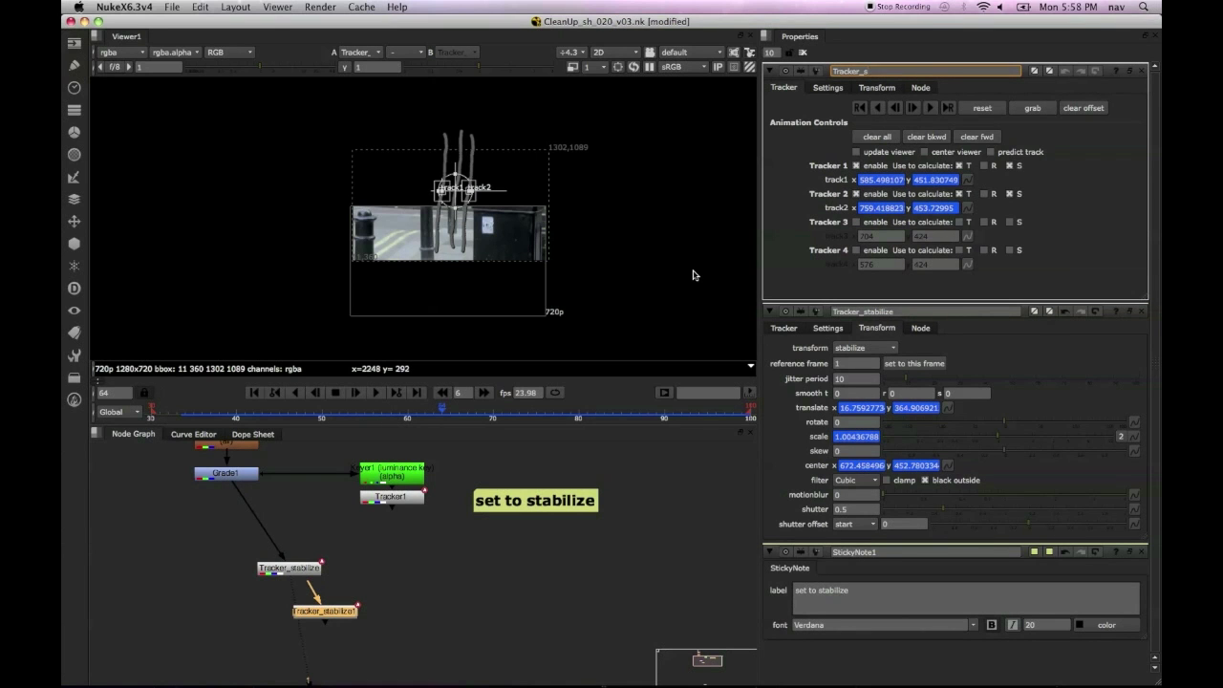
type("mat")
type("ch_mov")
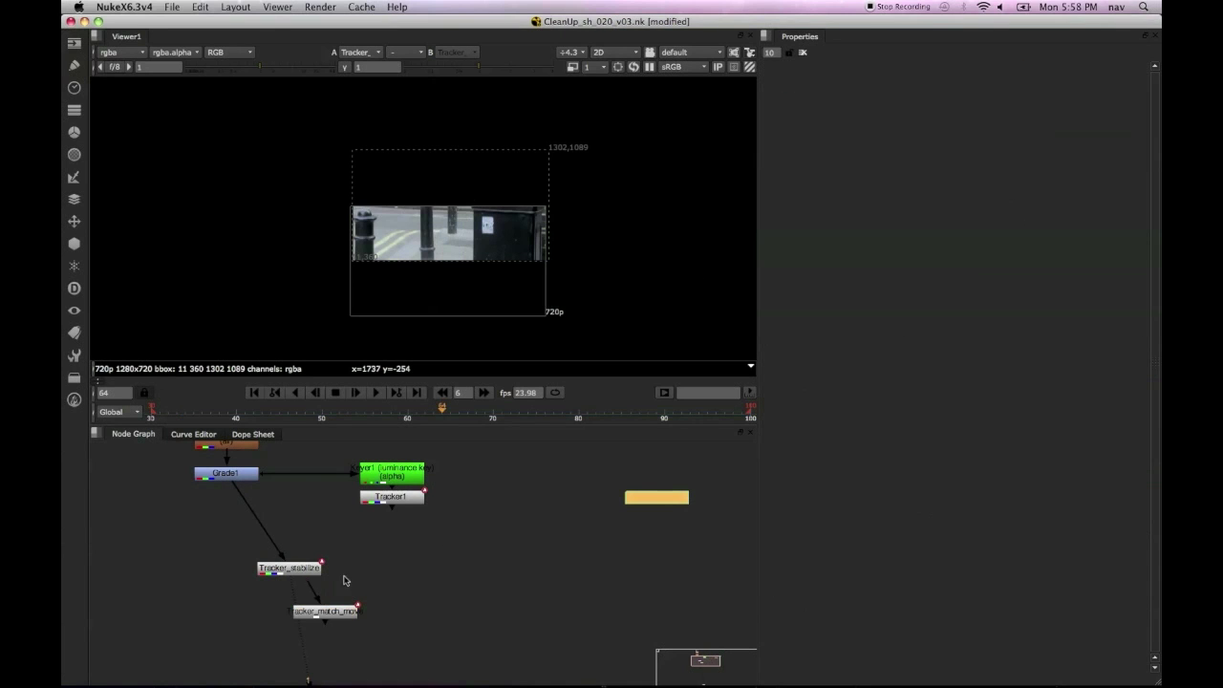
Step: Line up Tracker_stabilize and Tracker_match_move vertically, then view Tracker_match_move and scrub to check the result
left_click_drag(300, 571, 319, 555)
left_click_drag(326, 610, 309, 656)
key("1")
left_click(338, 410)
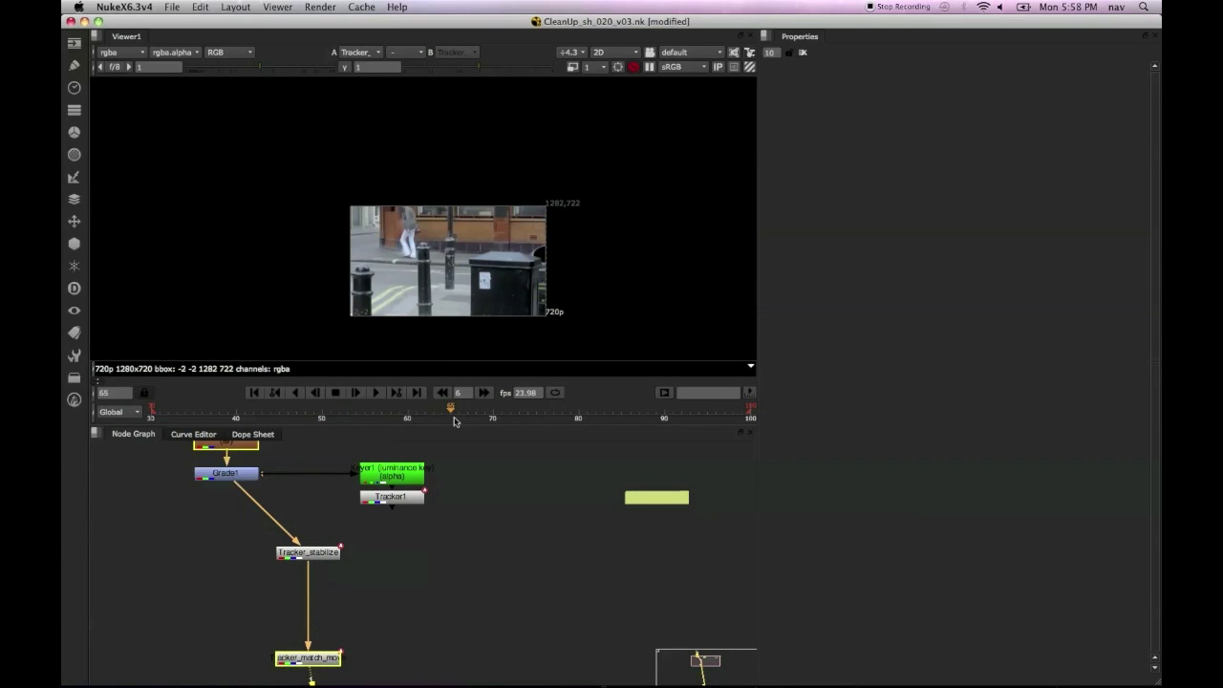
scroll(359, 565, "down", 3)
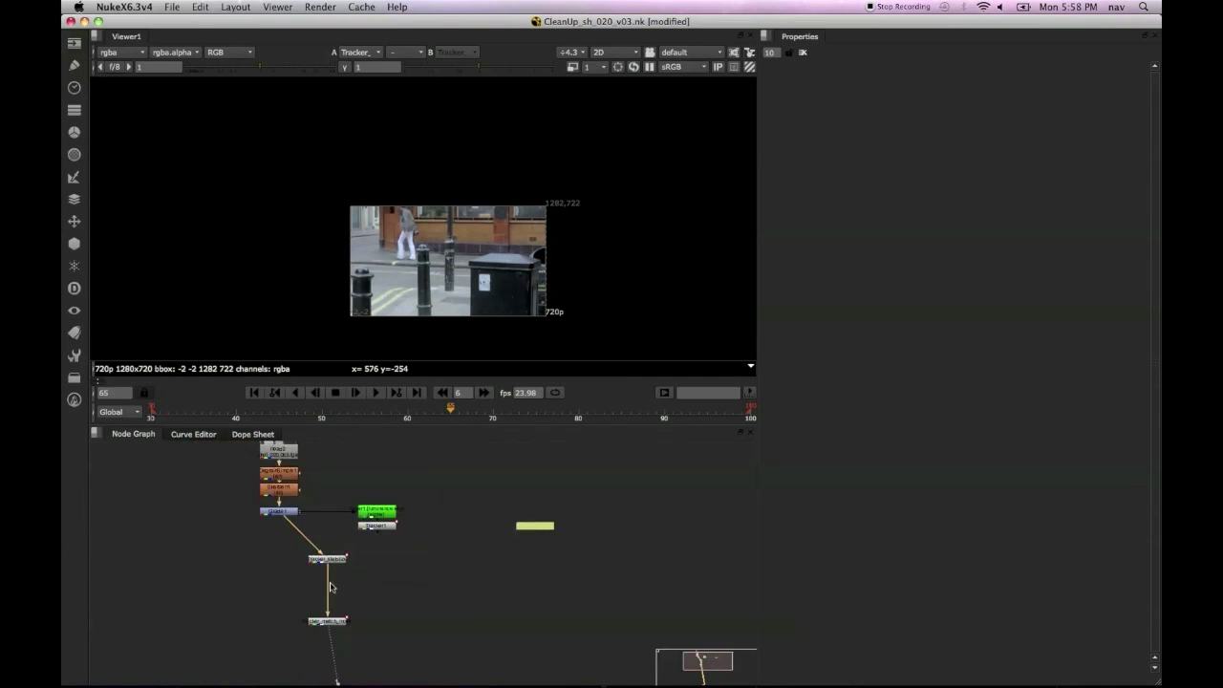
Step: Rearrange the node tree to leave working room between Tracker_stabilize and Tracker_match_move
middle_click_drag(338, 632, 403, 558)
scroll(414, 525, "up", 3)
middle_click_drag(438, 504, 429, 602)
scroll(421, 579, "down", 3)
left_click_drag(449, 528, 435, 516)
middle_click_drag(443, 573, 475, 603)
left_click_drag(518, 587, 386, 482)
left_click_drag(396, 482, 444, 459)
left_click(453, 606)
scroll(455, 605, "up", 3)
middle_click_drag(454, 604, 395, 496)
Step: View Tracker_stabilize and add a Constant node beside it
left_click(302, 483)
key("1")
key("Tab")
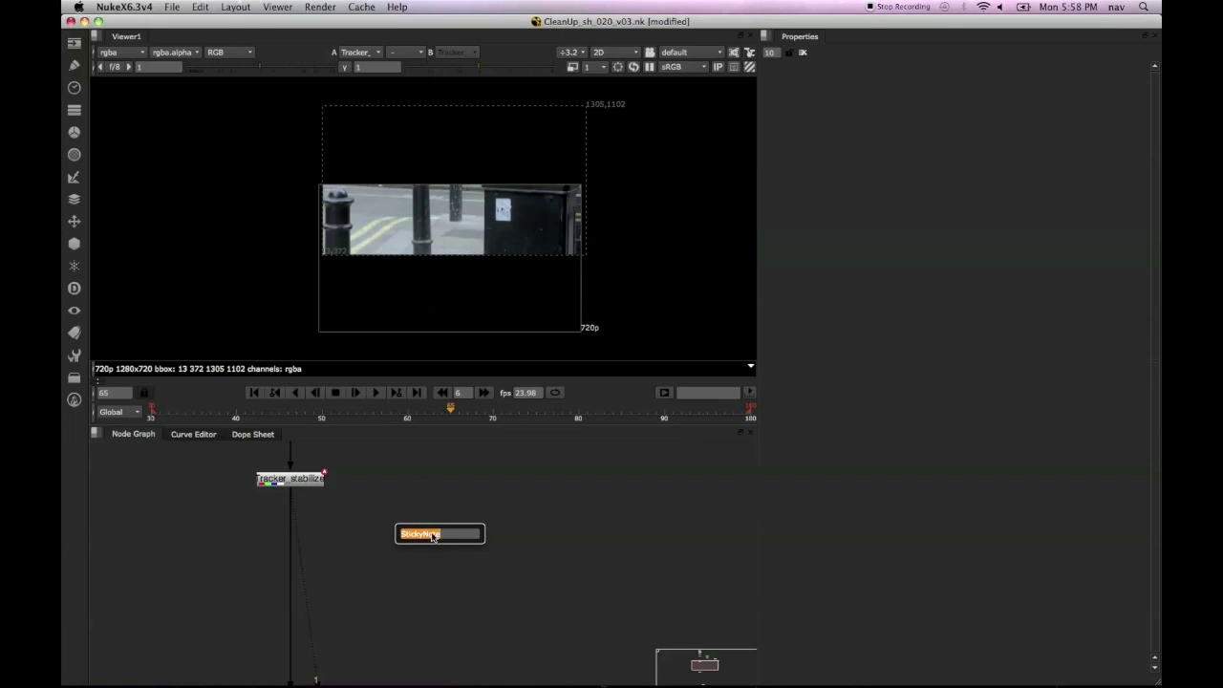
type("con")
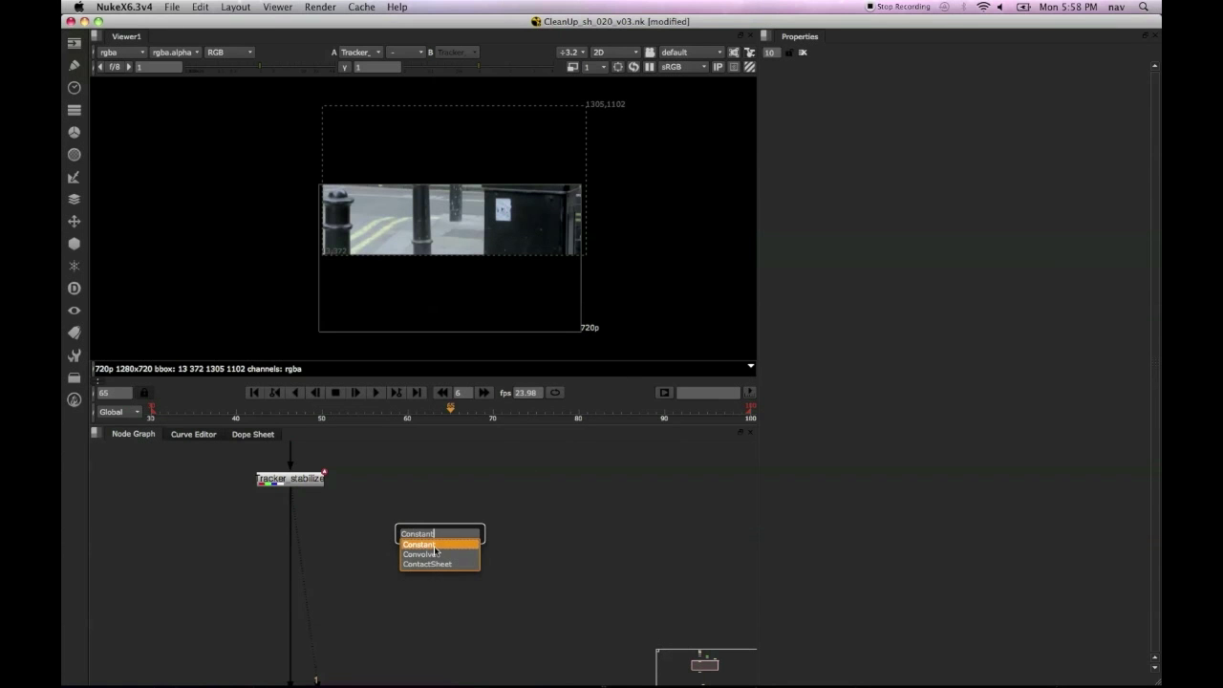
key("Return")
left_click_drag(441, 552, 405, 548)
Step: Merge Tracker_stabilize as input A over Constant1 as input B and view the merge
key("m")
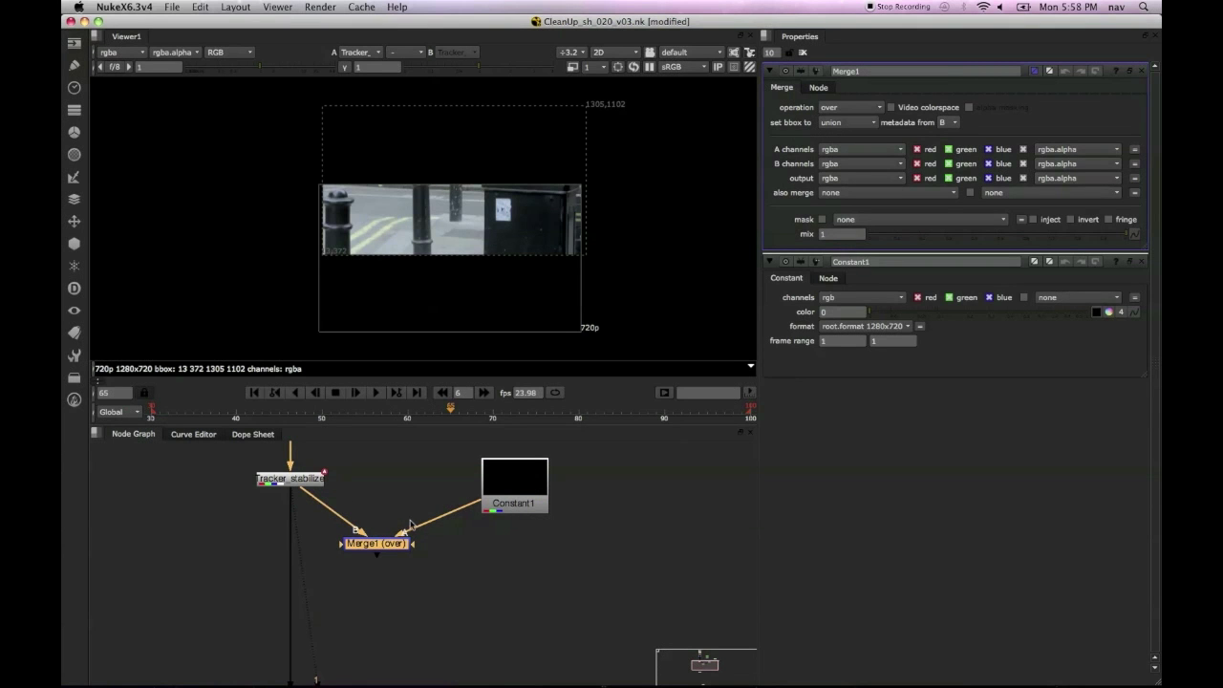
left_click_drag(391, 543, 391, 565)
key("1")
Step: Set Constant1's format to square_2K 2048x2048
left_click(514, 493)
left_click(865, 135)
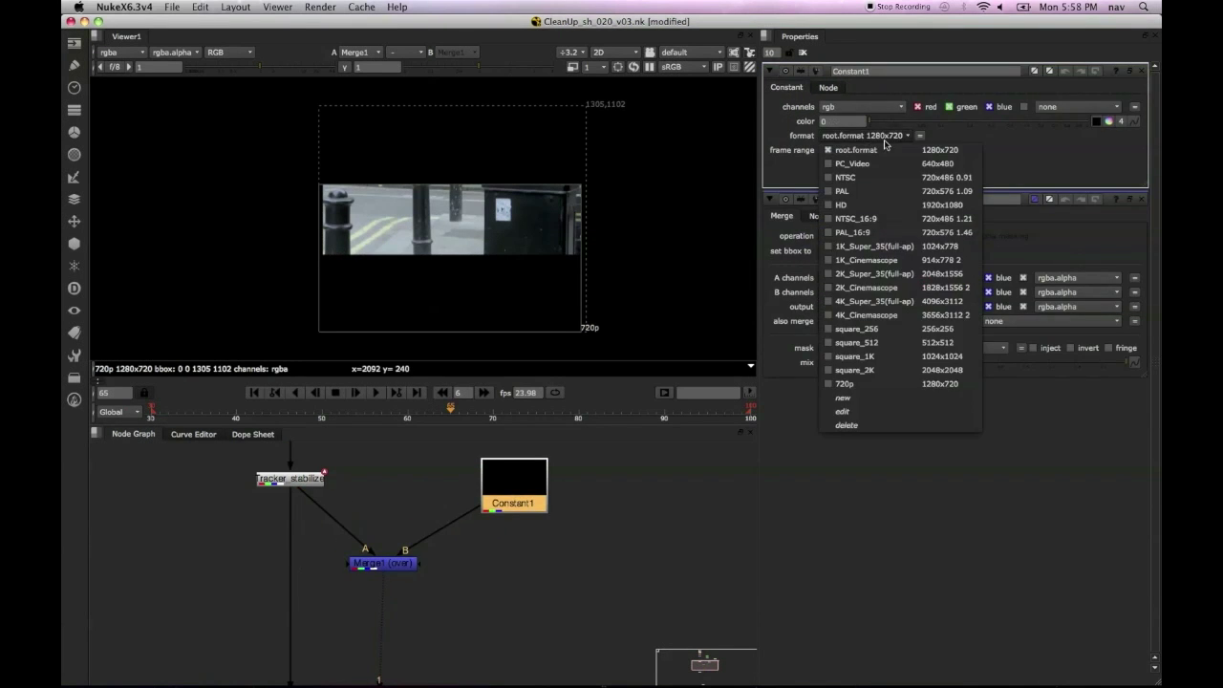
left_click(868, 370)
mouse_move(479, 240)
middle_mouse_down()
mouse_move(479, 185)
mouse_move(466, 259)
middle_mouse_up()
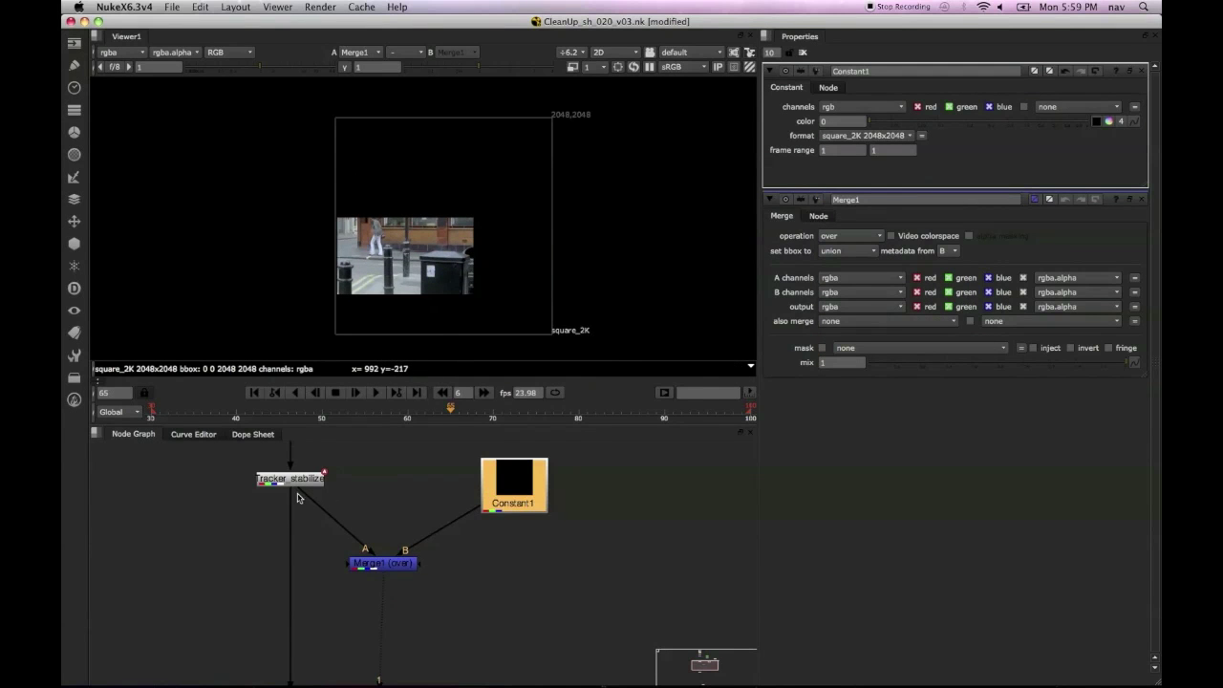
Step: Compare the frame area of Tracker_stabilize with that of Merge1 in the viewer
left_click_drag(291, 483, 292, 481)
key("1")
middle_click_drag(374, 179, 361, 215)
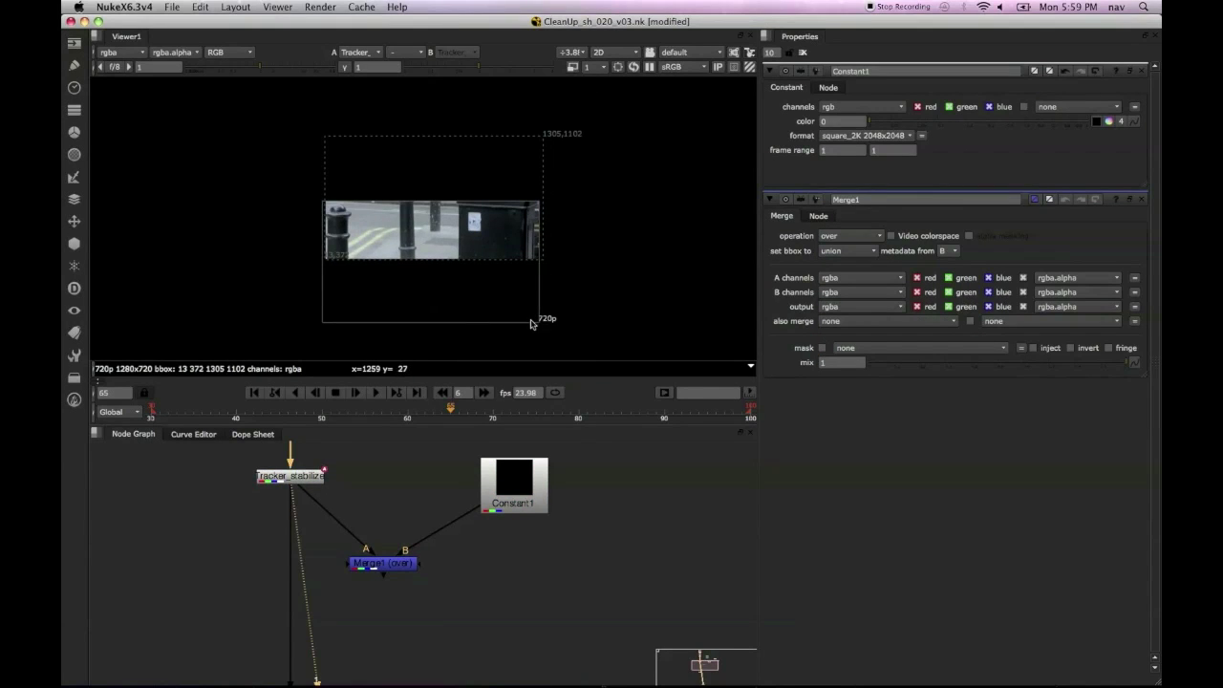
key("1")
scroll(469, 272, "down", 3)
Step: Set Constant1's format to 2K_Super_35(full-ap) 2048x1556 and scrub to frame 98 to check that the stabilized plate fits
left_click(881, 136)
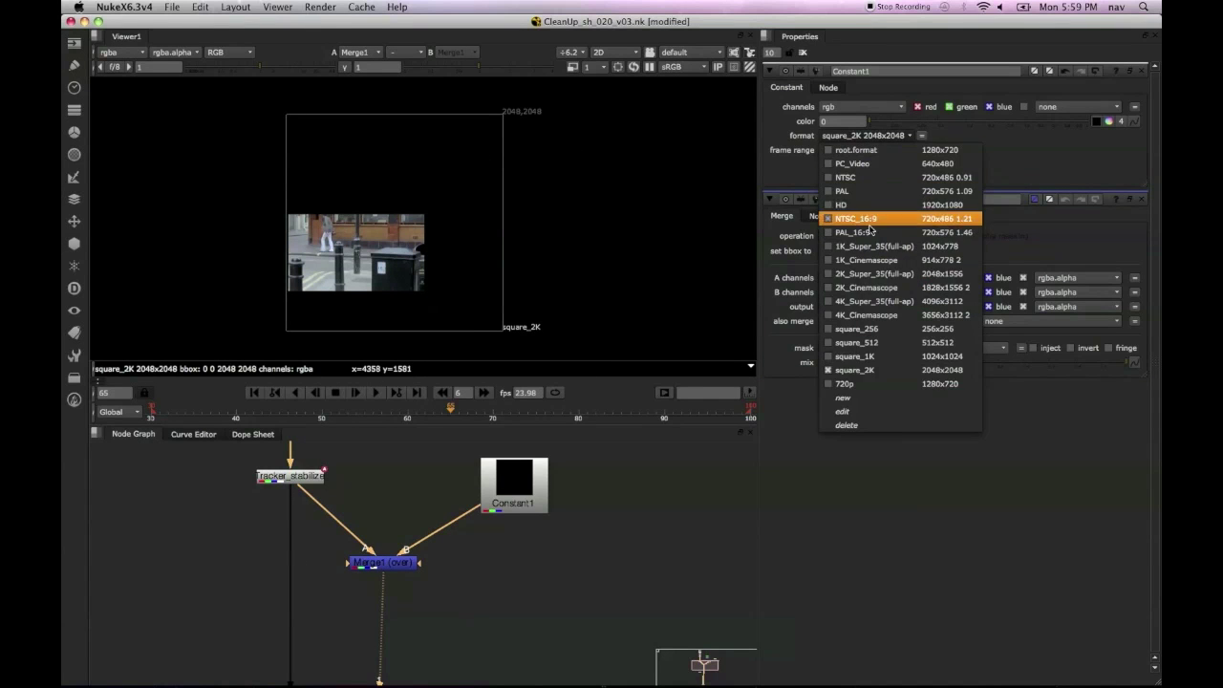
left_click(829, 285)
left_click_drag(326, 408, 251, 417)
left_click_drag(732, 414, 718, 418)
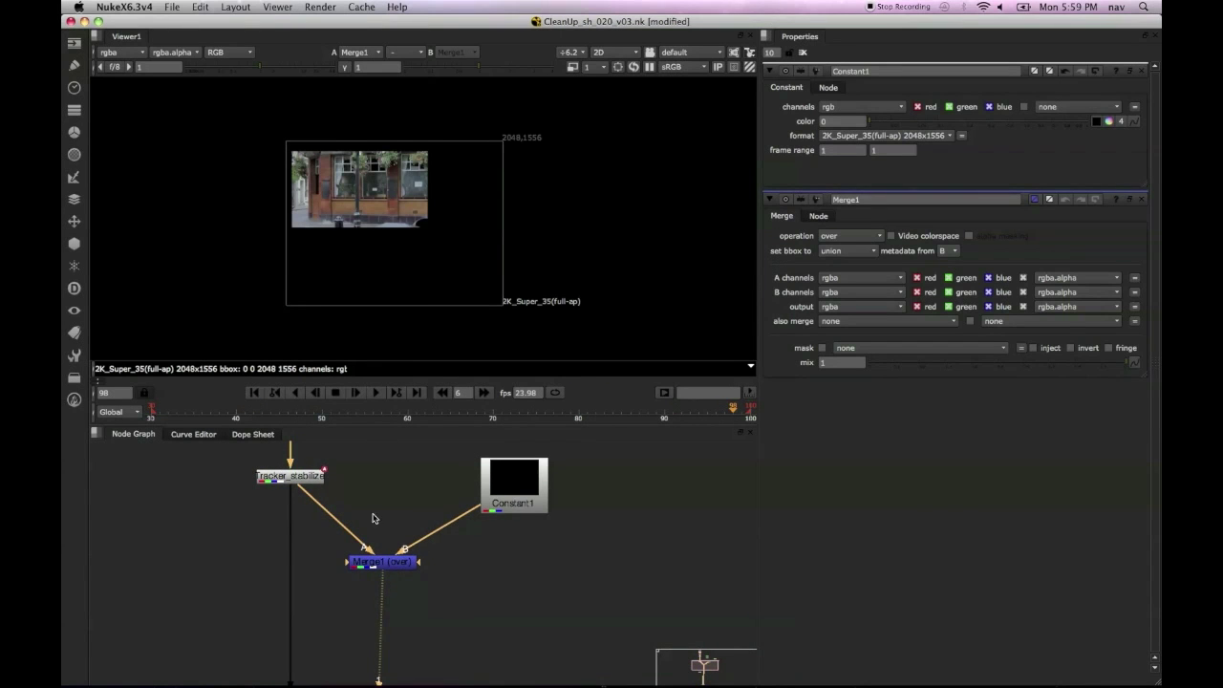
Step: Tidy the branch by placing Constant1 beside Merge1 and routing Tracker_stabilize's connection to the merge through a dot
left_click_drag(520, 490, 504, 531)
left_click_drag(419, 559, 526, 572)
left_click_drag(524, 521, 379, 569)
left_click_drag(389, 525, 488, 477, "super")
left_click_drag(400, 559, 403, 565)
left_click(488, 576)
left_click(488, 574)
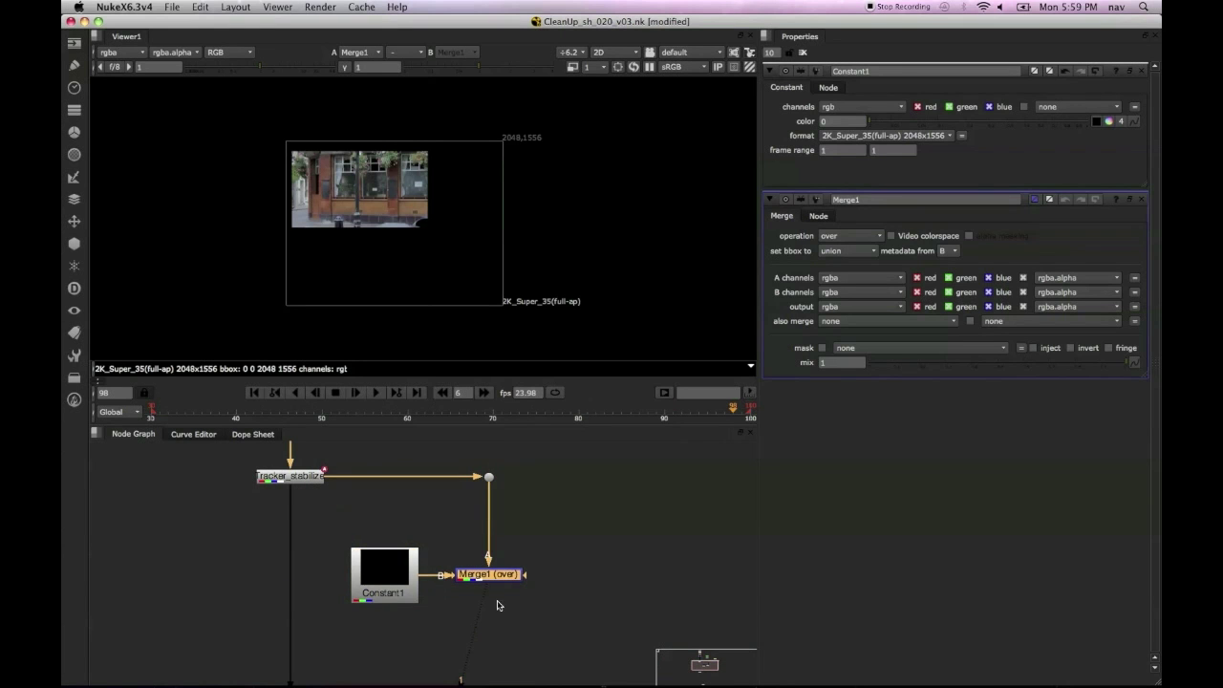
Step: Add a TimeOffset node after Merge1 and set its time offset to -17 frames
key("Tab")
type("tim")
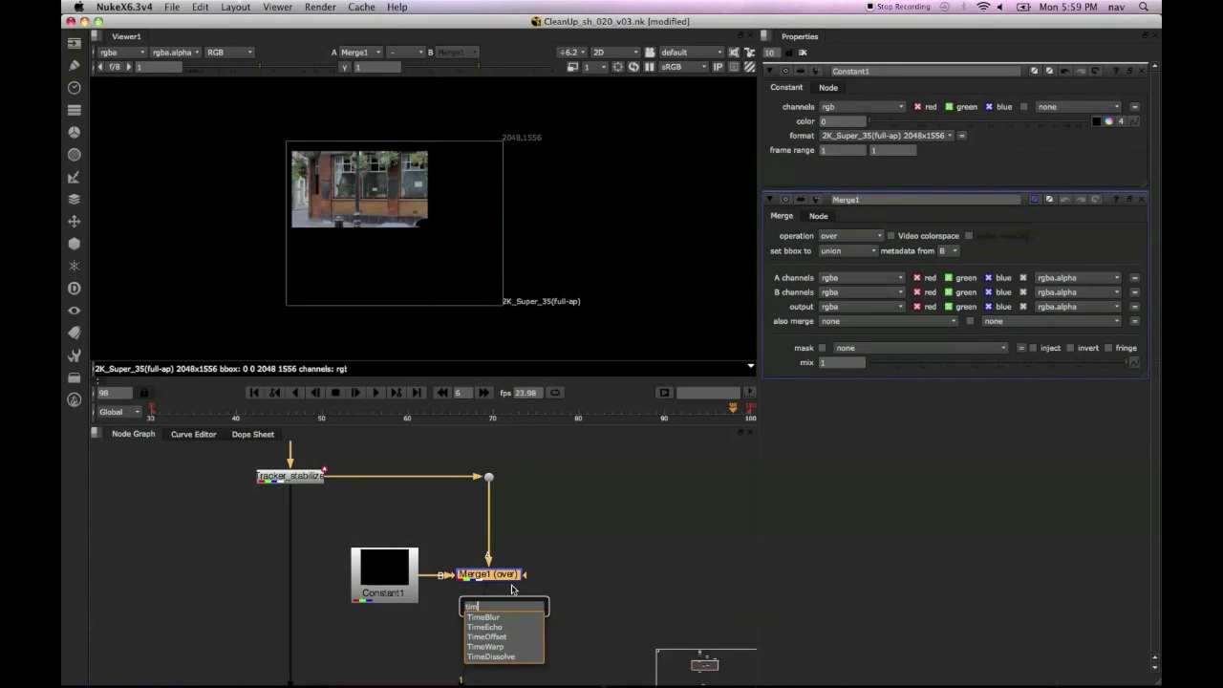
left_click(508, 637)
left_click_drag(509, 599, 613, 617)
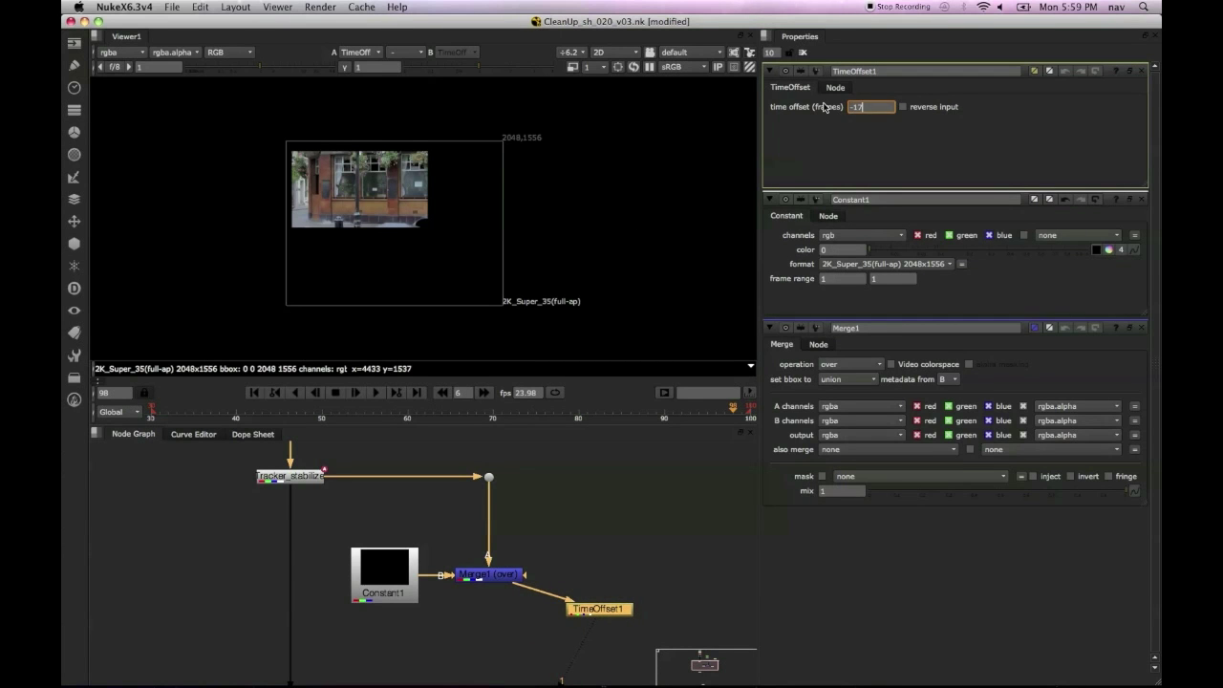
key("Return")
Step: Go to frame 66 and compare Merge1 with the time-offset plate by switching between them in the viewer
scroll(335, 189, "up", 3)
middle_click_drag(334, 195, 342, 255)
left_click(458, 411)
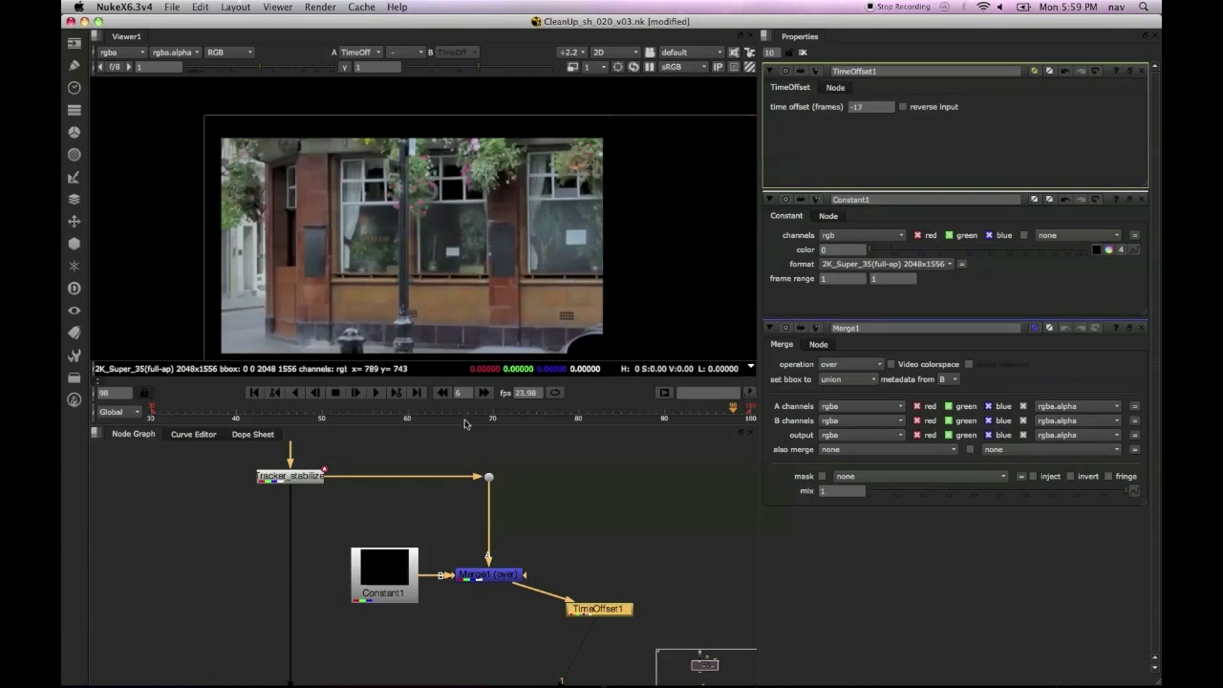
left_click(470, 576)
key("1")
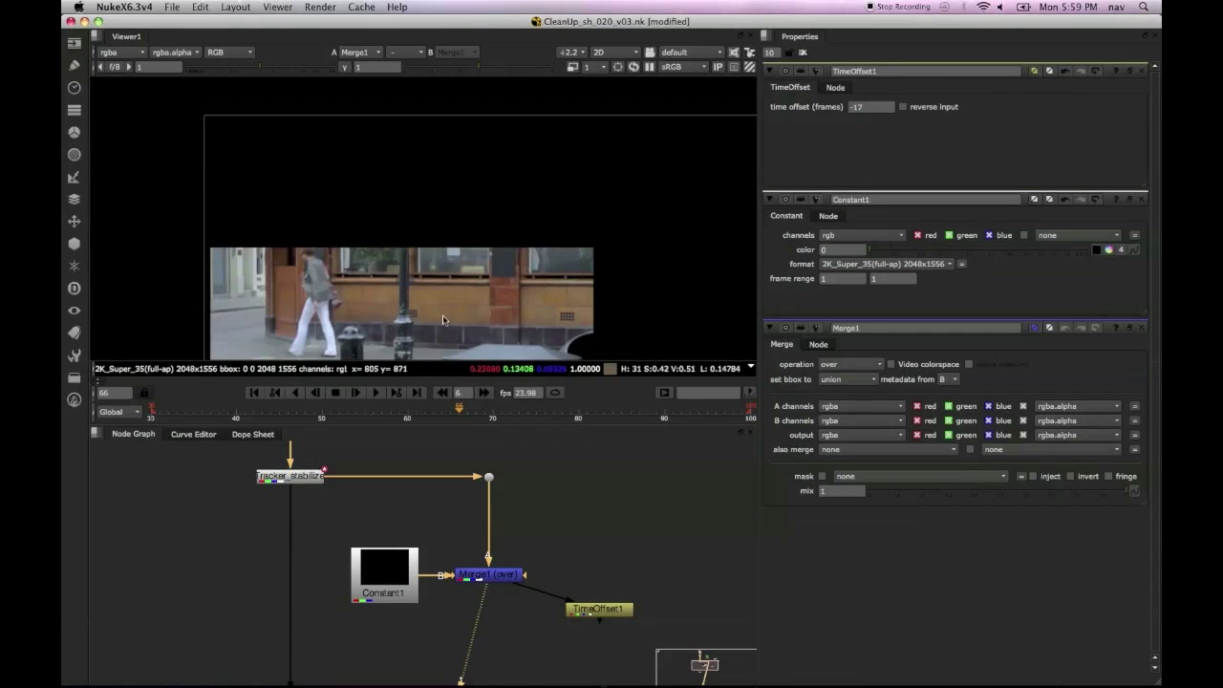
key("1")
key("2")
key("1")
key("2")
key("2")
key("1")
Step: Add a Roto node after TimeOffset1 and draw a closed Bezier shape around the walking woman at frame 66
left_click_drag(586, 609, 606, 601)
key("o")
scroll(315, 185, "up", 3)
left_click(266, 333)
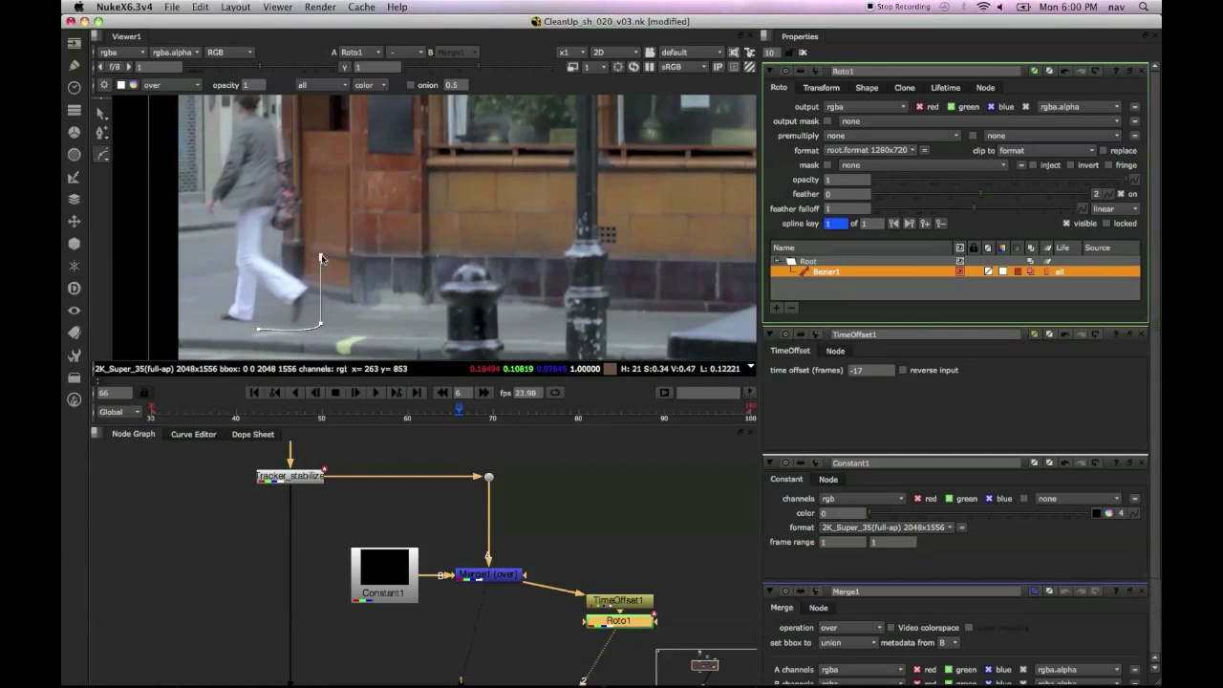
scroll(324, 298, "up", 2)
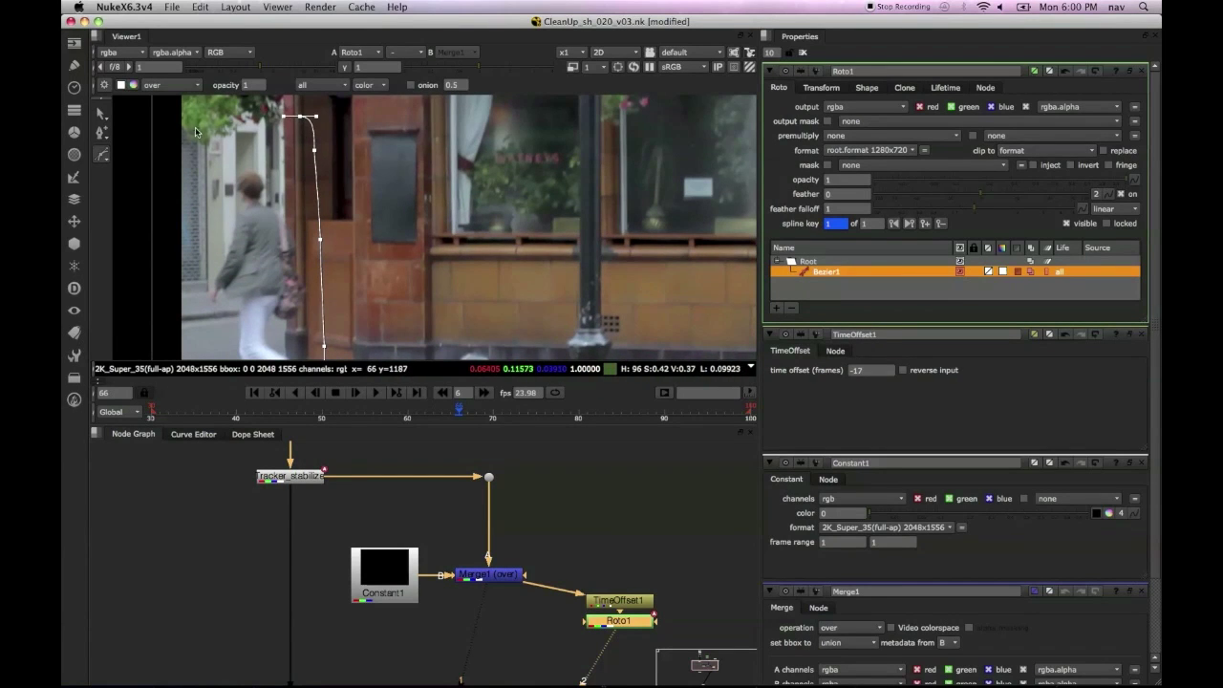
middle_click_drag(189, 292, 195, 215)
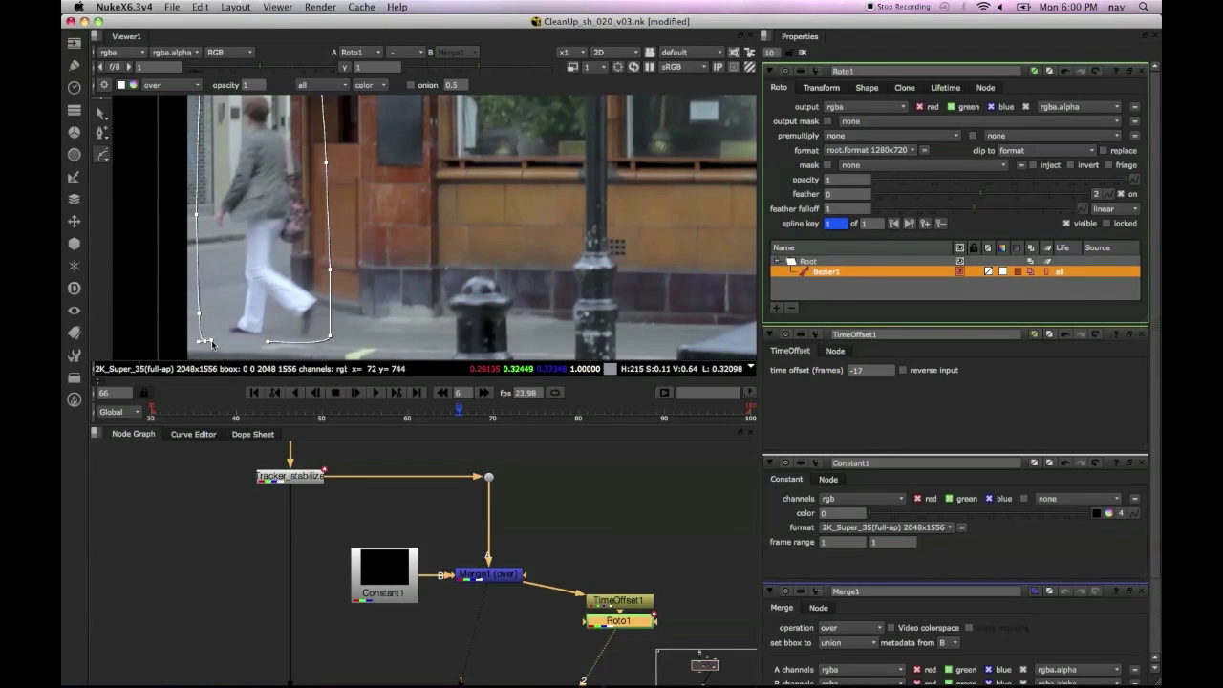
left_click(269, 344)
Step: Set Roto1's output to alpha and add a Premult node below it
left_click(864, 106)
left_click(855, 143)
middle_click_drag(616, 571, 538, 437)
key("Tab")
type("pre")
key("Return")
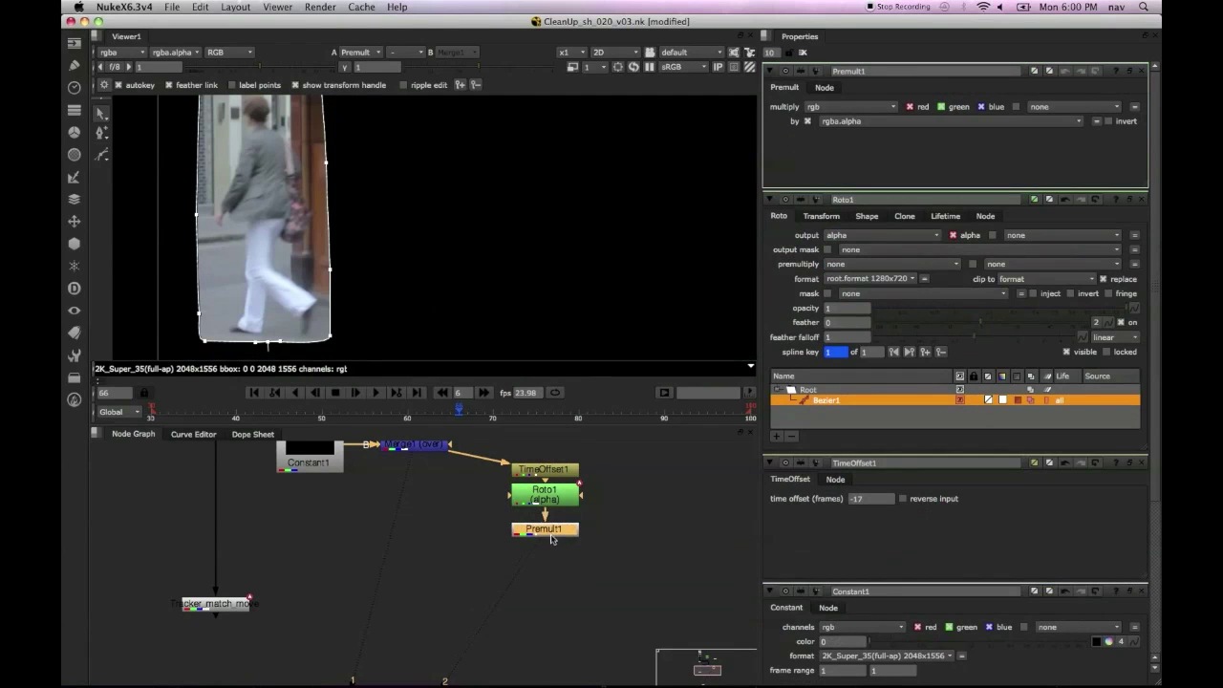
Step: View Merge1 and check the roto shape's position against the original walking woman
left_click(406, 446)
key("1")
scroll(414, 317, "down", 4)
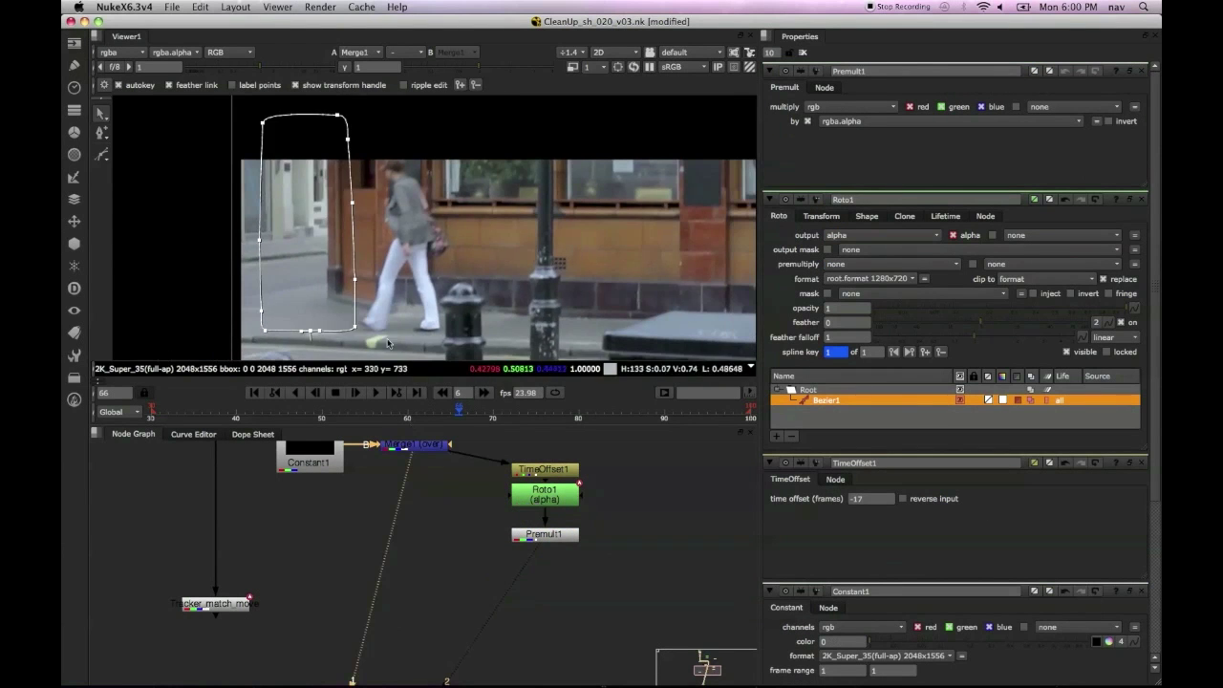
Step: Move the whole Bezier shape over the walking woman in the Merge1 view at frame 66 and adjust its edge points
left_click_drag(386, 340, 252, 104)
left_click_drag(303, 227, 396, 228)
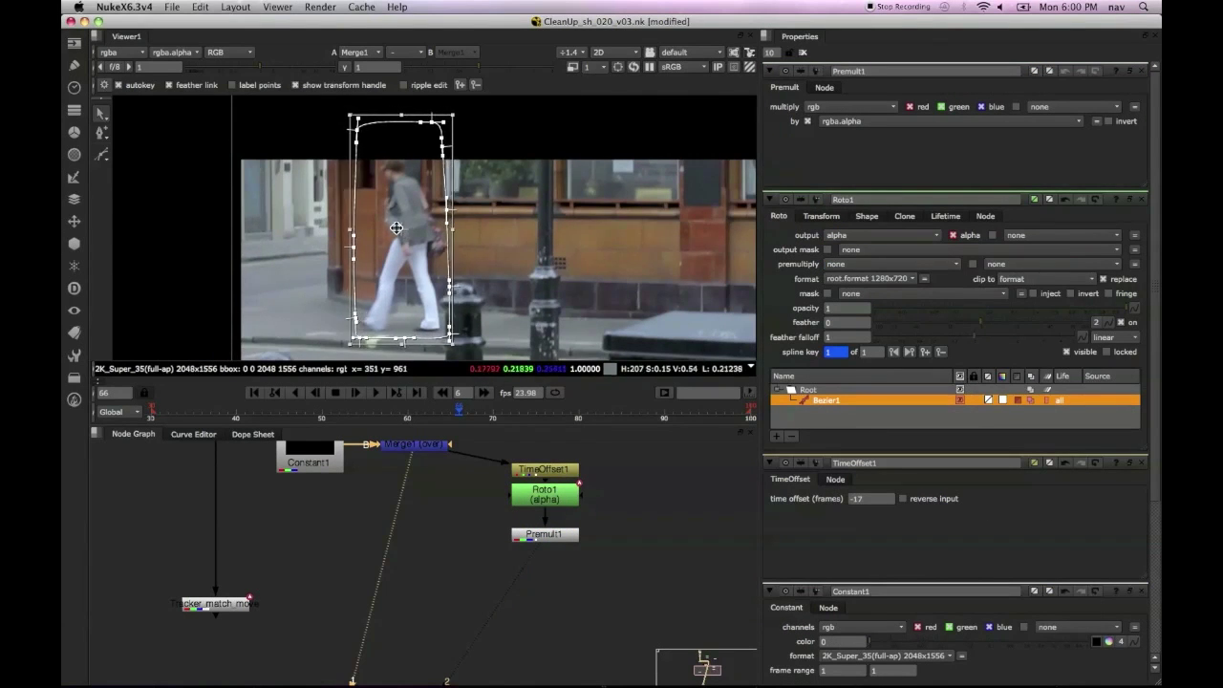
scroll(373, 261, "up", 3)
left_click_drag(329, 203, 326, 175)
left_click_drag(374, 243, 369, 243)
left_click_drag(535, 122, 463, 285)
scroll(498, 260, "down", 2)
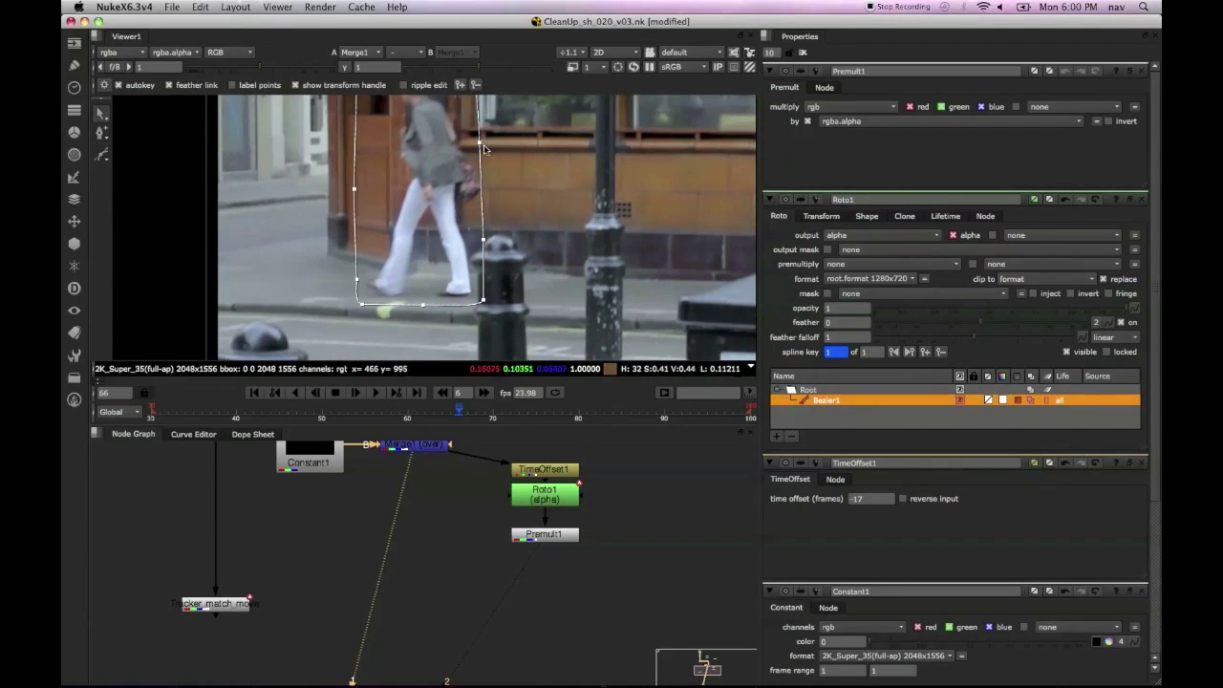
Step: Reshape the Bezier's edge at frame 66 so it bulges around the woman's handbag and narrows above the bollard
left_click_drag(481, 144, 497, 143)
middle_click_drag(497, 144, 486, 250)
left_click_drag(466, 170, 483, 177)
left_click_drag(486, 249, 496, 291)
middle_click_drag(496, 297, 490, 225)
Step: Add a Merge node after Premult1 and insert it above Tracker_match_move, laying the patch as A over the stabilized plate as B
key("2")
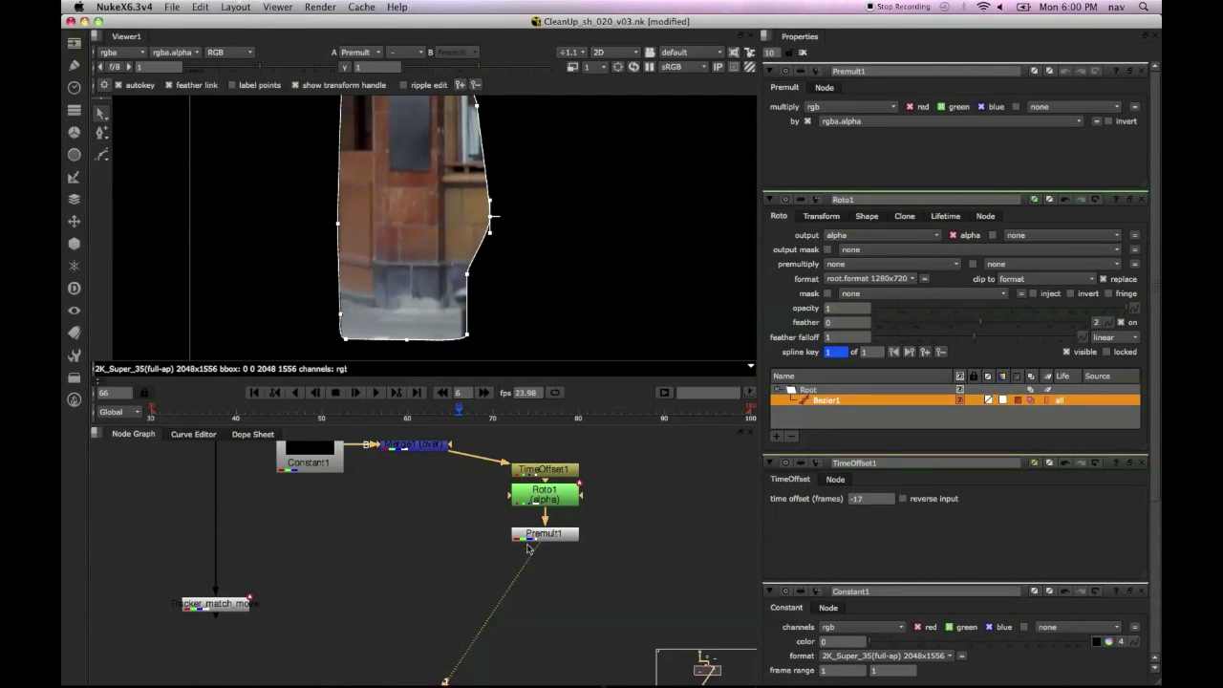
scroll(380, 572, "down", 3)
left_click(461, 553)
key("m")
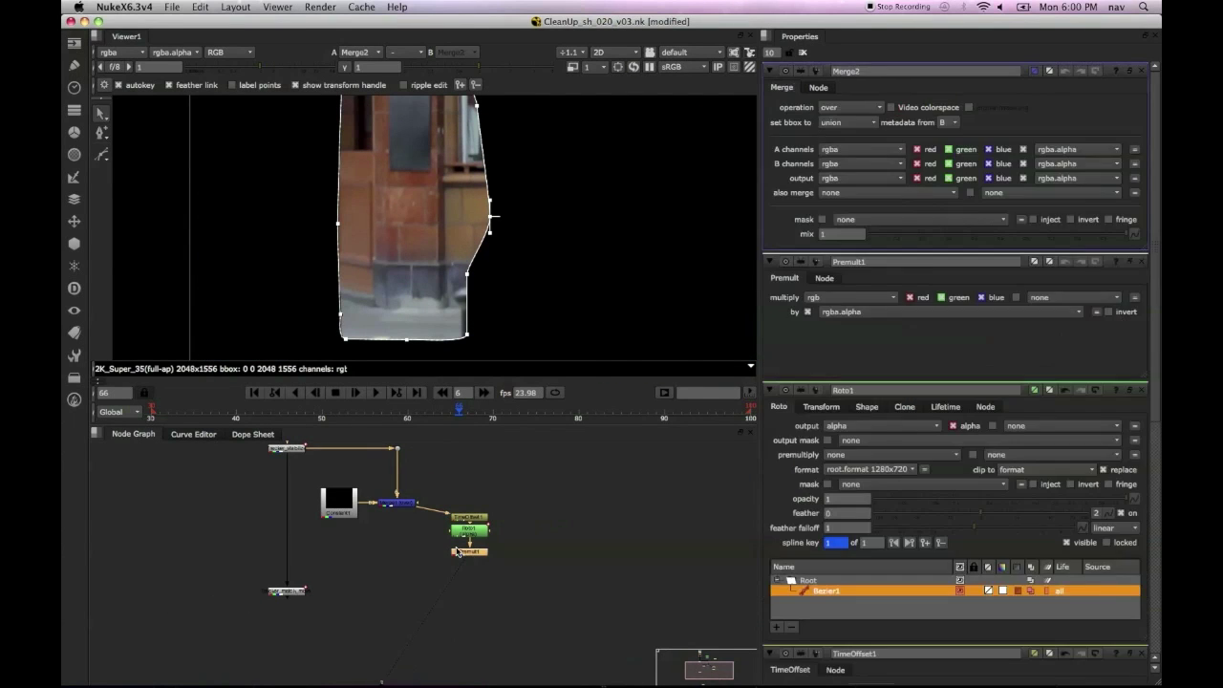
left_click_drag(472, 559, 525, 552)
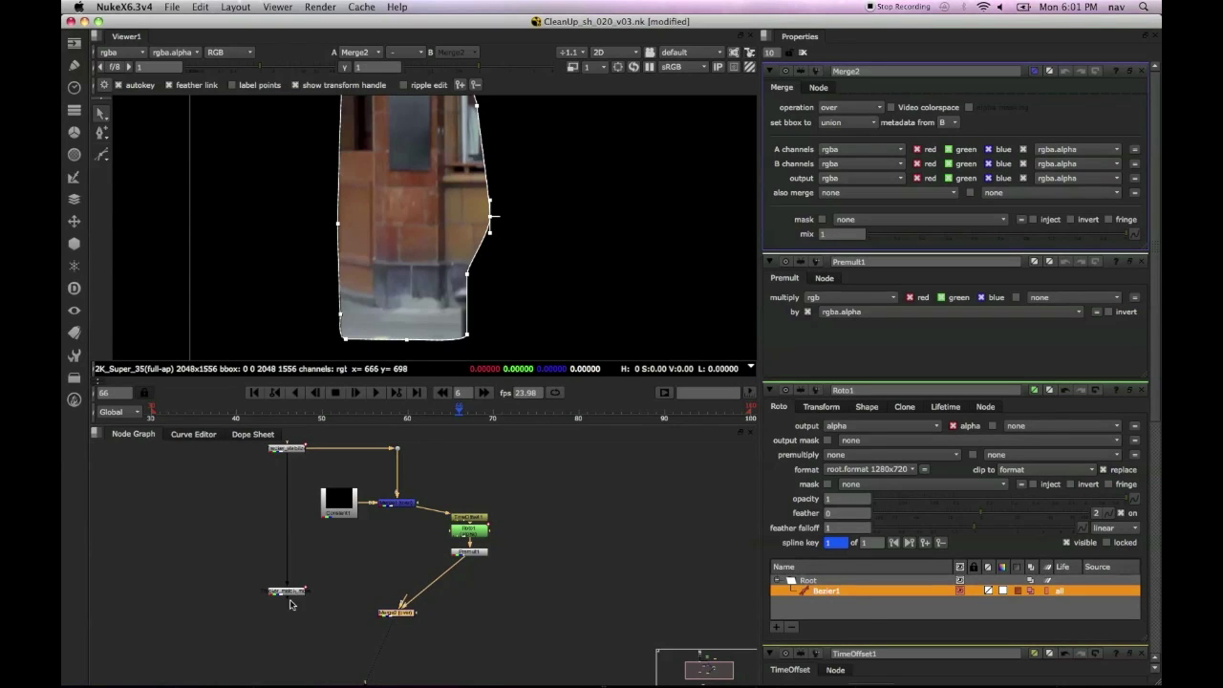
left_click_drag(294, 591, 294, 659)
left_click_drag(402, 608, 293, 610)
scroll(401, 329, "down", 3)
scroll(395, 334, "down", 2)
middle_click_drag(423, 299, 372, 214)
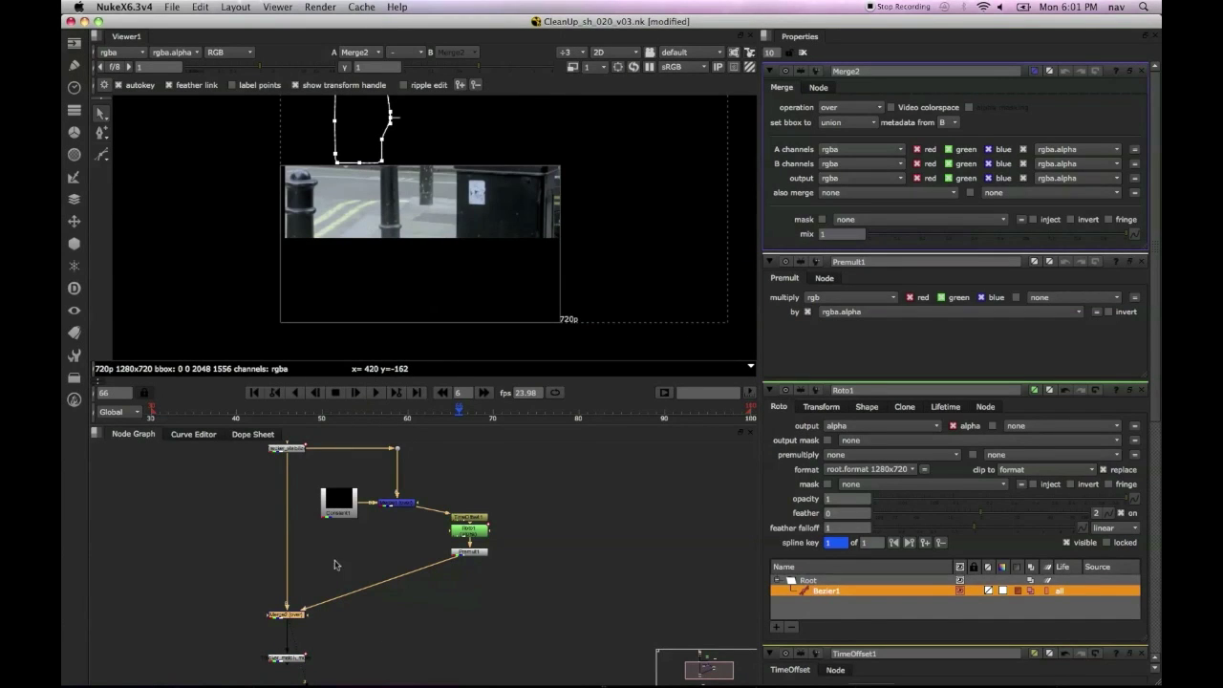
Step: View Tracker_match_move's output and set Merge2's bounding box to B
left_click(286, 615)
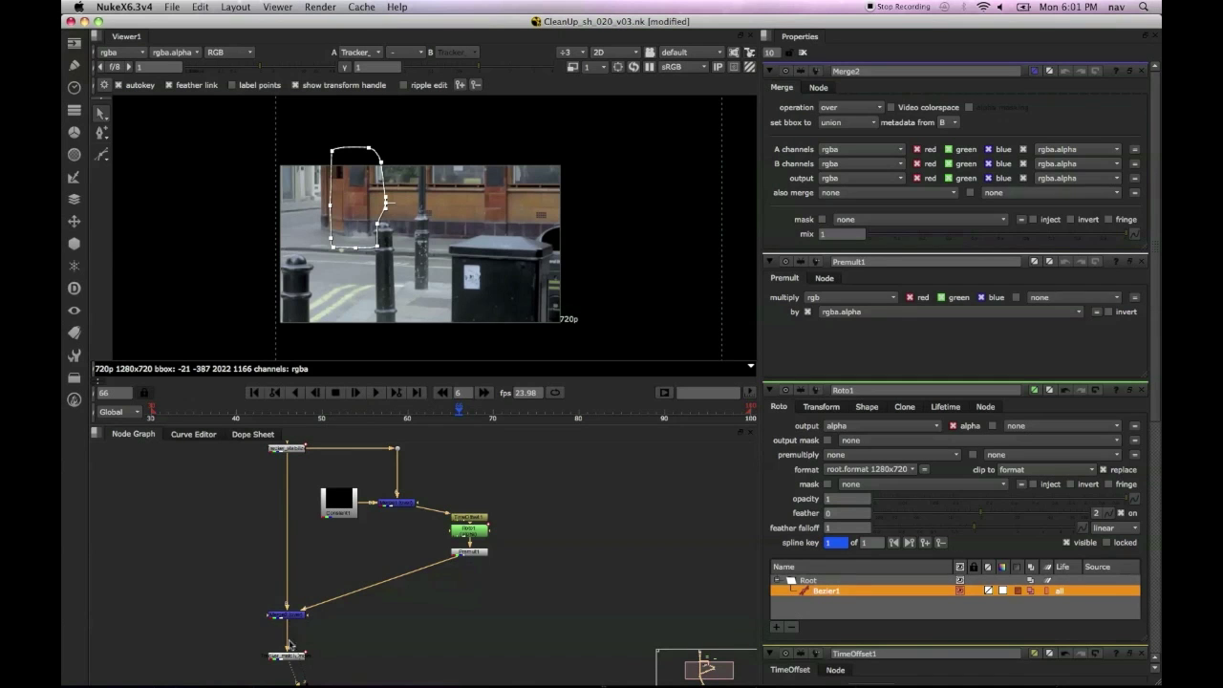
left_click(293, 614)
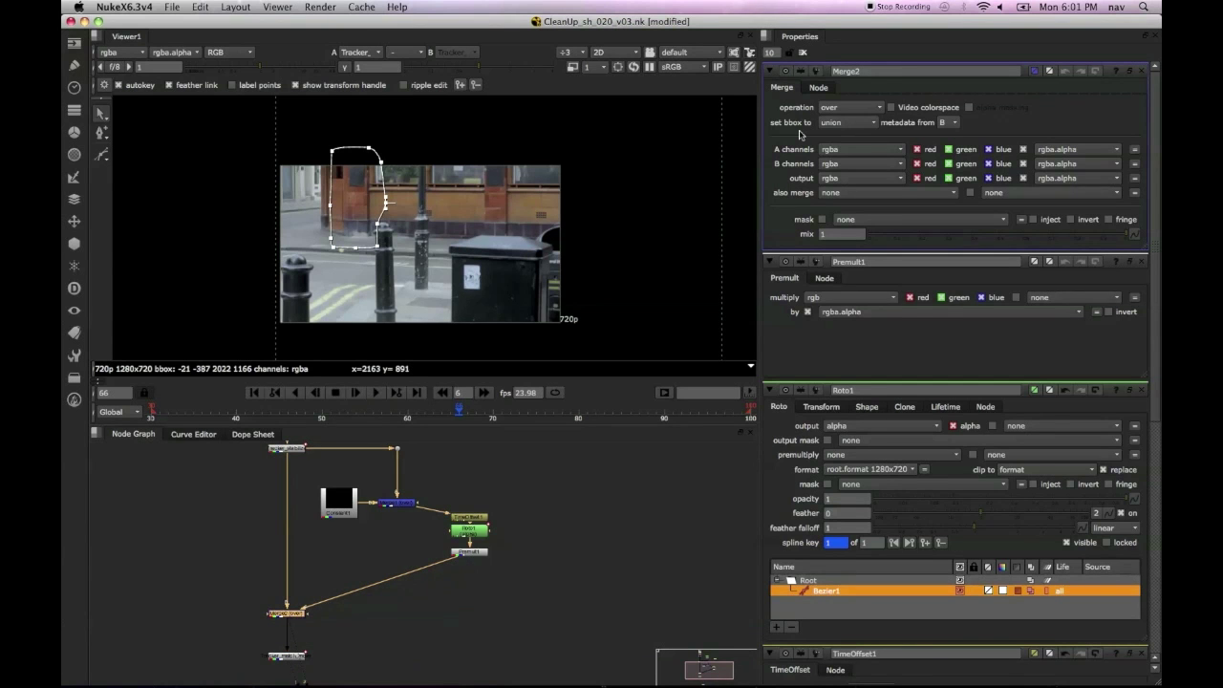
scroll(277, 640, "up", 5)
left_click(846, 123)
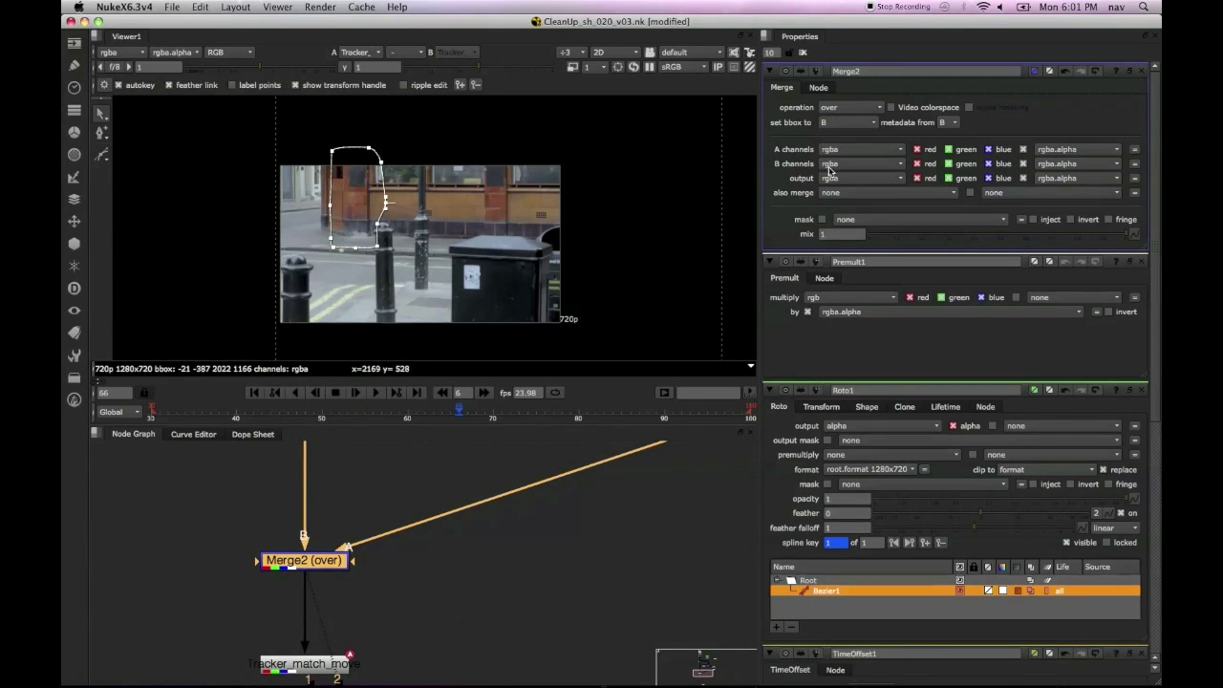
left_click(819, 170)
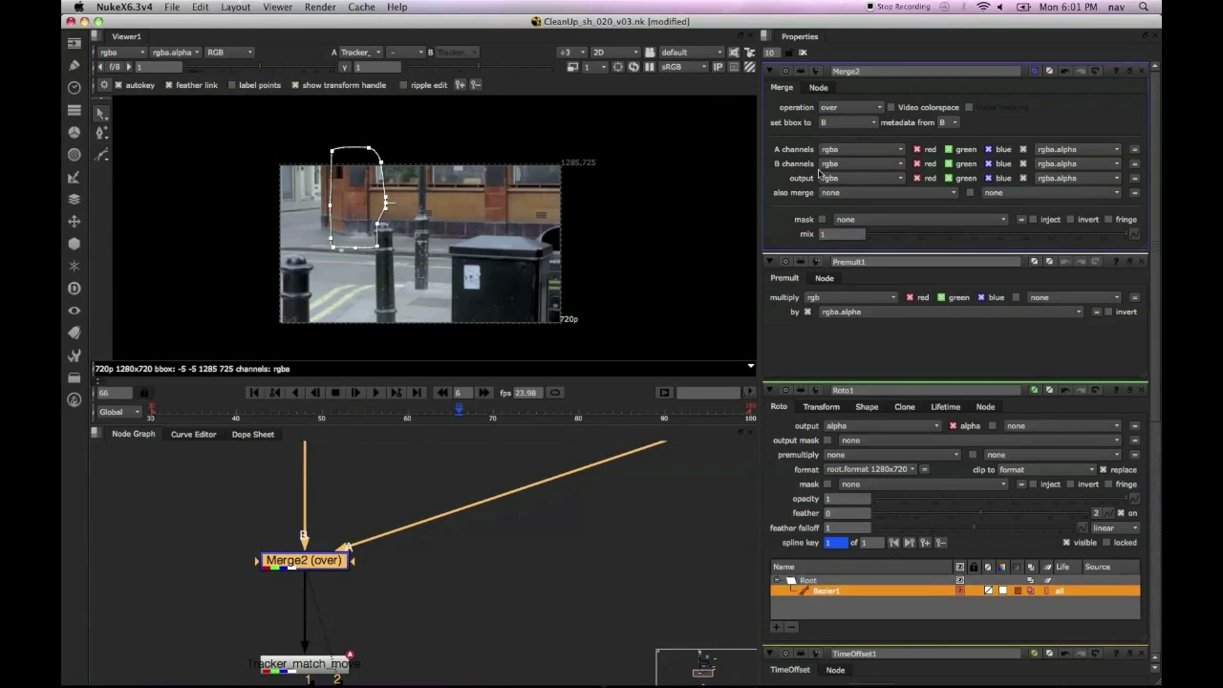
Step: Compare the outputs of the stabilizing tracker, Merge2 and Tracker_match_move in the viewer to check the patch at frame 66
left_click(314, 665)
scroll(503, 267, "down", 3)
middle_click_drag(503, 273, 460, 327)
scroll(400, 504, "down", 1)
scroll(380, 526, "down", 4)
middle_click_drag(380, 526, 389, 623)
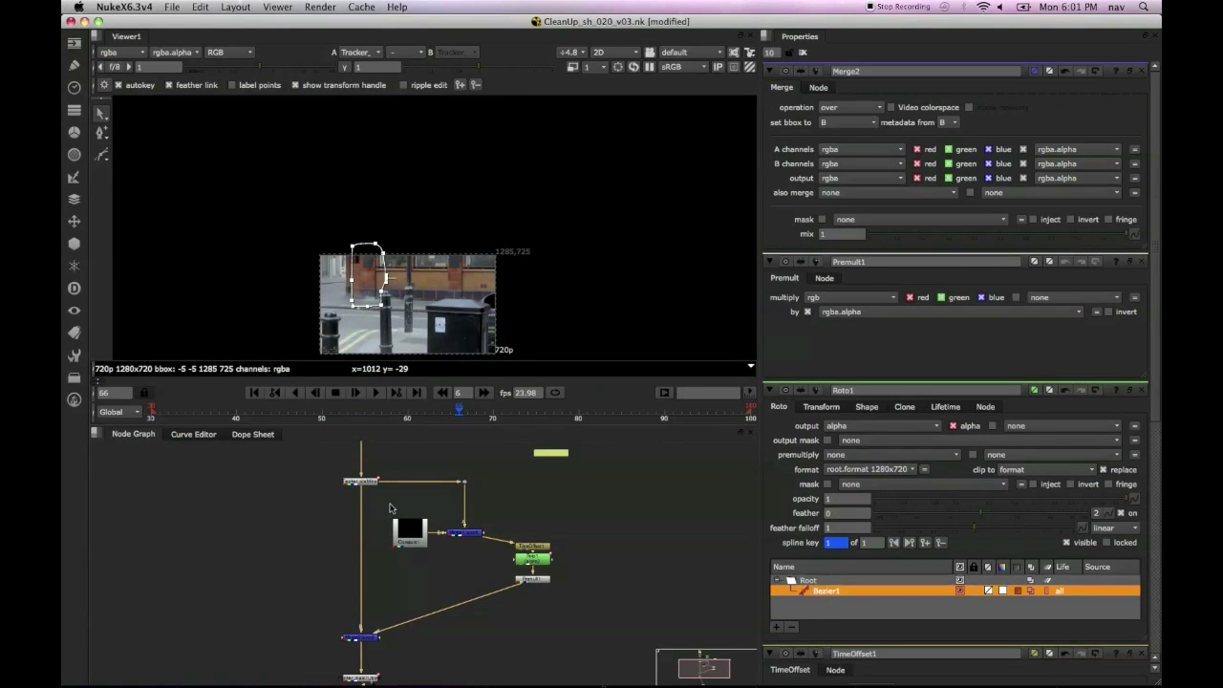
left_click(362, 484)
key("1")
left_click(361, 634)
key("1")
left_click(366, 654)
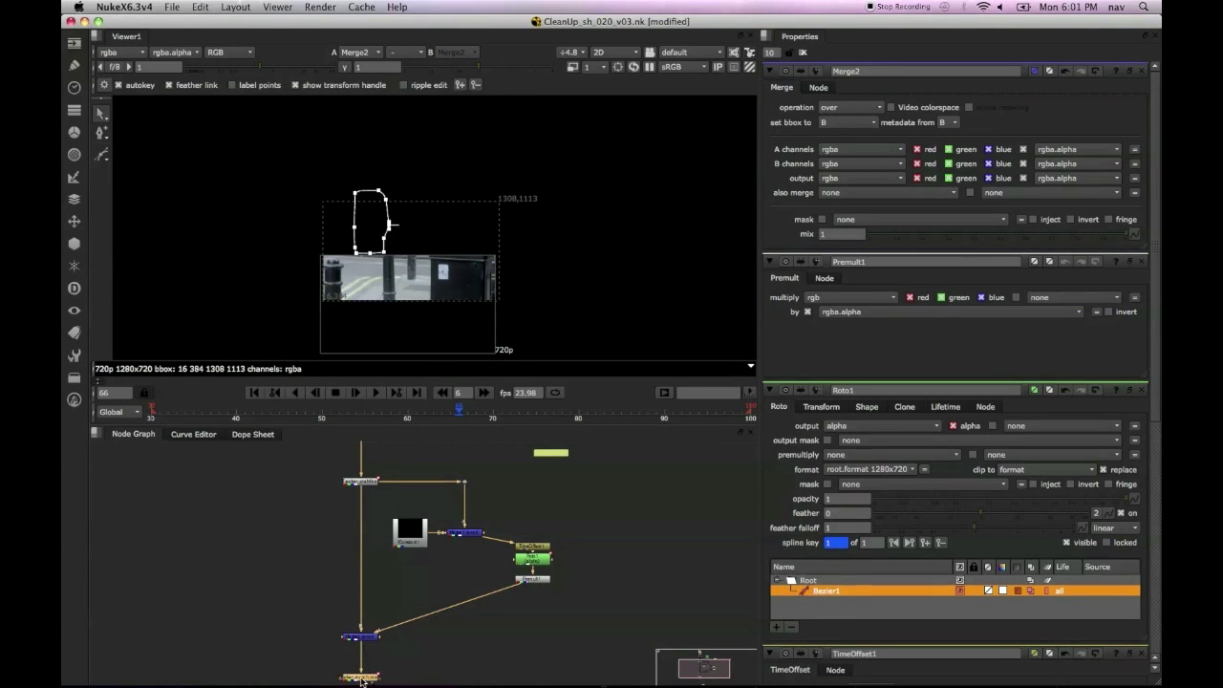
left_click(365, 676)
key("1")
scroll(442, 321, "up", 3)
middle_click_drag(443, 322, 506, 261)
middle_click_drag(392, 653, 394, 549)
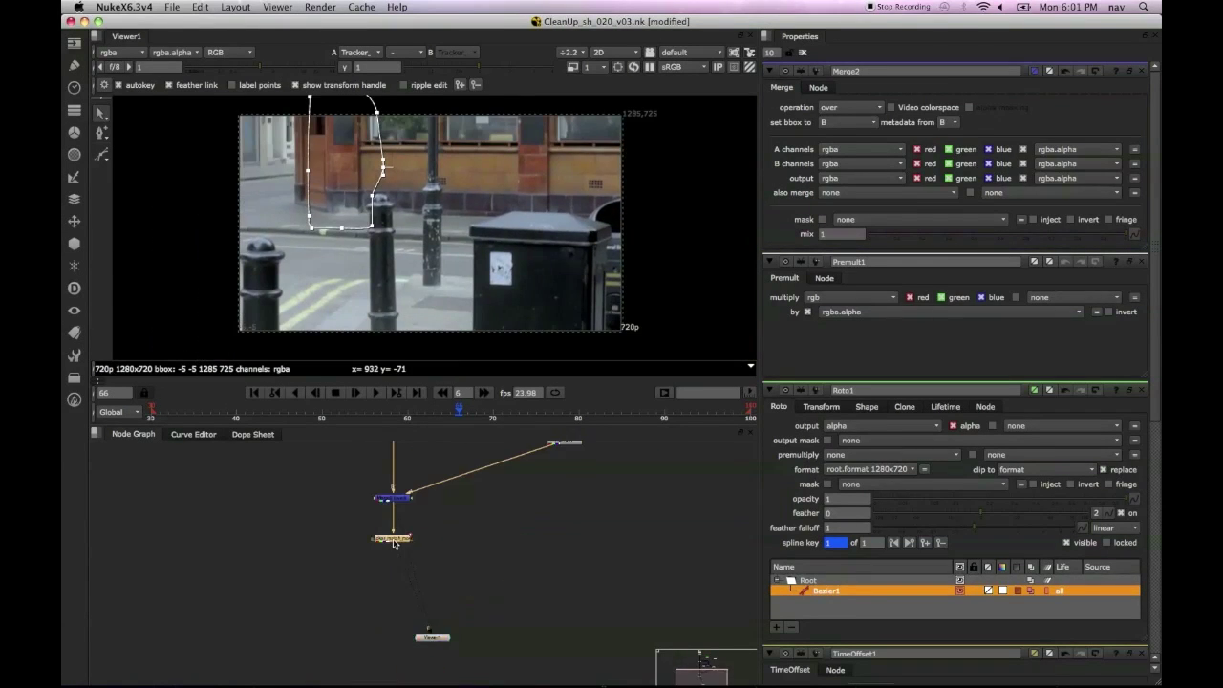
middle_click_drag(454, 454, 432, 599)
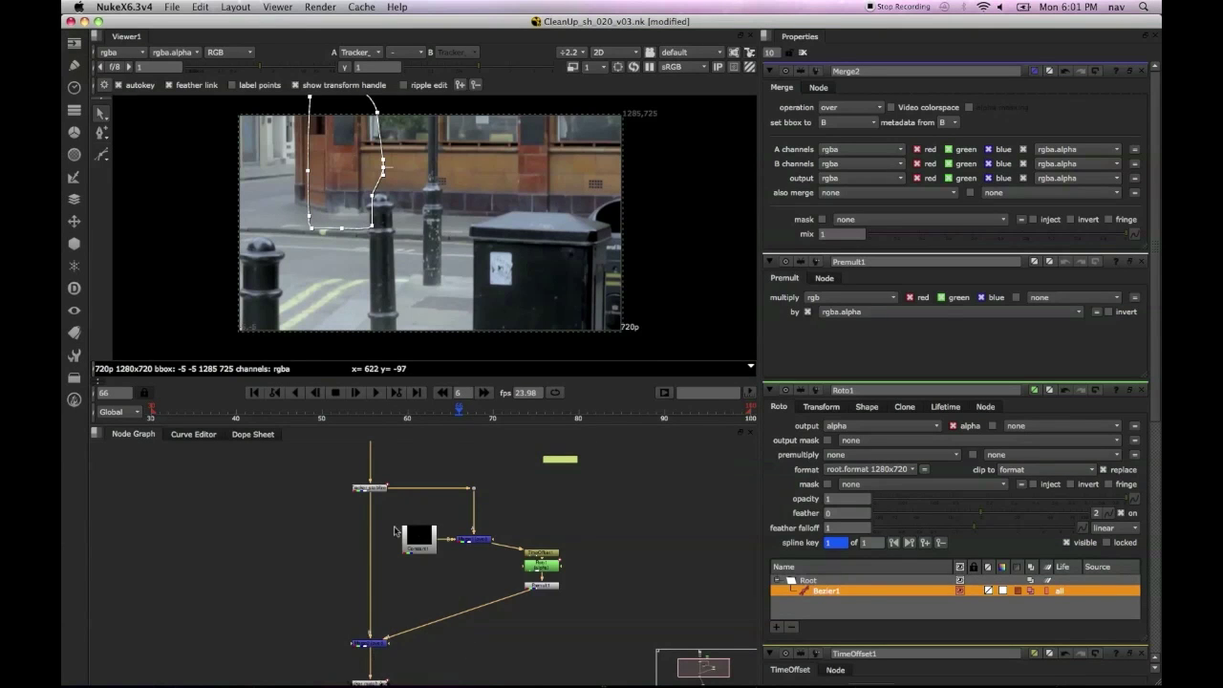
Step: View Merge1 and open Roto1's properties for further shape animation
left_click(474, 539)
key("1")
scroll(307, 184, "up", 3)
middle_click_drag(365, 236, 425, 306)
double_click(543, 564)
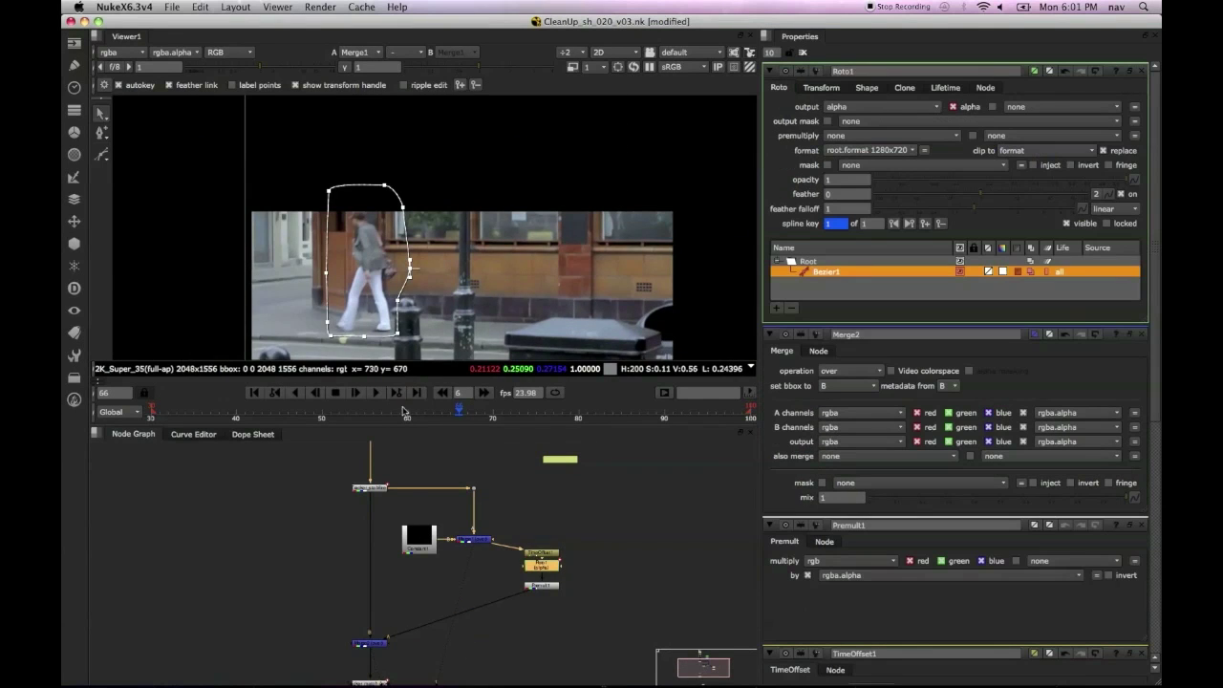
Step: Go to frame 72, maximize the viewer, and shift and reshape the Bezier to enclose the woman
scroll(367, 299, "up", 3)
middle_click_drag(465, 264, 521, 221)
left_click(485, 393)
middle_click_drag(480, 325, 512, 339)
left_click_drag(539, 336, 388, 109)
scroll(406, 181, "down", 1)
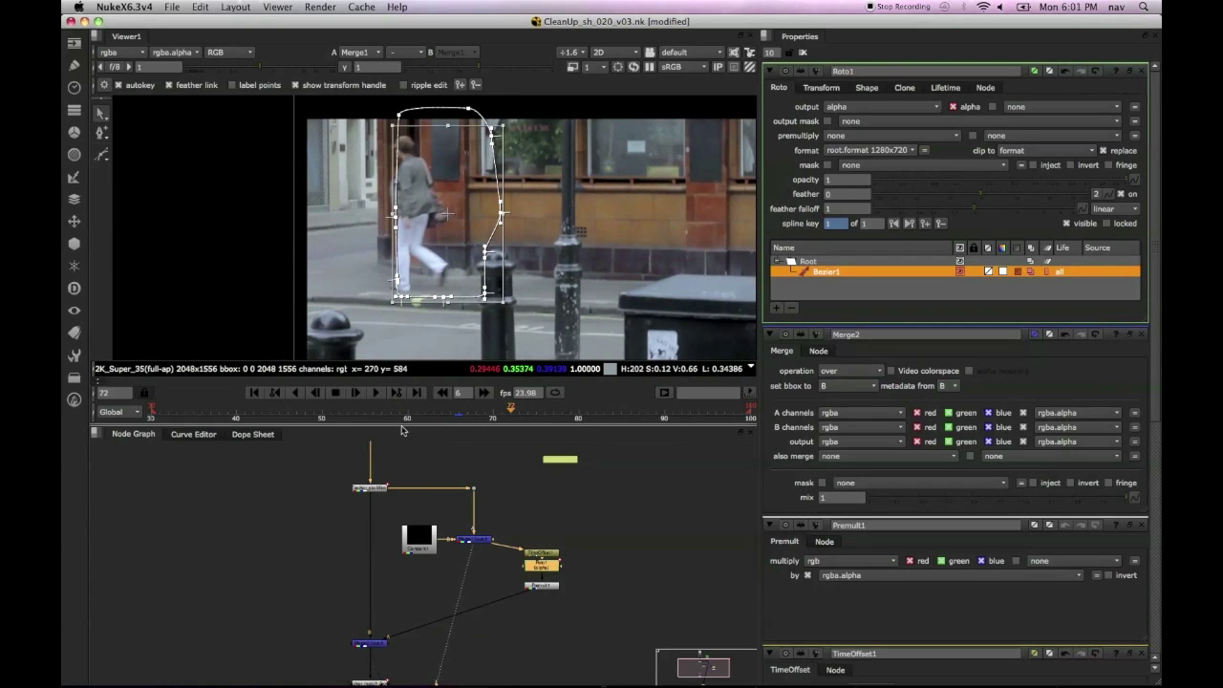
key("space")
scroll(424, 322, "up", 2)
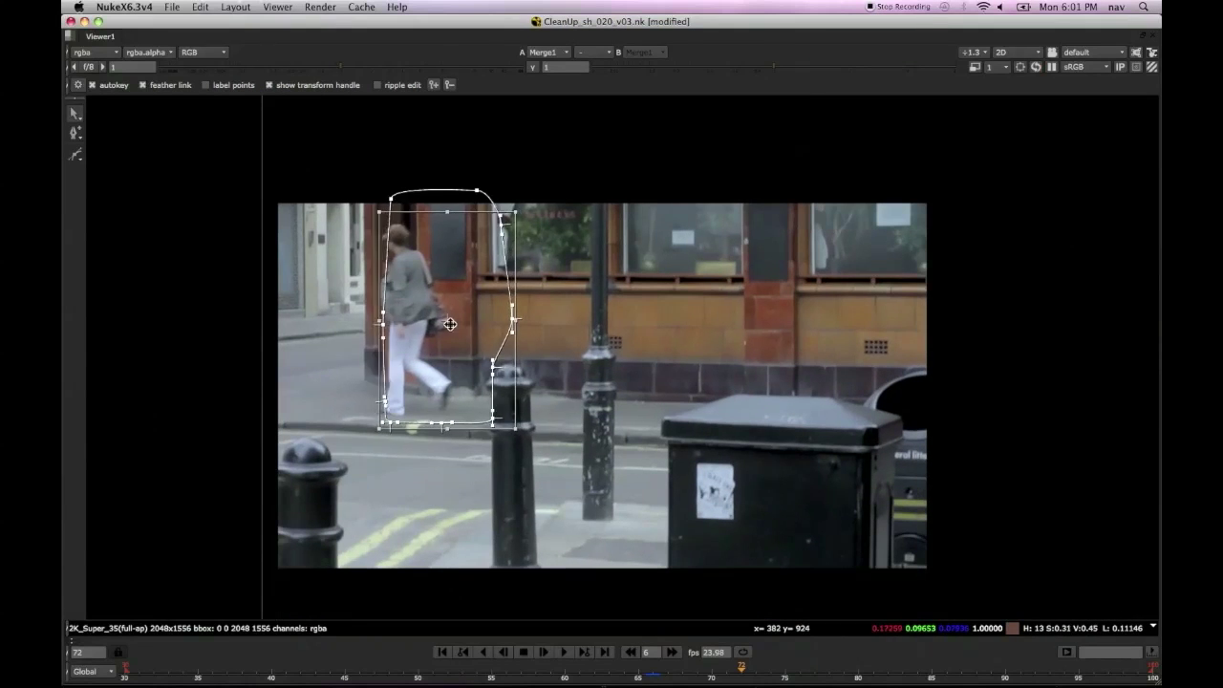
left_click_drag(499, 177, 396, 227)
left_click(442, 236)
left_click_drag(469, 240, 483, 222)
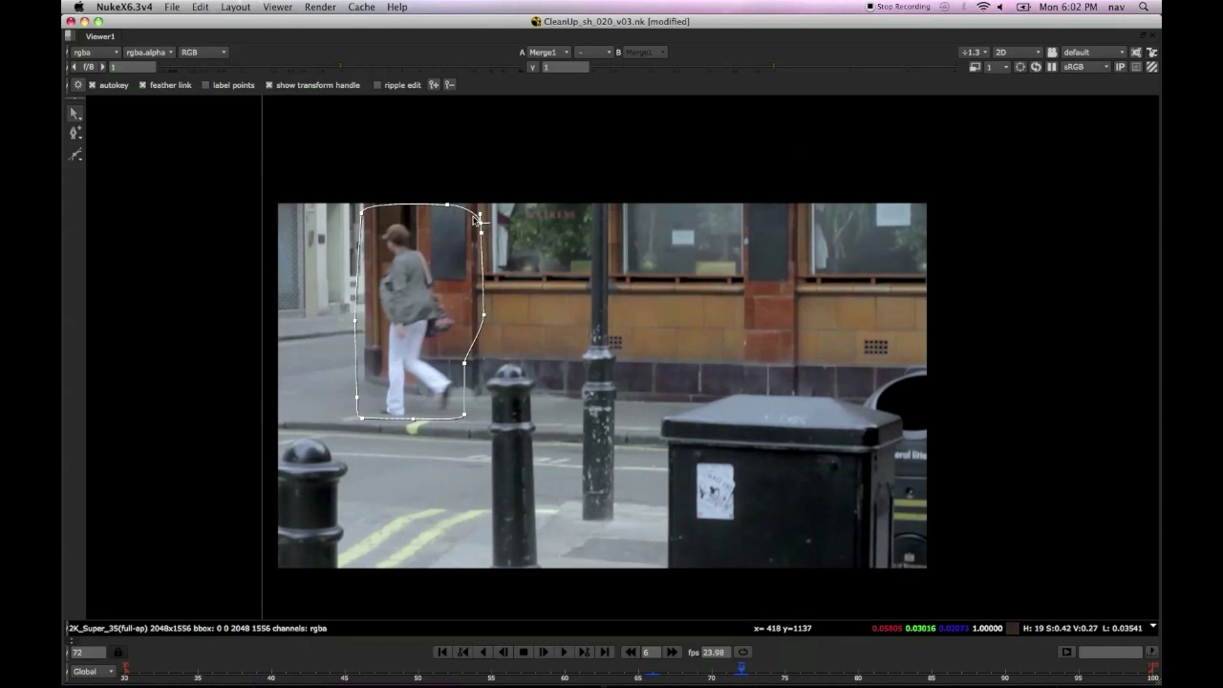
left_click_drag(467, 359, 501, 389)
scroll(465, 392, "up", 4)
Step: Go to frame 78, move the Bezier onto the woman and tighten the edge in front of her
left_click(674, 653)
scroll(554, 411, "down", 3)
middle_click_drag(555, 411, 589, 444)
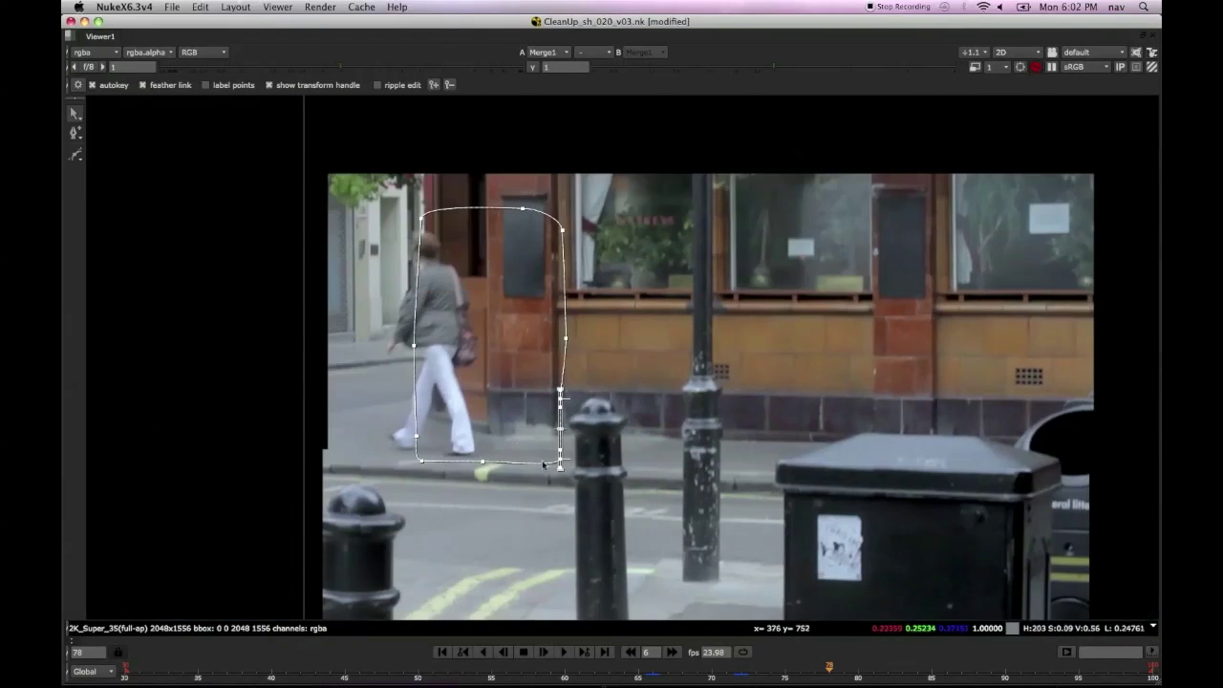
left_click_drag(578, 486, 376, 192)
left_click_drag(480, 338, 418, 336)
left_click_drag(538, 316, 504, 344)
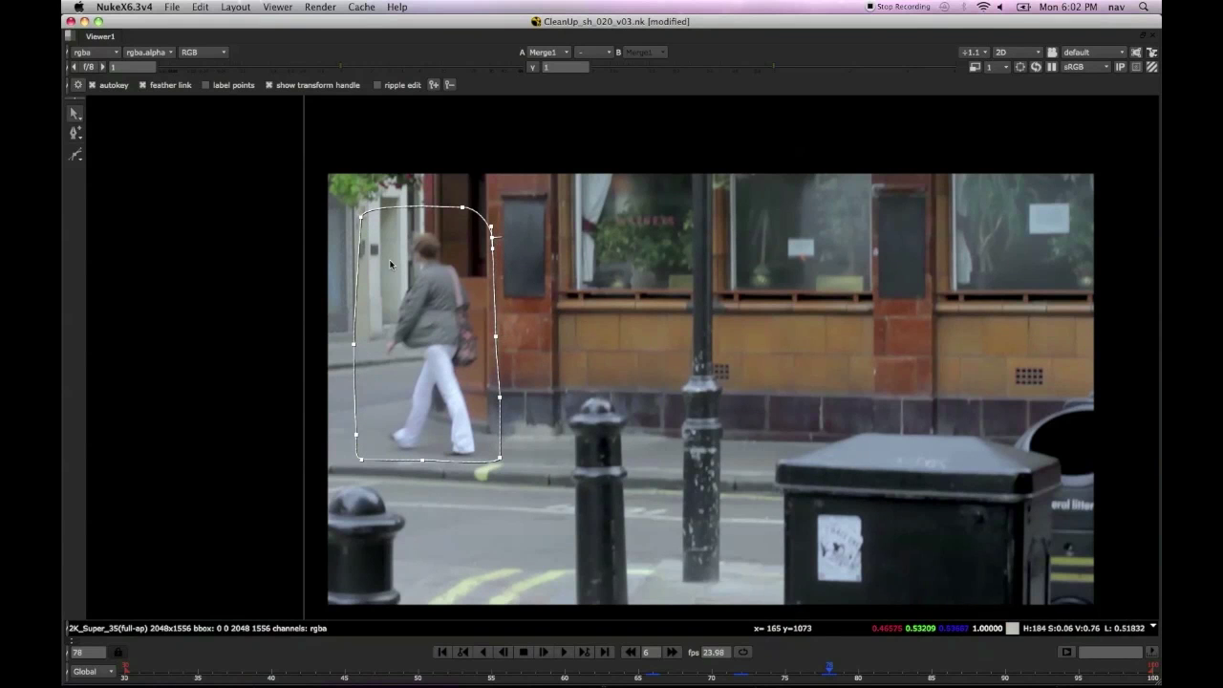
left_click_drag(363, 220, 389, 227)
left_click_drag(355, 345, 375, 341)
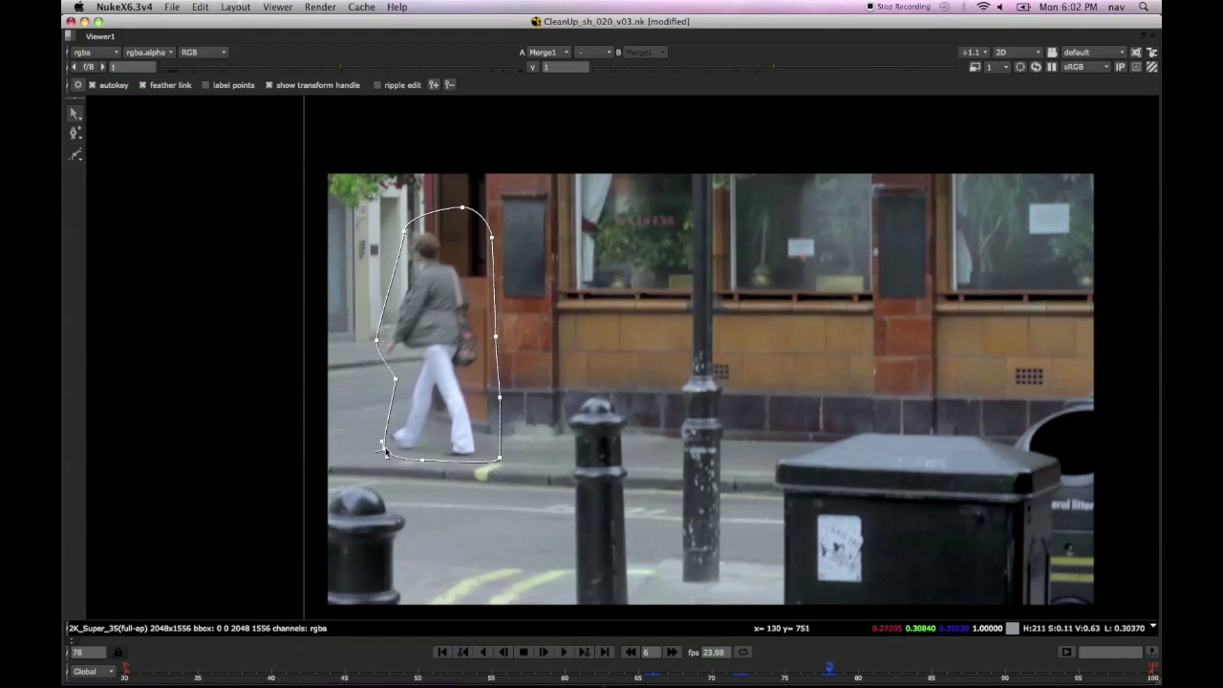
Step: Copy the point values of the Bezier's front edge ahead of the woman at frame 72 and paste them at frame 74
left_click(741, 673)
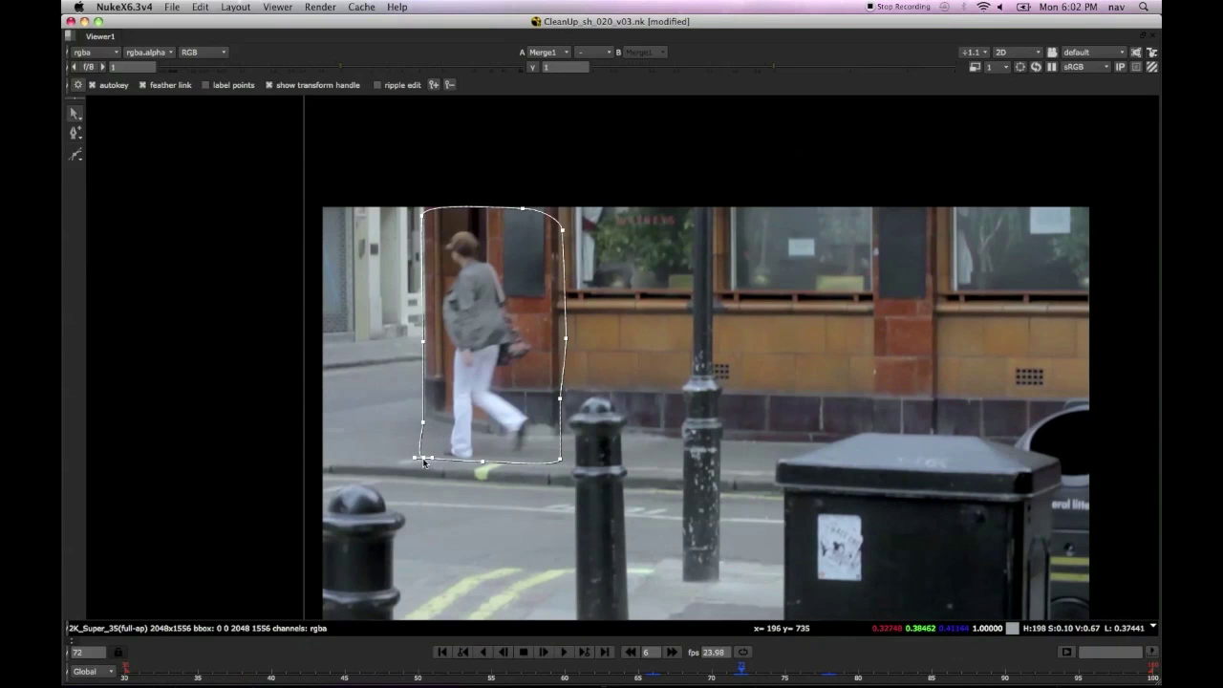
left_click_drag(741, 668, 777, 671)
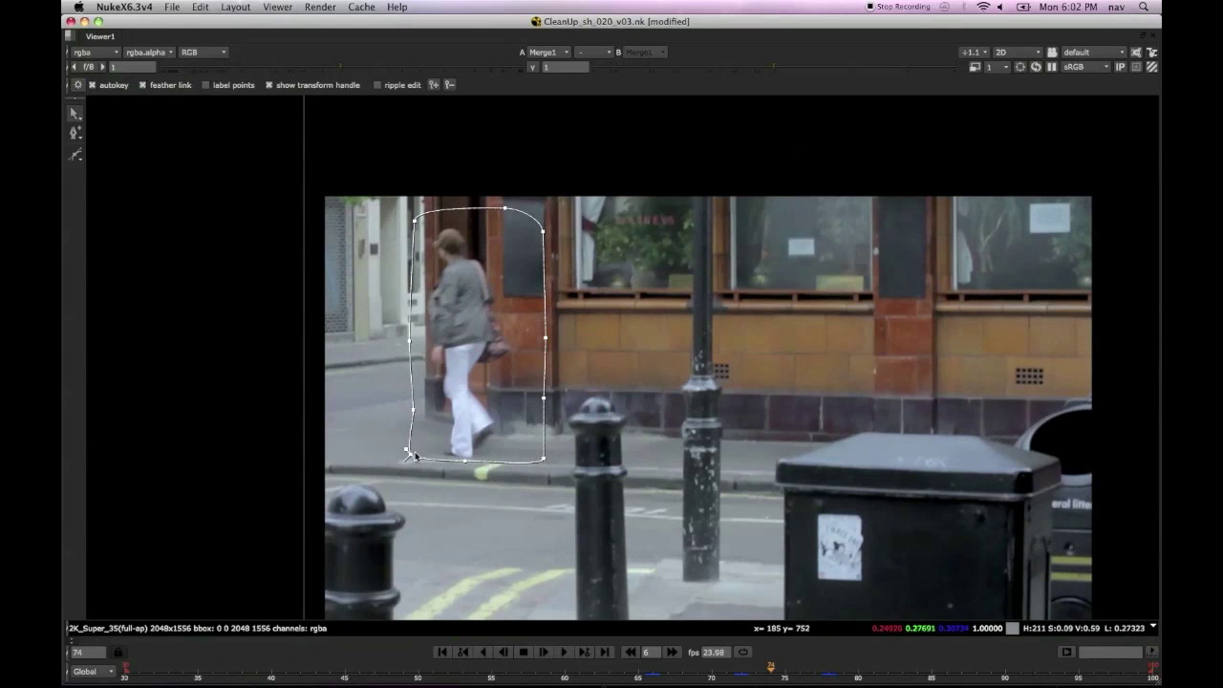
left_click(741, 670)
left_click_drag(385, 485, 454, 197)
right_click(426, 267)
mouse_move(493, 440)
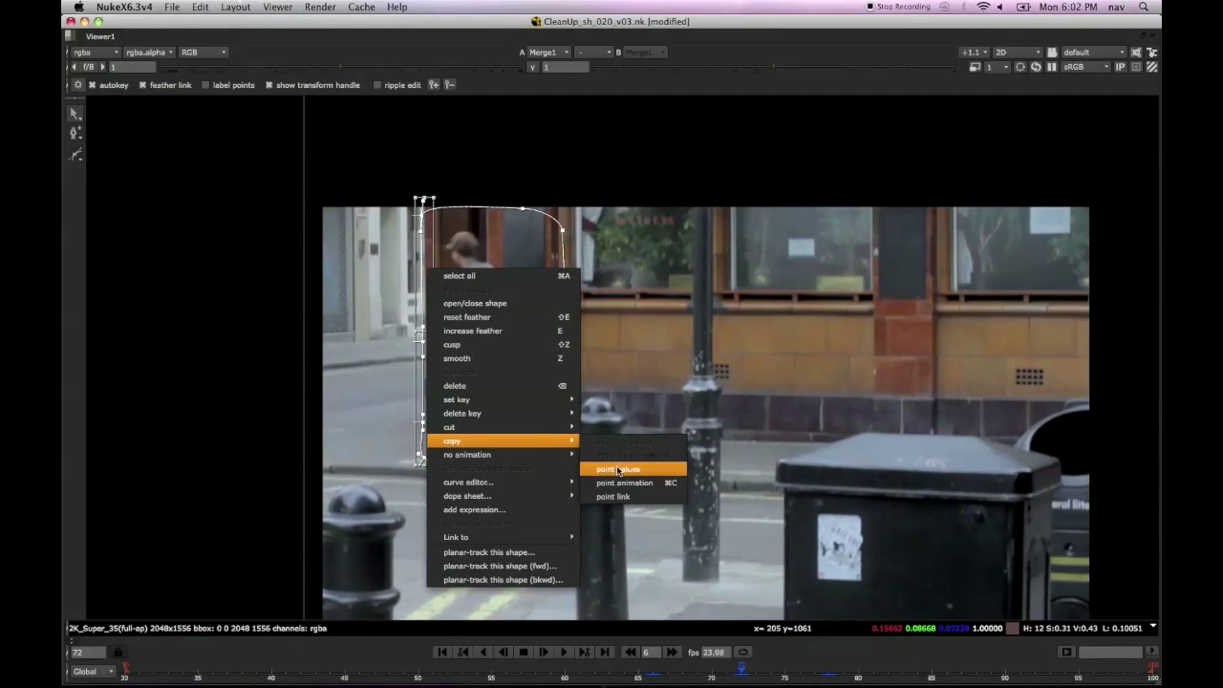
left_click(618, 468)
key("Right")
key("Right")
right_click(409, 334)
mouse_move(535, 538)
left_click(603, 543)
Step: Go to frame 75 and nudge the Bezier's front-edge points slightly outward ahead of the woman
left_click_drag(772, 672, 784, 666)
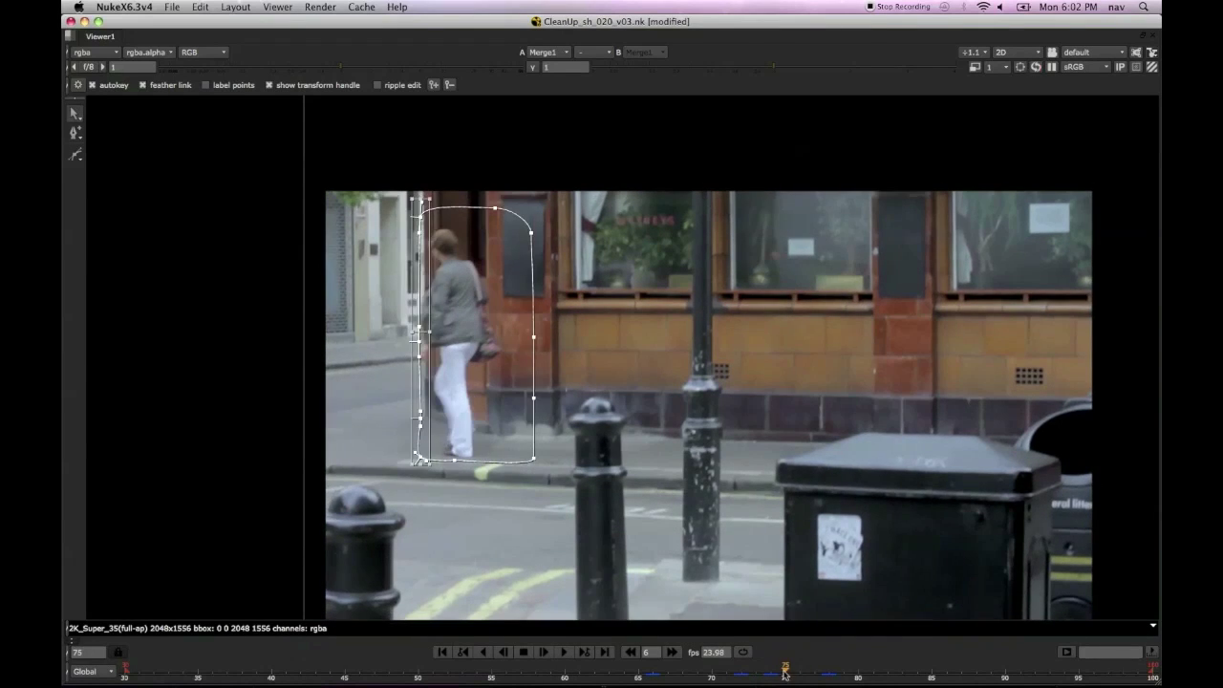
left_click_drag(399, 470, 431, 196)
left_click_drag(417, 284, 414, 283)
left_click(500, 446)
Step: Go to frame 84, move the Bezier onto the woman and pull its upper points in around her head
left_click_drag(785, 665, 829, 665)
left_click(673, 651)
left_click_drag(536, 484, 370, 195)
left_click_drag(439, 353, 388, 353)
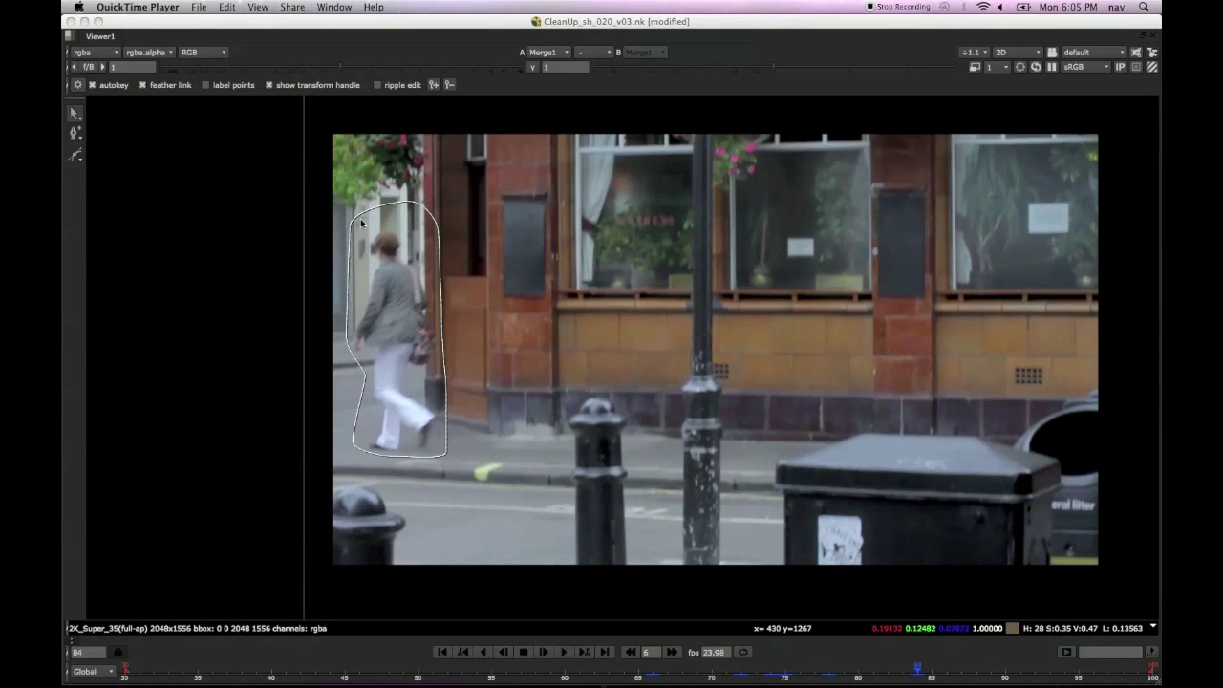
left_click(361, 223)
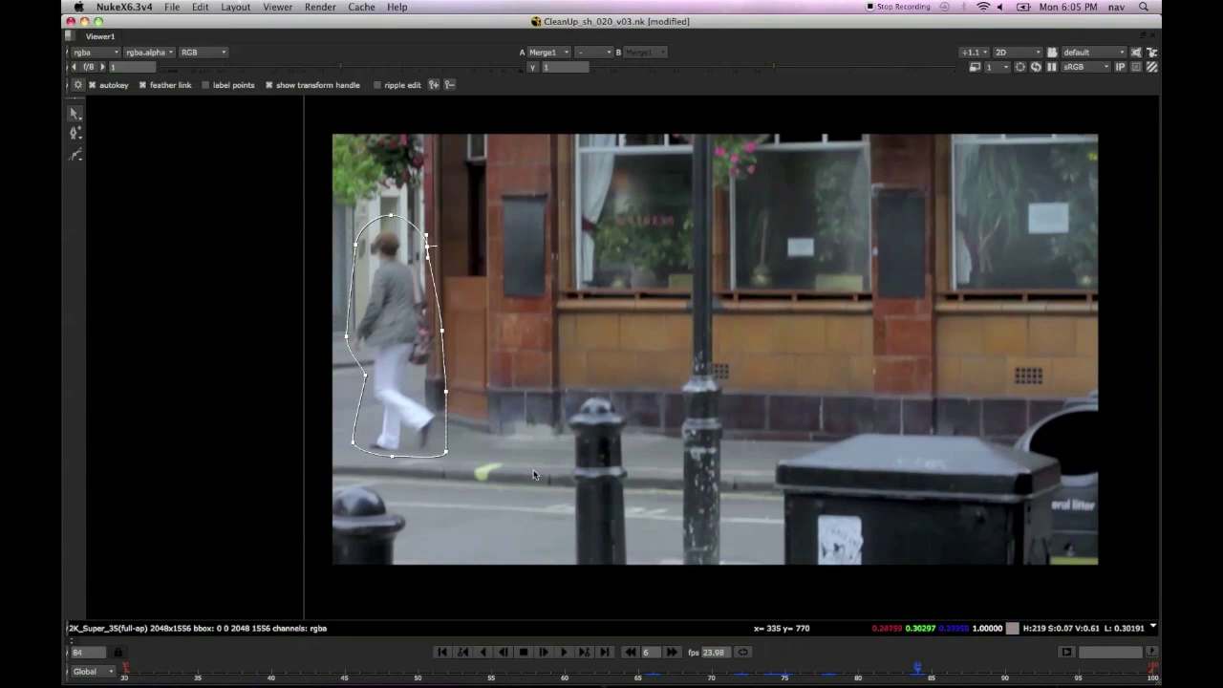
Step: Go to frame 90, shift the Bezier onto the woman at the plate's edge and adjust its side points
left_click(666, 652)
left_click_drag(487, 470, 335, 204)
left_click_drag(396, 292, 358, 292)
left_click(435, 318)
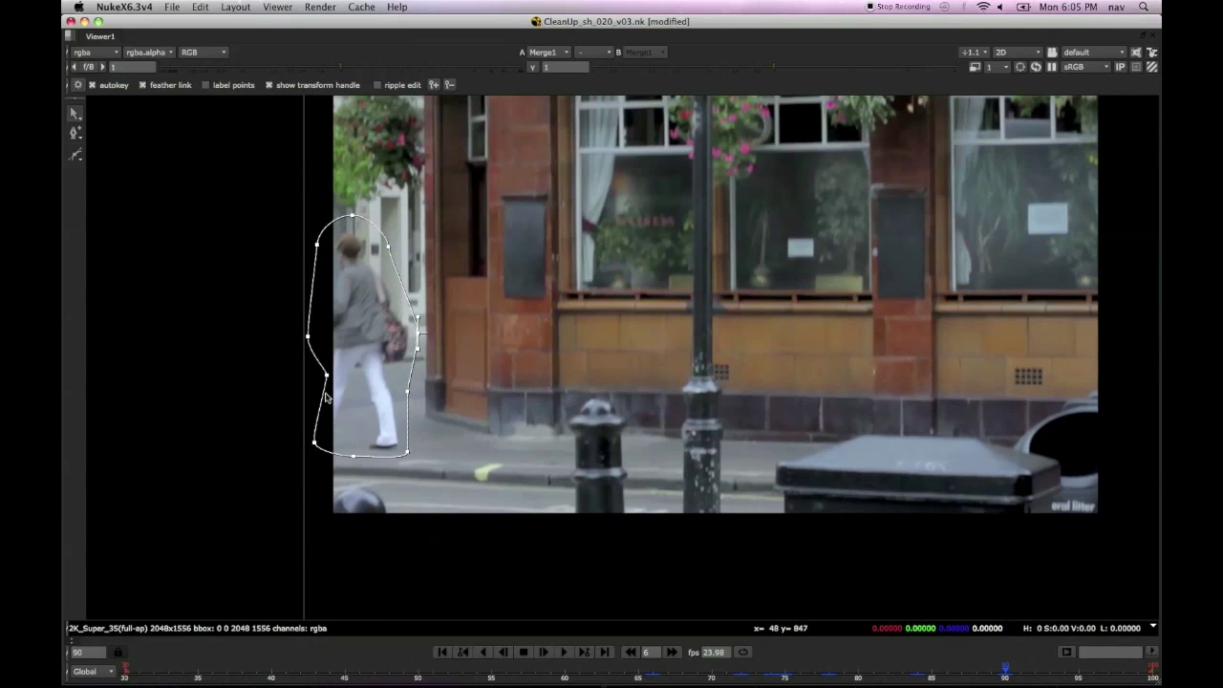
left_click_drag(918, 672, 966, 678)
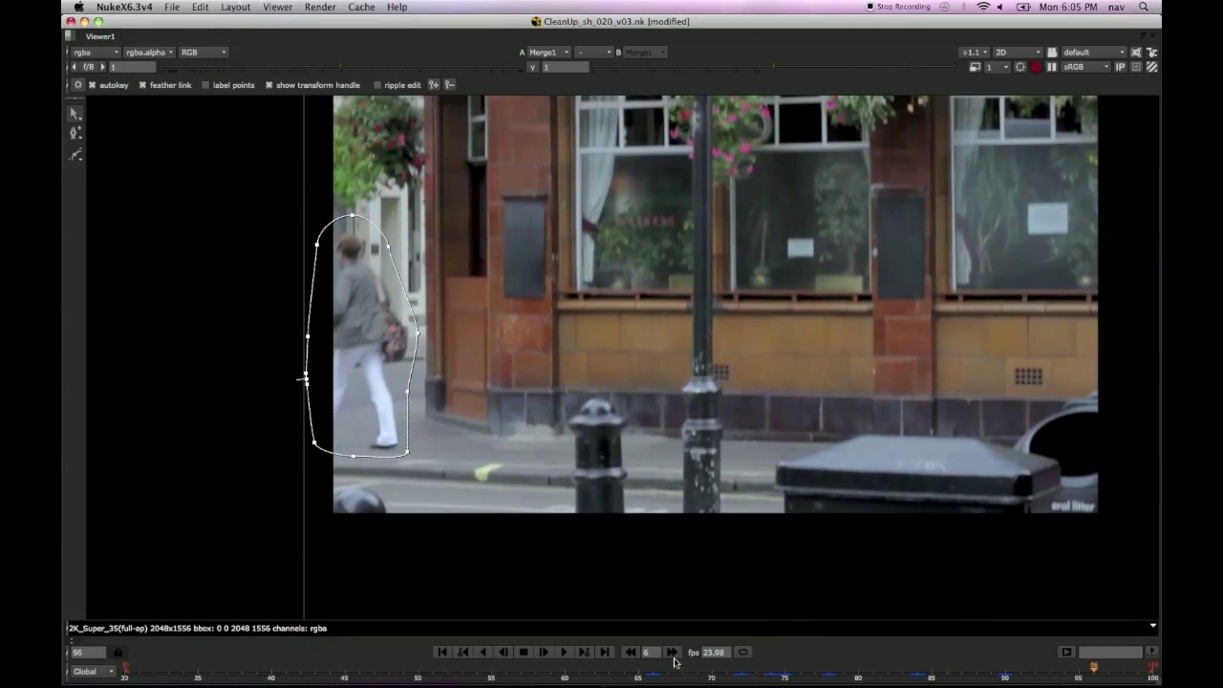
Step: Move the Bezier at frame 96 to follow the woman leaving the plate and widen it around her bag
left_click(375, 341)
left_click_drag(382, 347, 337, 344)
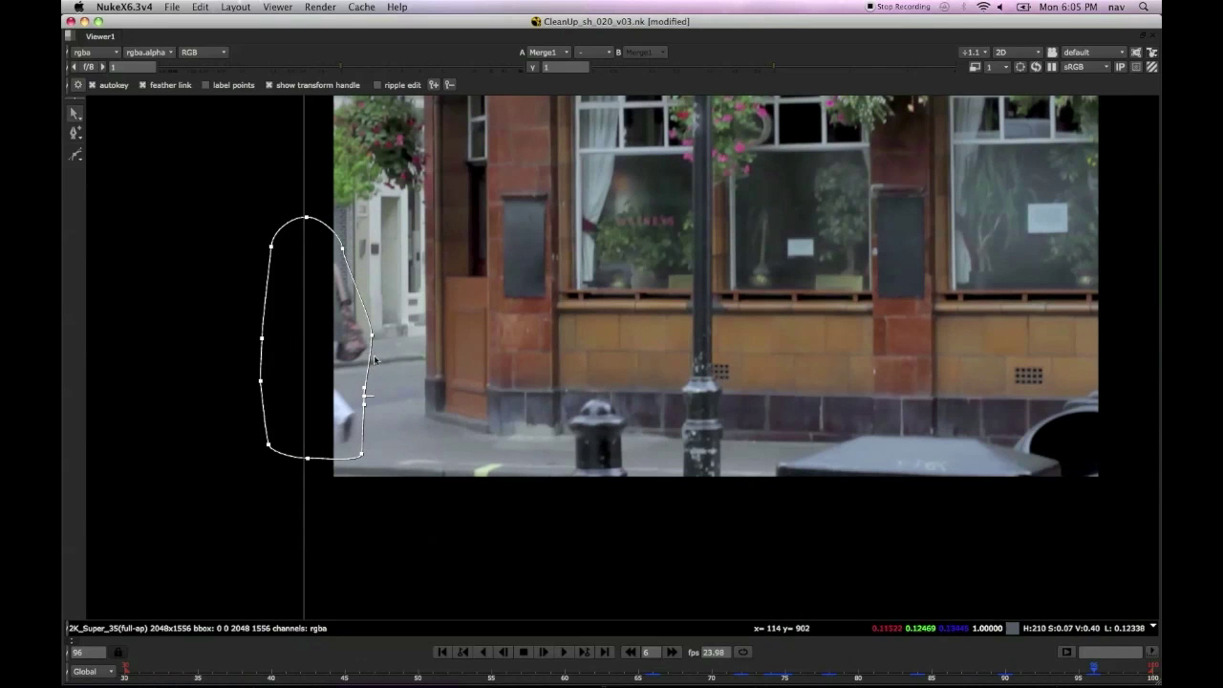
left_click(374, 337)
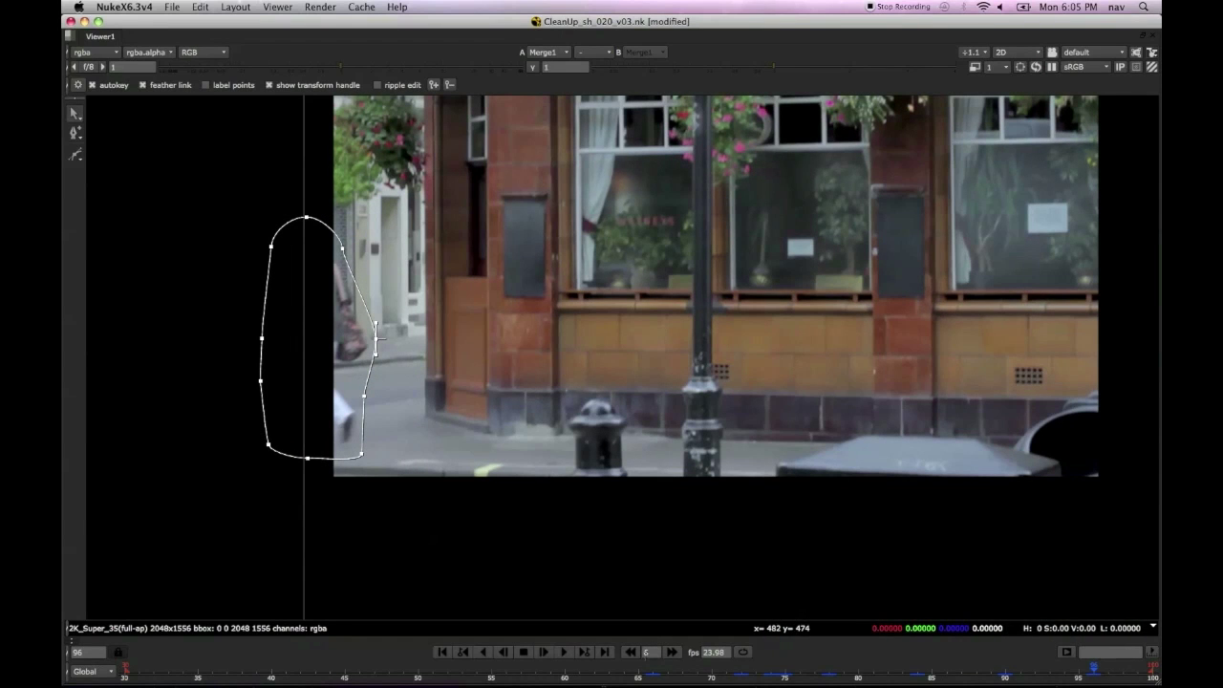
Step: Go to frame 100 and move the whole Bezier just outside the plate's edge
left_click(1152, 668)
left_click_drag(458, 490, 200, 150)
left_click_drag(345, 338, 305, 334)
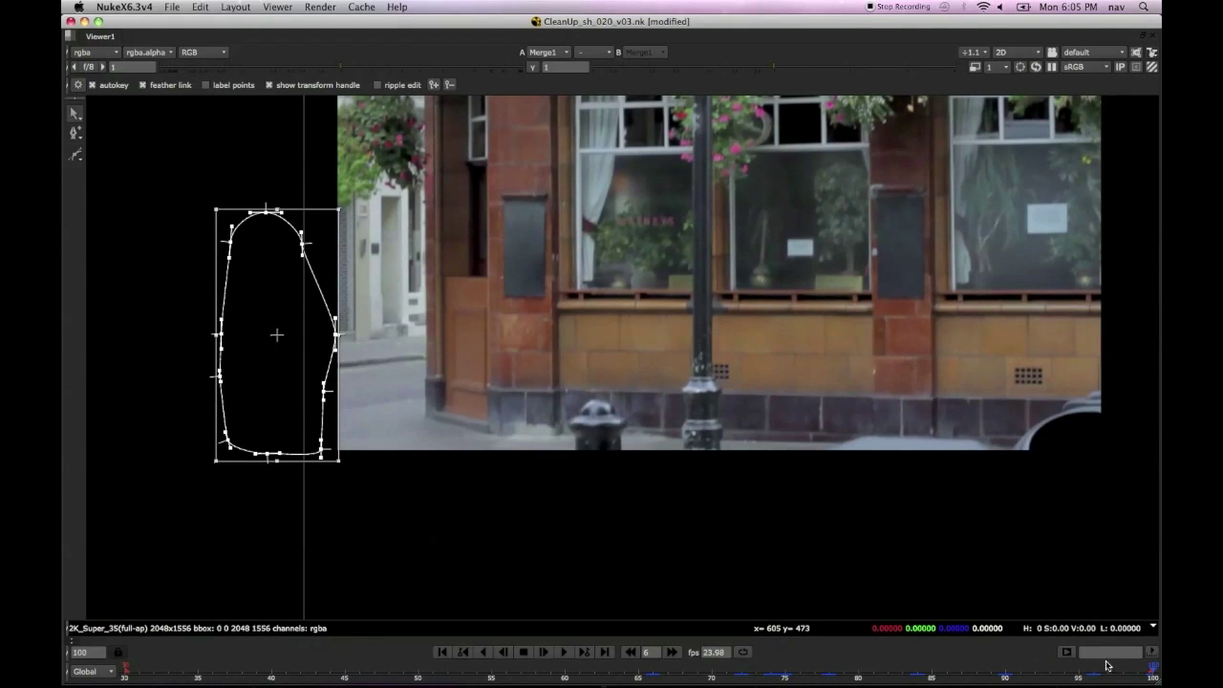
Step: Go to frame 60, move the Bezier onto the woman, adjust its edge points and restore the full workspace layout
left_click_drag(1116, 679, 653, 673)
left_click(630, 652)
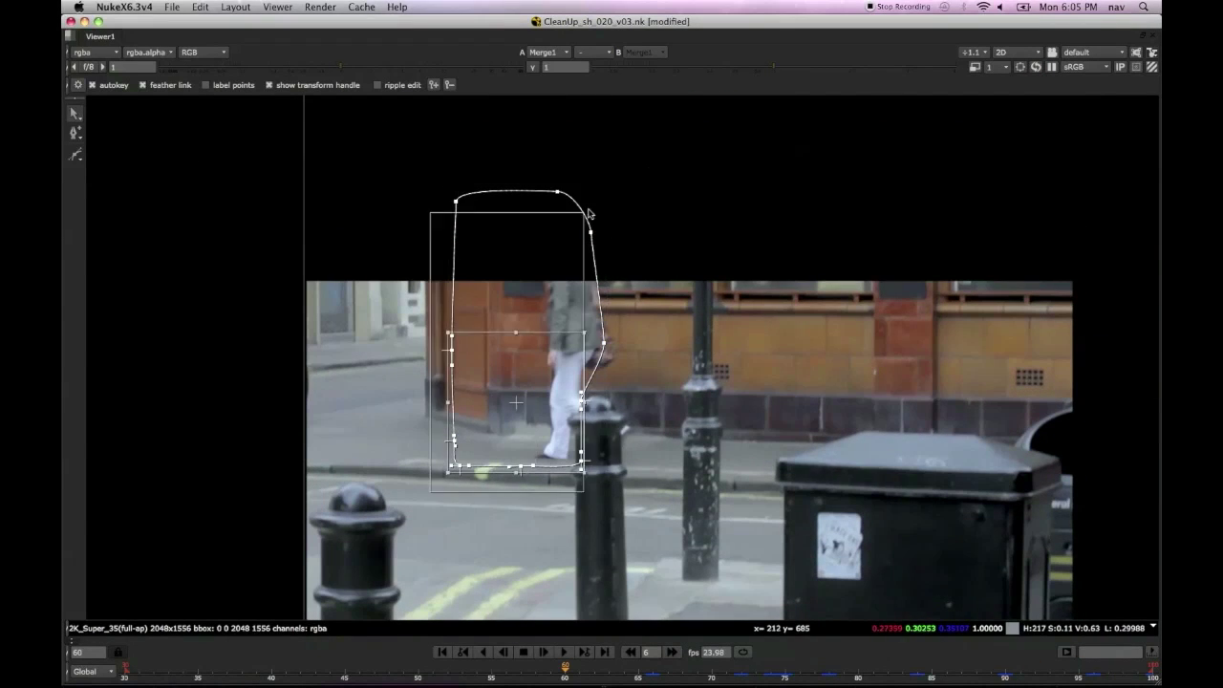
left_click_drag(539, 317, 604, 323)
left_click_drag(711, 501, 568, 156)
left_click_drag(627, 341, 583, 342)
scroll(586, 413, "up", 3)
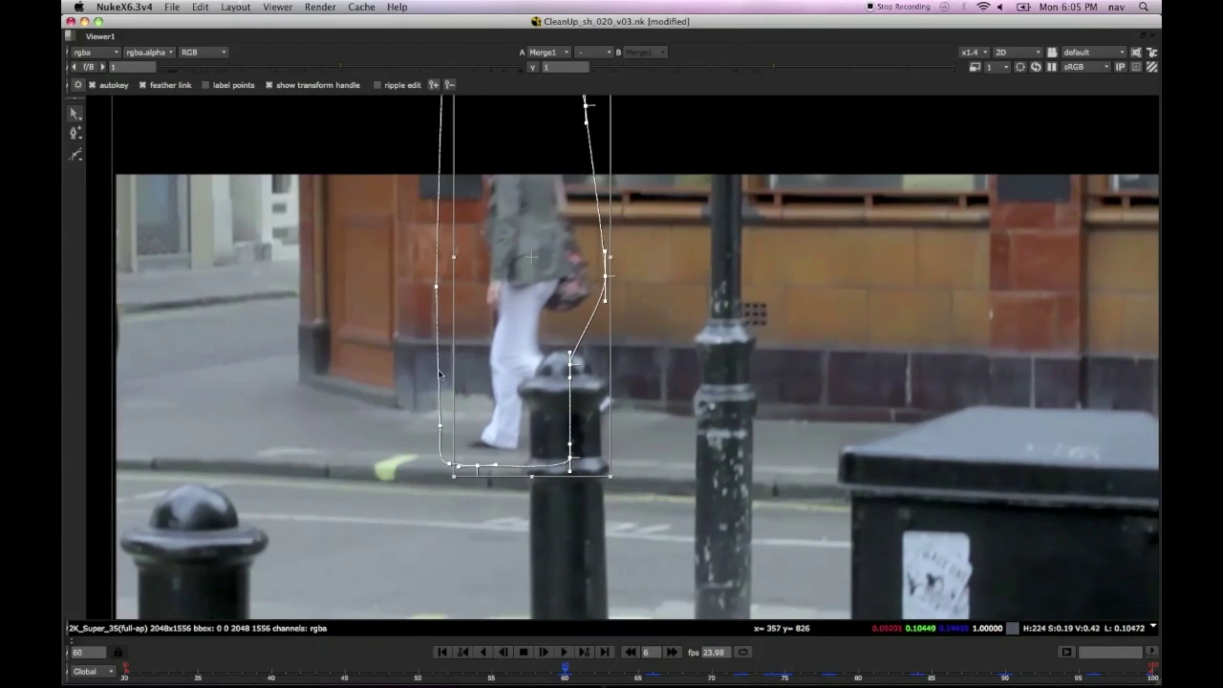
left_click(439, 420)
key("space")
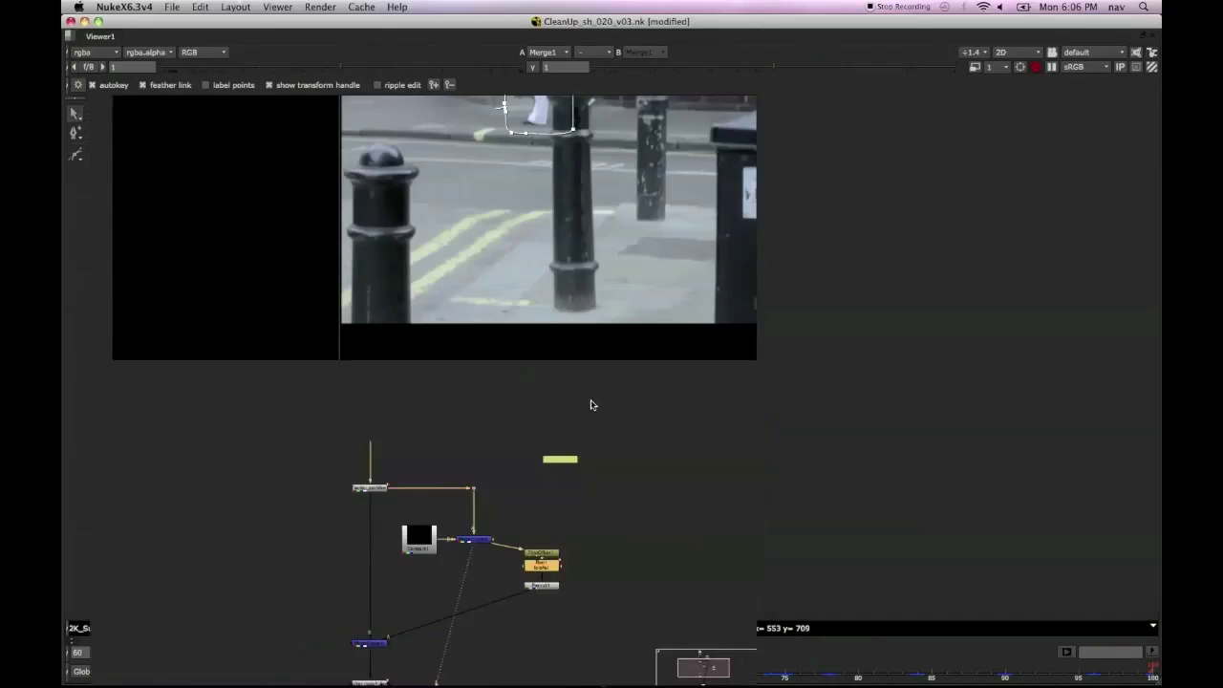
Step: Check the Premult1 result against Merge1 in the viewer and return to the Merge1 output at frame 54
key("1")
left_click(479, 540)
key("2")
left_click(554, 590)
key("1")
key("1")
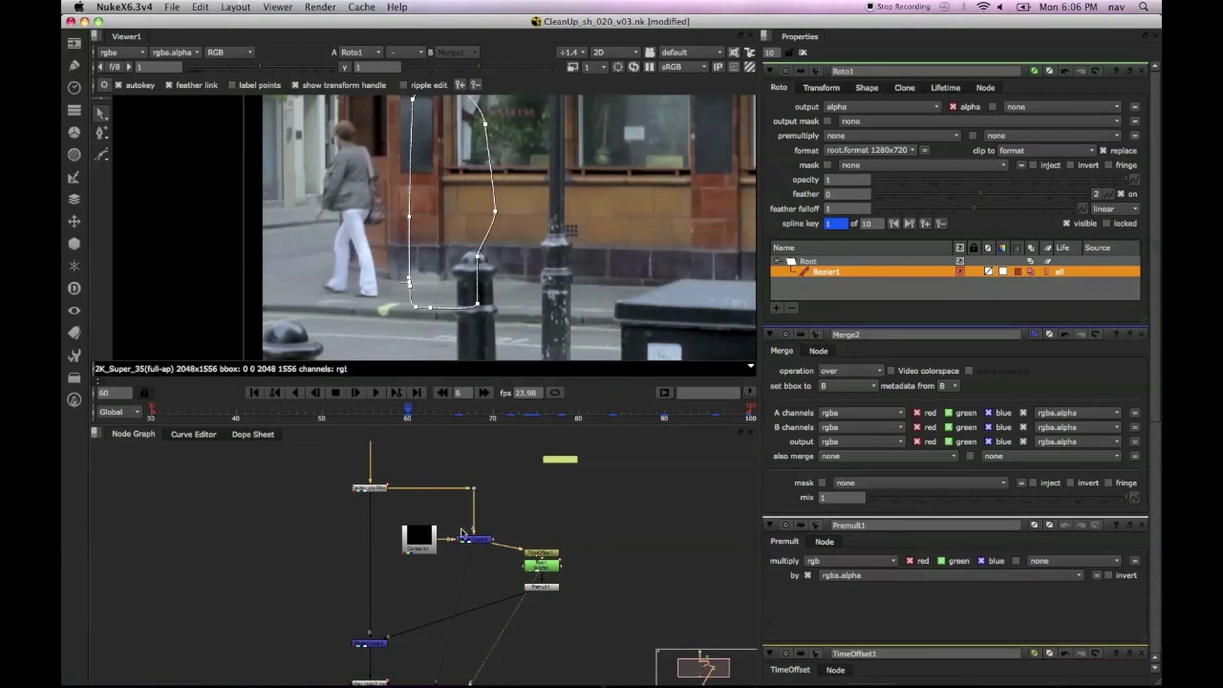
left_click(470, 542)
key("1")
left_click(441, 396)
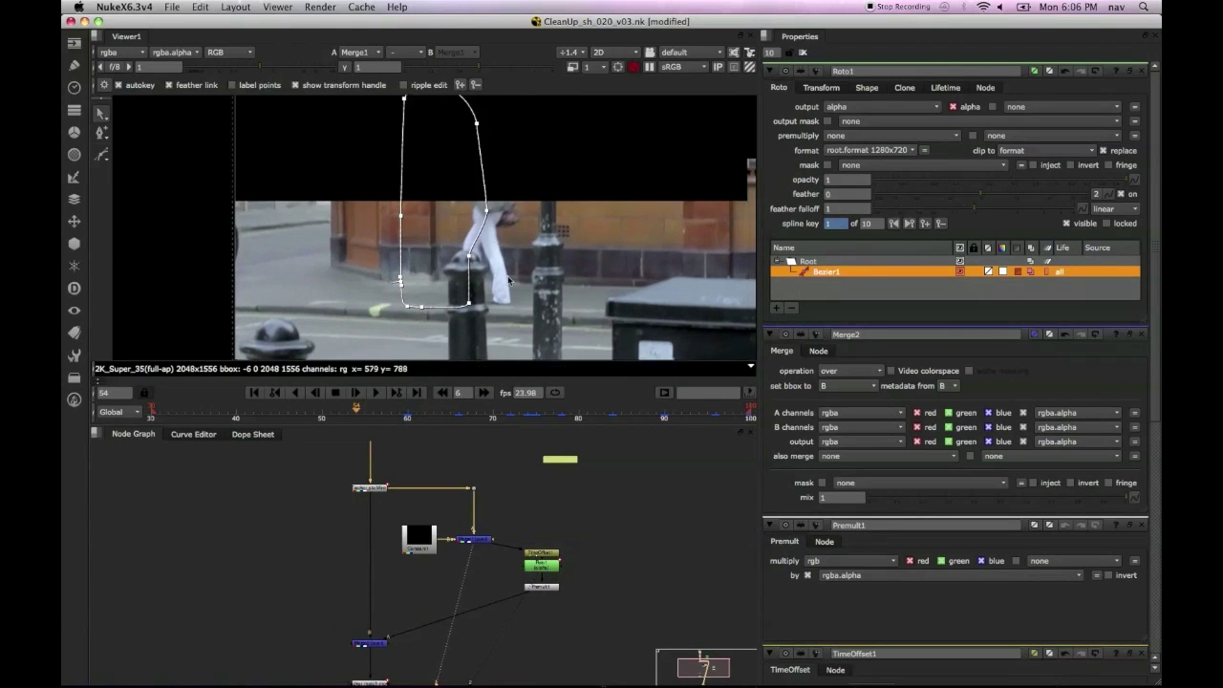
Step: Enlarge the viewer area and, at frame 54, move the Bezier over the woman and straighten its right-hand points around her
scroll(406, 196, "down", 2)
scroll(485, 198, "up", 2)
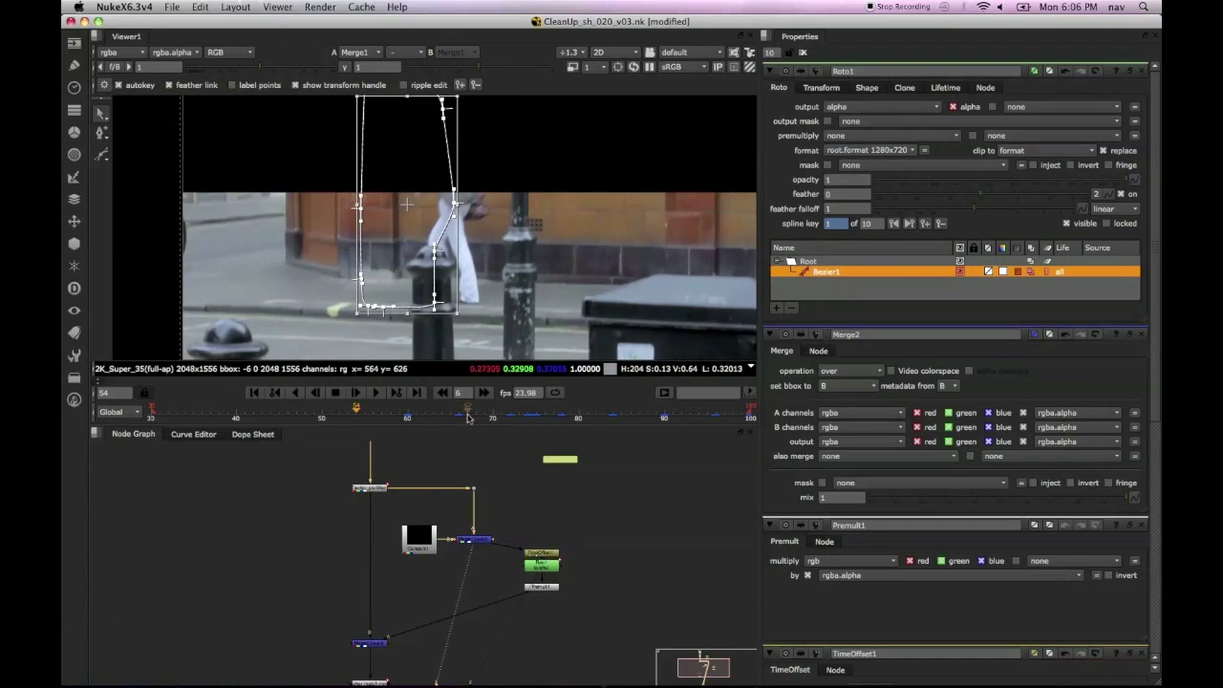
left_click_drag(476, 428, 476, 495)
middle_click_drag(482, 398, 491, 398)
left_click_drag(491, 399, 419, 291)
left_click_drag(445, 339, 474, 340)
left_click_drag(508, 396, 336, 118)
left_click_drag(437, 267, 475, 269)
left_click(499, 275)
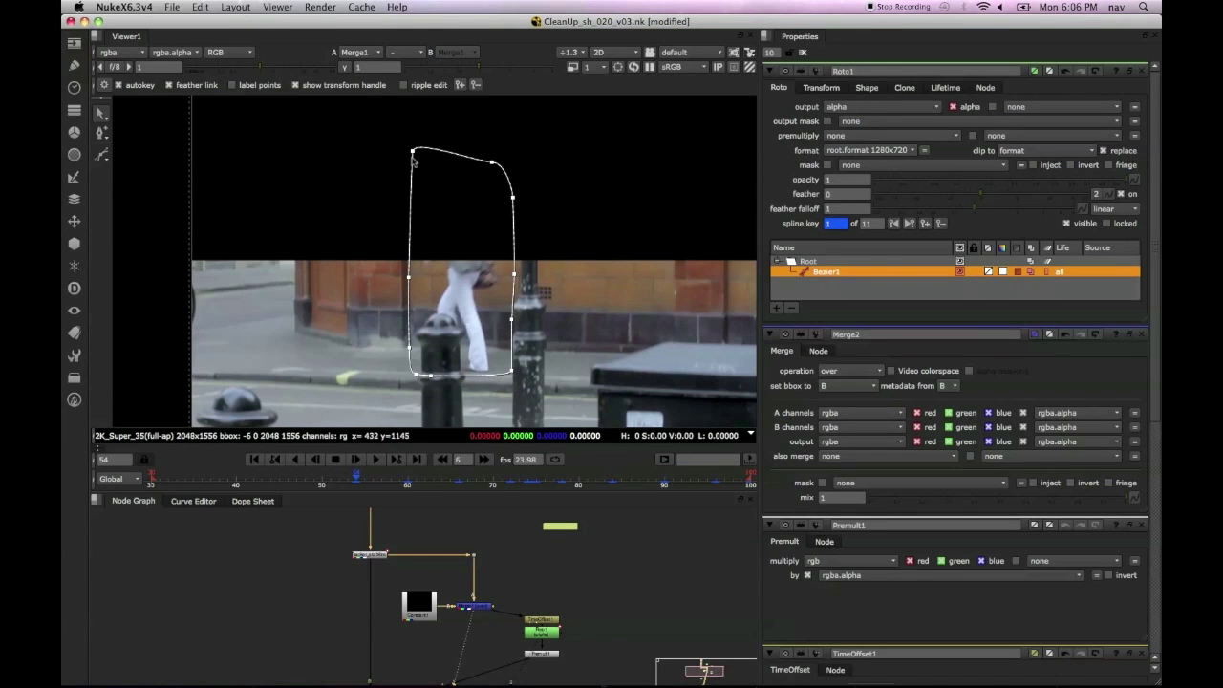
Step: At frame 48, move the Bezier to follow the woman and adjust its edge points
left_click(458, 268)
left_click_drag(458, 268, 519, 301)
scroll(520, 365, "up", 3)
left_click_drag(413, 413, 470, 332)
left_click(590, 382)
Step: At frame 42, move the whole Bezier over the woman and shift its side points outward
left_click(442, 459)
scroll(630, 420, "down", 2)
middle_click_drag(631, 421, 525, 400)
left_click_drag(550, 391, 367, 131)
left_click_drag(435, 251, 477, 254)
Step: Go to frame 36, move the whole Bezier over the woman and reshape its lower corner beside the black box
left_click(442, 460)
left_click_drag(480, 303, 489, 302)
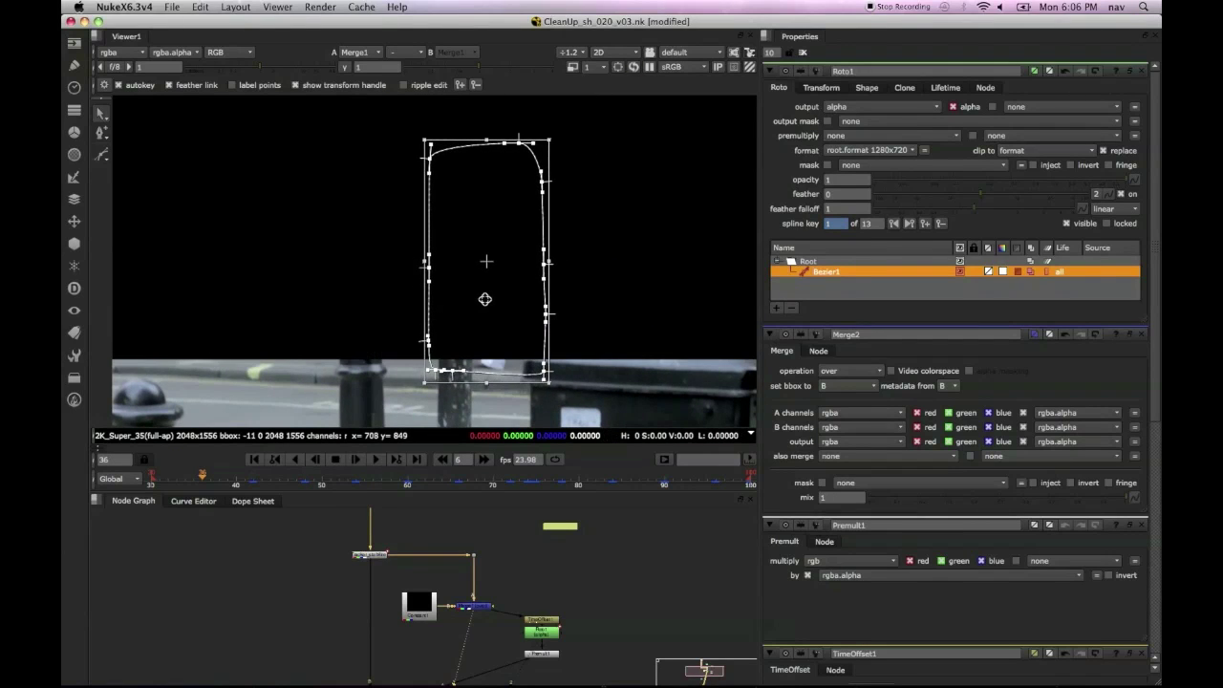
scroll(536, 389, "up", 2)
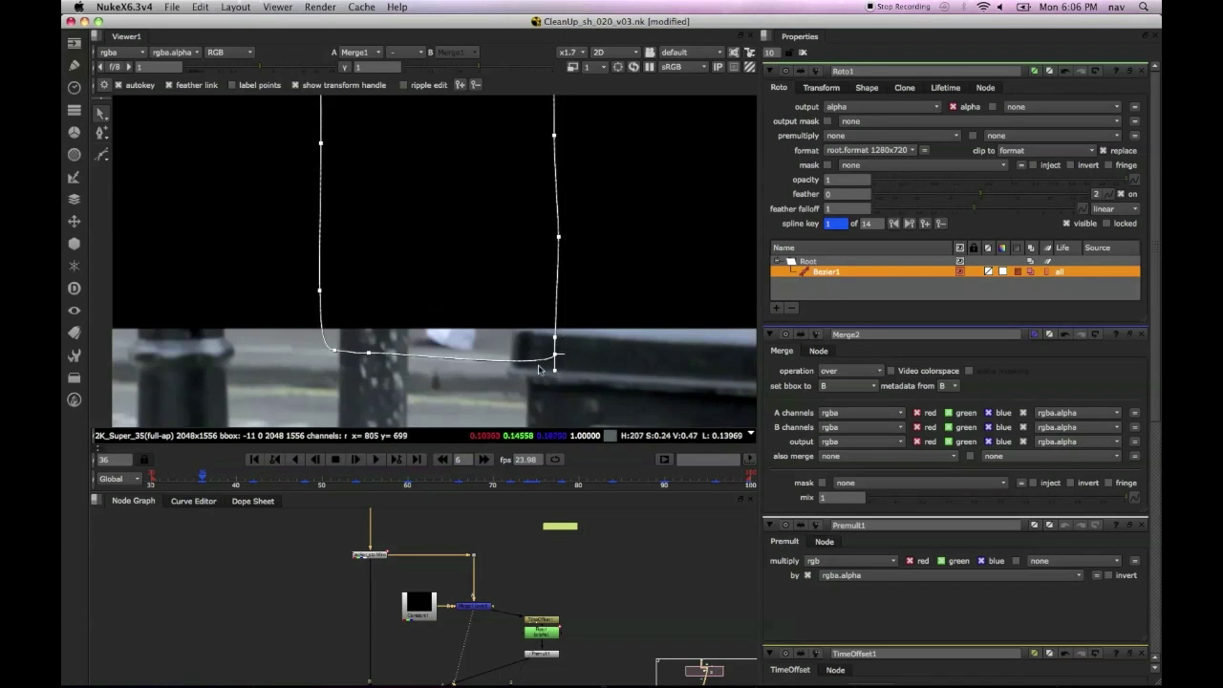
left_click_drag(552, 353, 642, 282)
Step: Copy the values of the Bezier's lower-right points at frame 42 and paste them onto the shape at frame 36
left_click(259, 475)
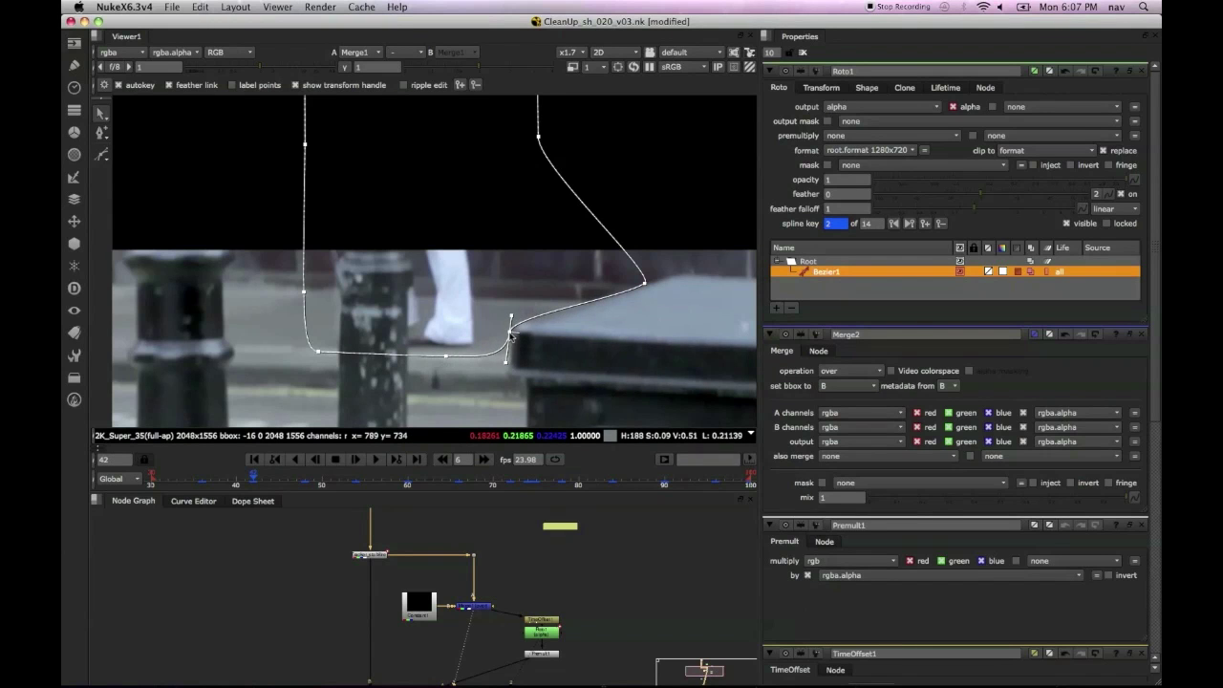
left_click_drag(254, 480, 252, 482)
left_click_drag(682, 298, 437, 364)
right_click(491, 317)
mouse_move(606, 491)
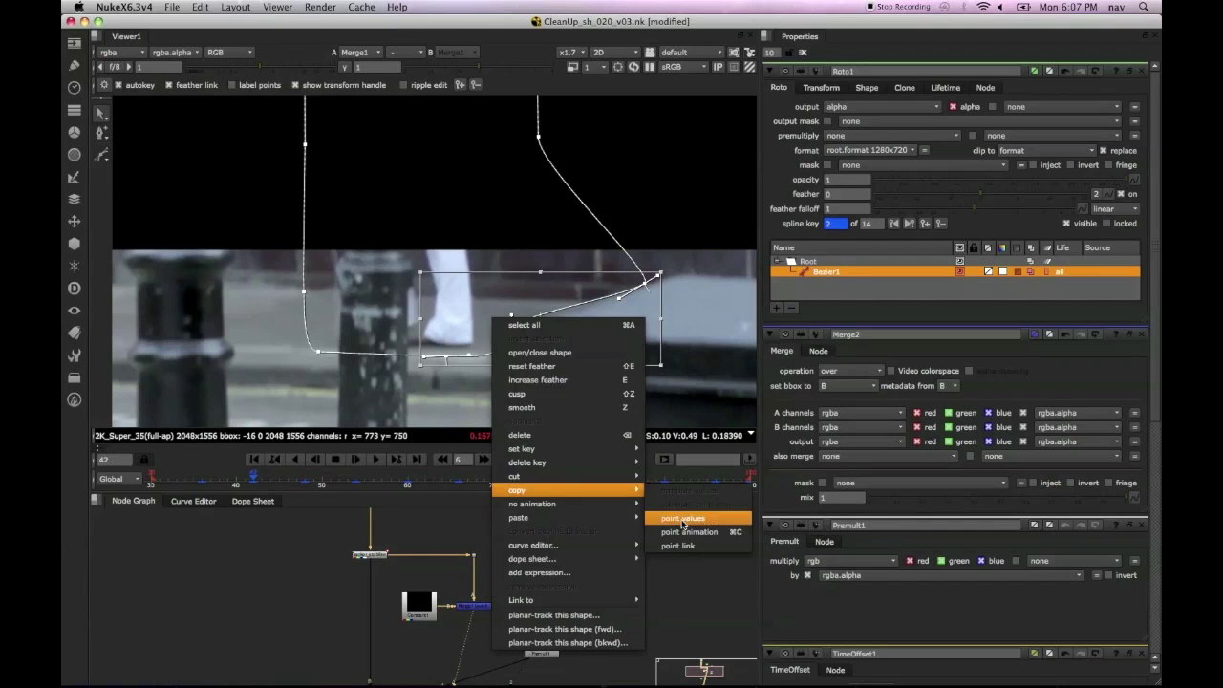
left_click(681, 523)
left_click(274, 460)
right_click(507, 346)
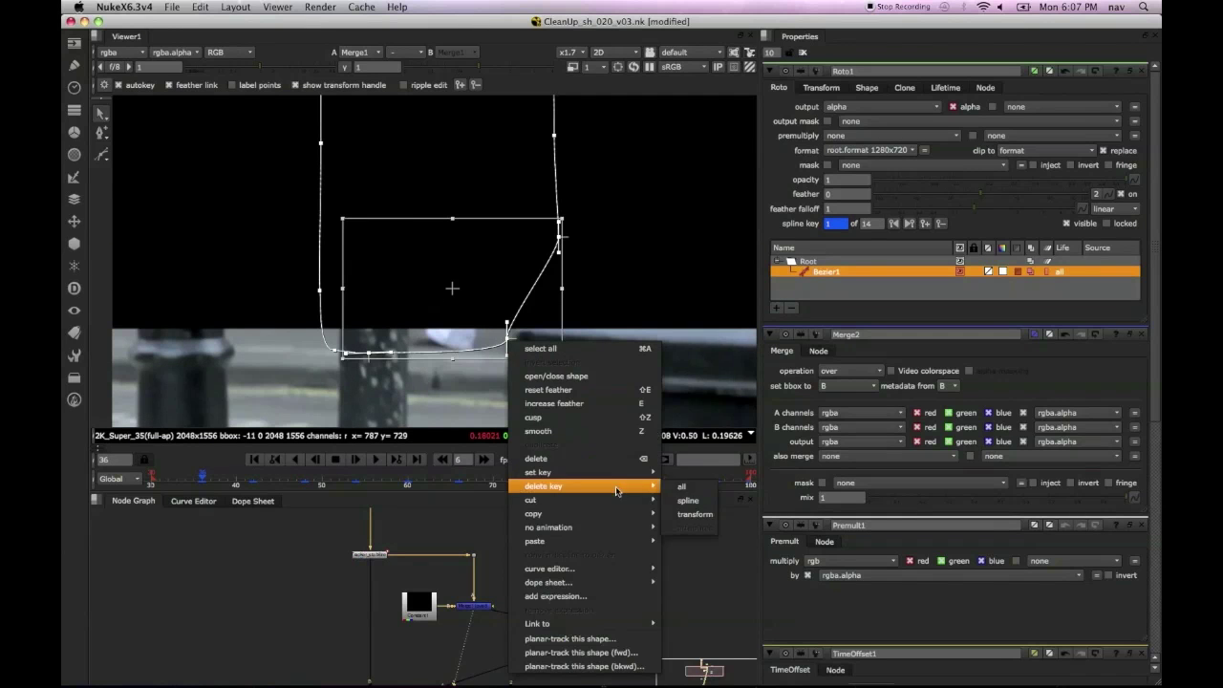
mouse_move(630, 538)
left_click(688, 541)
Step: Shift the Bezier's lower-left points outward at frame 45 and adjust its right-hand points at frame 48
left_click(216, 483)
left_click_drag(216, 482, 279, 500)
left_click_drag(323, 390, 217, 248)
left_click_drag(283, 315, 232, 312)
left_click_drag(259, 484, 306, 490)
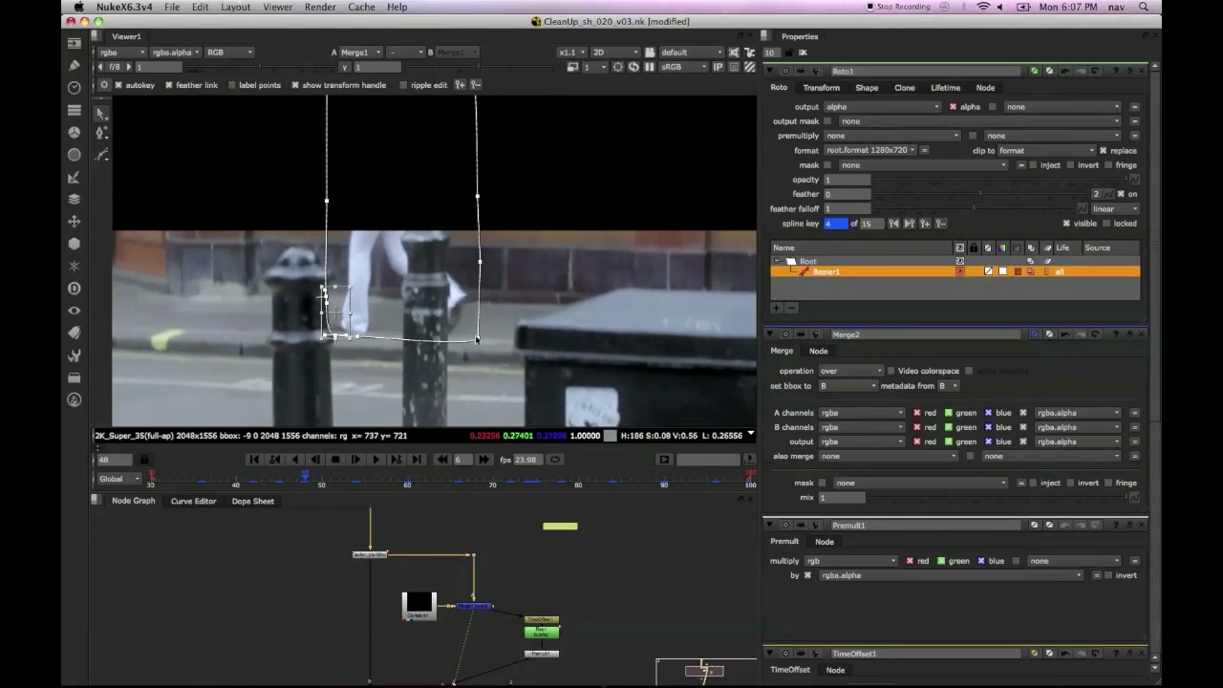
left_click_drag(502, 197, 508, 257)
Step: Pull the Bezier's lower-right points outward at frames 57 and 60 to cover the woman's stride
left_click_drag(306, 480, 382, 486)
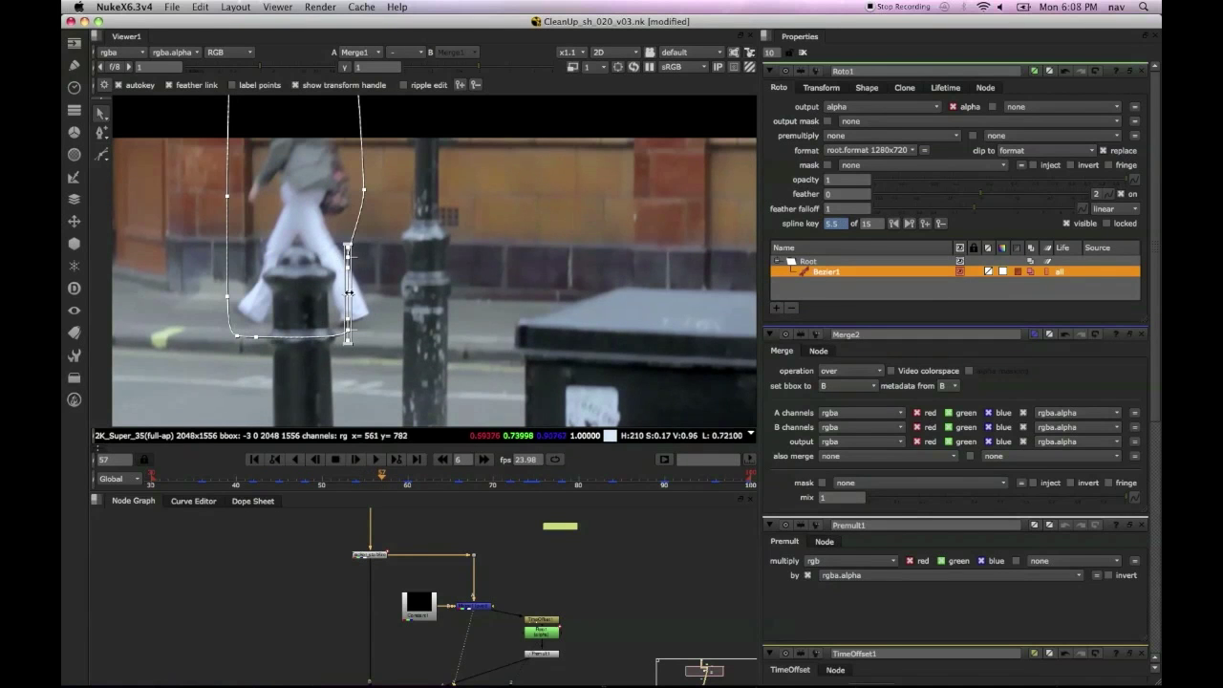
left_click_drag(349, 293, 389, 298)
left_click_drag(381, 477, 408, 483)
left_click_drag(304, 297, 358, 296)
Step: View the Premult1 cut-out patch at frame 80 and scrub through to frame 65
left_click_drag(408, 480, 578, 481)
left_click(551, 654)
key("1")
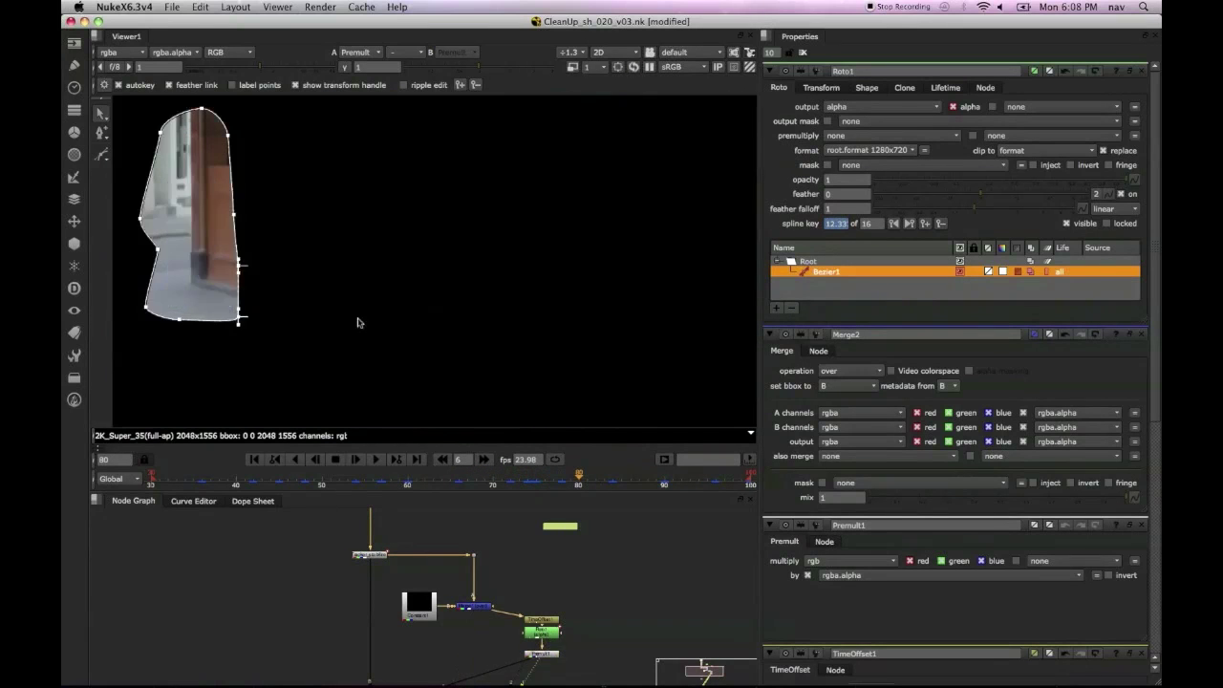
scroll(379, 280, "down", 2)
left_click_drag(364, 482, 450, 481)
Step: Show the match-moved Tracker output below the merge in the viewer and close all open node properties
middle_click_drag(441, 641, 452, 531)
left_click(398, 638)
key("1")
left_click(800, 52)
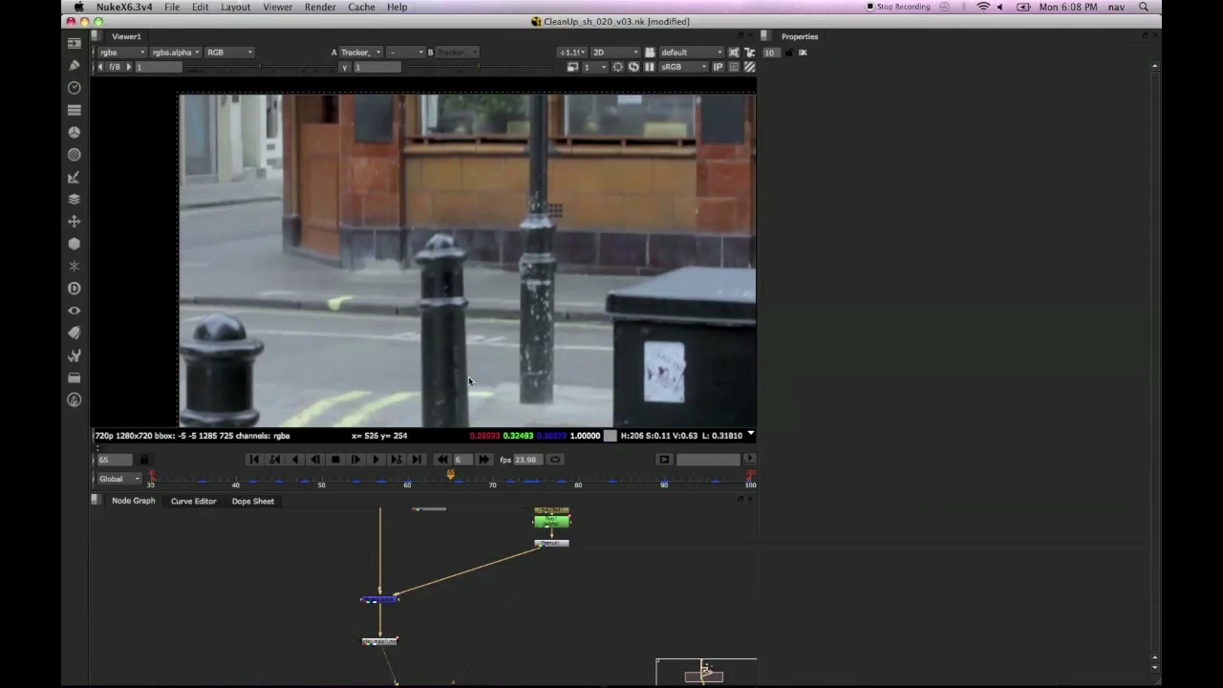
Step: Reopen the Roto1 properties, hide the shape overlay, set feather to 8.5 and feather falloff to smooth0
scroll(536, 525, "up", 4)
middle_click_drag(536, 526, 493, 608)
double_click(507, 598)
middle_click_drag(557, 234, 464, 316, "alt")
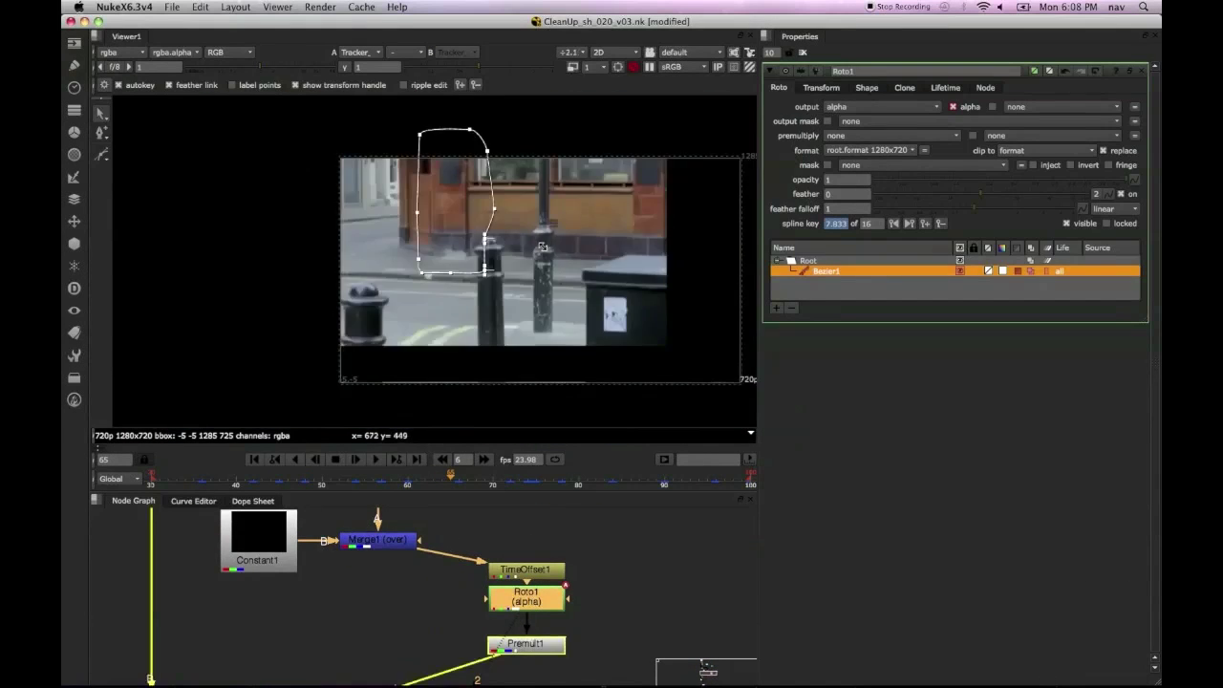
scroll(468, 313, "up", 3)
key("o")
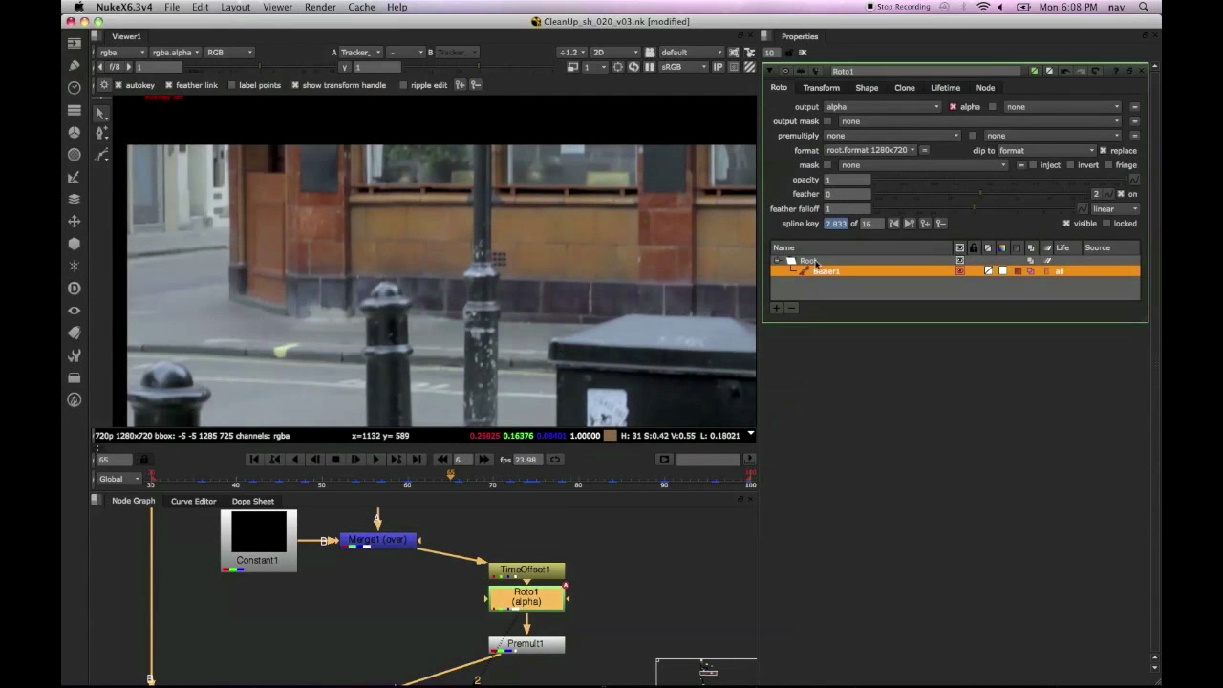
left_click_drag(992, 196, 1001, 198)
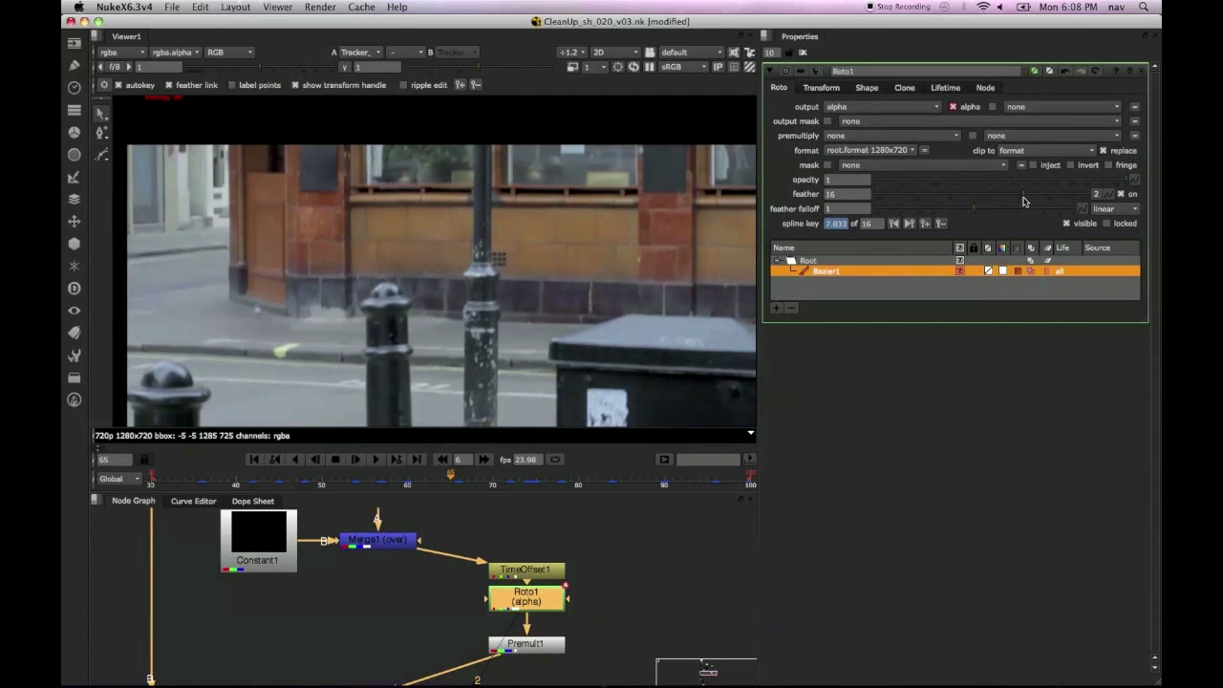
left_click(1113, 208)
left_click(1108, 222)
Step: Examine the feathered patch edges up close and play the shot from the first frame to check the clean-up
scroll(441, 366, "up", 2)
scroll(389, 330, "up", 6)
scroll(353, 308, "down", 6)
middle_click_drag(373, 319, 364, 318)
left_click(254, 458)
scroll(384, 325, "down", 2)
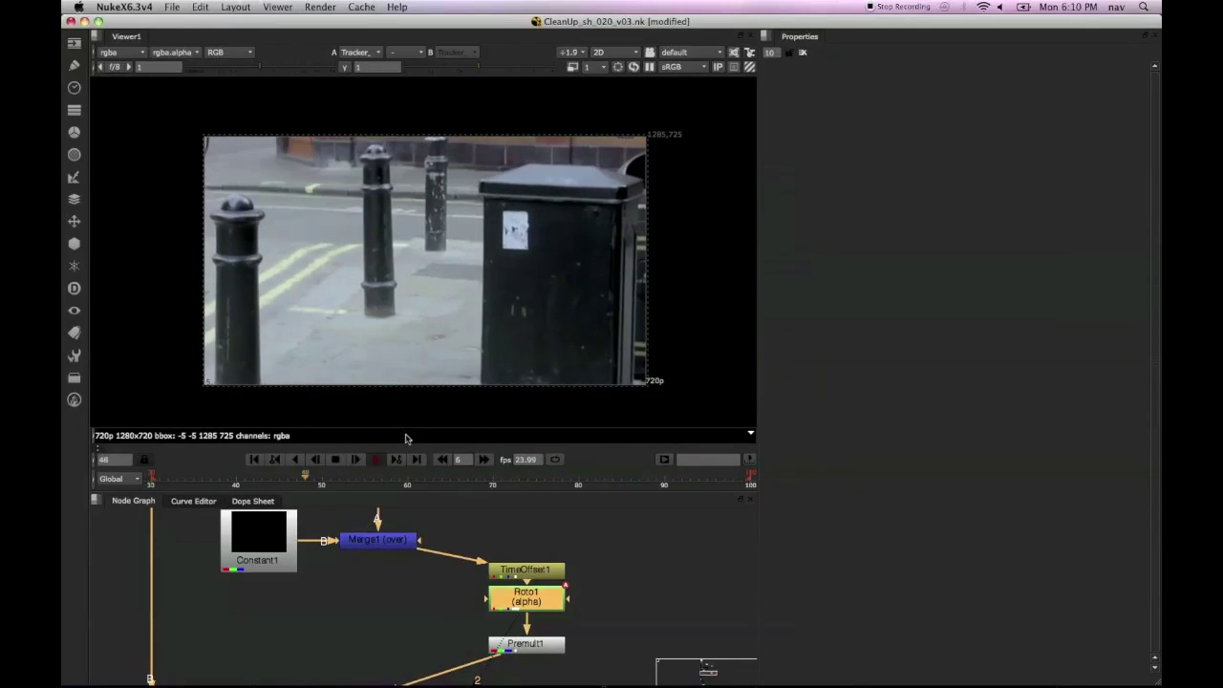
left_click(338, 462)
scroll(376, 222, "up", 5)
left_click(367, 459)
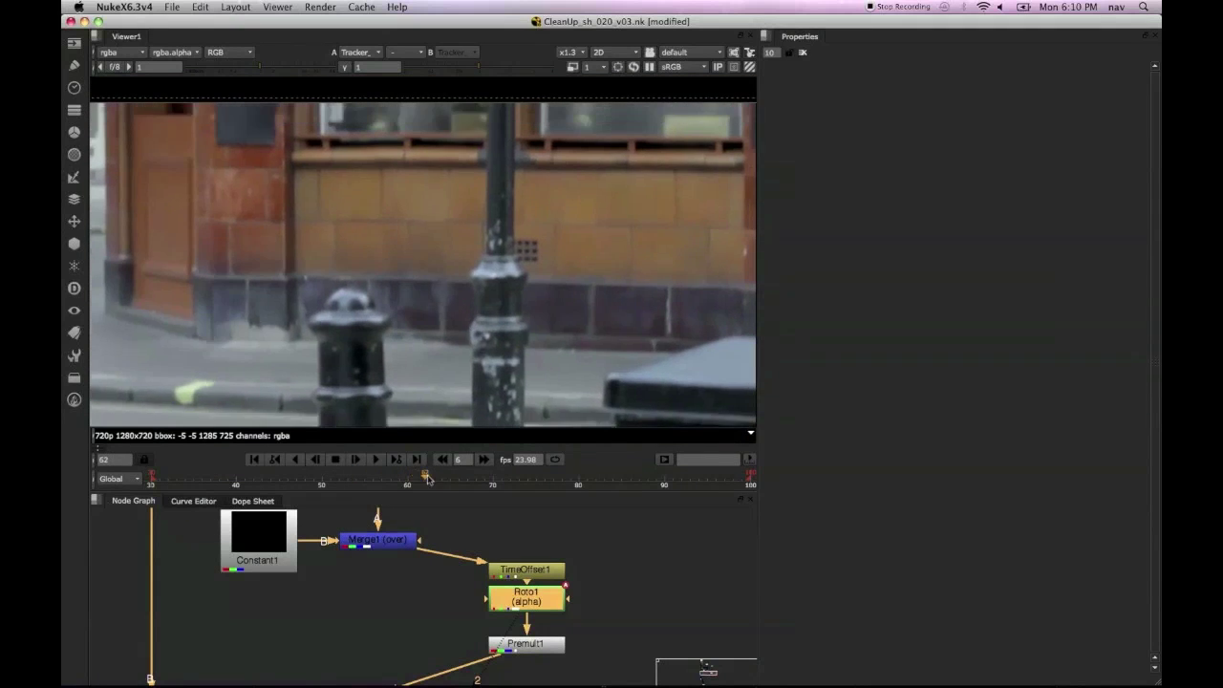
Step: Reopen Roto1, go to frame 57 and move the Bezier's right-hand points outward toward the lamp post
double_click(524, 598)
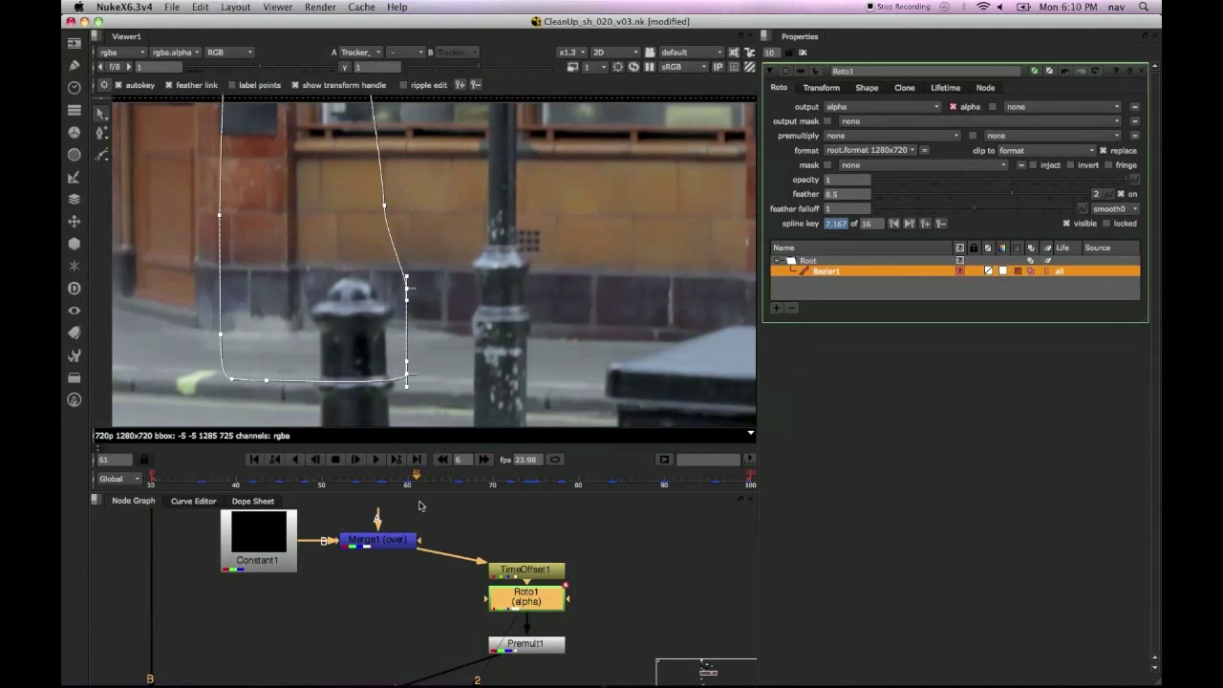
key("Left")
key("Left")
key("Left")
key("Left")
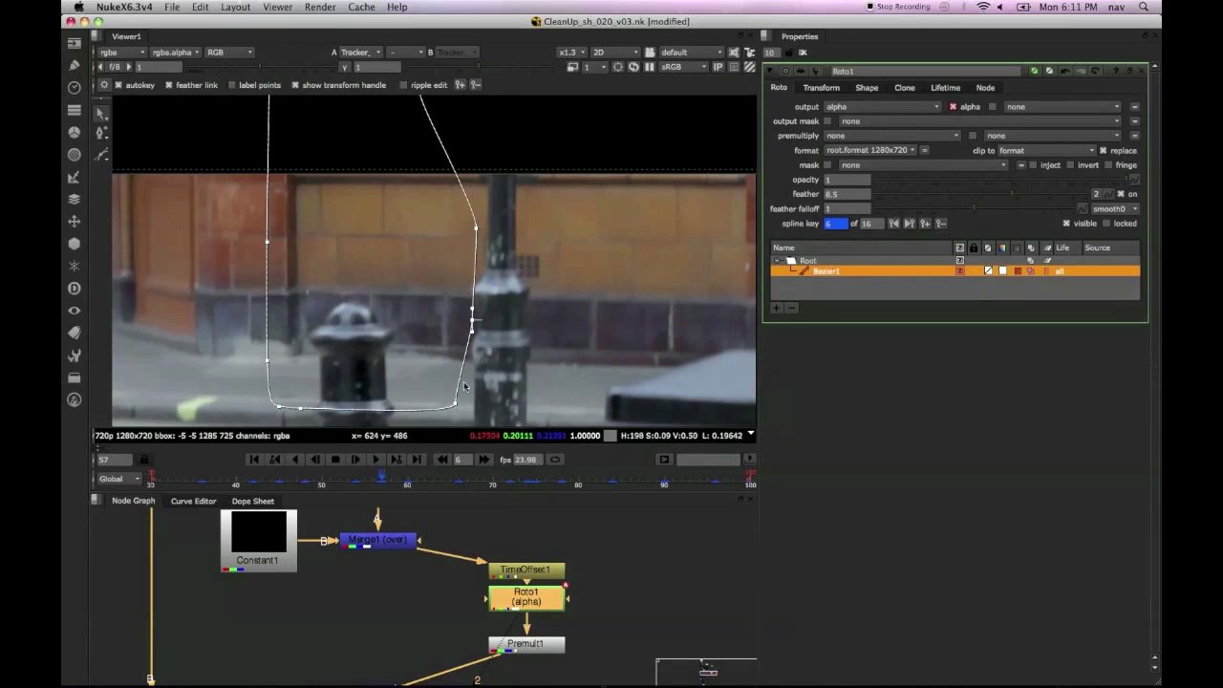
left_click_drag(456, 402, 472, 403)
middle_click_drag(420, 99, 411, 178)
left_click_drag(410, 172, 467, 159)
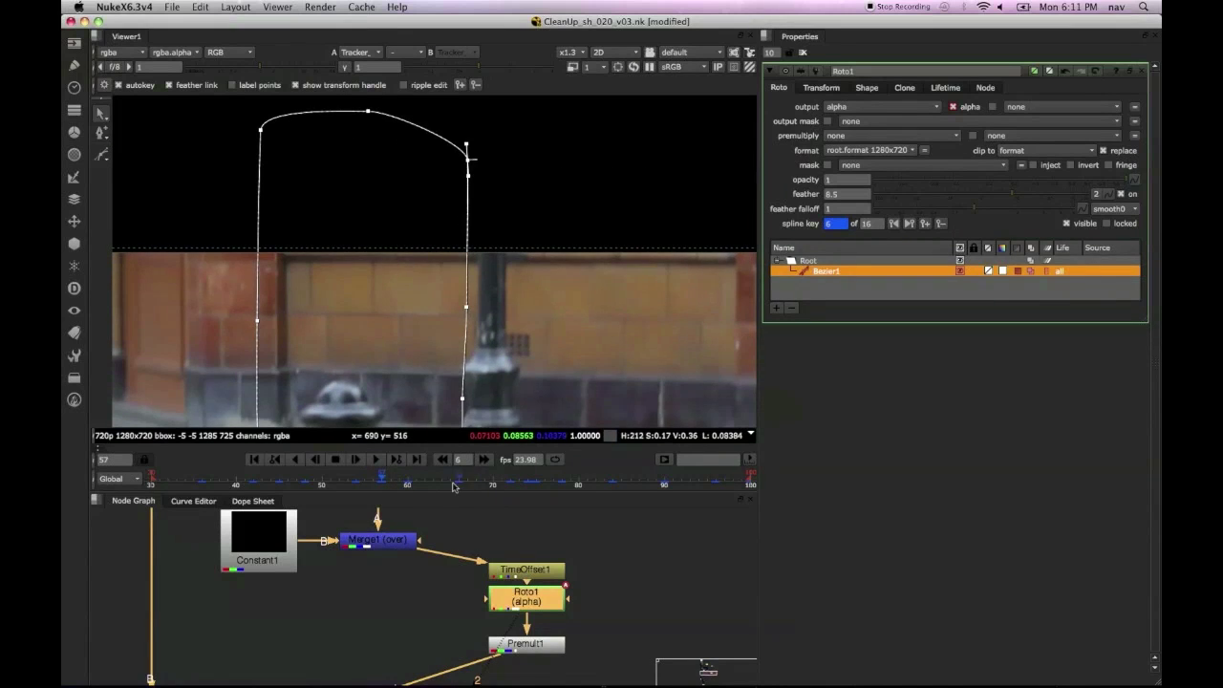
Step: At frame 60, pull the Bezier's right-hand points outward from the lower corner to the top
left_click(408, 481)
left_click_drag(378, 347, 450, 341)
middle_click_drag(433, 413, 415, 301)
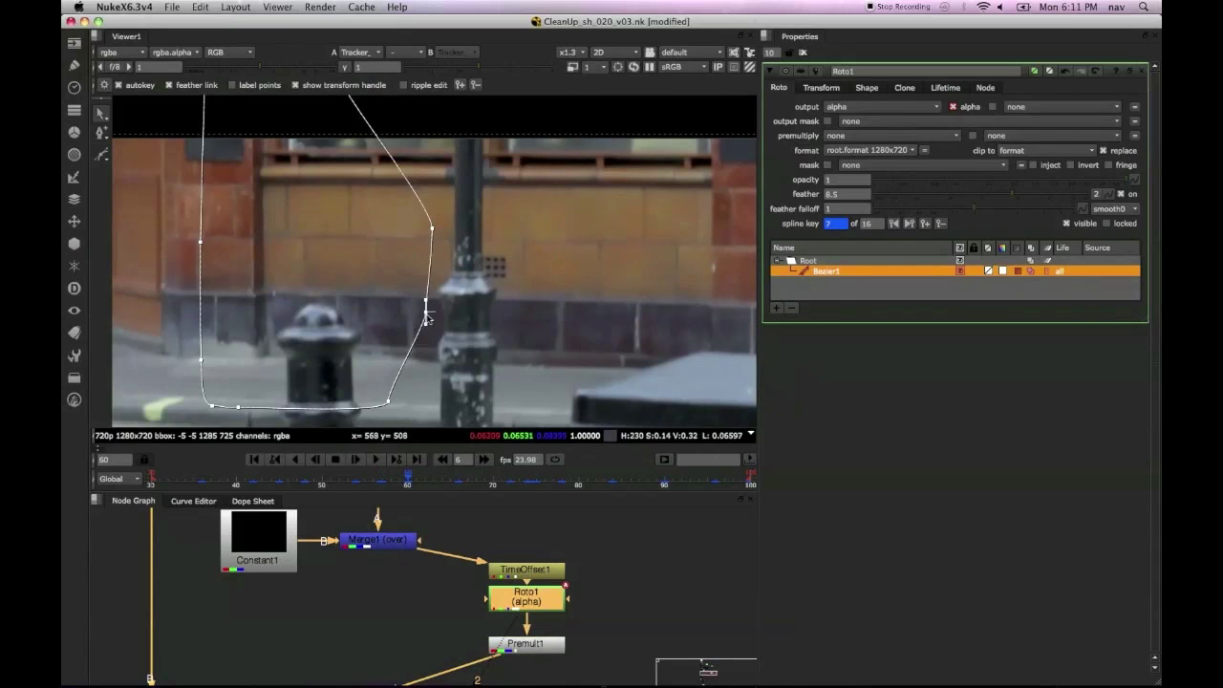
left_click_drag(389, 407, 433, 407)
middle_click_drag(397, 107, 392, 195)
left_click_drag(335, 164, 430, 160)
Step: At frame 66, widen the Bezier's right edge past the middle bollard
left_click(456, 477)
scroll(385, 257, "down", 3)
scroll(376, 279, "up", 3)
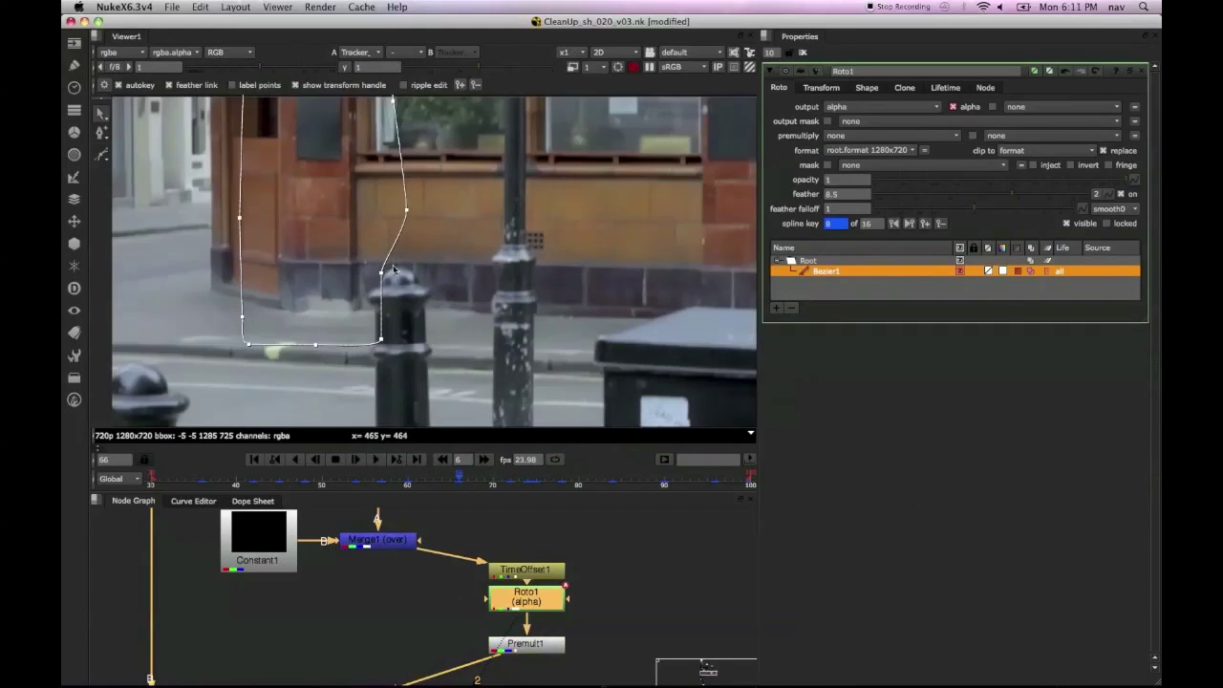
left_click_drag(380, 277, 468, 299)
scroll(461, 344, "up", 3)
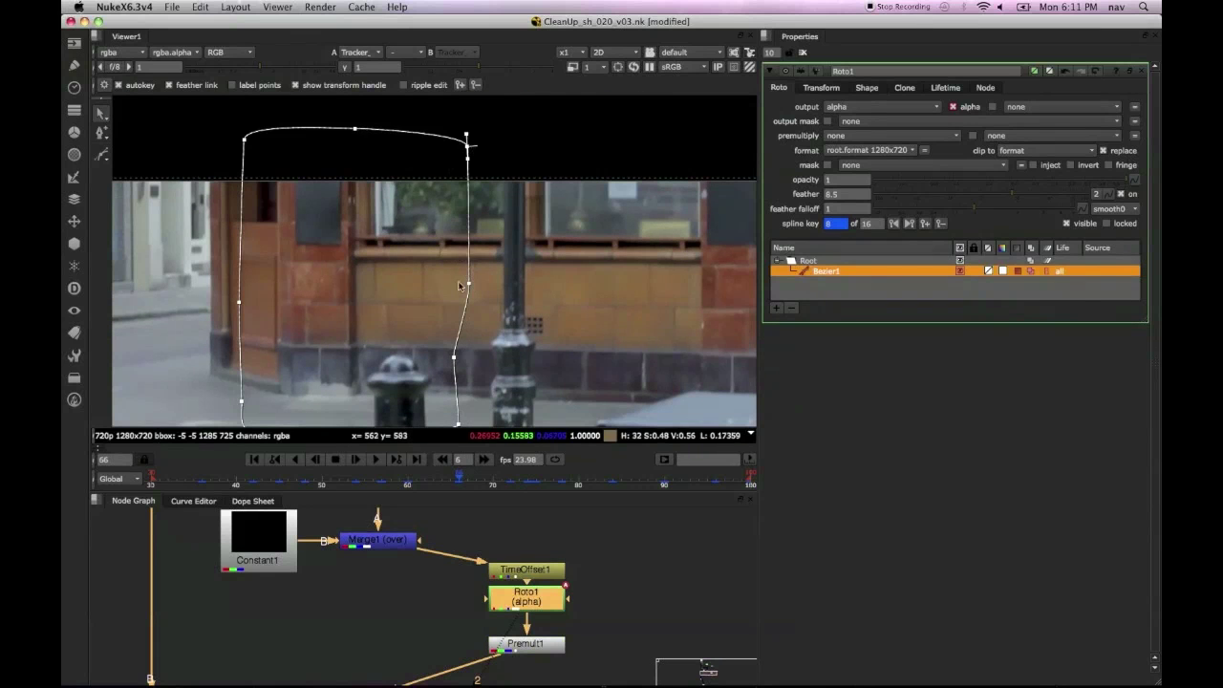
scroll(470, 354, "down", 3)
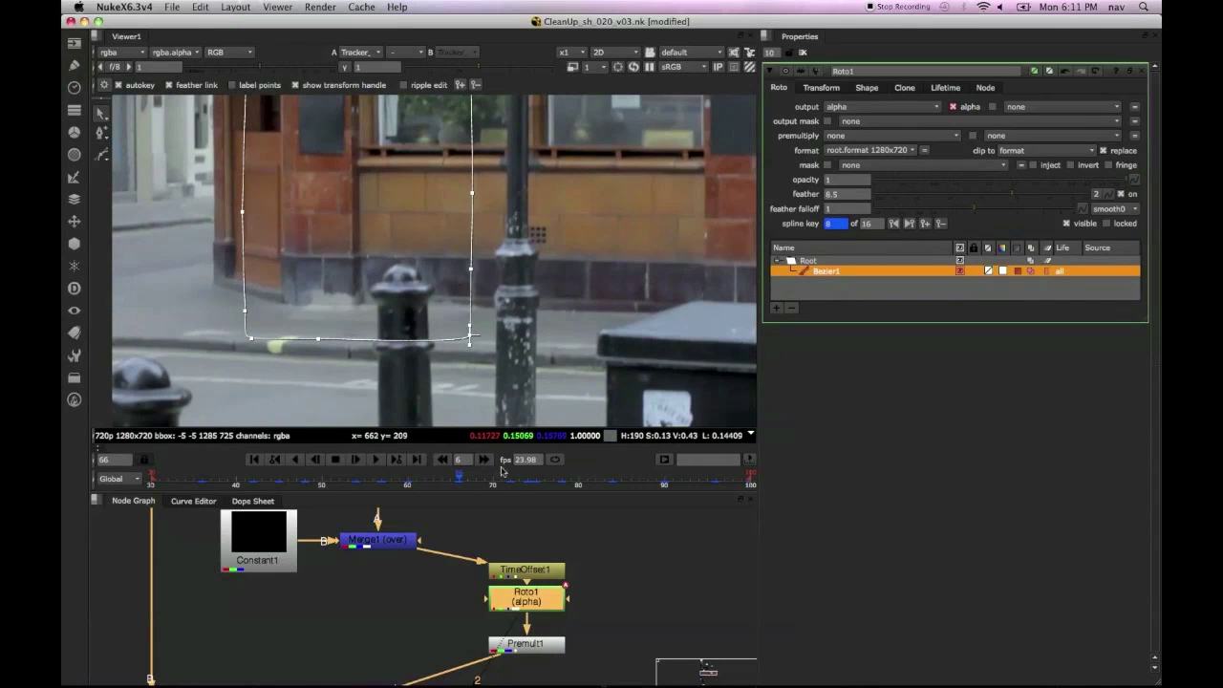
Step: At frame 72, widen the Bezier's right side and fit its lower points around the middle bollard
key("shift+Right")
left_click_drag(392, 394, 342, 109)
left_click_drag(351, 179, 389, 182)
left_click_drag(402, 284, 369, 337)
left_click(385, 331)
left_click(363, 304)
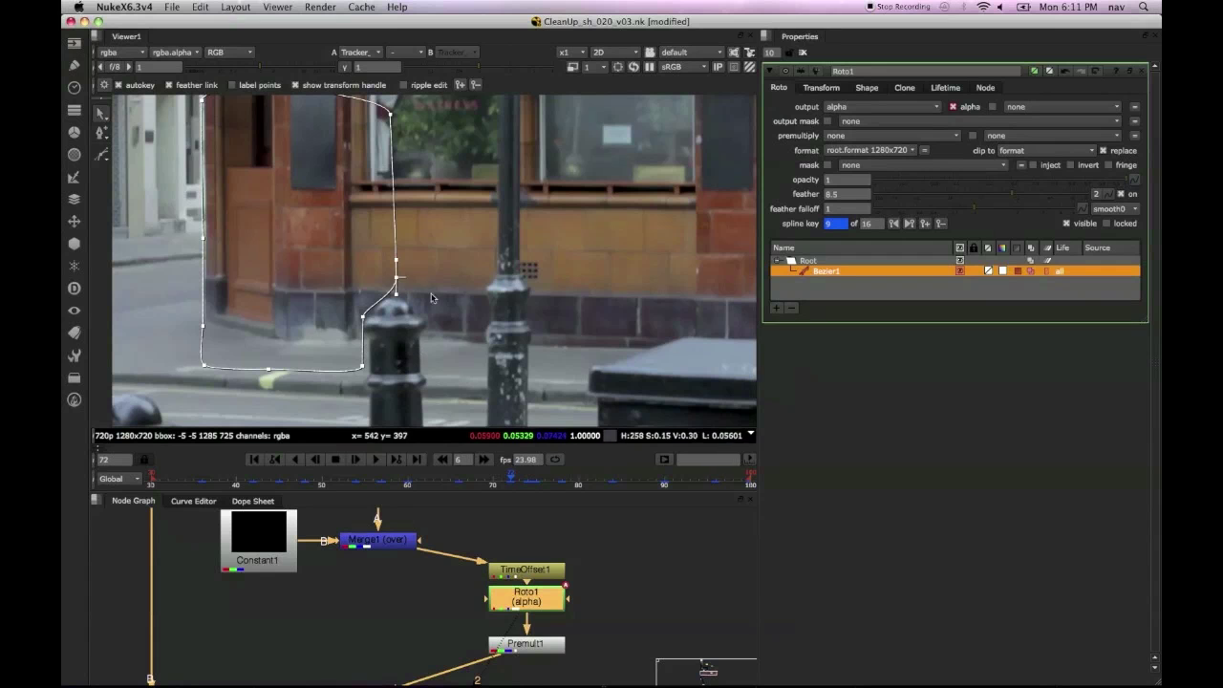
left_click_drag(397, 278, 402, 277)
left_click(390, 115)
scroll(393, 149, "down", 2)
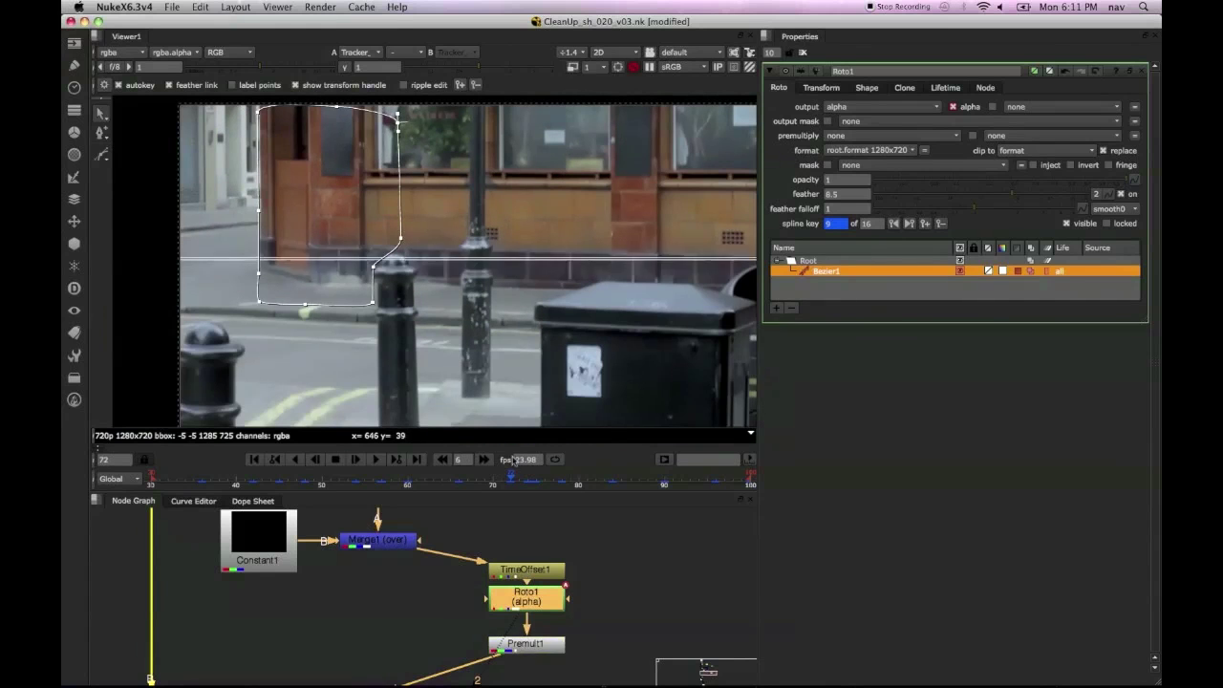
Step: Scrub back to frame 60 and play the shot from the first frame to review the widened patch
left_click_drag(516, 475, 407, 473)
scroll(392, 284, "down", 3)
left_click(256, 459)
left_click(377, 461)
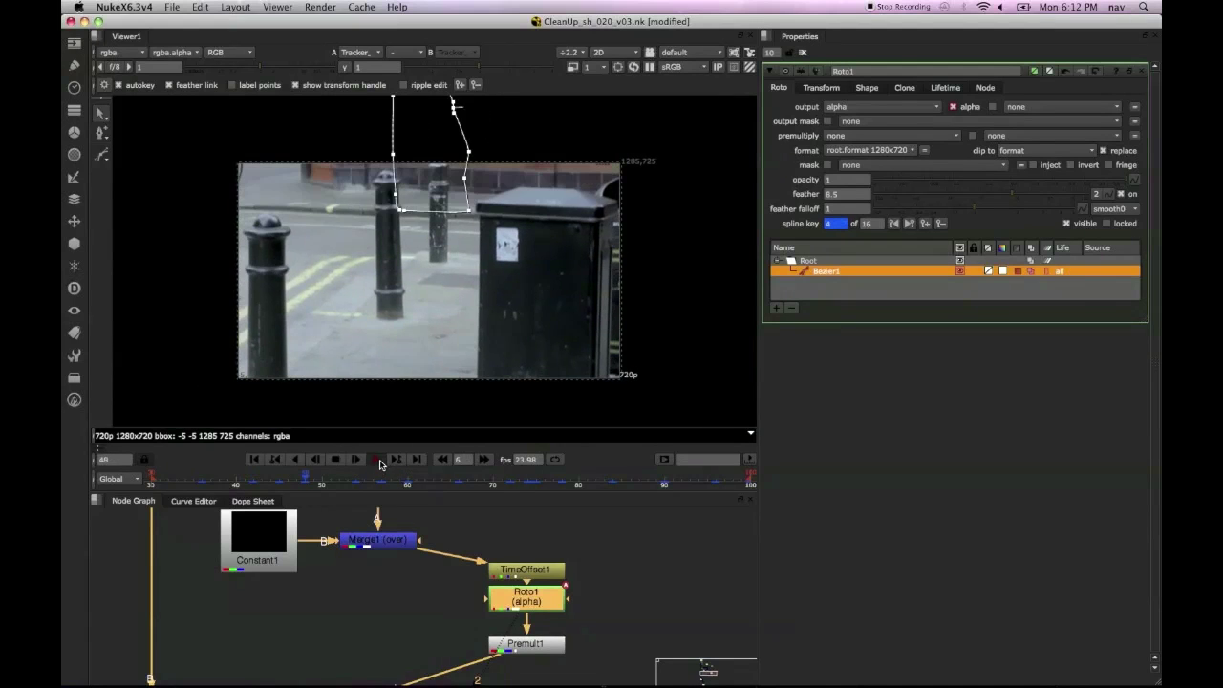
left_click(337, 461)
Step: Push the Bezier's right-hand points outward above the black box at frame 45, including the upper-right point
scroll(412, 257, "up", 5)
mouse_move(462, 248)
left_mouse_down()
mouse_move(504, 246)
mouse_move(471, 254)
left_mouse_up()
key("Right")
key("Right")
key("Right")
left_click(462, 350)
left_click_drag(482, 354, 486, 356)
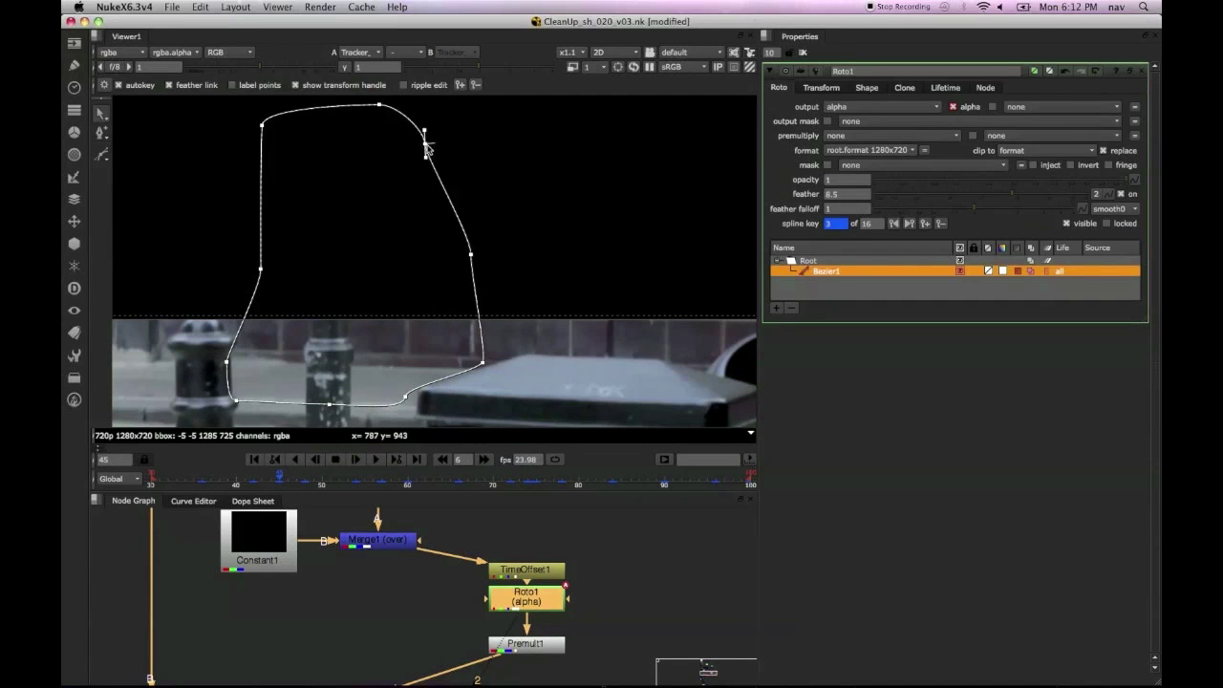
left_click_drag(445, 130, 472, 126)
left_click_drag(472, 255, 478, 255)
Step: At frame 48, extend the Bezier's right-hand points and feather edge outward above the black box and widen its upper corner
key("Right")
key("Right")
key("Right")
middle_click_drag(445, 347, 432, 214)
mouse_move(303, 476)
left_mouse_down()
mouse_move(286, 477)
mouse_move(304, 474)
left_mouse_up()
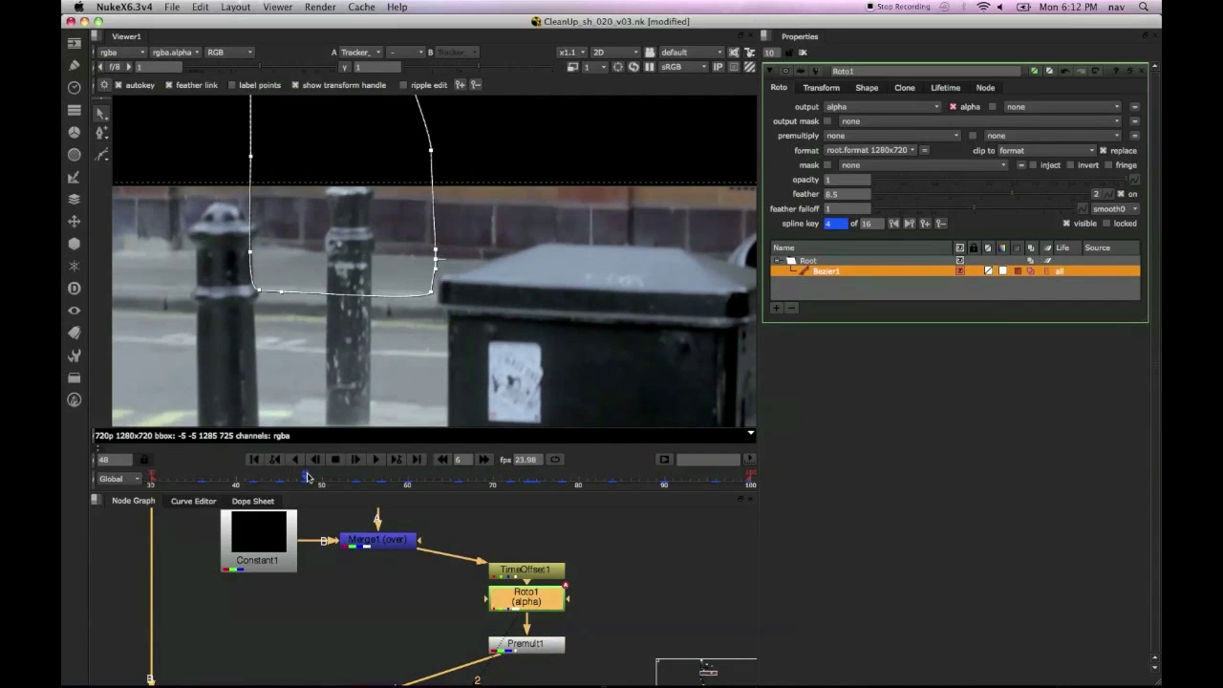
left_click_drag(469, 153, 505, 150)
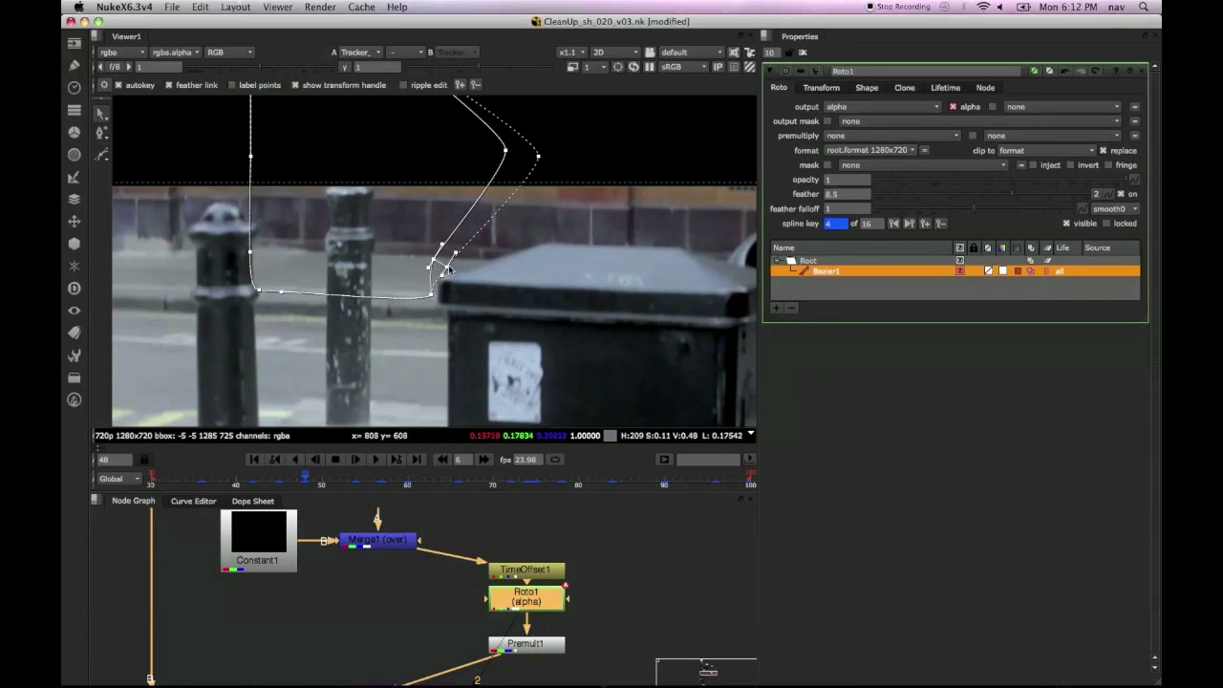
mouse_move(286, 485)
left_mouse_down()
mouse_move(338, 475)
mouse_move(305, 477)
left_mouse_up()
scroll(380, 392, "down", 3)
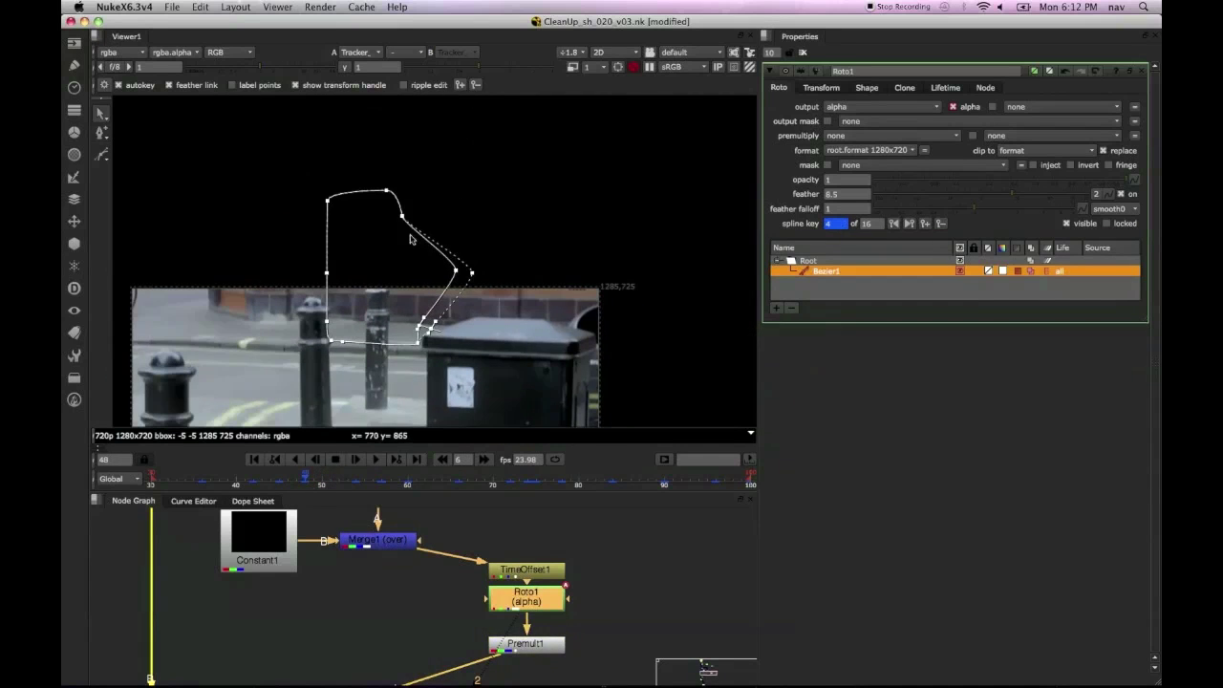
left_click_drag(400, 213, 454, 205)
Step: Check the patch at frames 54, 79 and 84, inspecting the Bezier's bottom edge near the kerb at frame 84
left_click(356, 477)
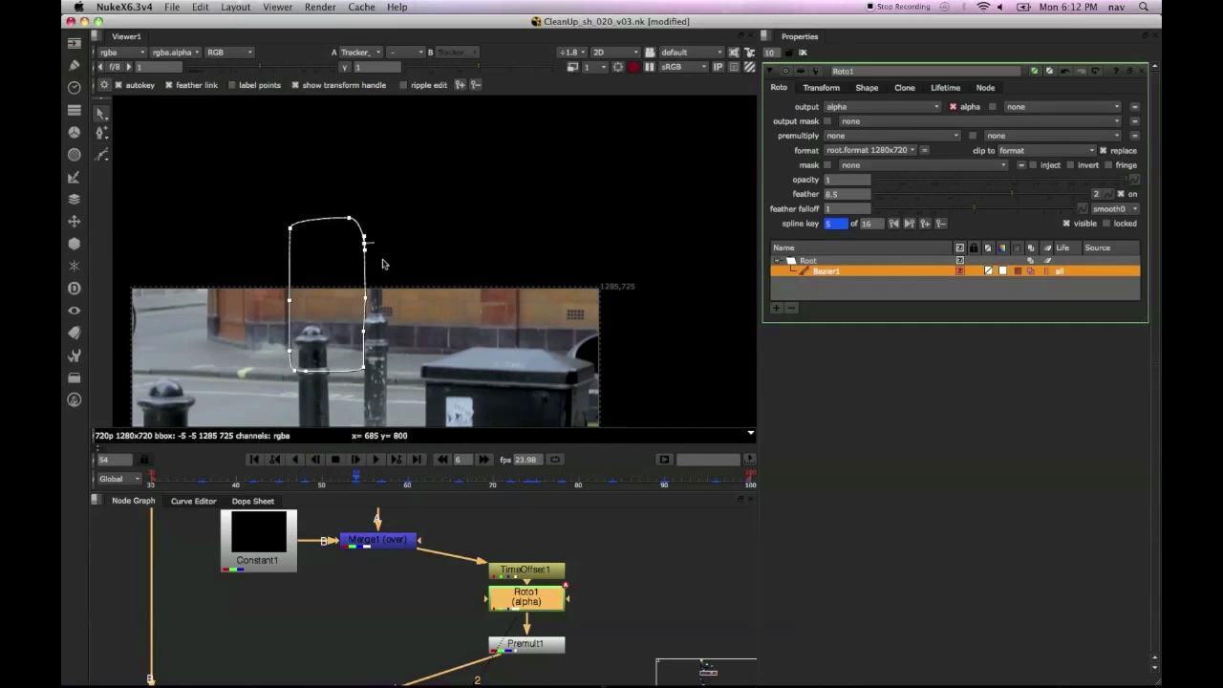
middle_click_drag(381, 423, 447, 297)
left_click(568, 477)
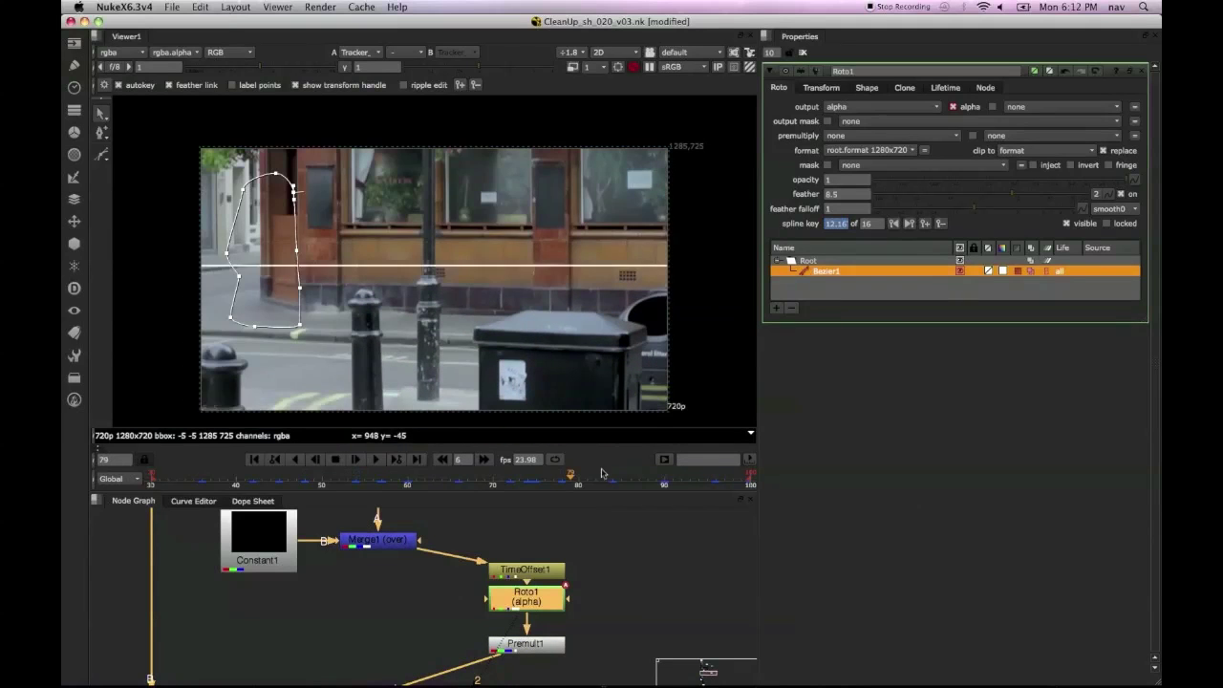
left_click(612, 478)
scroll(244, 345, "up", 5)
middle_click_drag(296, 337, 385, 309)
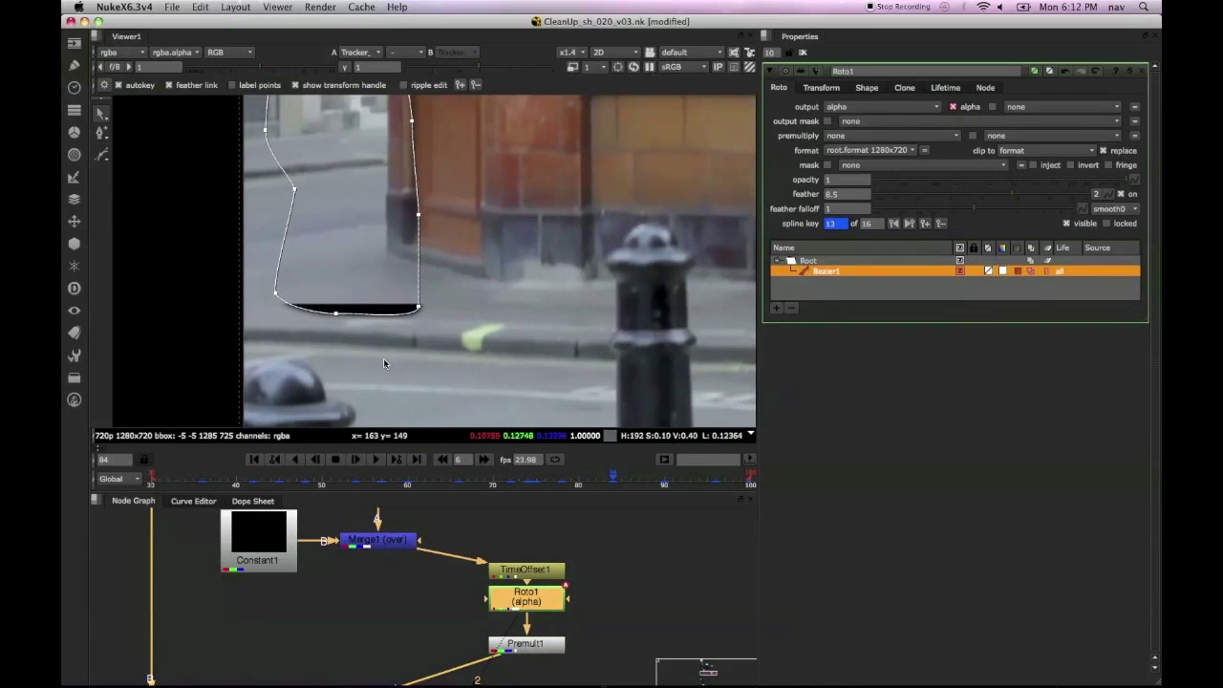
left_click_drag(563, 480, 612, 484)
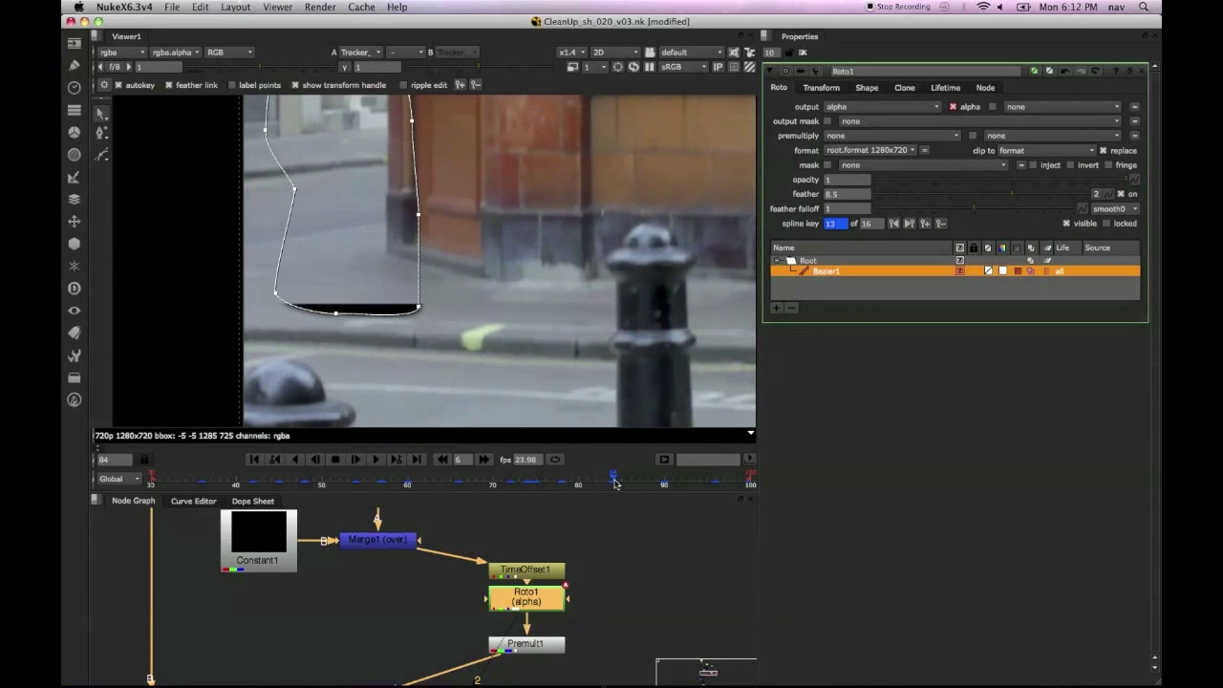
Step: Move Premult1 further below Roto1 and draw a Roto rectangle at frame 84 across the Bezier's bottom edge and the kerb
middle_click_drag(560, 606, 551, 532)
left_click_drag(539, 570, 539, 617)
left_click(540, 531)
left_click(109, 162)
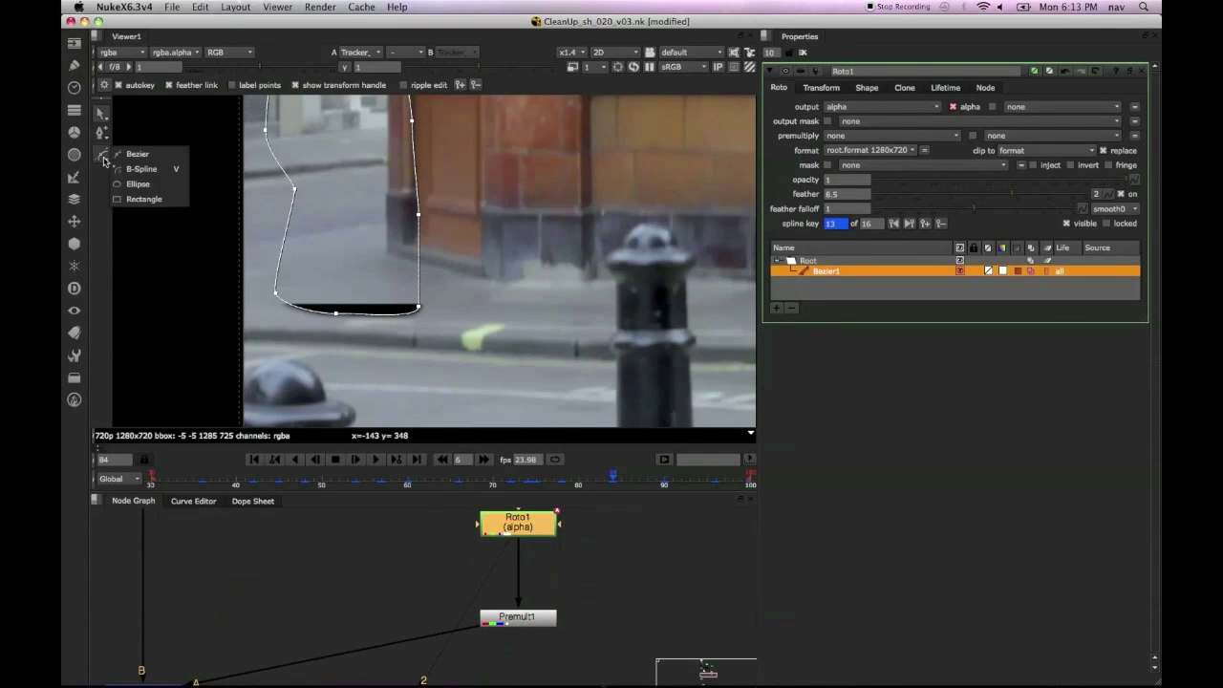
left_click(143, 197)
left_click_drag(487, 294, 191, 387)
Step: Set the rectangle's colour and alpha to 0 so it cuts the patch, keeping the colour picker clear of the shape list
left_click(1001, 273)
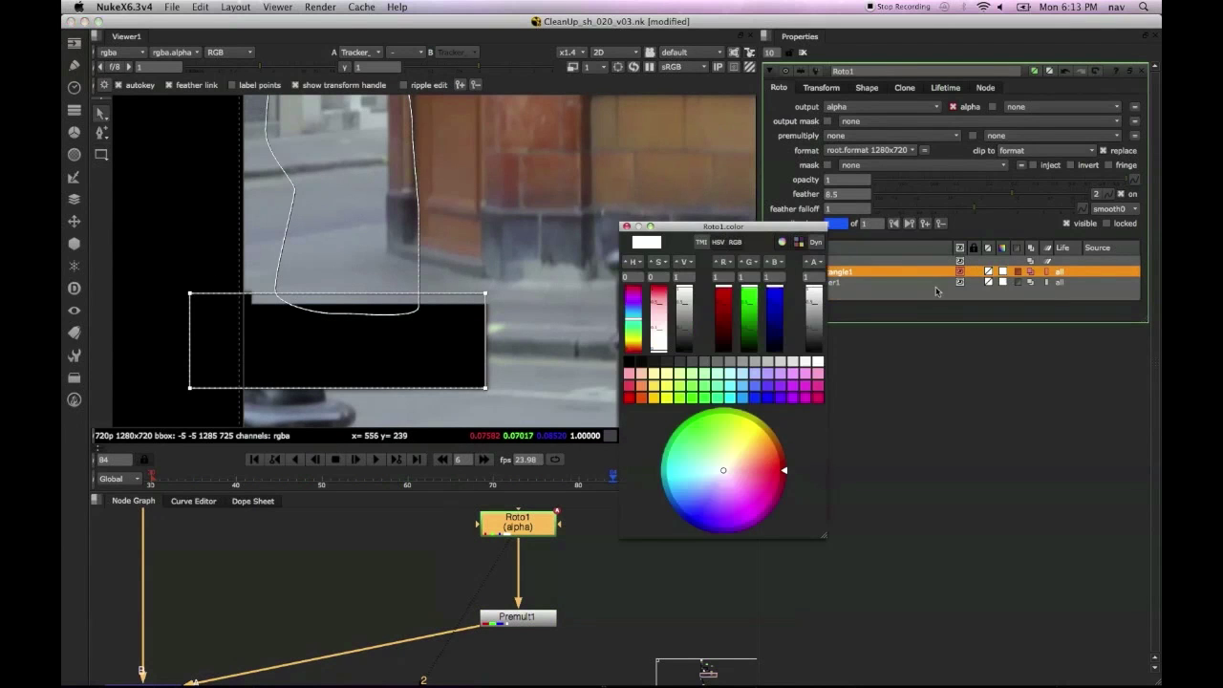
left_click_drag(686, 317, 688, 372)
left_click_drag(814, 300, 817, 366)
left_click_drag(700, 230, 905, 352)
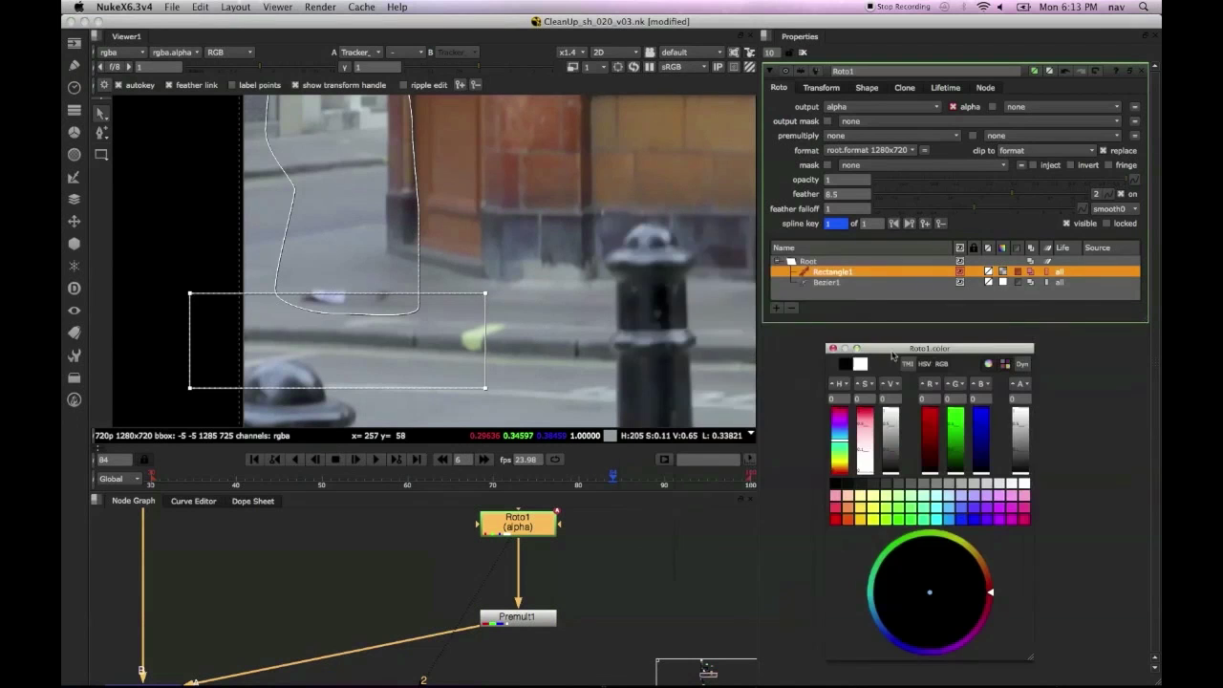
Step: Set the rectangle's feather to 0 and shift it slightly down to trim the patch's bottom edge at frame 84
left_click(482, 299)
left_click_drag(497, 296, 177, 413)
mouse_move(311, 331)
left_mouse_down()
mouse_move(315, 357)
mouse_move(317, 344)
left_mouse_up()
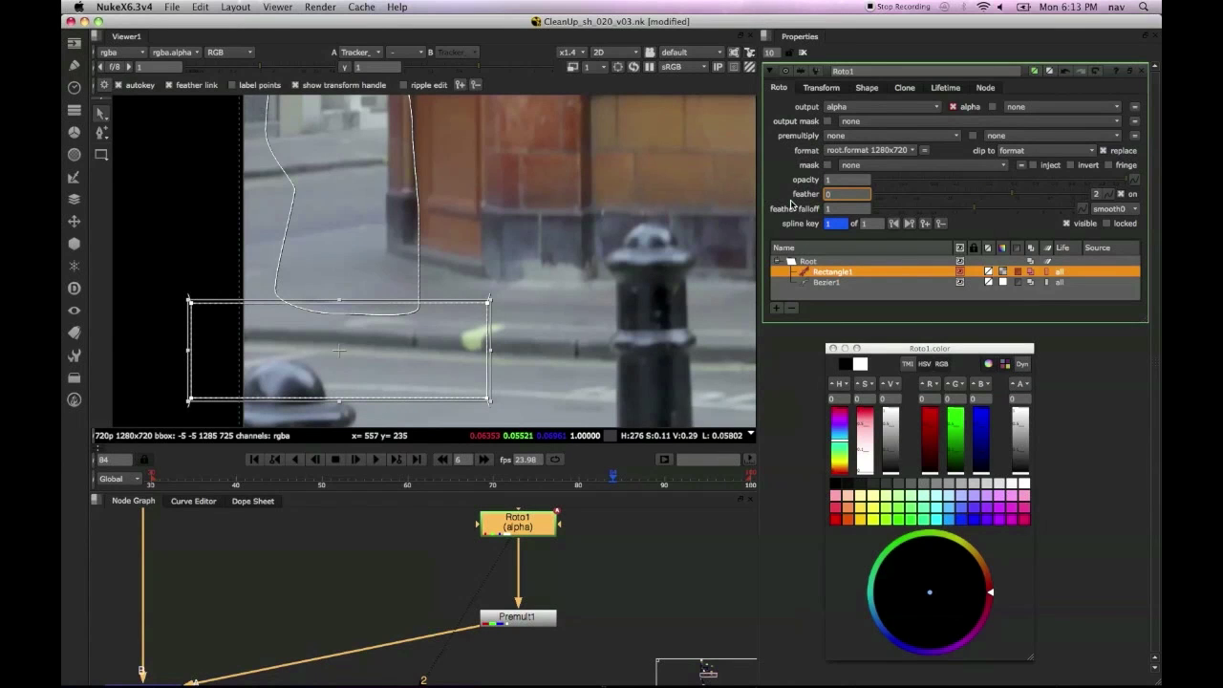
left_click(610, 572)
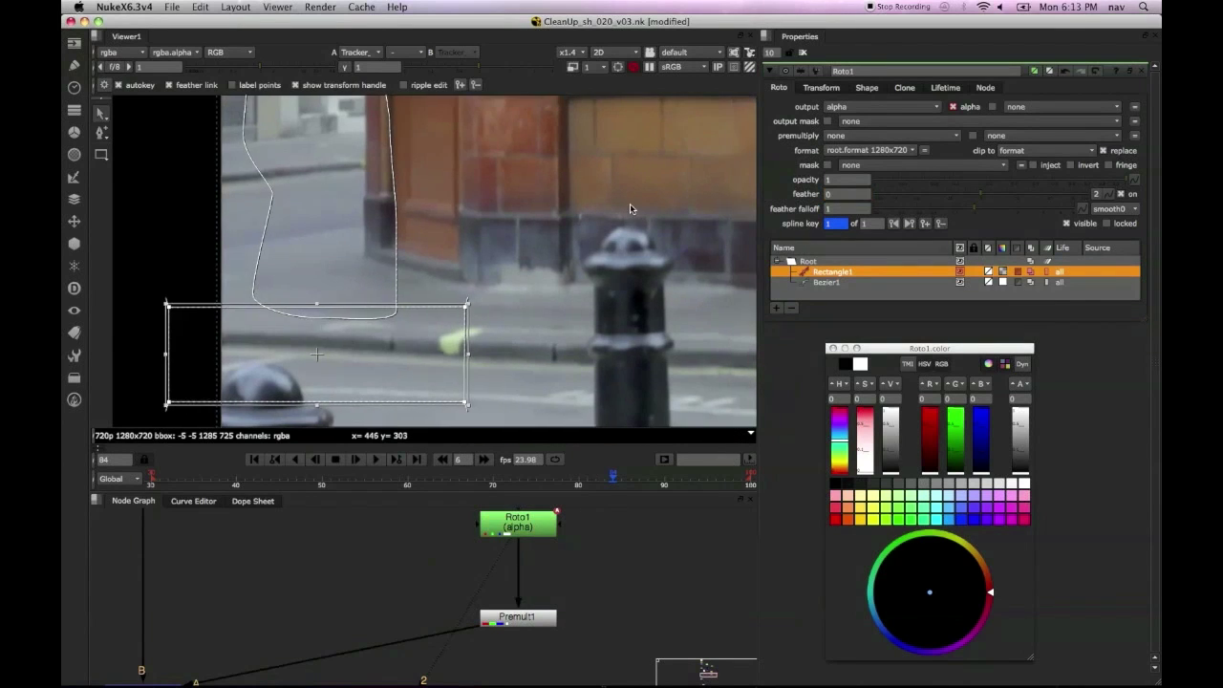
key("o")
key("o")
left_click(842, 194)
left_click_drag(358, 362, 358, 359)
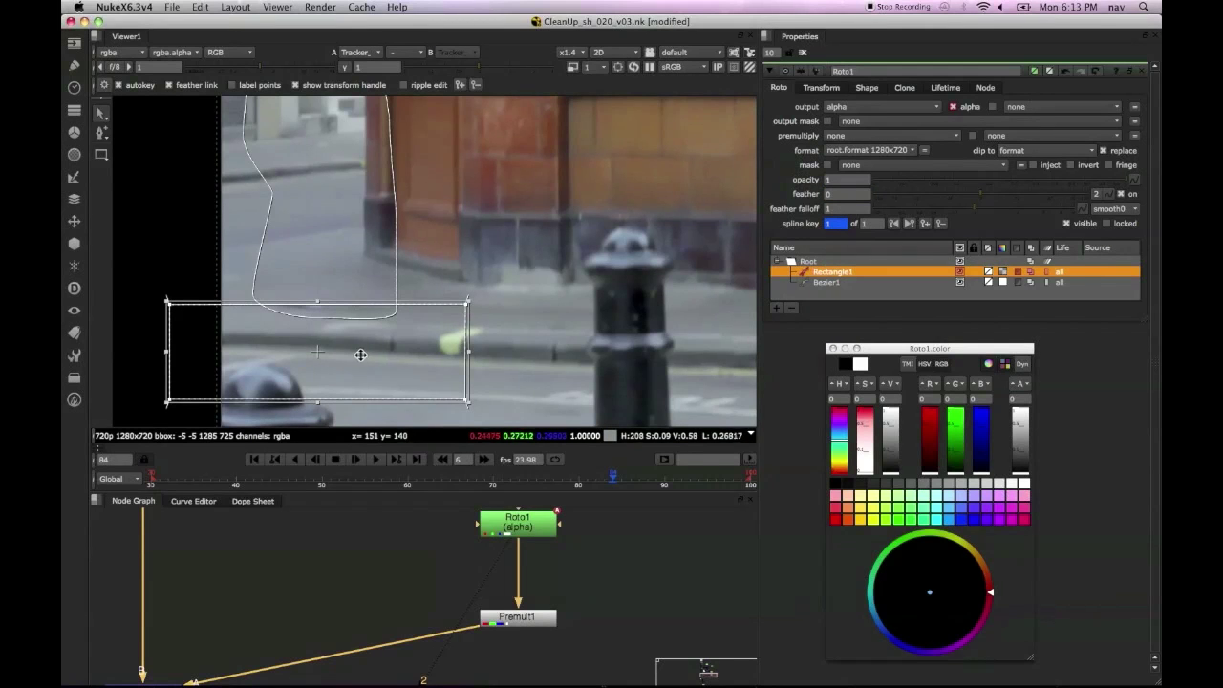
Step: Reposition the rectangle along the patch's bottom edge at frames 81 and 82, comparing with the overlay hidden
left_click_drag(595, 479, 586, 479)
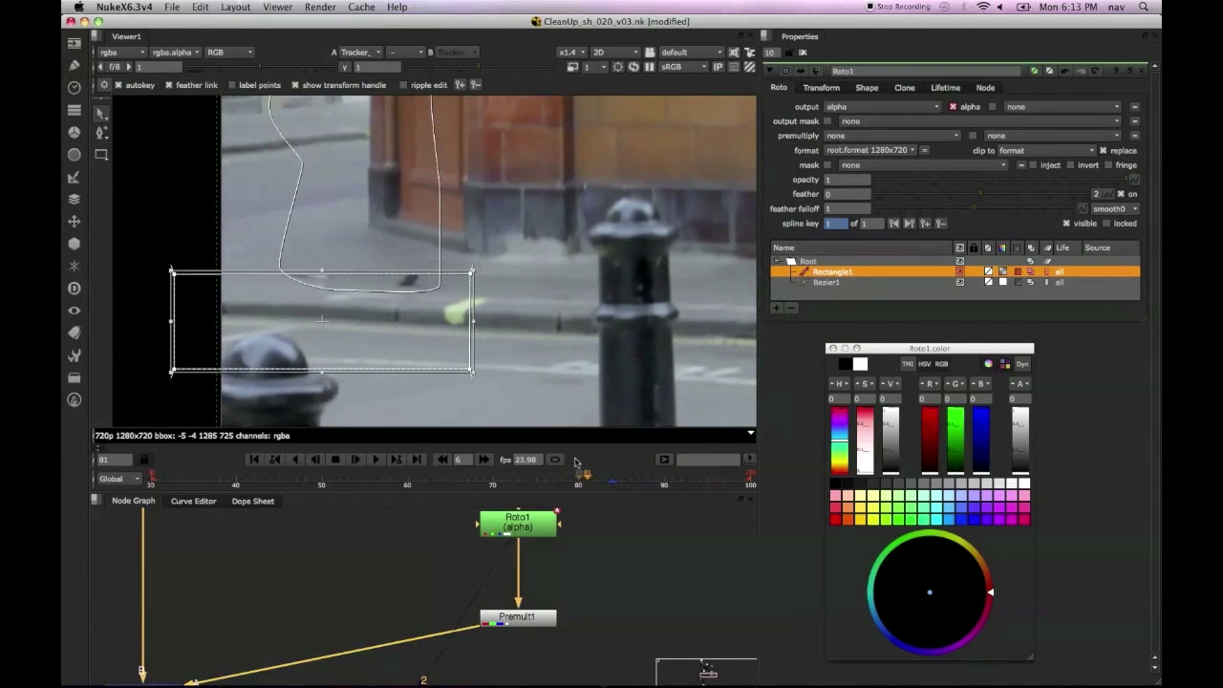
left_click_drag(423, 309, 429, 323)
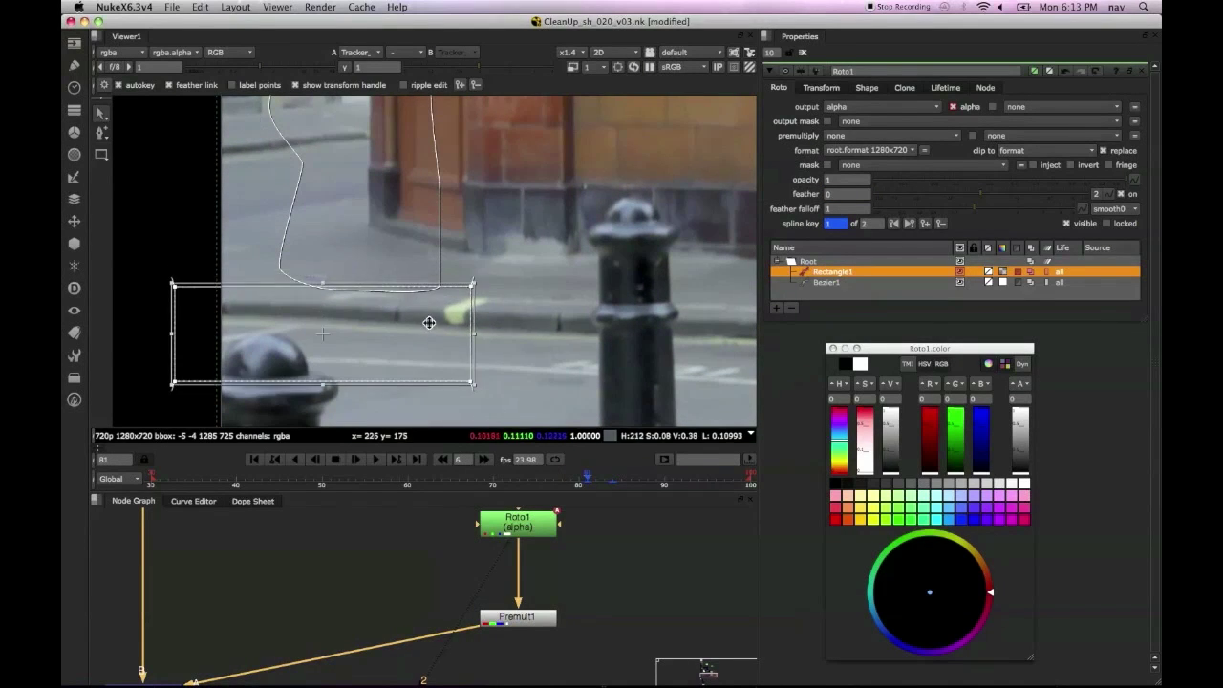
left_click(594, 480)
left_click_drag(379, 357, 388, 354)
middle_click_drag(576, 363, 569, 343)
key("o")
key("o")
left_click_drag(380, 340, 382, 339)
key("o")
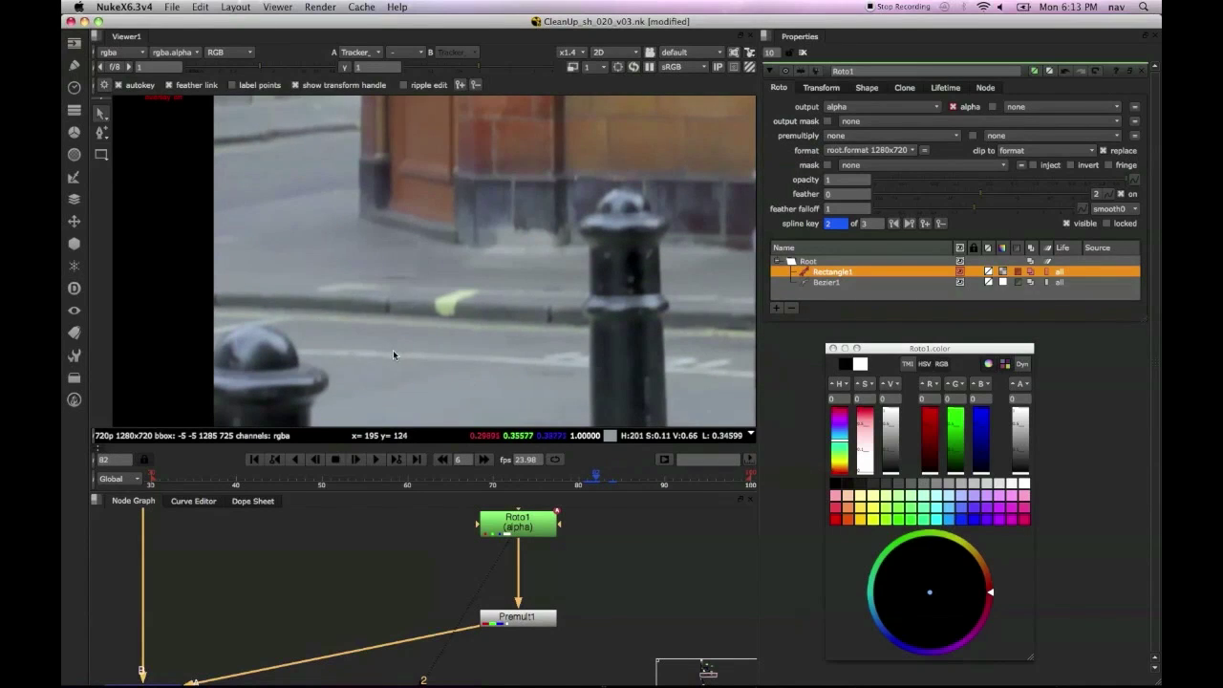
key("o")
Step: Lower the rectangle slightly at frame 83 to fit the patch's bottom edge and check frame 84 without the overlay
left_click(603, 484)
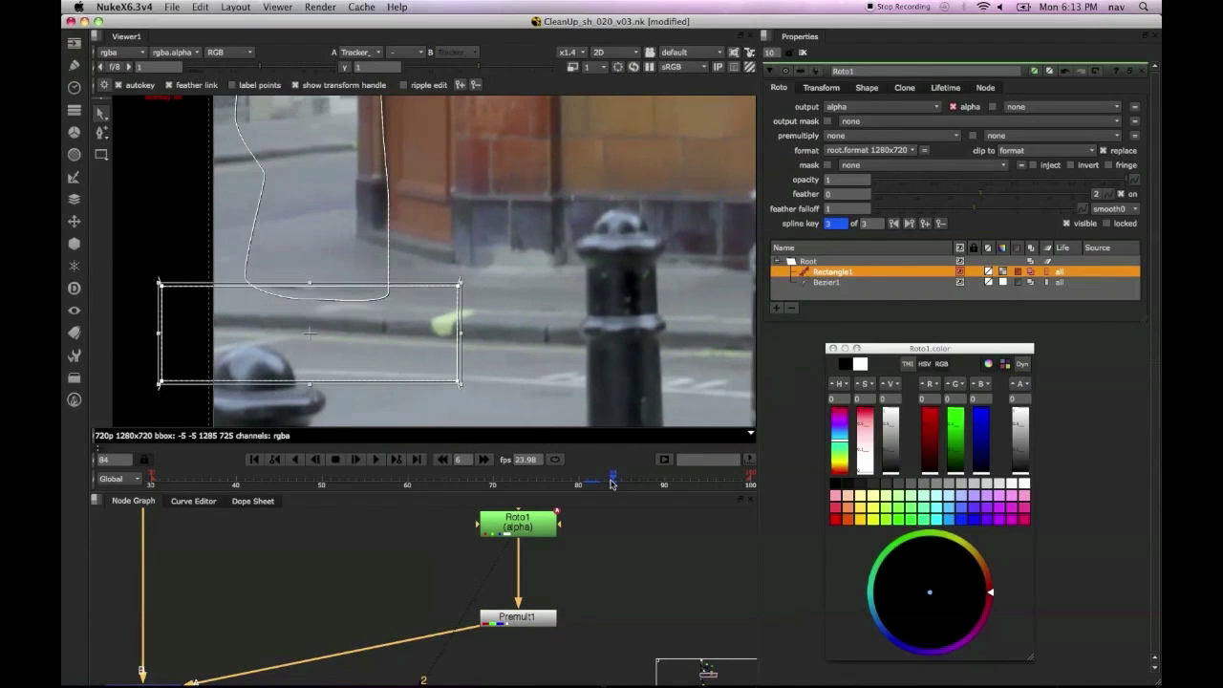
middle_click_drag(548, 402, 566, 399)
key("o")
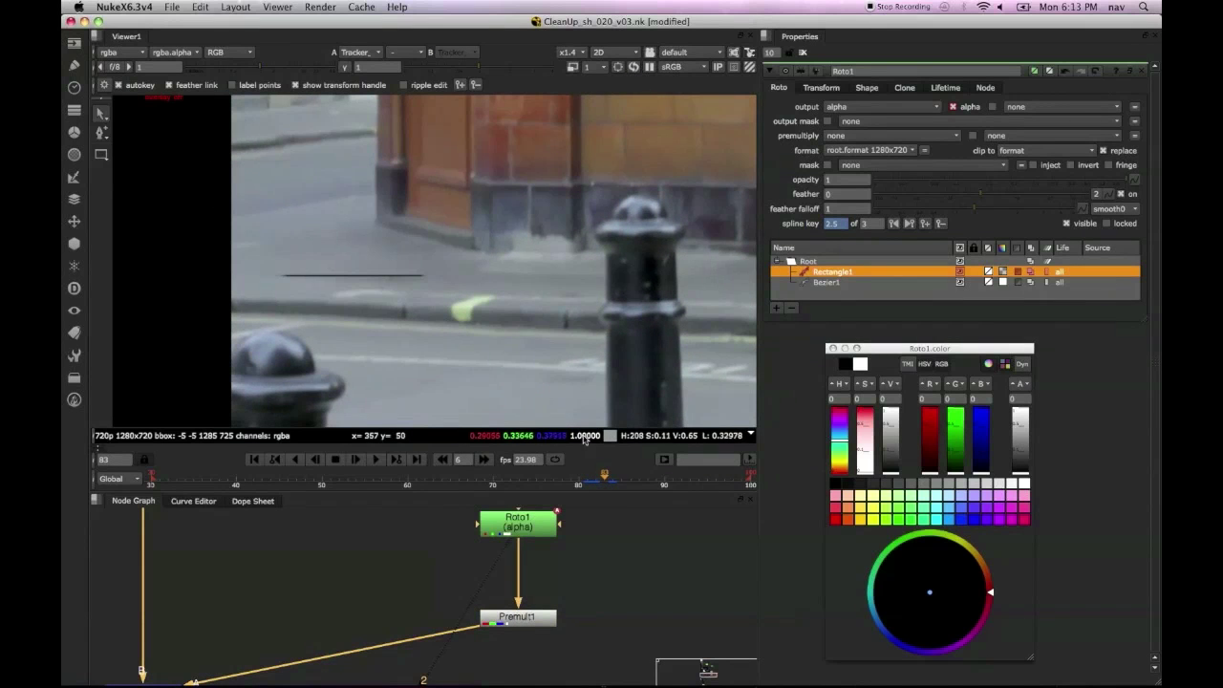
key("o")
left_click_drag(402, 319, 396, 327)
left_click(611, 479)
key("o")
key("o")
Step: Review the patch's lower and outer edges across frames 85 to 89 and return to frame 84
left_click(621, 480)
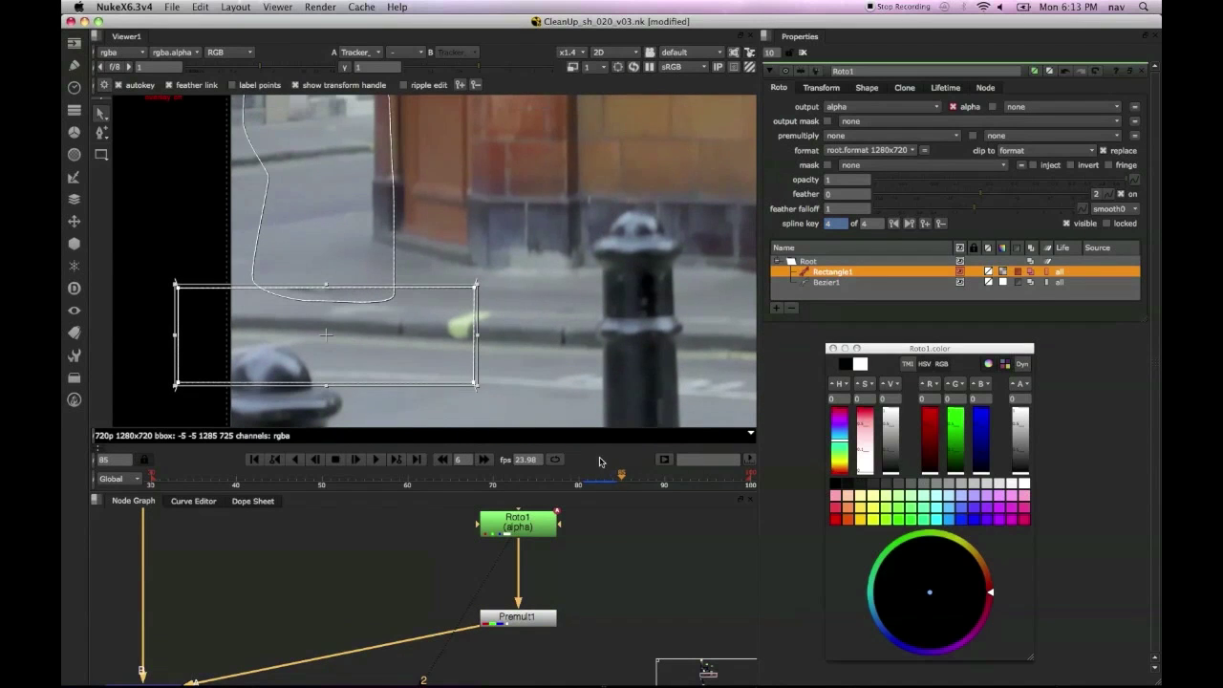
left_click(629, 479)
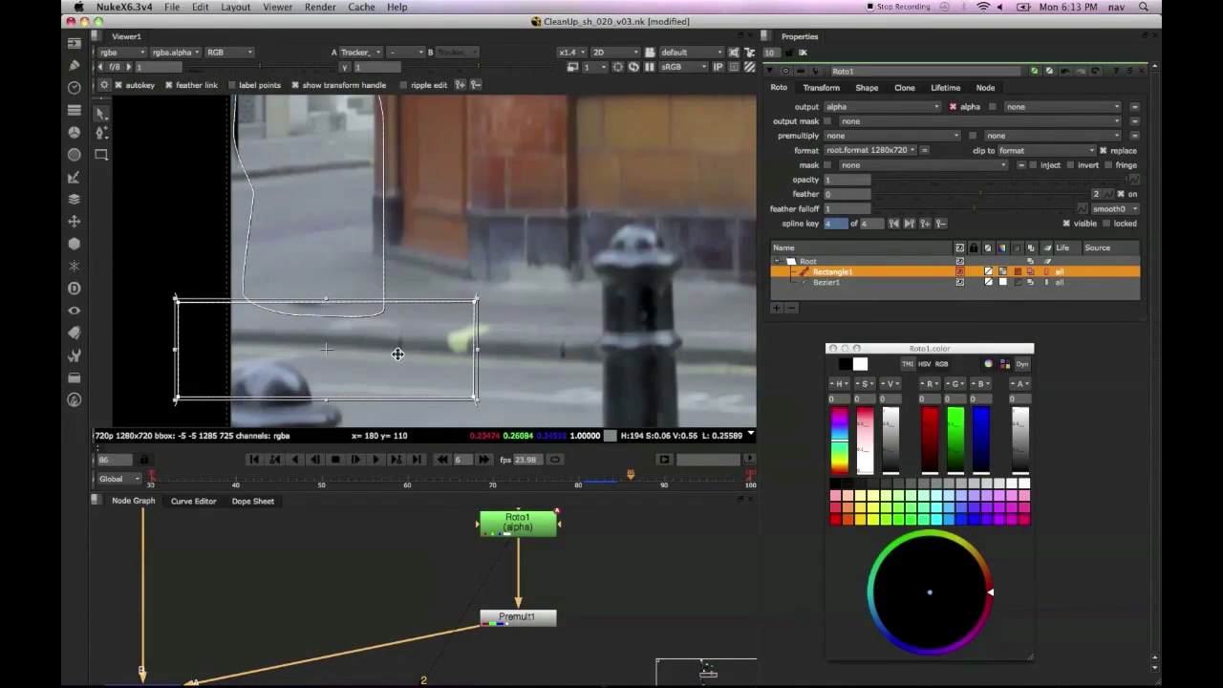
left_click(655, 482)
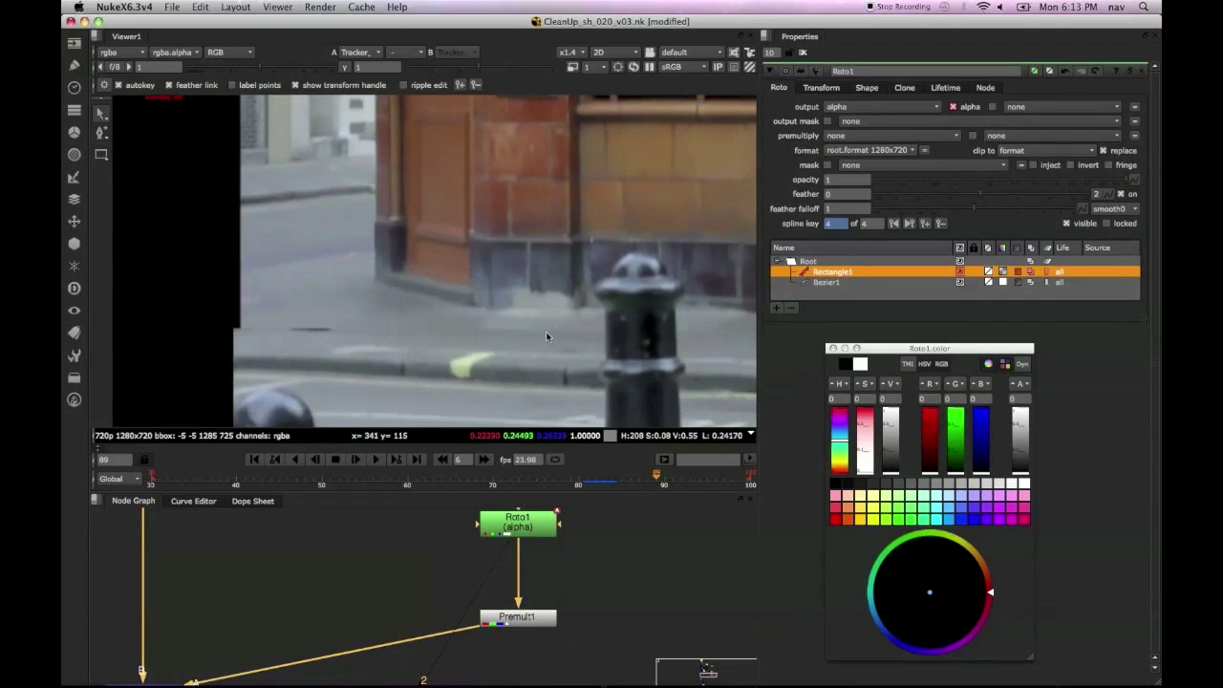
scroll(449, 260, "down", 2)
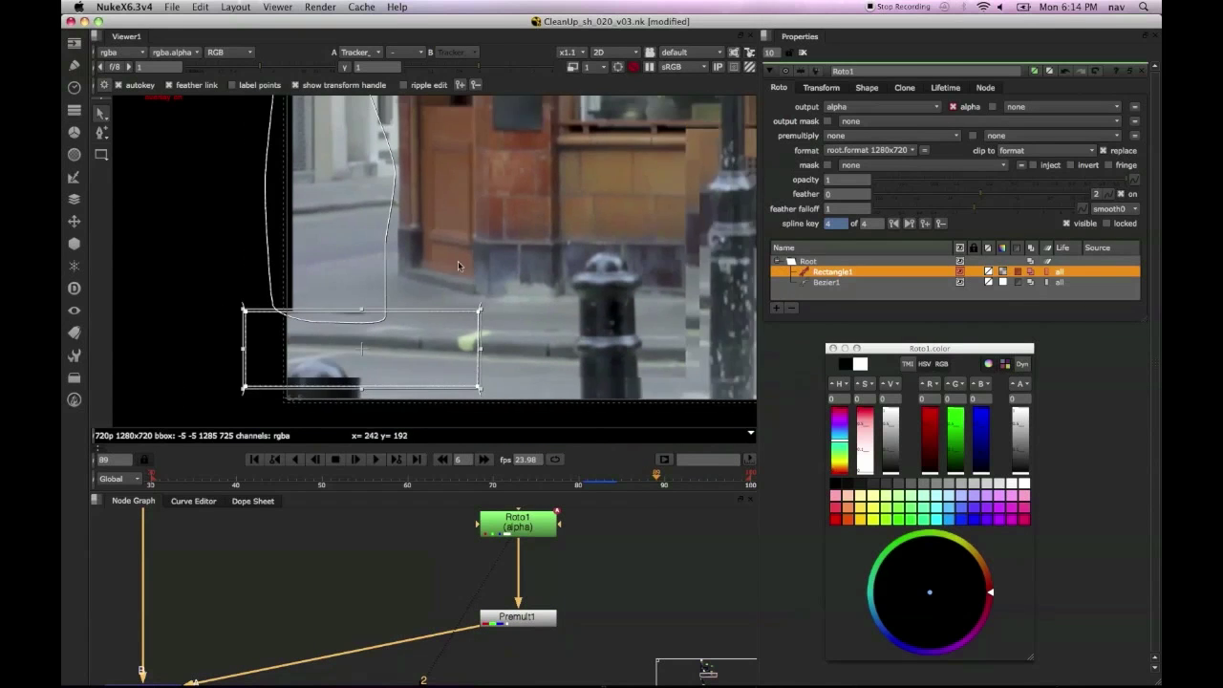
left_click(103, 156)
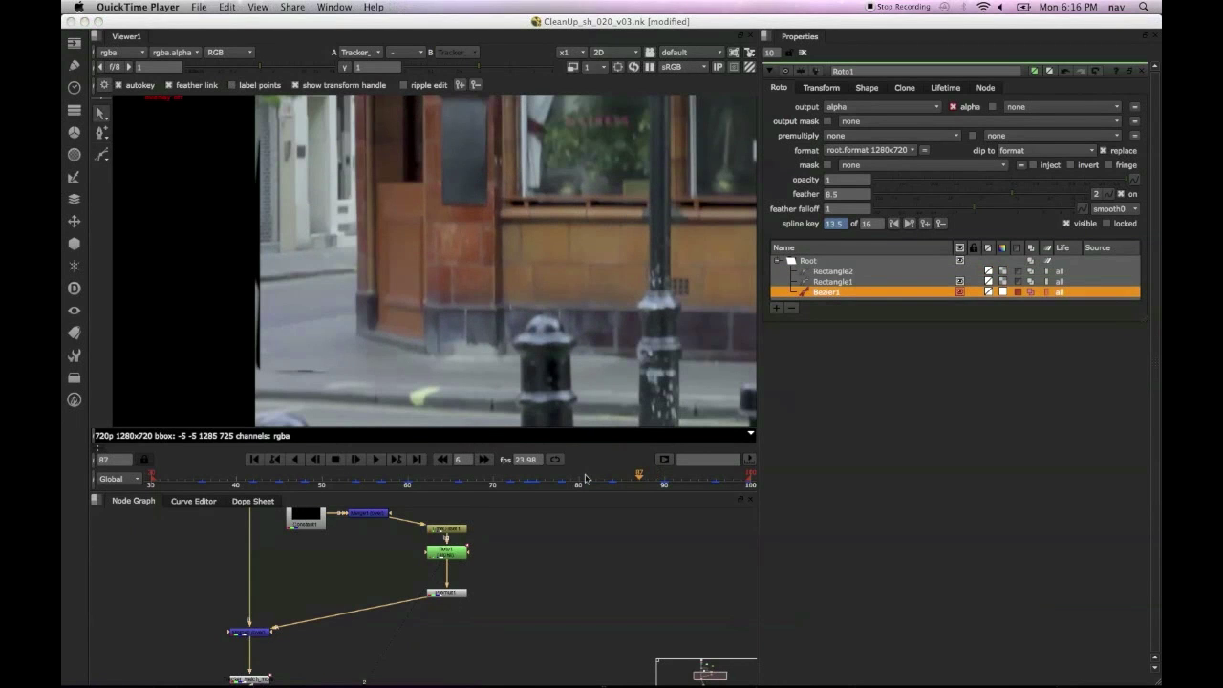
left_click(611, 484)
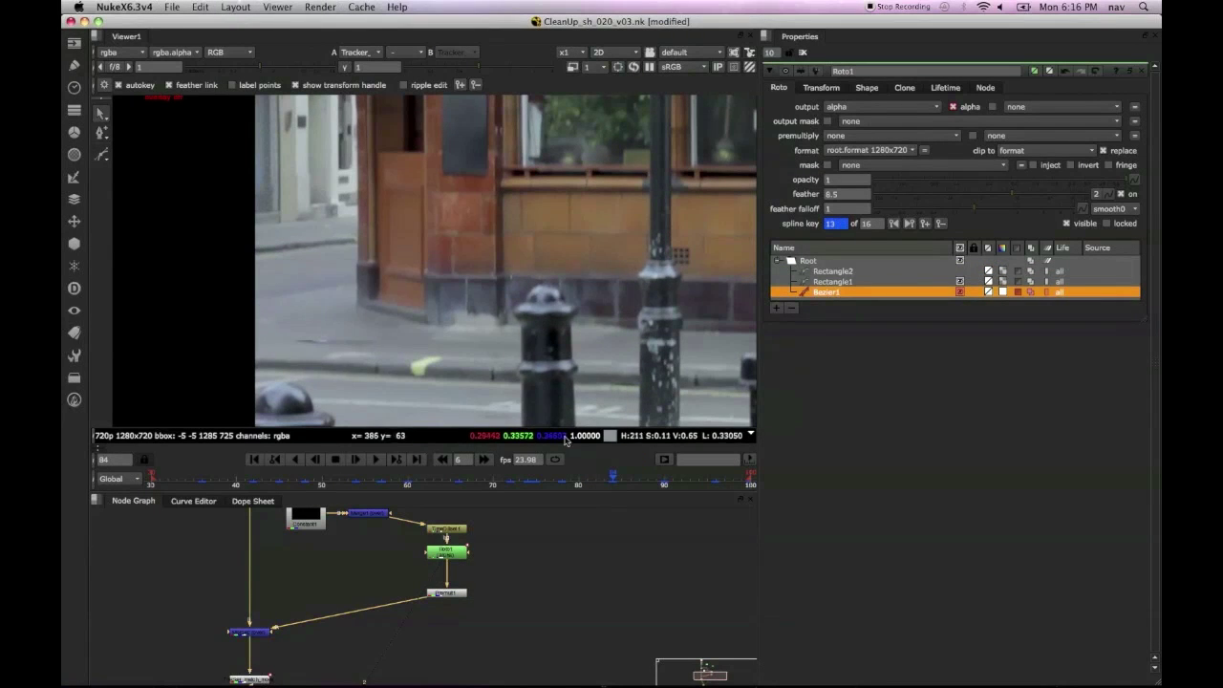
mouse_move(620, 479)
left_mouse_down()
mouse_move(642, 482)
mouse_move(607, 487)
left_mouse_up()
Step: Paste a second TimeOffset, connect it to Merge1 and place it beside the existing TimeOffset branch
middle_click_drag(502, 583, 459, 576)
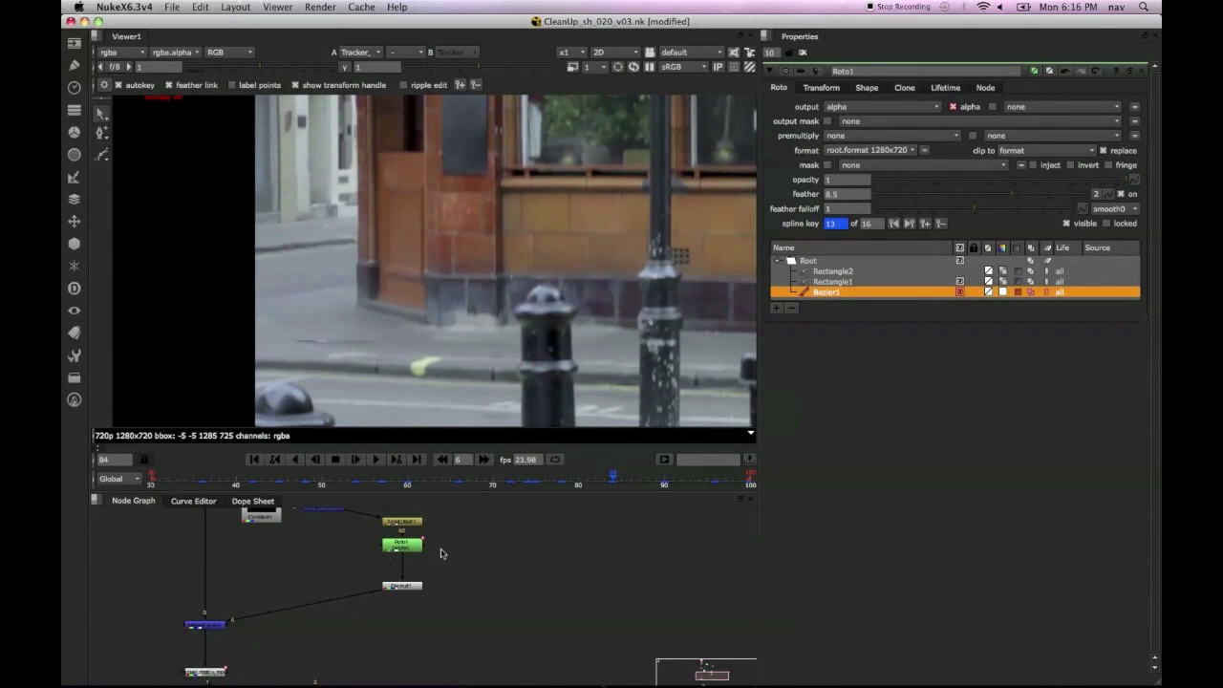
left_click(468, 563)
key("super+v")
left_click_drag(448, 539, 327, 509)
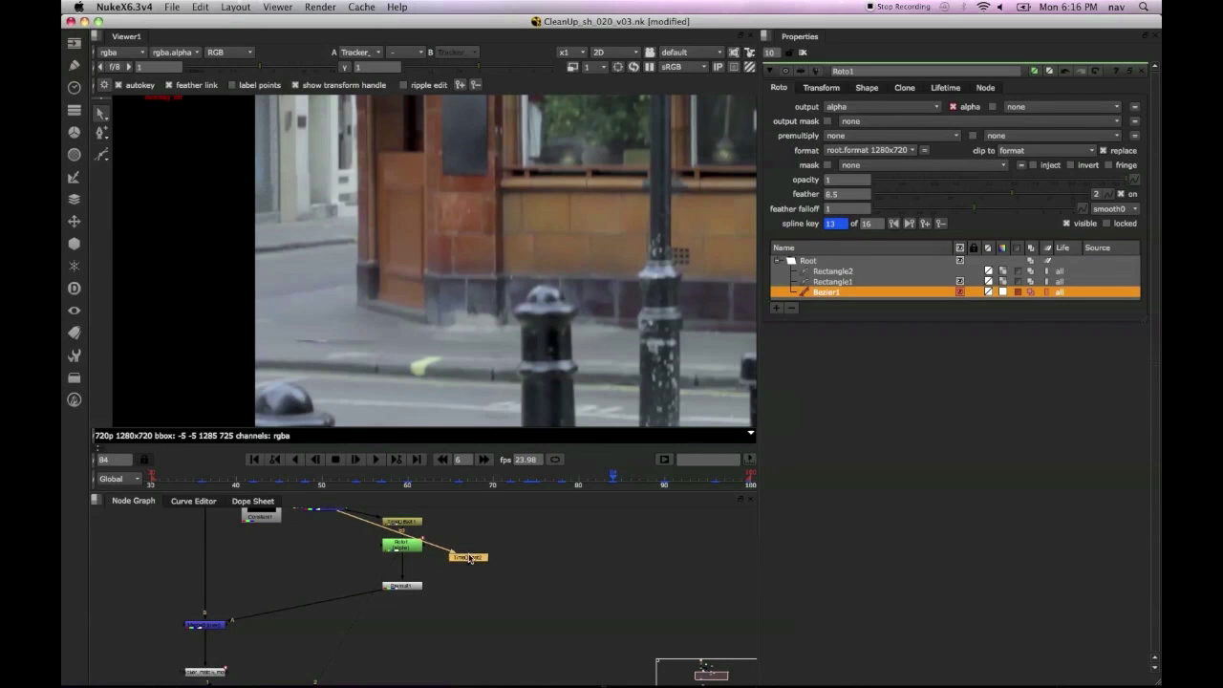
left_click_drag(468, 557, 333, 554)
Step: Set the second TimeOffset's time offset to 12 frames while viewing its output
double_click(332, 554)
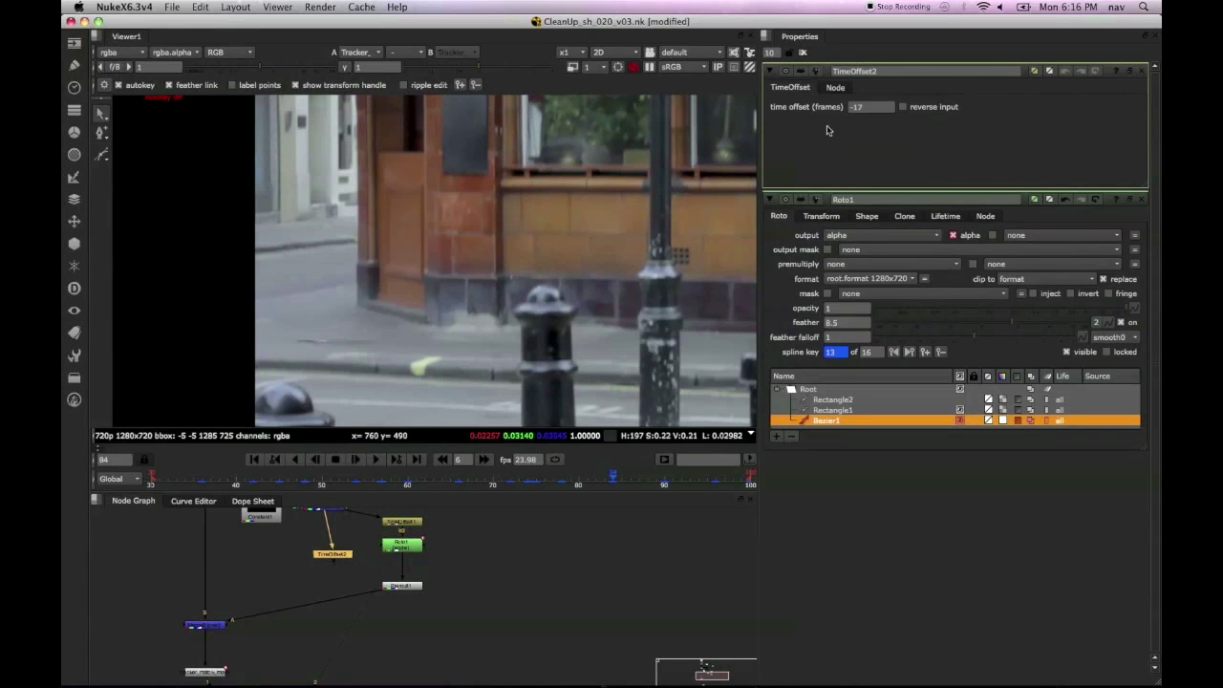
type("5")
left_click(333, 555)
key("1")
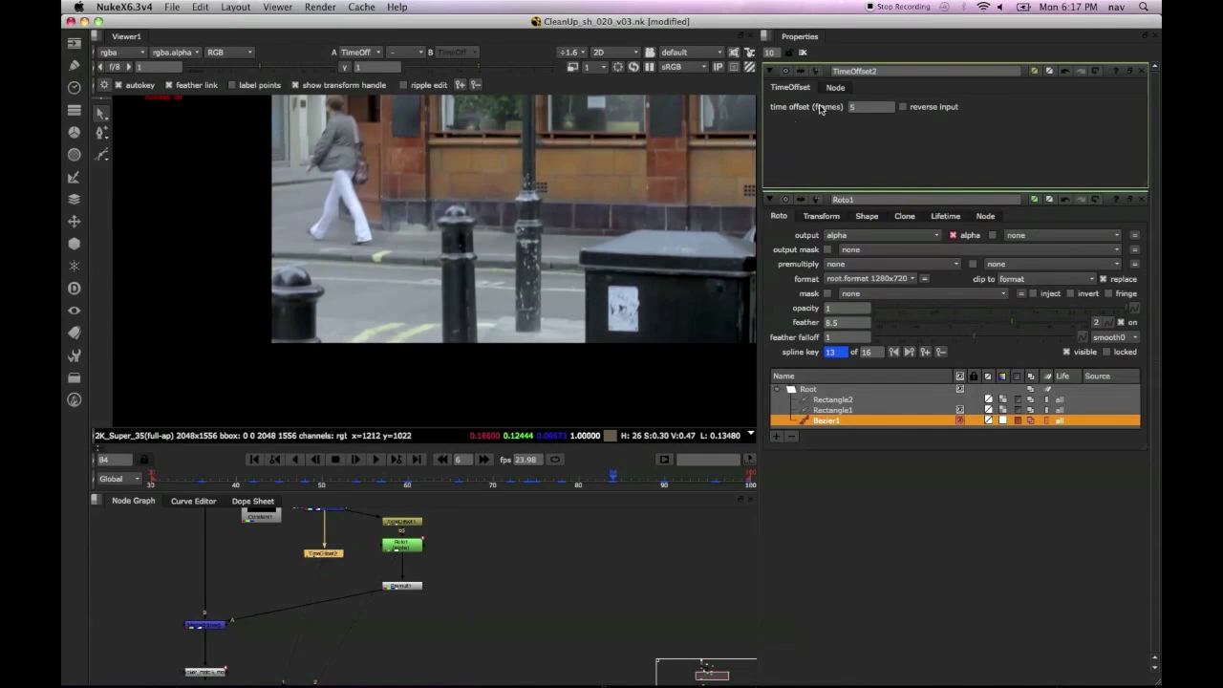
key("Up")
key("Up")
key("Up")
key("Up")
key("Up")
key("Up")
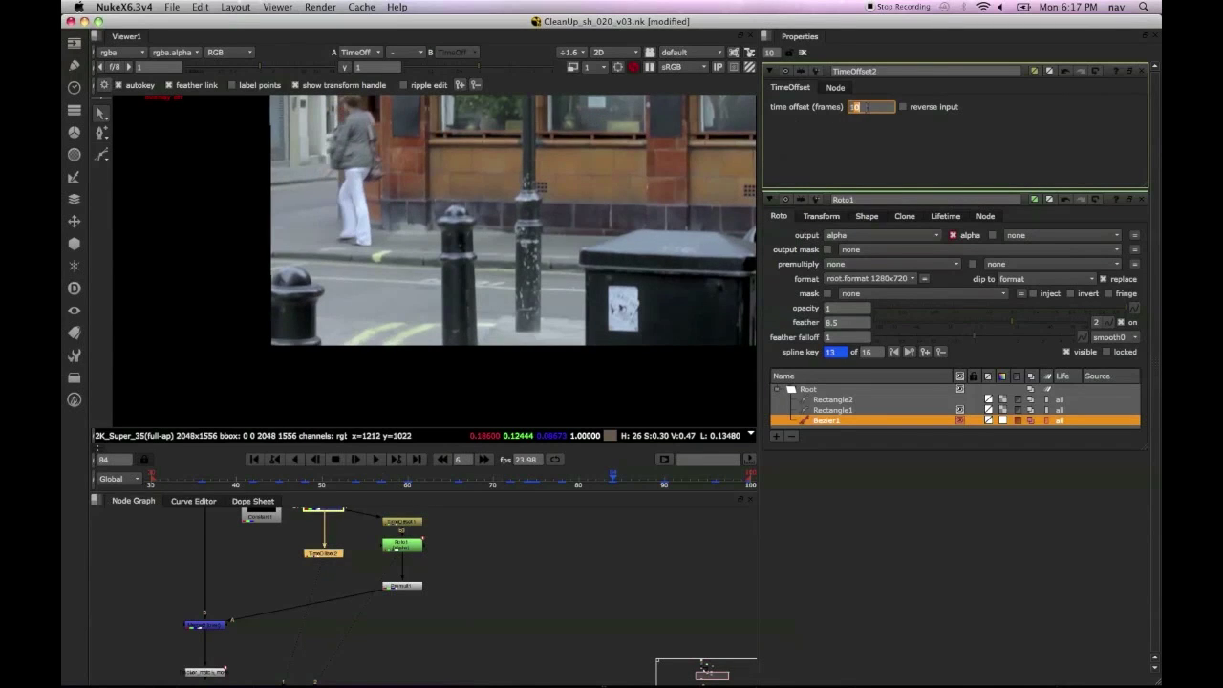
Step: Move Premult1 and the second TimeOffset upward in the node graph and view the Tracker output again
left_click(380, 589)
left_click_drag(403, 590, 403, 584)
left_click_drag(333, 555, 335, 544)
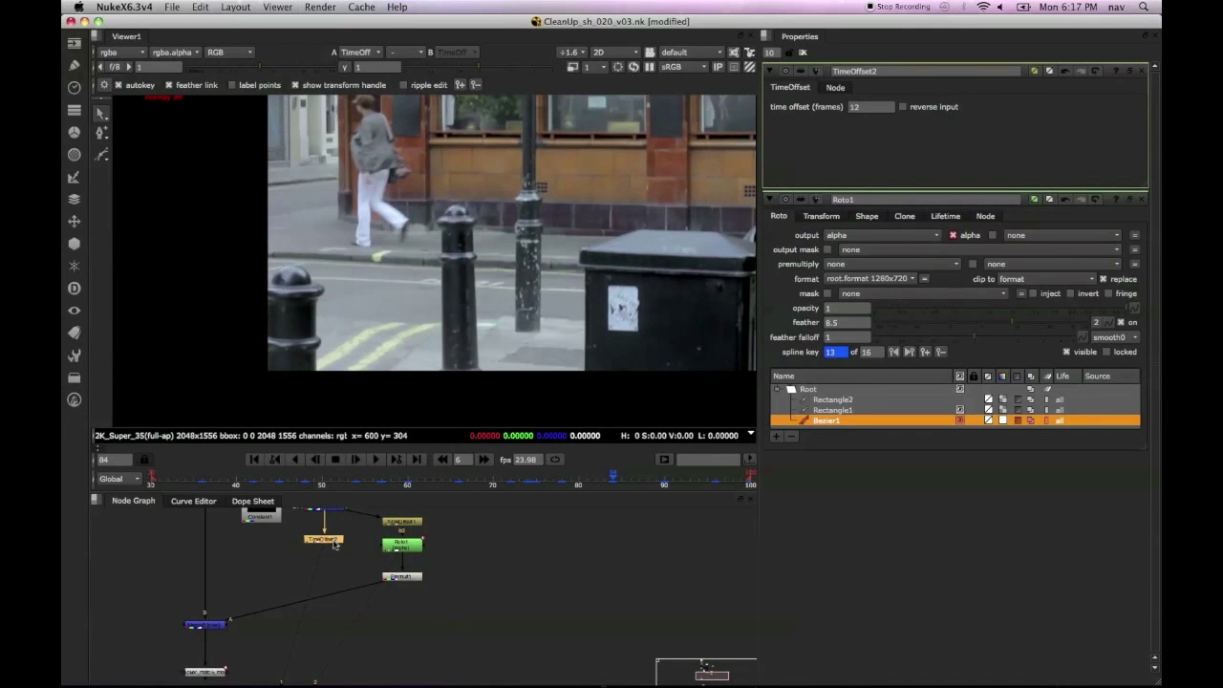
left_click(402, 577)
key("1")
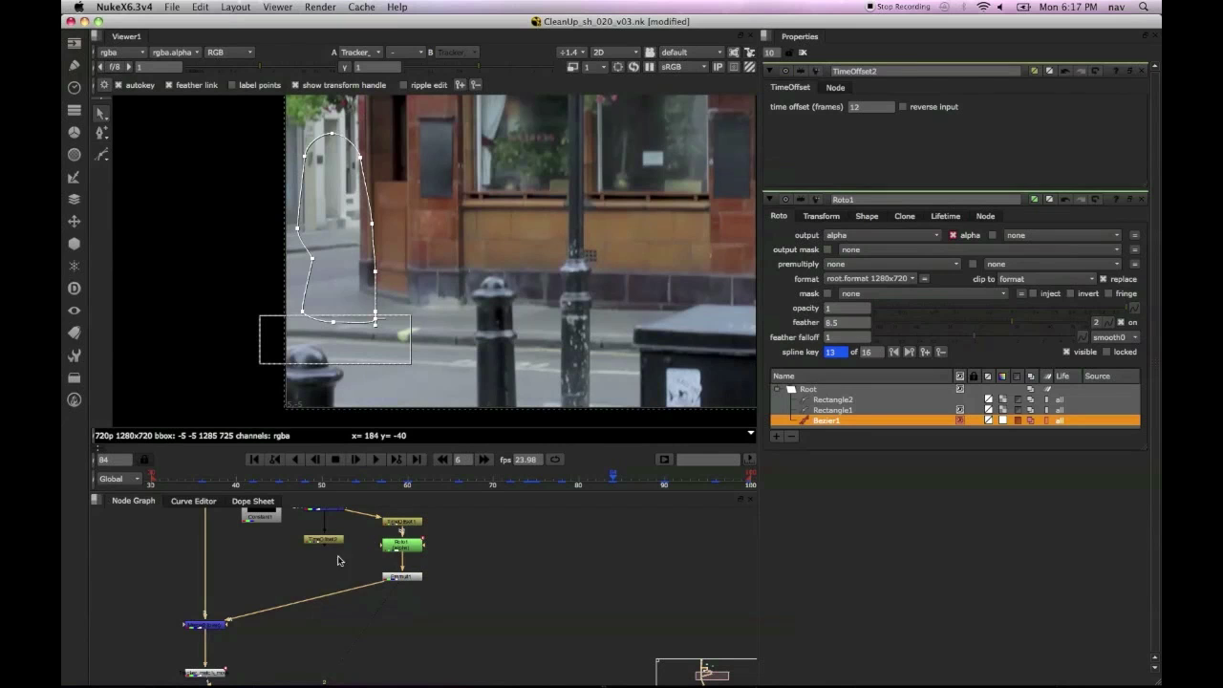
Step: Insert a RotoPaint node after Premult1 and before the patch merge, using the second TimeOffset as its bg1 input
left_click(327, 541)
left_click(312, 632)
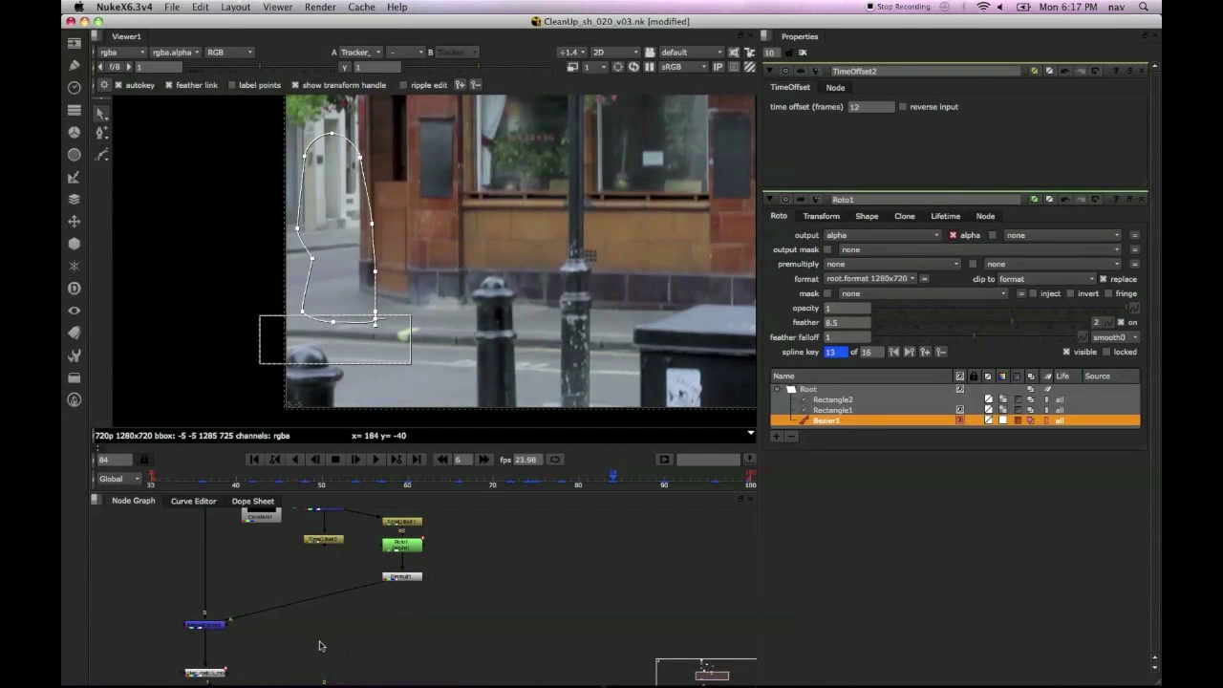
key("p")
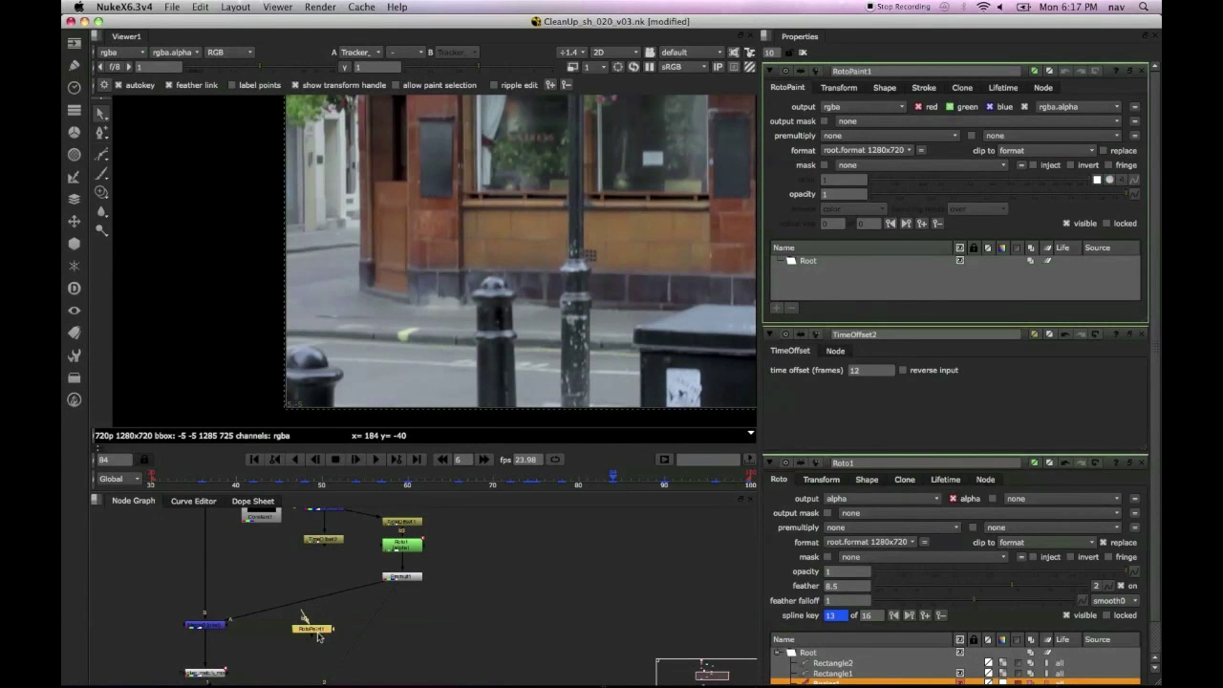
left_click_drag(314, 636, 287, 585)
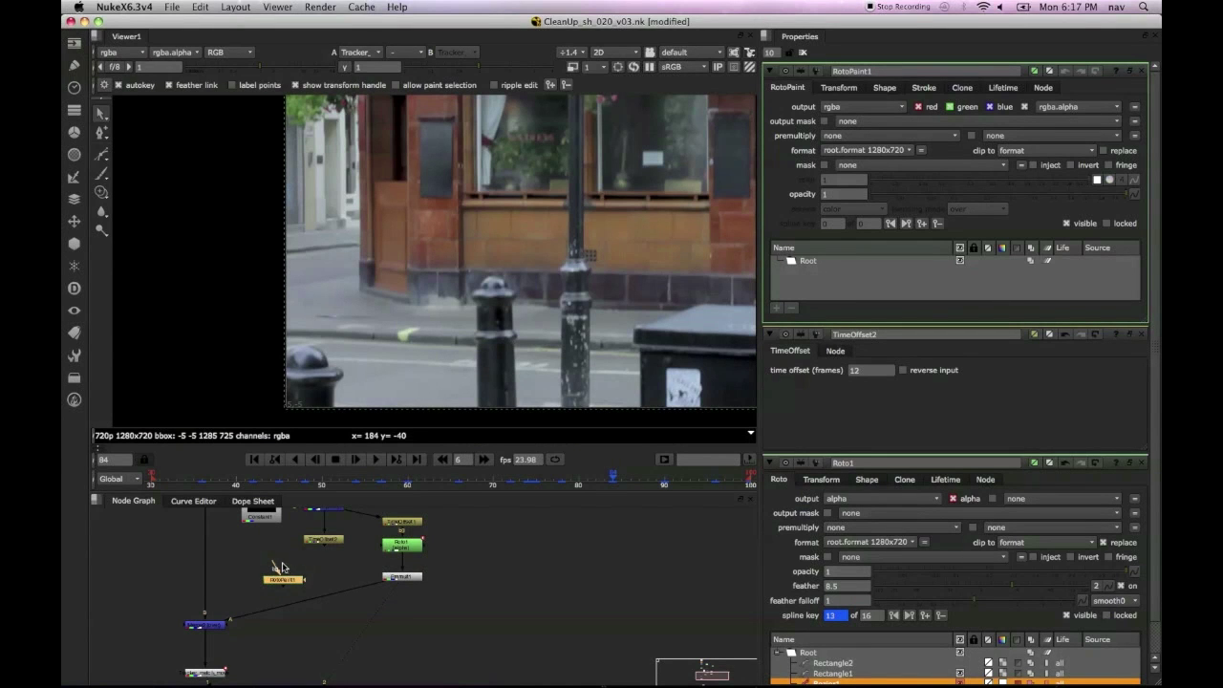
left_click_drag(283, 581, 402, 574)
scroll(378, 611, "up", 5)
scroll(345, 604, "down", 4)
left_click(444, 605)
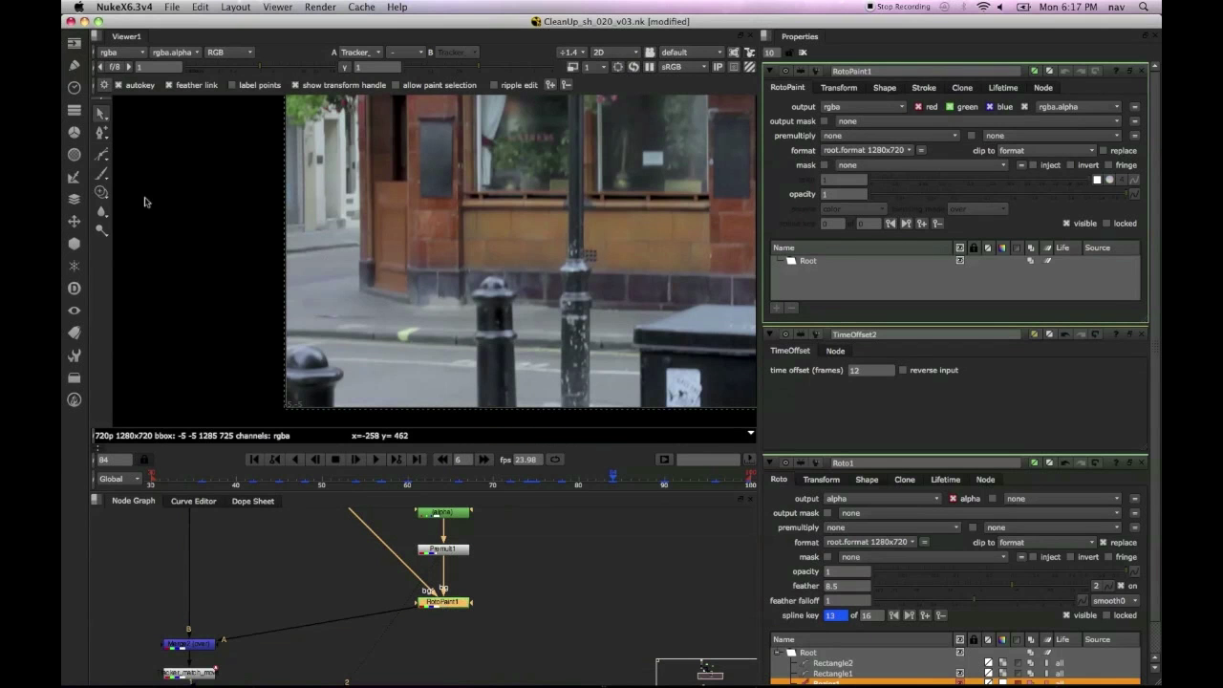
Step: Paint a Reveal stroke from bg 1 over the leftover mark above the kerb at frame 84, redoing it once, and advance to frame 85
left_click_drag(102, 192, 138, 206)
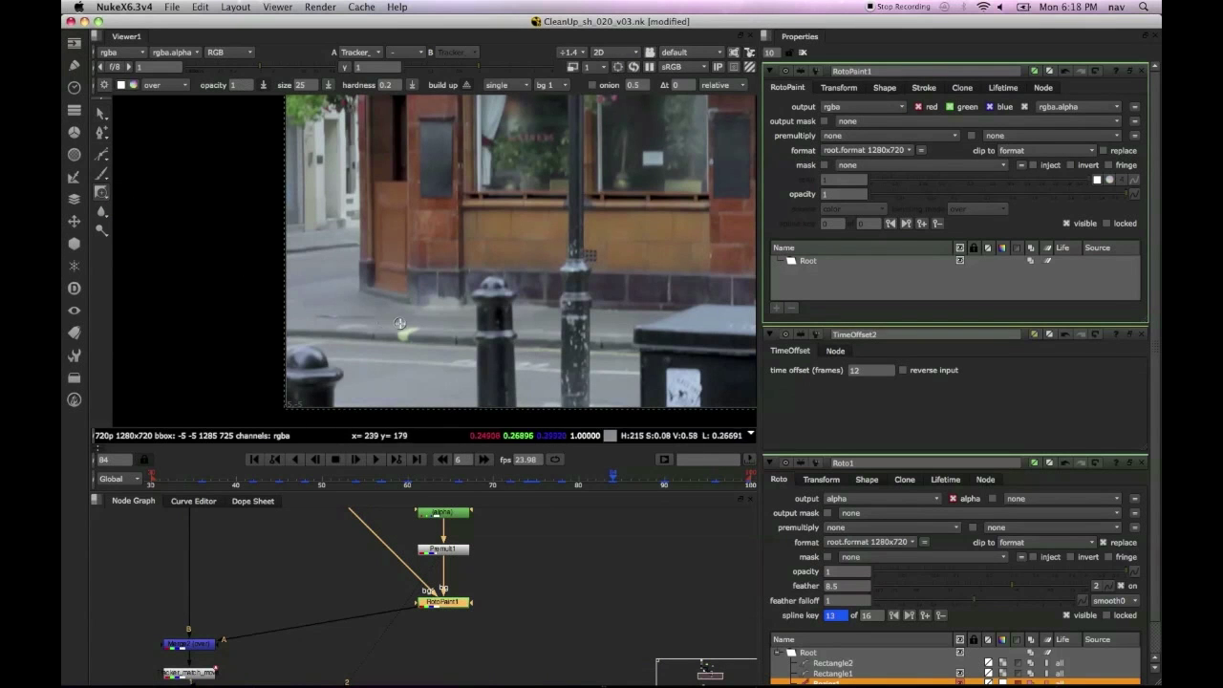
scroll(320, 313, "up", 5)
left_click_drag(335, 312, 393, 313)
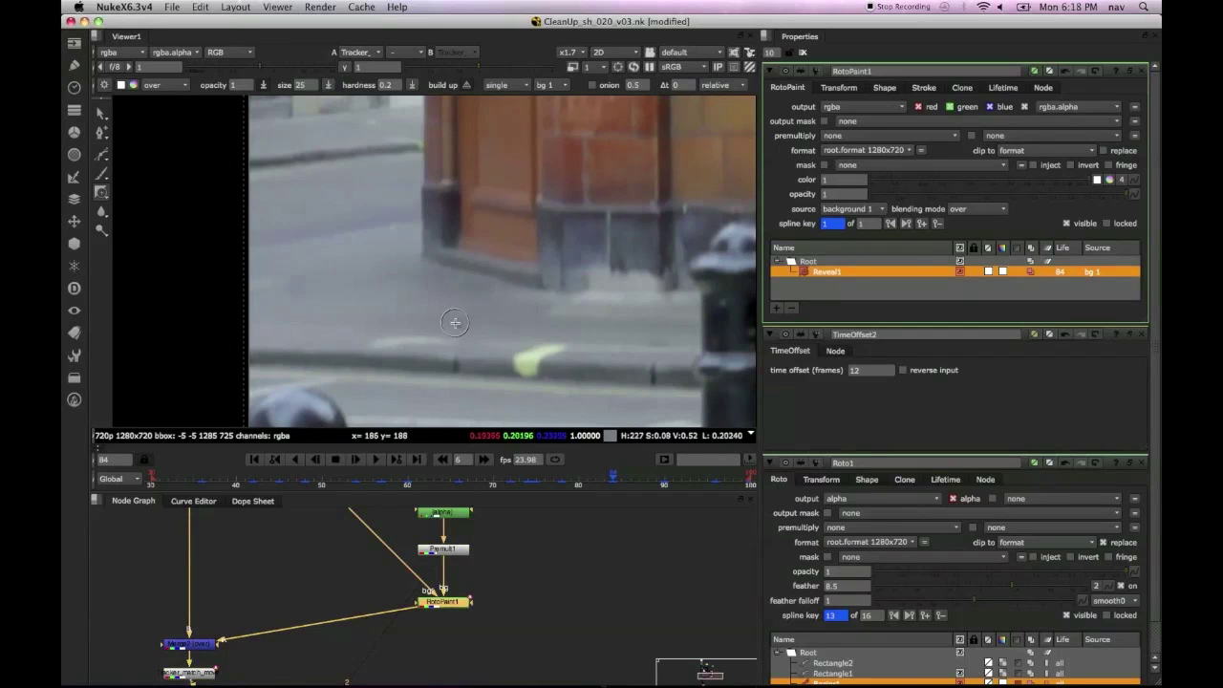
key("super+z")
left_click_drag(321, 319, 408, 316)
left_click(353, 460)
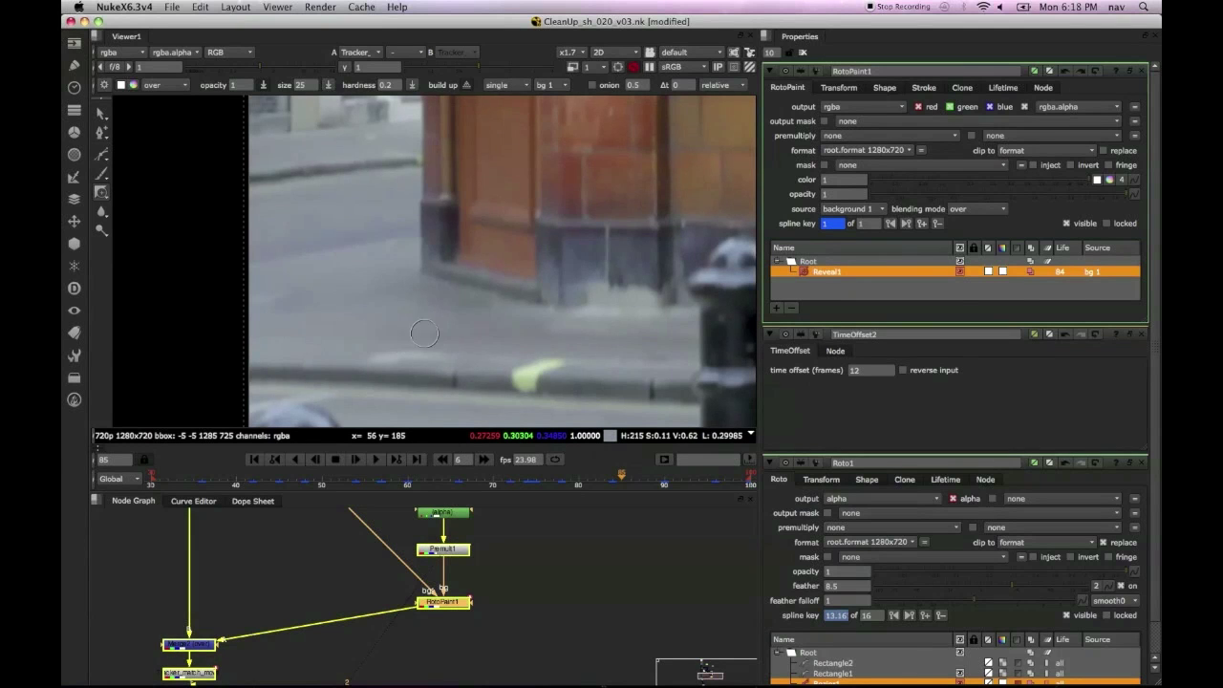
Step: Compare the outputs of the second TimeOffset, Premult1, the RotoPaint and the Tracker in the viewer at frame 85
scroll(388, 334, "down", 3)
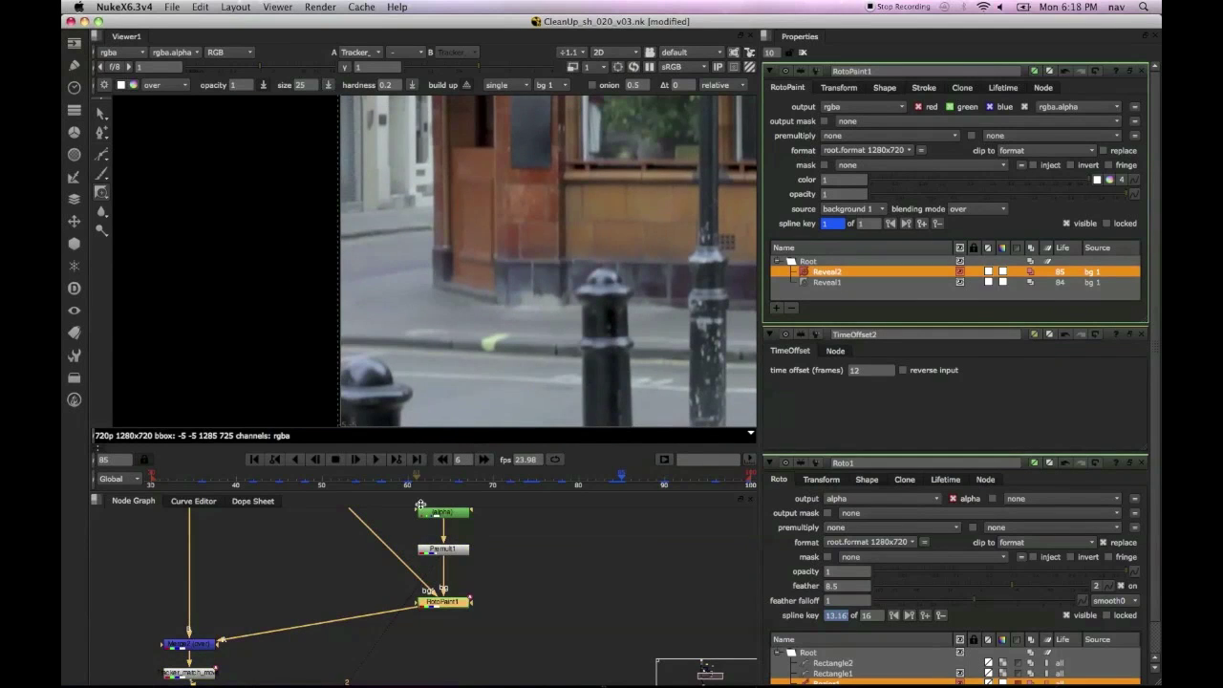
scroll(373, 576, "down", 2)
middle_click_drag(373, 576, 378, 602)
left_click(375, 563)
key("1")
scroll(487, 134, "up", 2)
left_click(437, 592)
key("1")
middle_click_drag(434, 251, 400, 329)
key("2")
key("1")
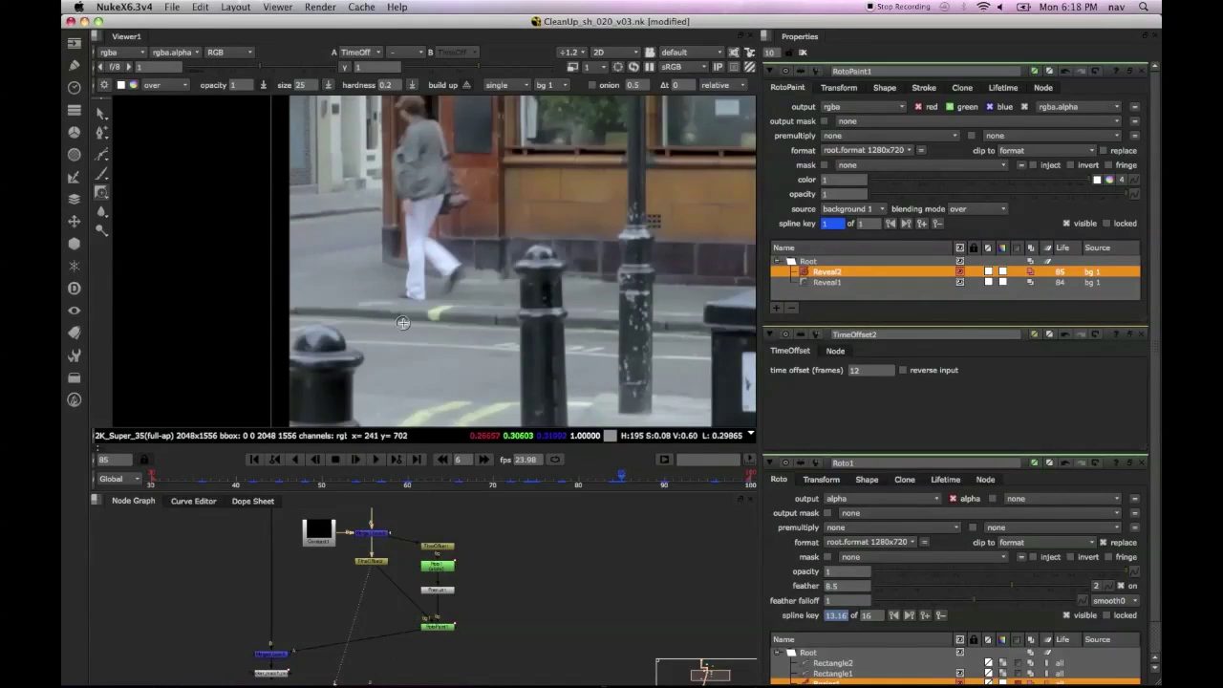
left_click(433, 628)
key("1")
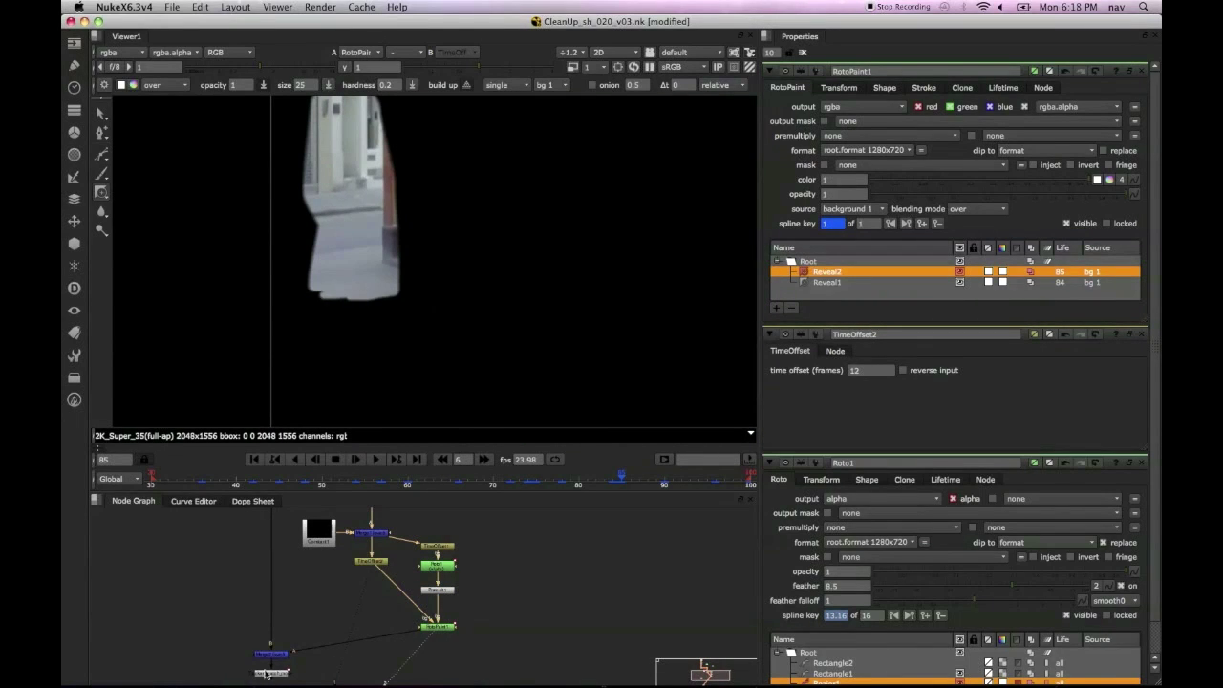
left_click(271, 675)
key("1")
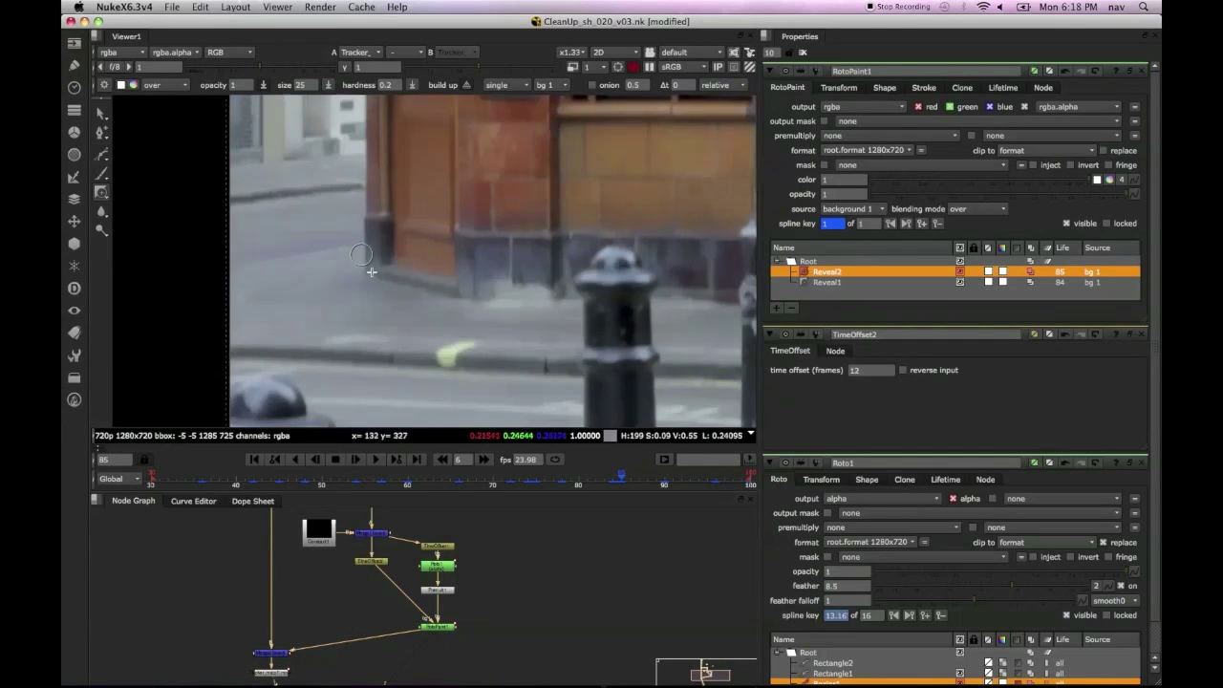
Step: Advance to frame 86 and paint Reveal strokes from bg 1 along the picture's left edge and over the leftover mark above the kerb
left_click(356, 465)
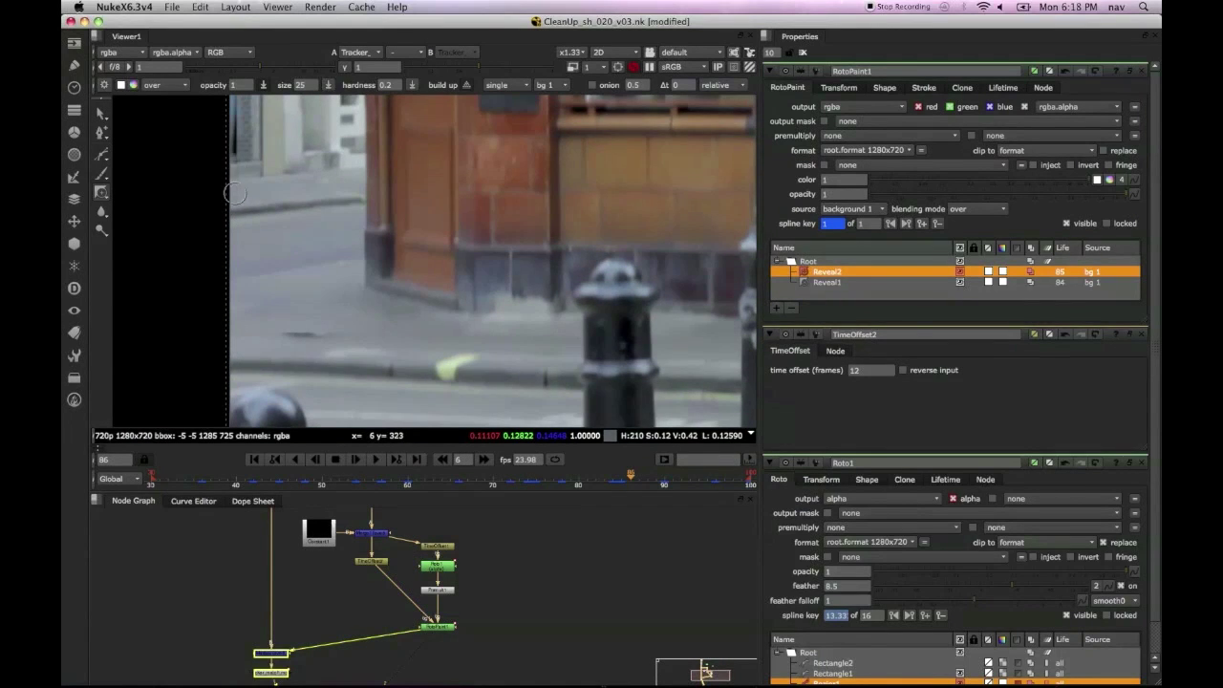
left_click_drag(238, 106, 229, 128)
scroll(229, 128, "down", 1)
middle_click_drag(229, 128, 236, 198)
left_click_drag(242, 208, 241, 160)
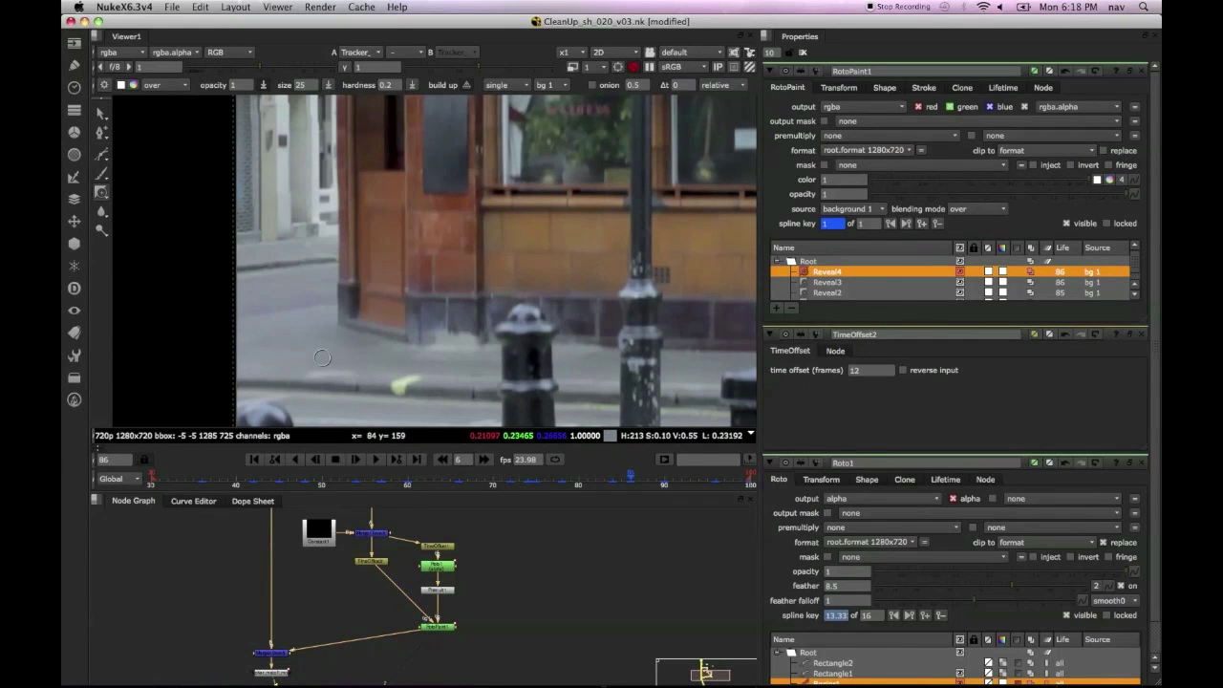
left_click_drag(322, 357, 351, 364)
Step: Advance to frame 87 and paint a Reveal stroke from bg 1 over the dark strip at the picture's left edge
left_click(356, 461)
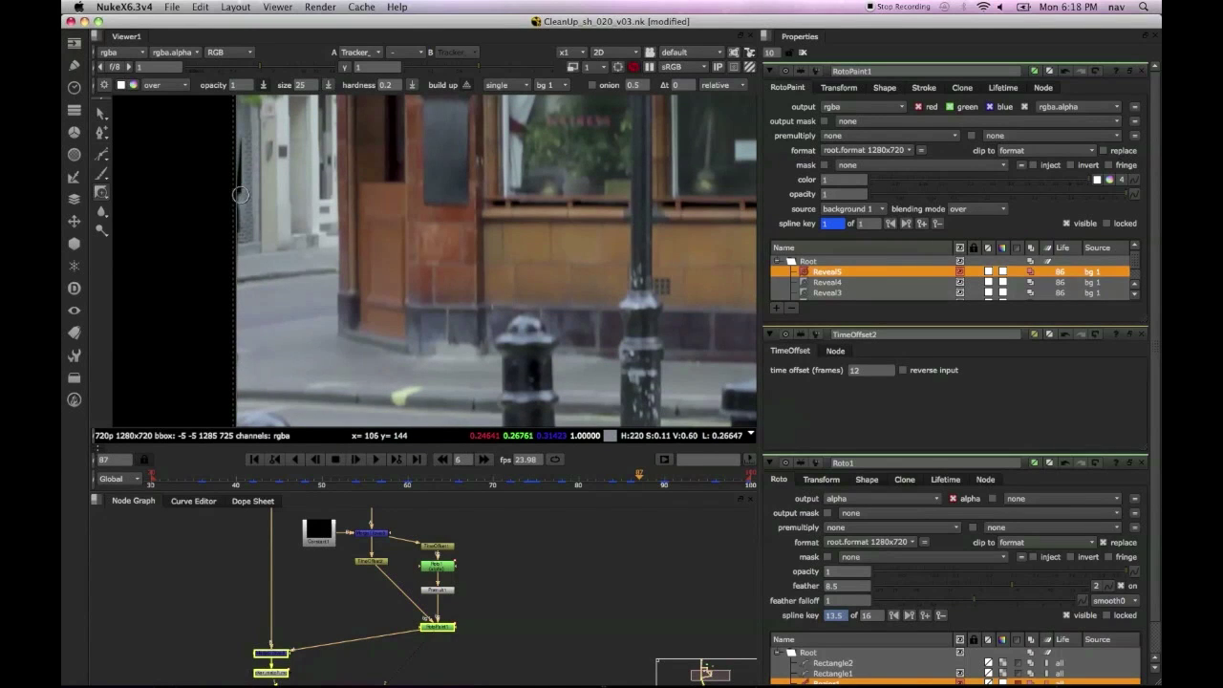
scroll(240, 182, "up", 1)
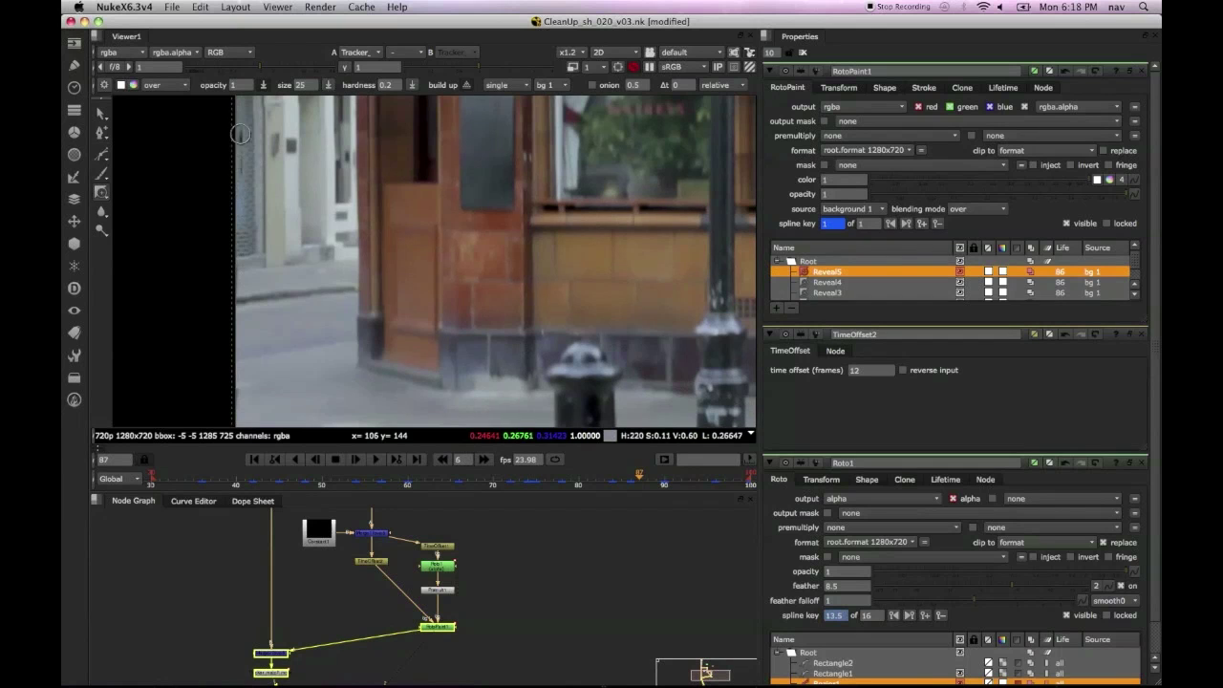
left_click_drag(238, 187, 216, 221)
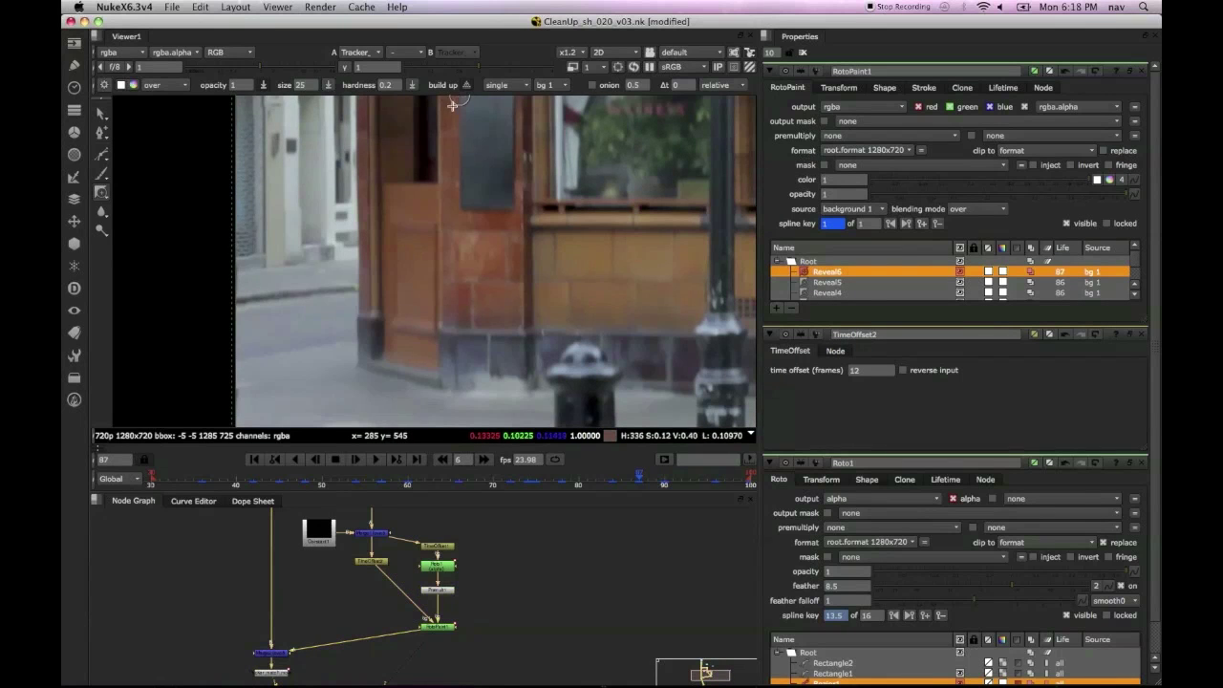
middle_click_drag(306, 314, 281, 234)
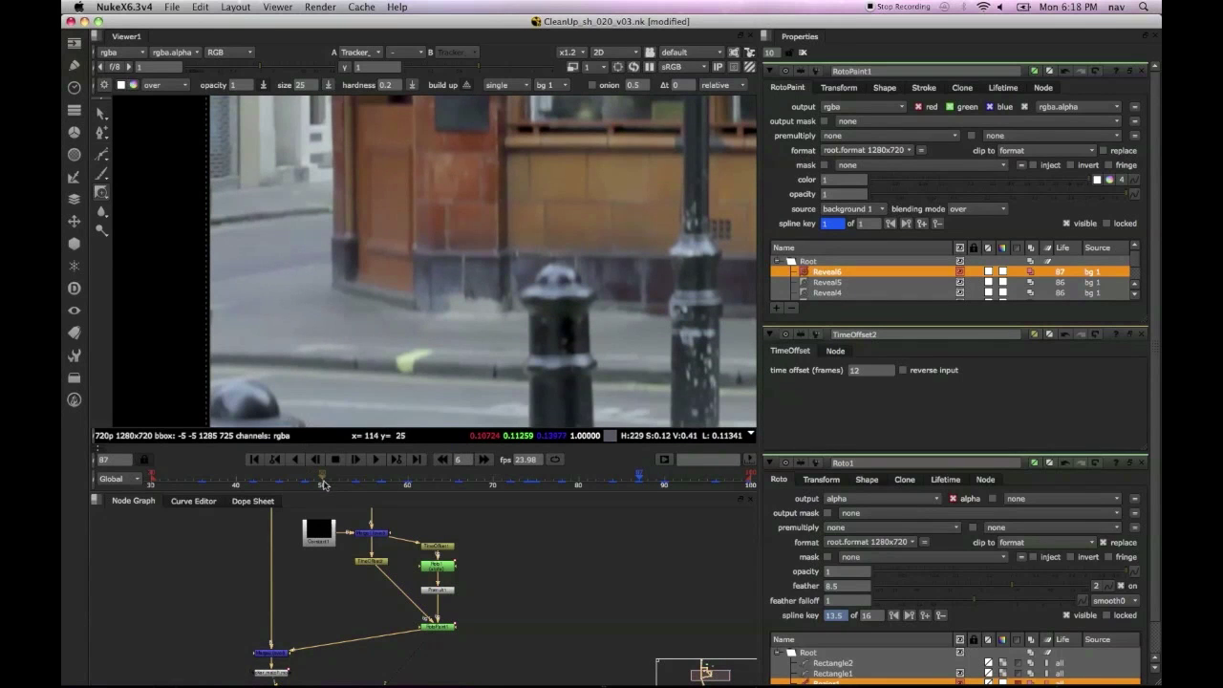
Step: At frame 88, enlarge the Reveal brush to size 39 and paint out the mark above the kerb and the black strip along the picture's left edge
left_click(357, 461)
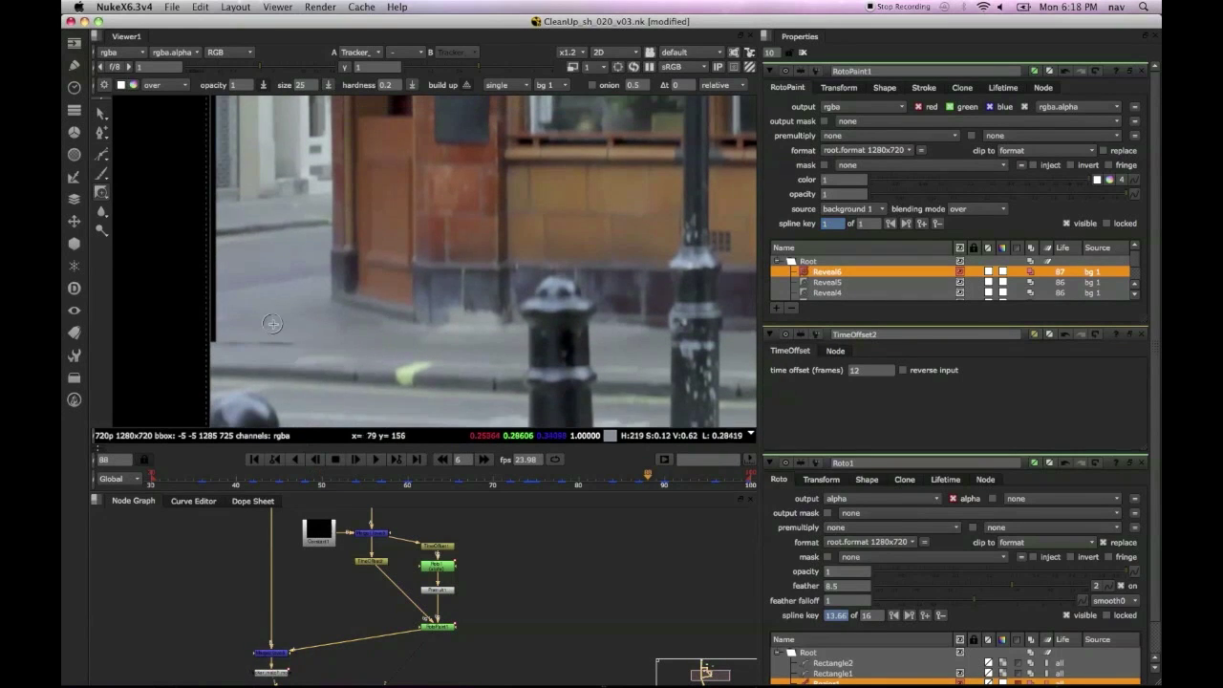
left_click_drag(265, 336, 274, 336, "shift")
left_click_drag(304, 343, 210, 340)
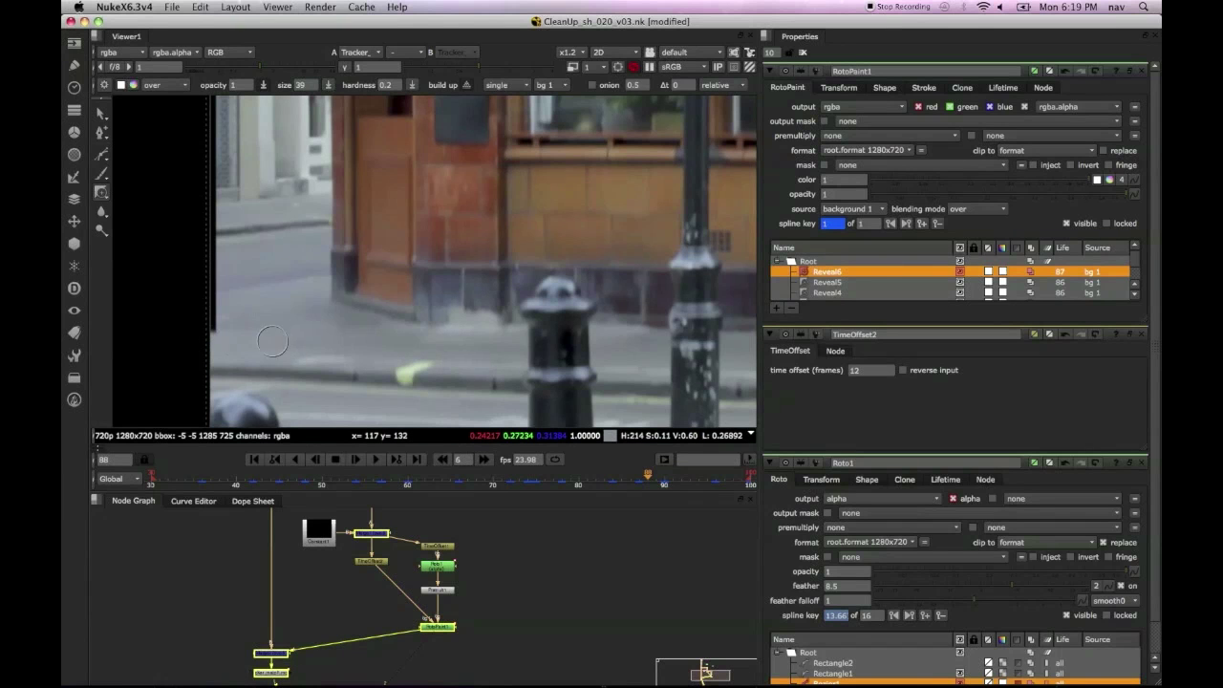
middle_click_drag(237, 298, 272, 364)
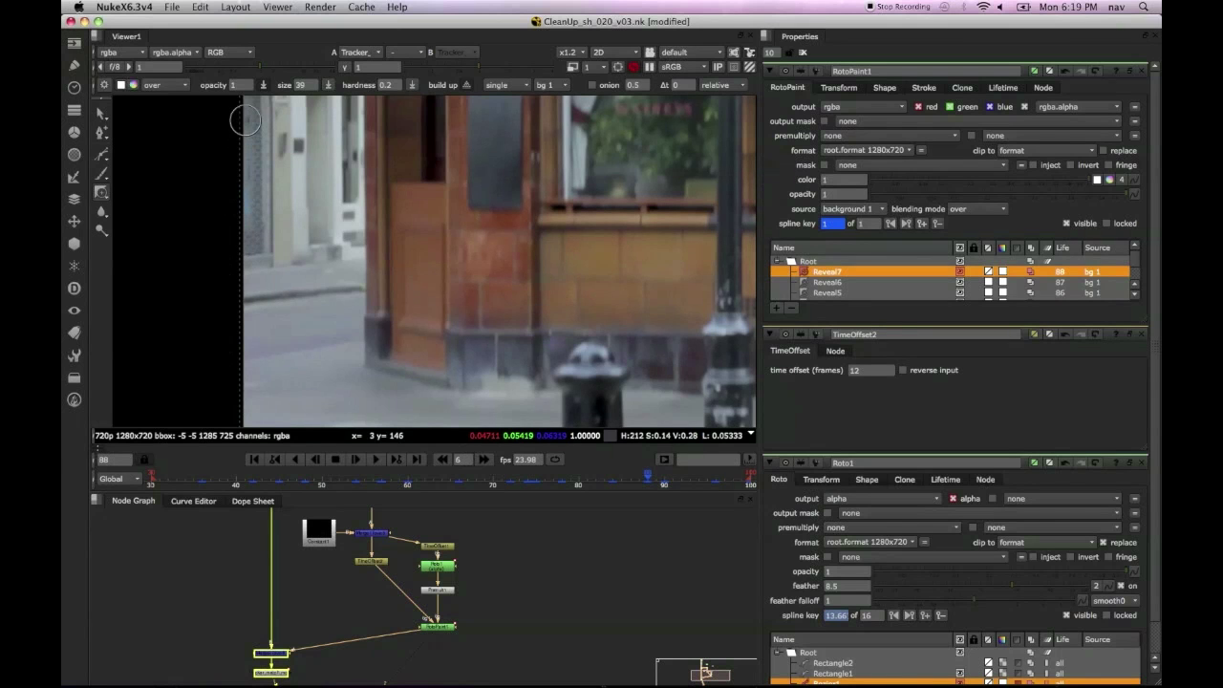
left_click_drag(239, 131, 239, 126)
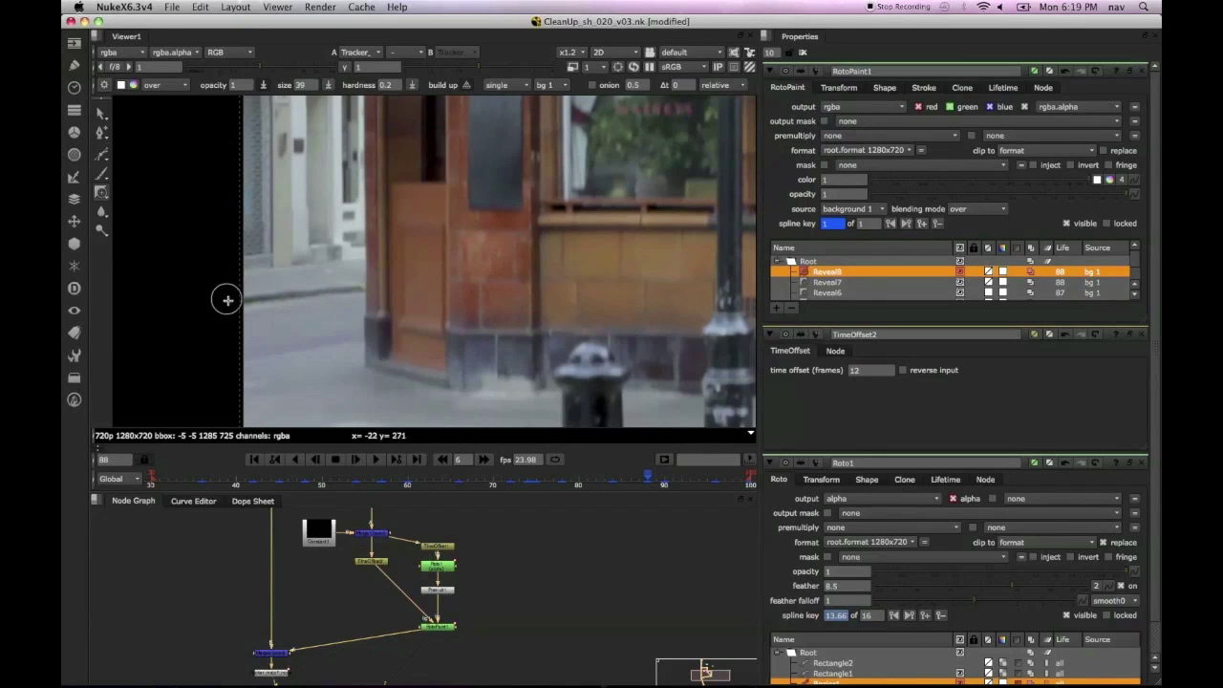
scroll(297, 243, "down", 1)
middle_click_drag(296, 243, 282, 203)
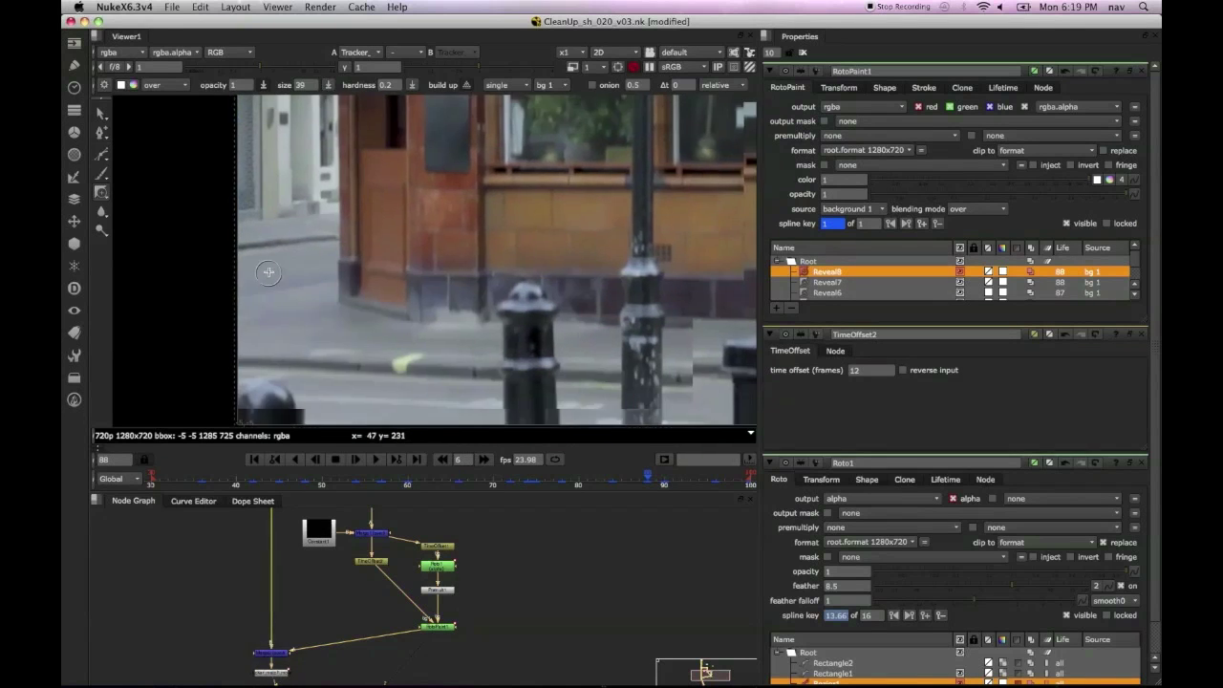
Step: Paint Reveal strokes from bg 1 over the black strip along the picture's left edge at frames 89 and 90
left_click(357, 460)
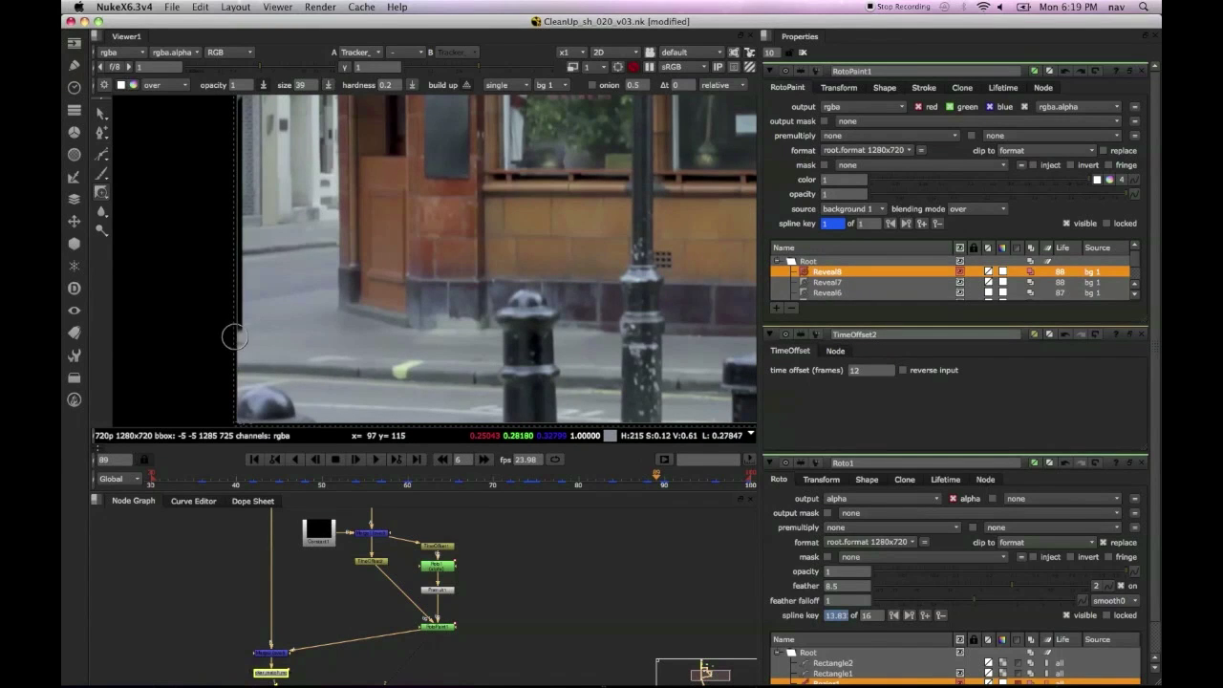
middle_click_drag(240, 309, 244, 331)
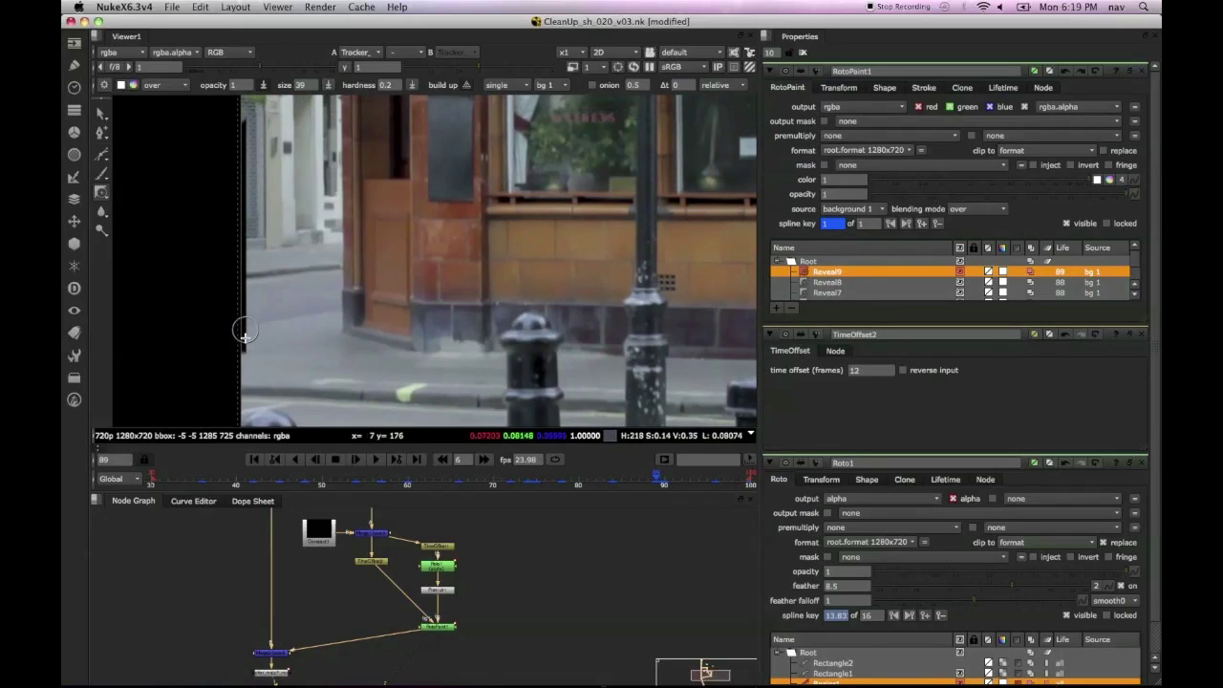
mouse_move(244, 359)
left_mouse_down()
mouse_move(240, 238)
mouse_move(241, 271)
left_mouse_up()
left_click_drag(241, 183, 239, 112)
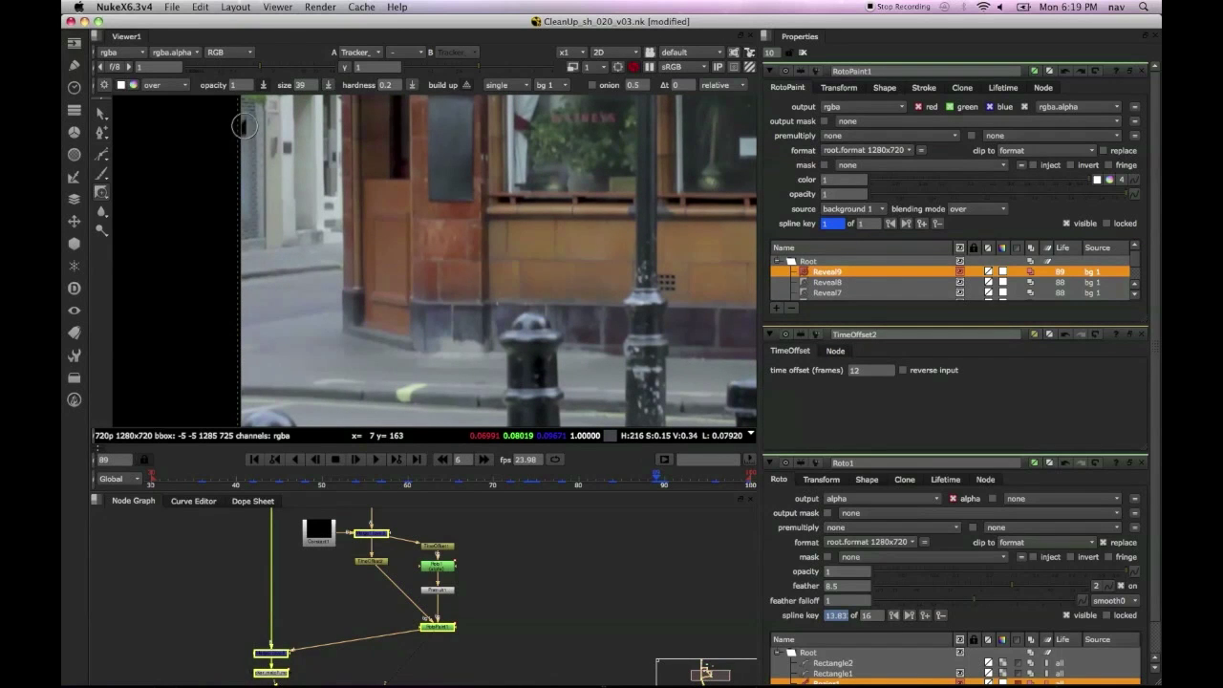
left_click(352, 459)
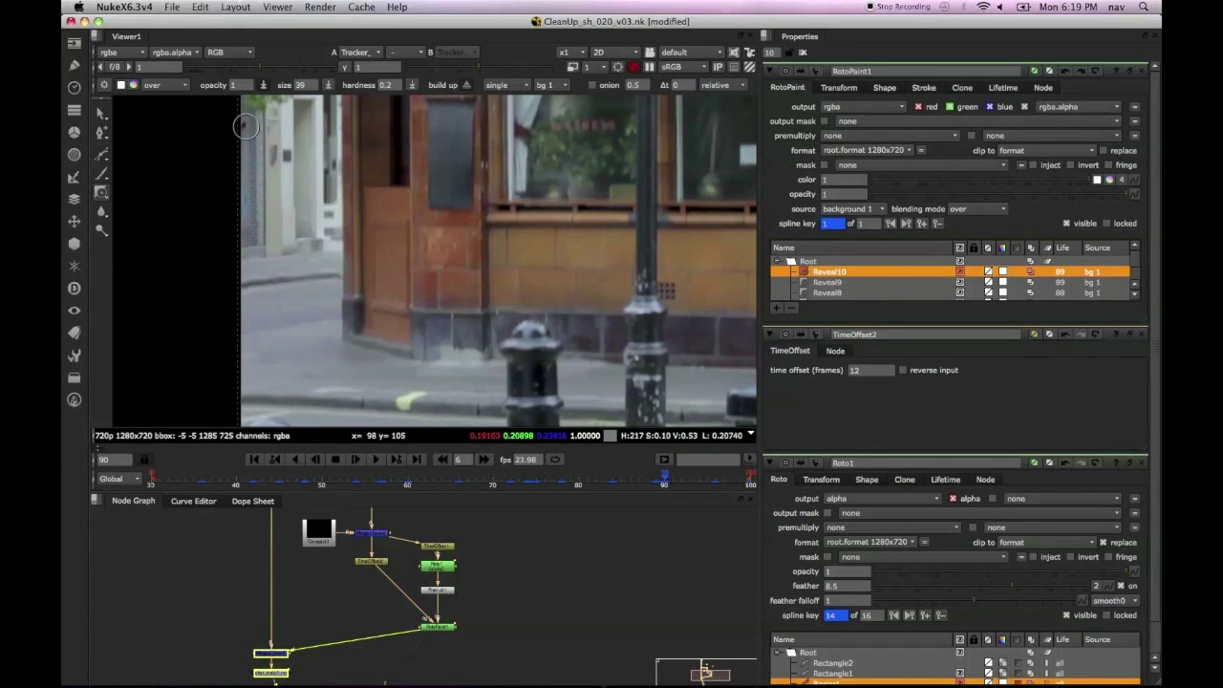
left_click_drag(243, 238, 242, 357)
Step: Set the second TimeOffset's time offset to 15 frames
double_click(369, 563)
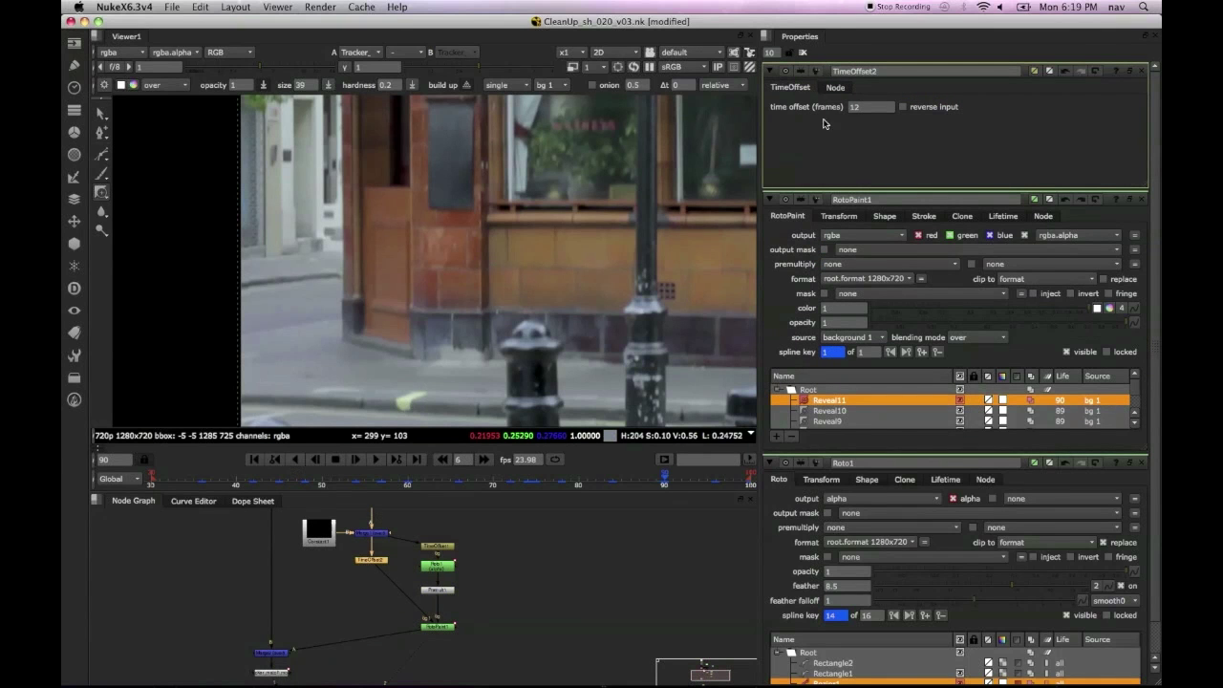
key("Down")
key("Down")
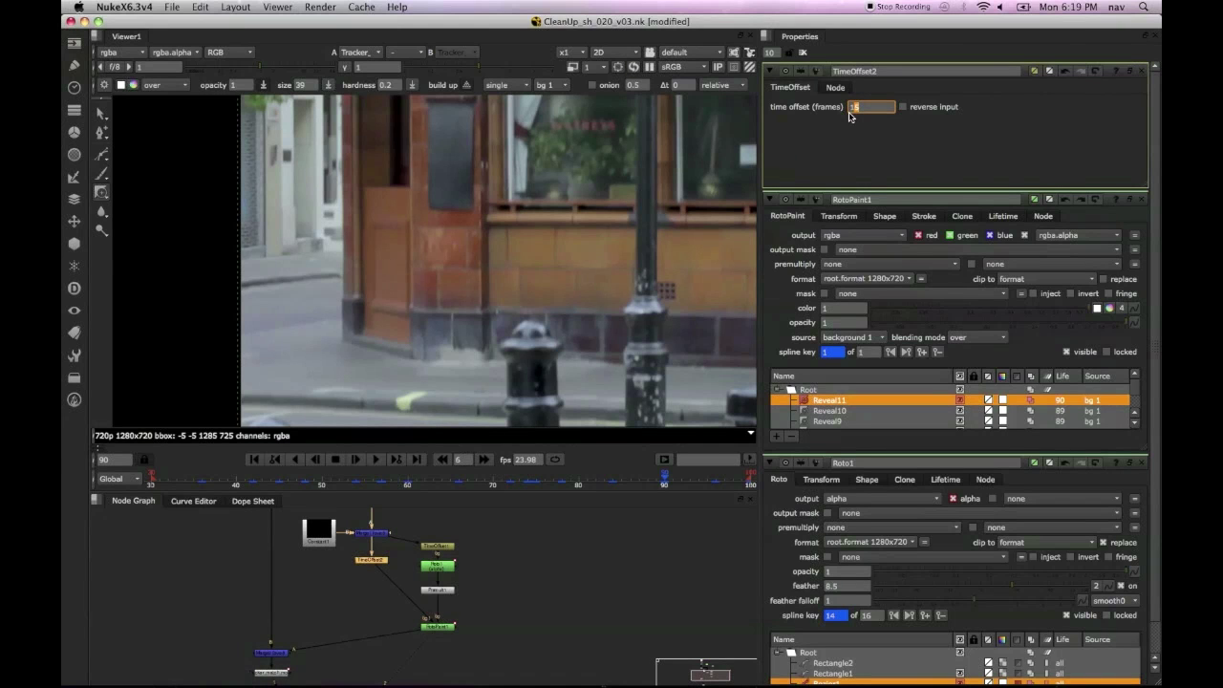
Step: Paint Reveal strokes from bg 1 over the kerb-side leftovers and the black left-edge strip at frames 91 and 92
left_click(354, 459)
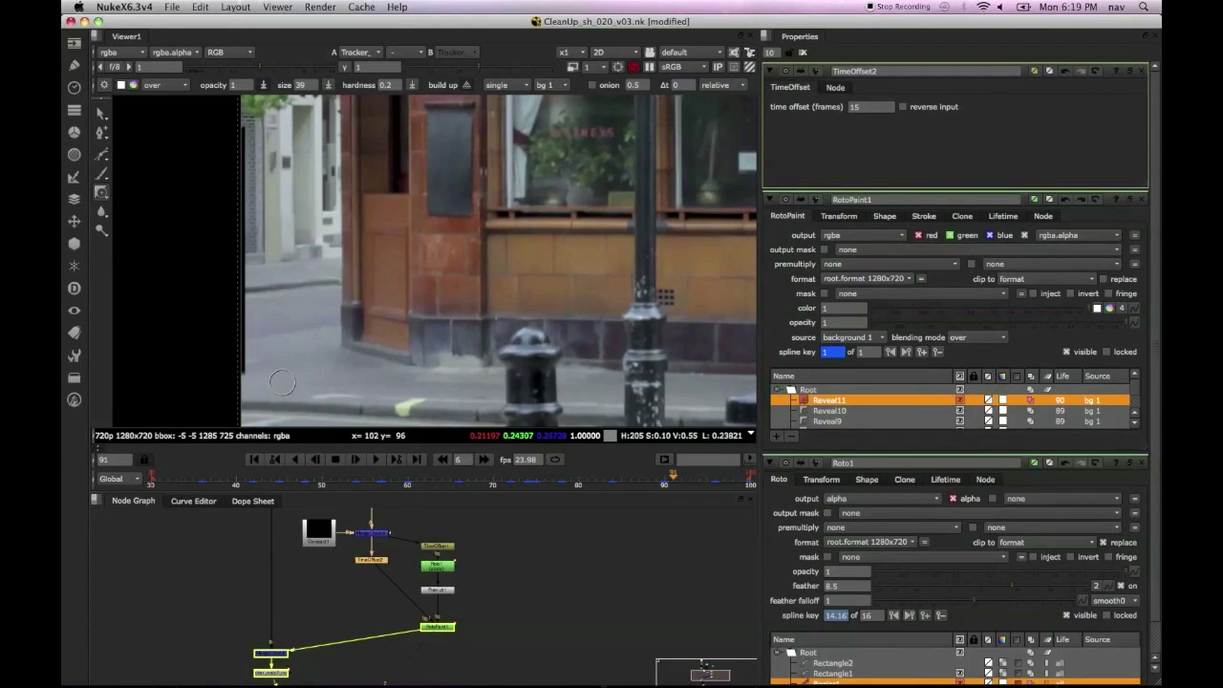
left_click_drag(284, 382, 237, 351)
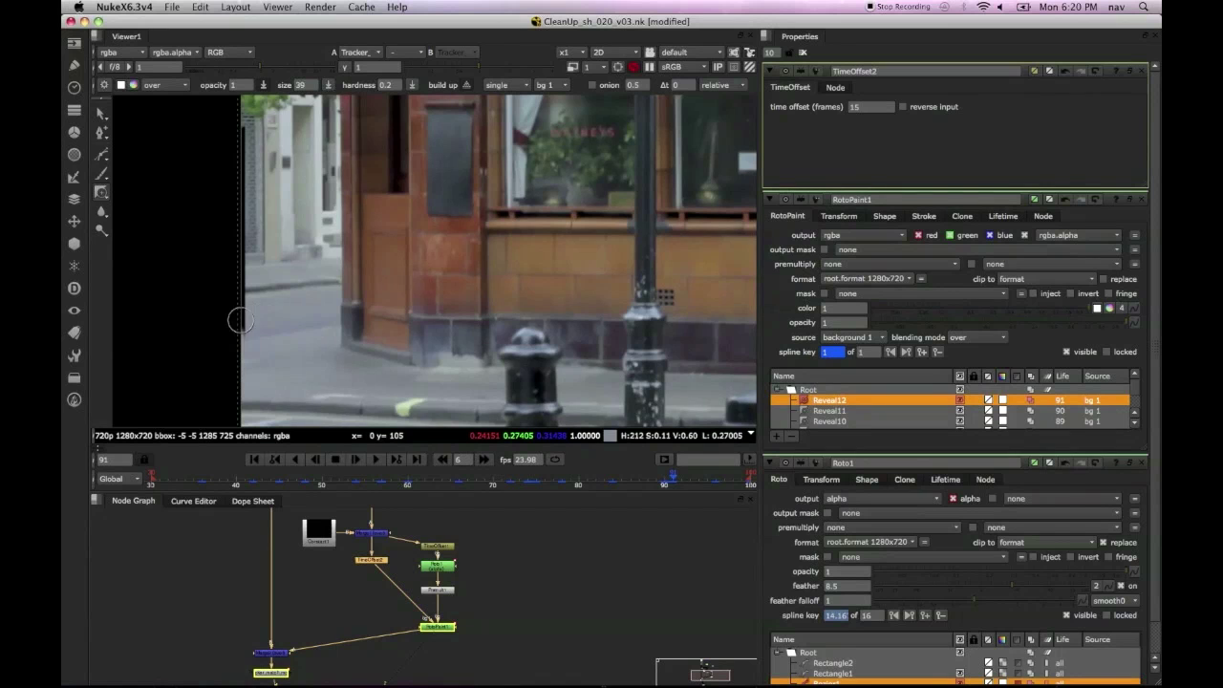
mouse_move(245, 230)
left_mouse_down()
mouse_move(239, 123)
mouse_move(234, 141)
left_mouse_up()
key("Right")
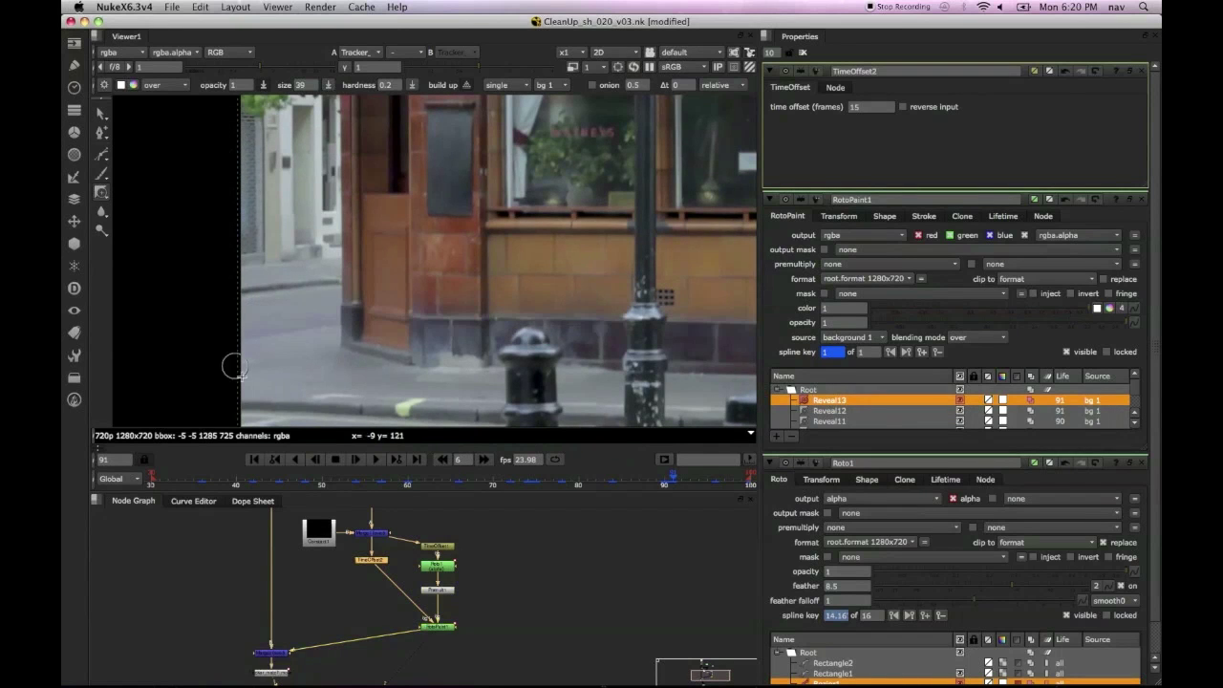
left_click_drag(300, 388, 294, 387)
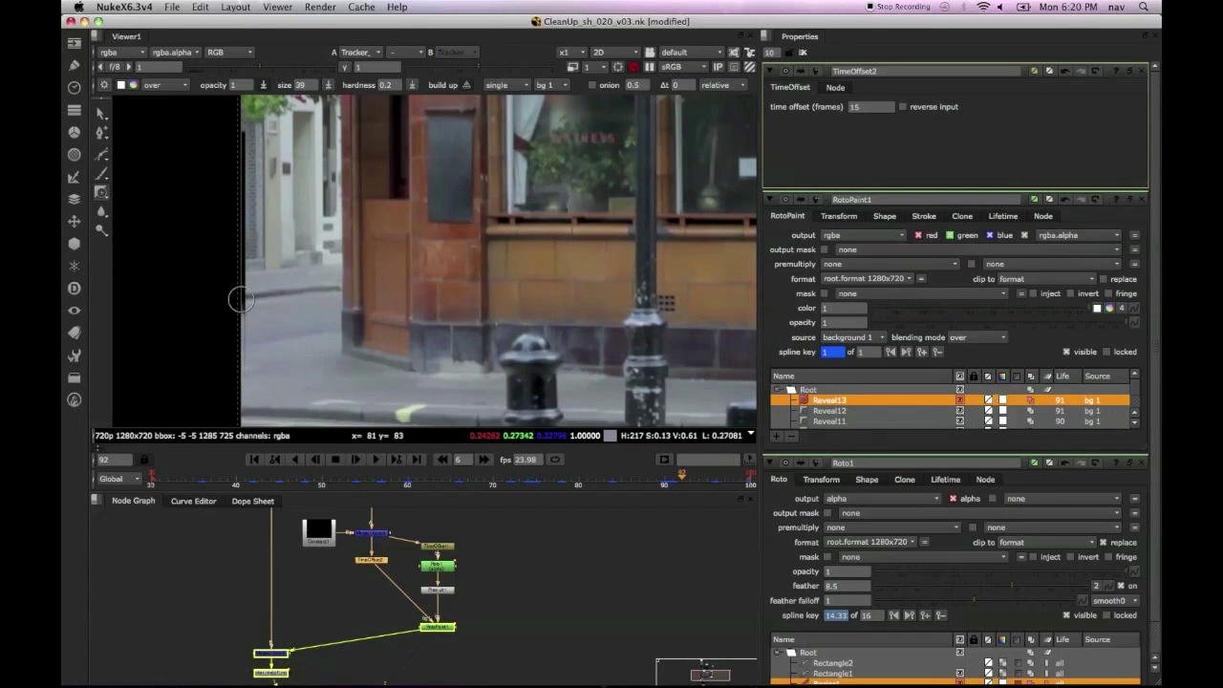
left_click_drag(244, 255, 245, 122)
Step: Step through frames 93, 94 and 95, painting Reveal strokes from bg 1 over the black strip at the picture's left edge on each
key("Right")
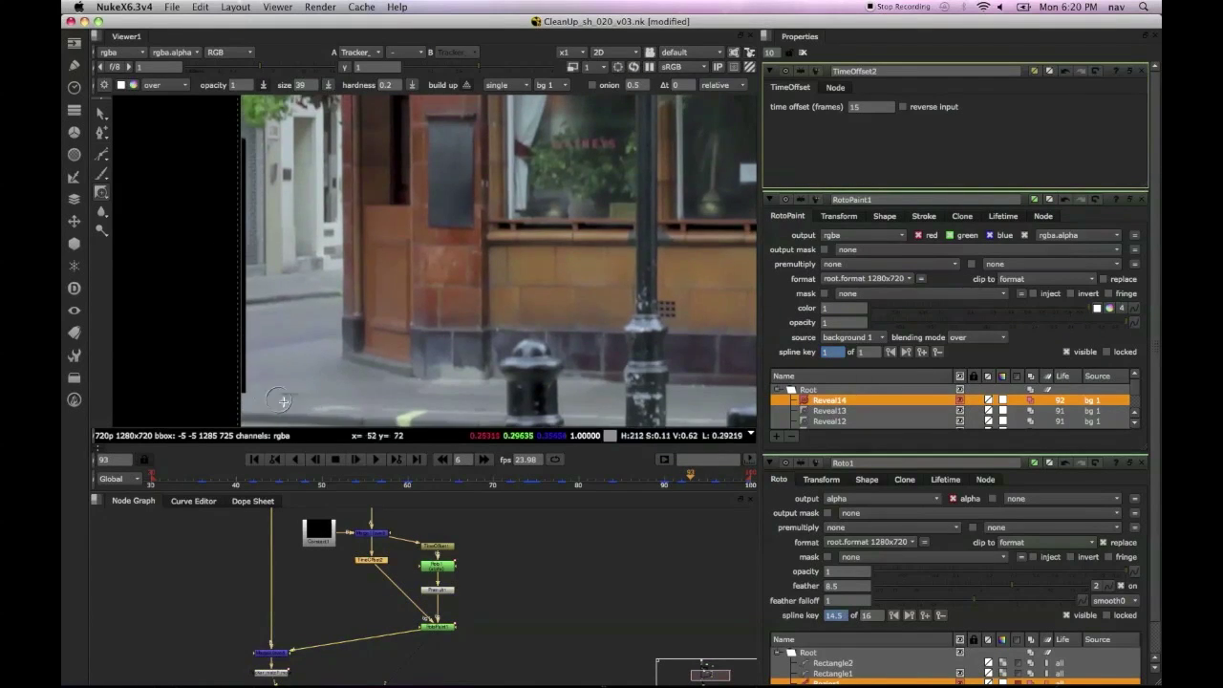
left_click_drag(302, 393, 285, 394)
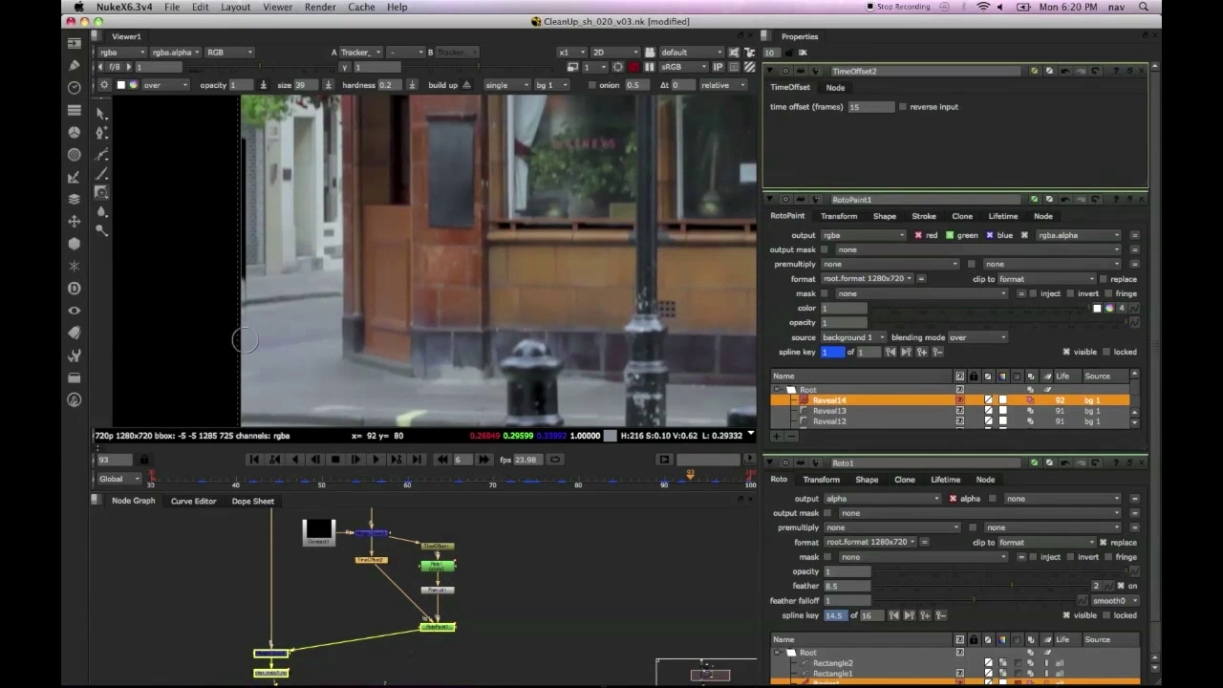
mouse_move(238, 149)
left_mouse_down()
mouse_move(240, 254)
mouse_move(240, 209)
left_mouse_up()
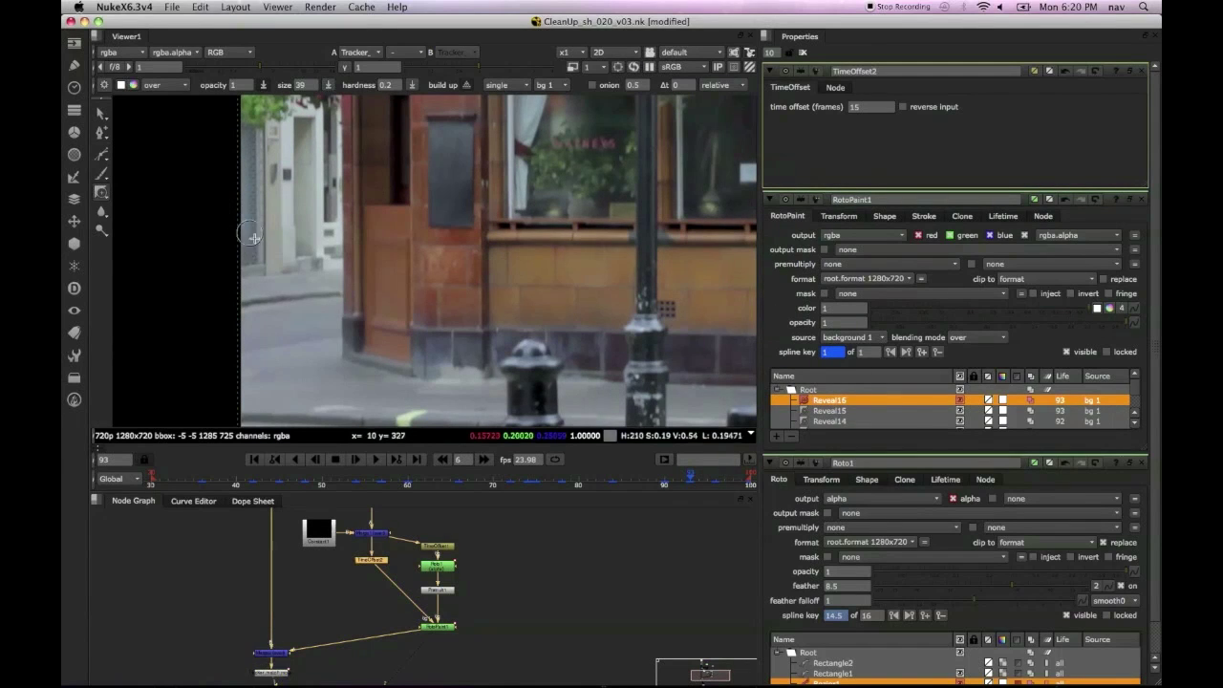
left_click(358, 459)
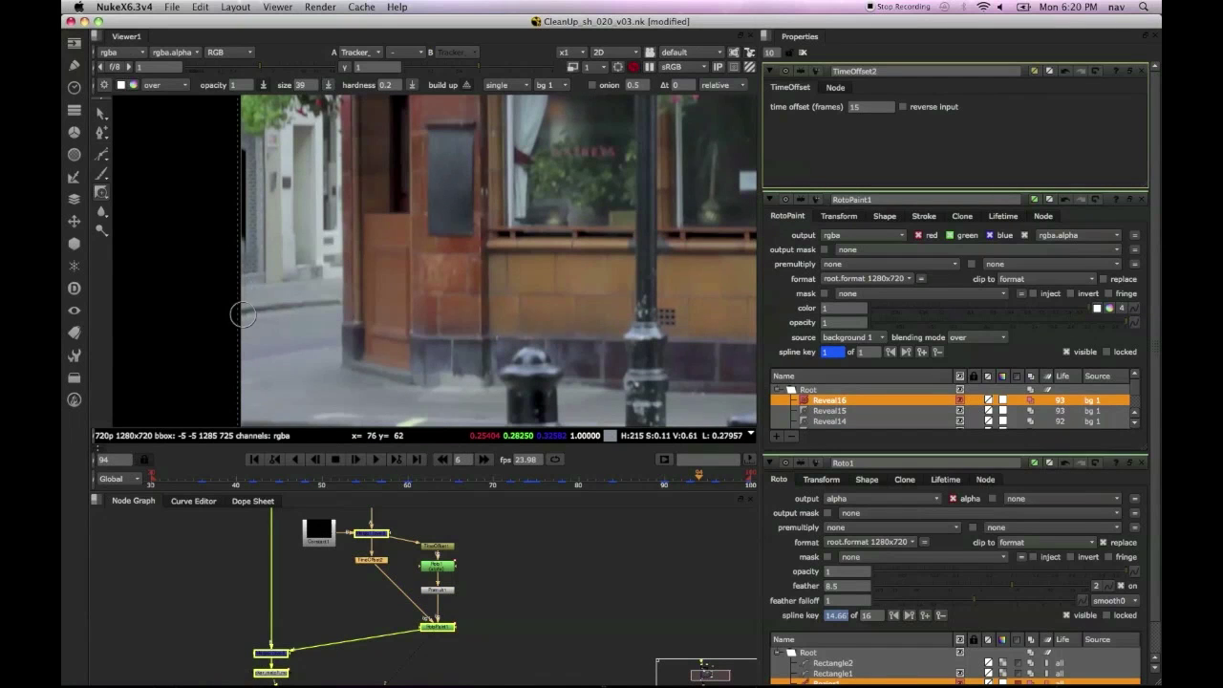
left_click_drag(244, 275, 247, 401)
left_click(357, 460)
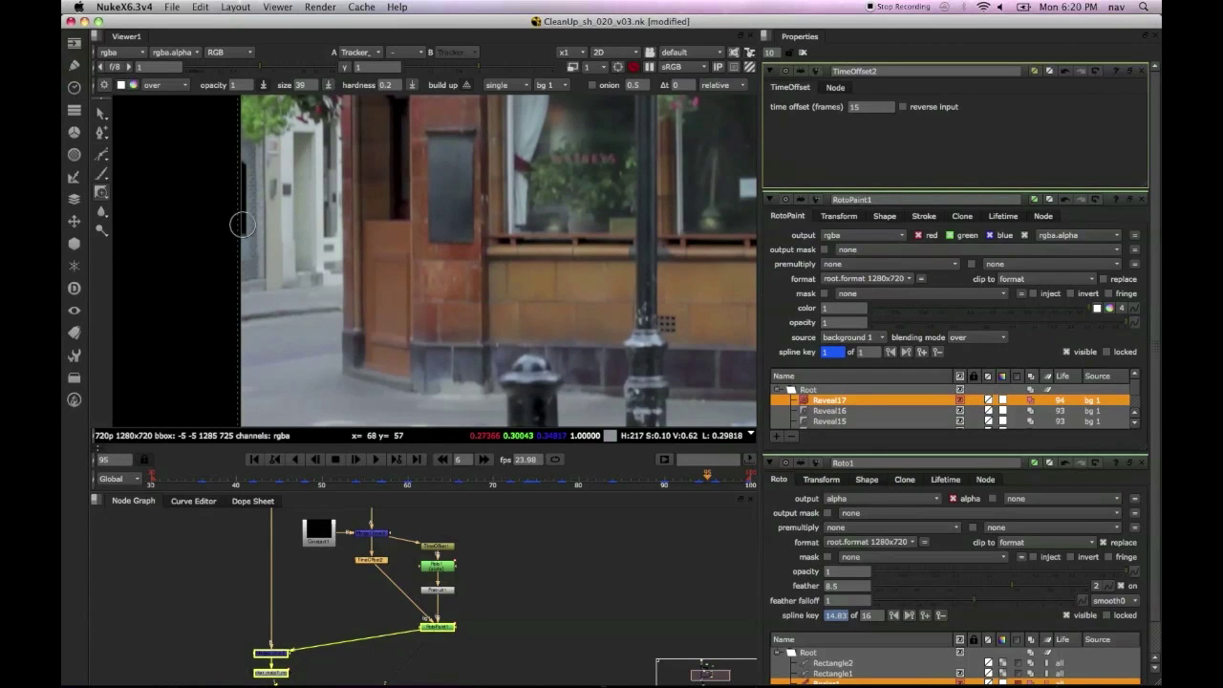
left_click_drag(241, 253, 241, 286)
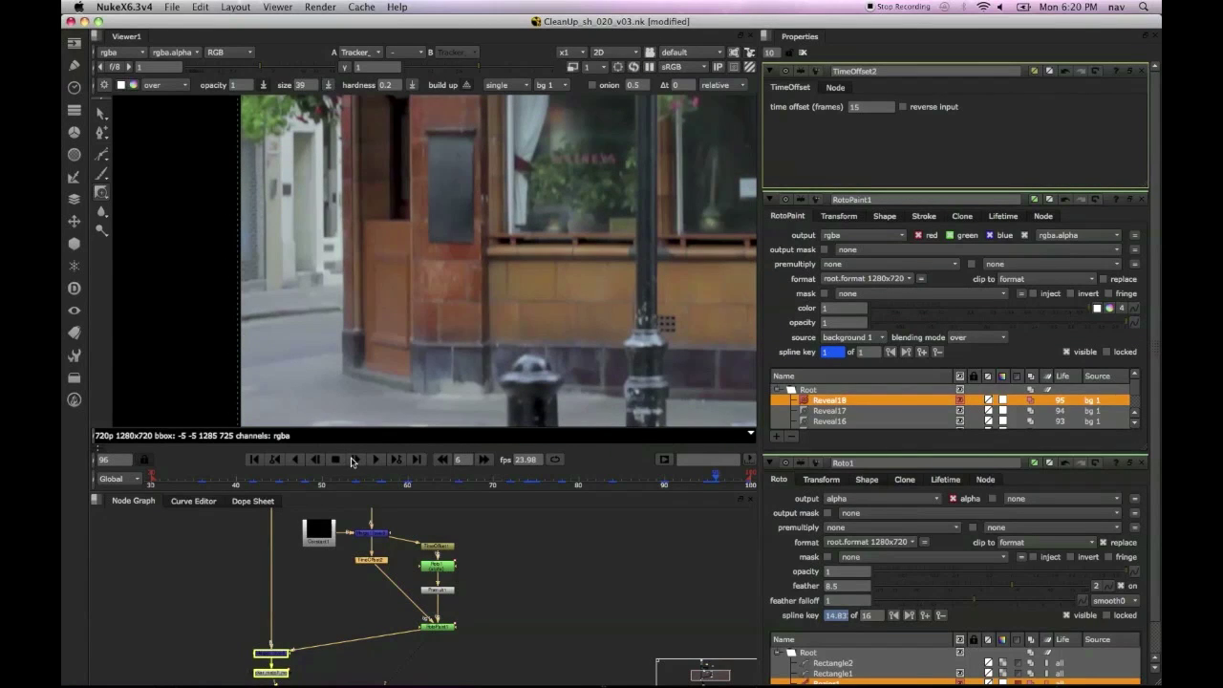
Step: Paint Reveal strokes from bg 1 over the black strip along the picture's left edge at frames 96 and 97
key("Right")
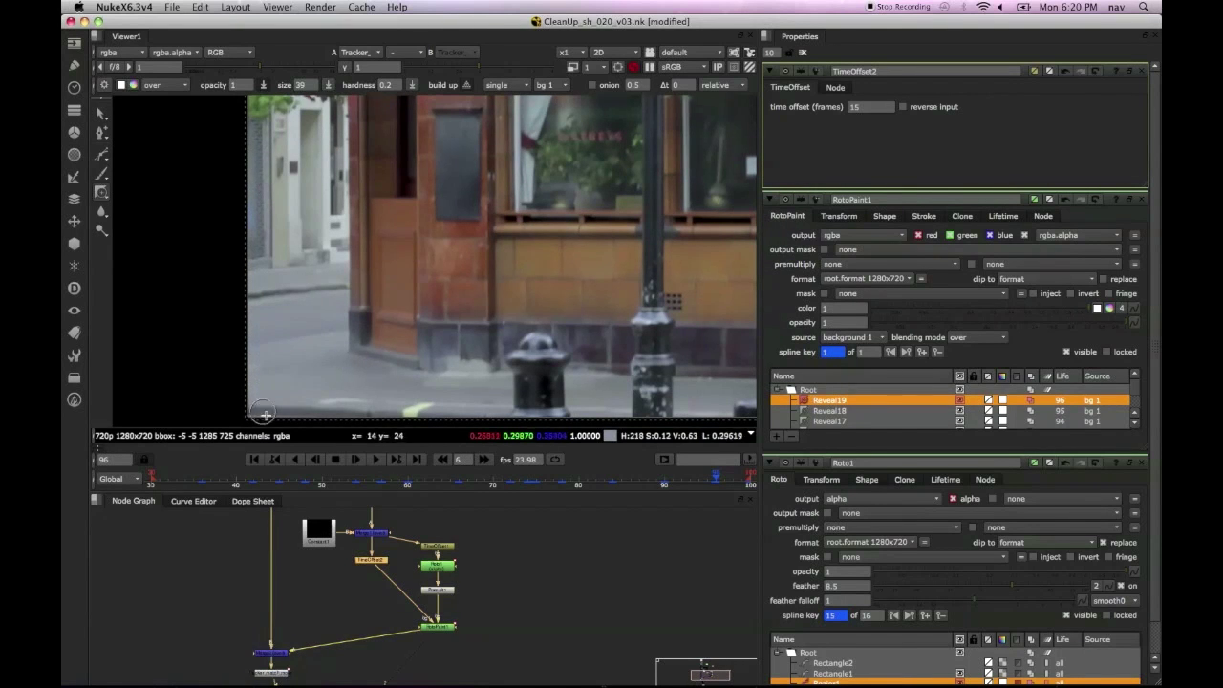
left_click(355, 462)
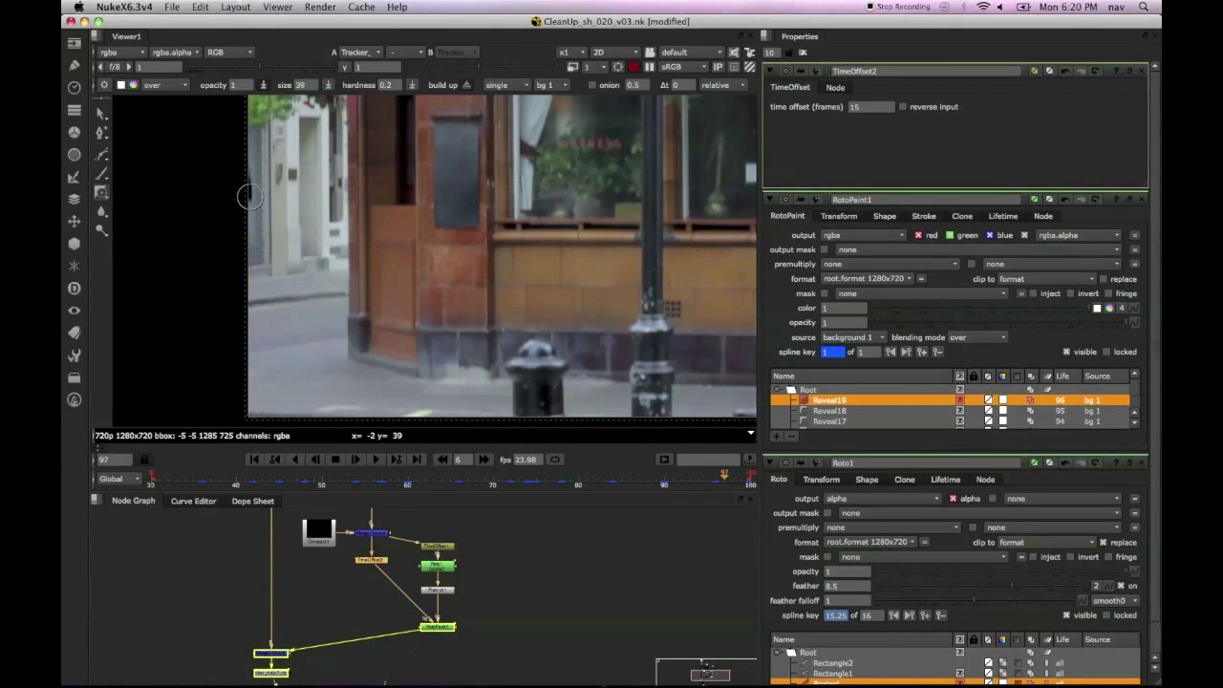
key("space")
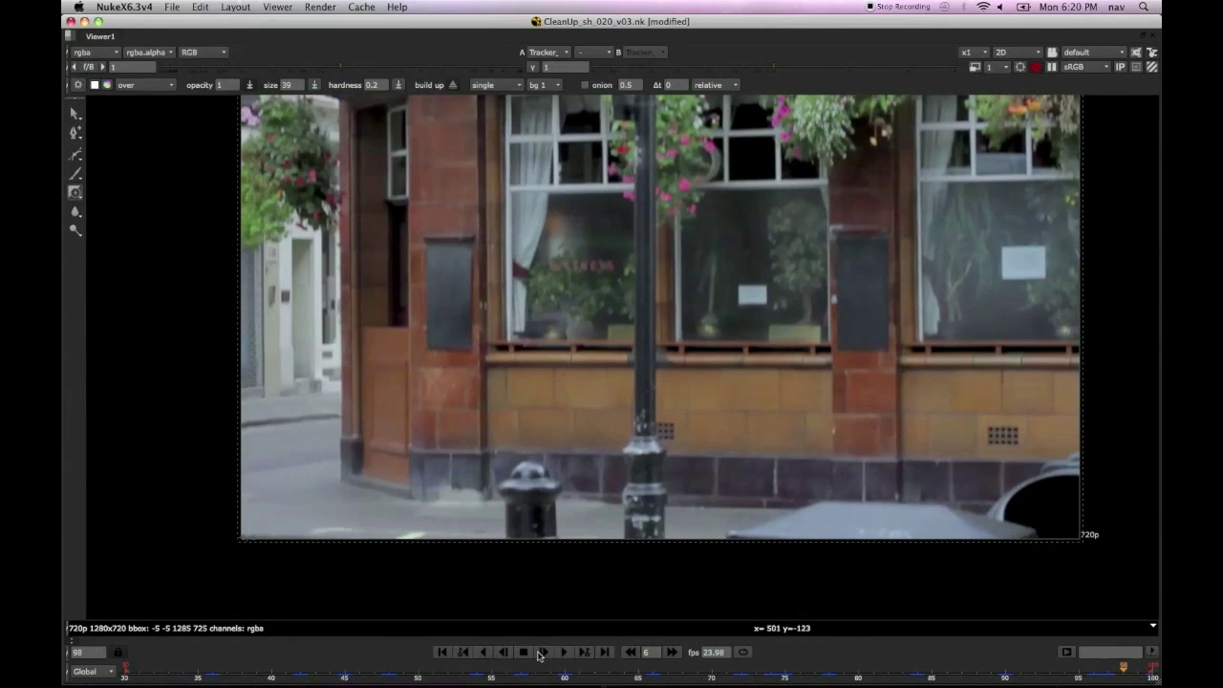
Step: Reduce the brush size to 21 and paint Reveal strokes from bg 1 over the black left-edge strip at frames 98 and 99
scroll(277, 407, "up", 5)
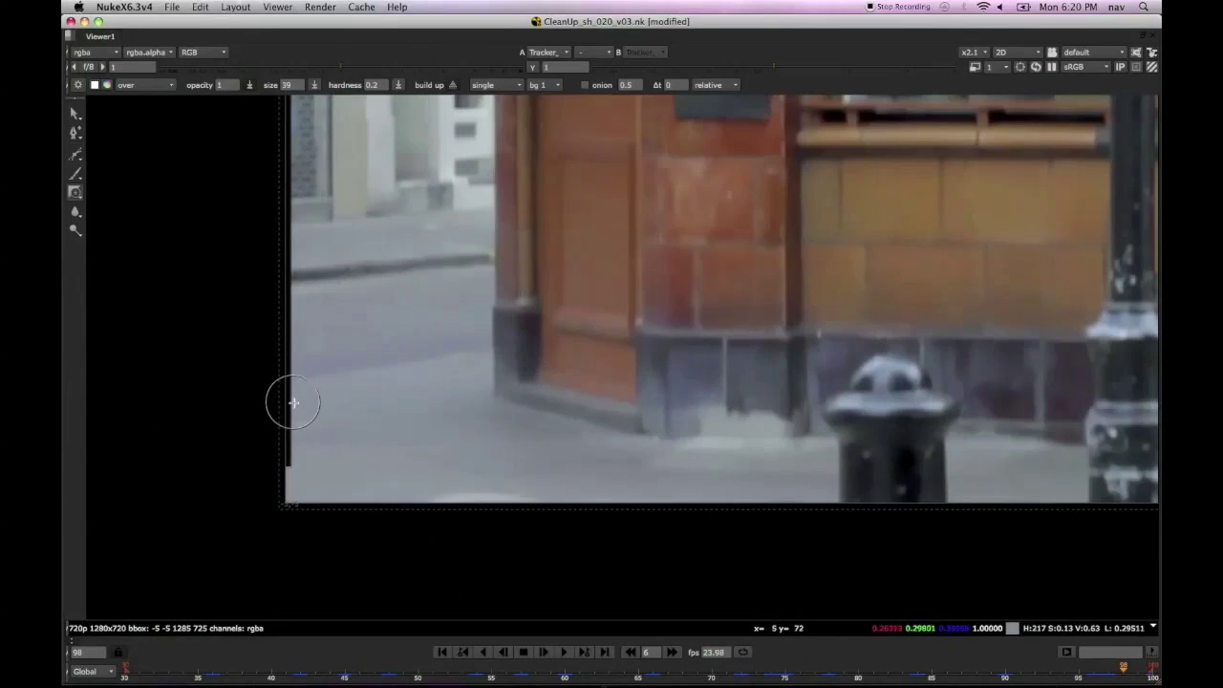
middle_click_drag(280, 385, 276, 431)
left_click_drag(271, 435, 258, 435, "shift")
left_click_drag(280, 459, 284, 514)
left_click_drag(283, 402, 285, 120)
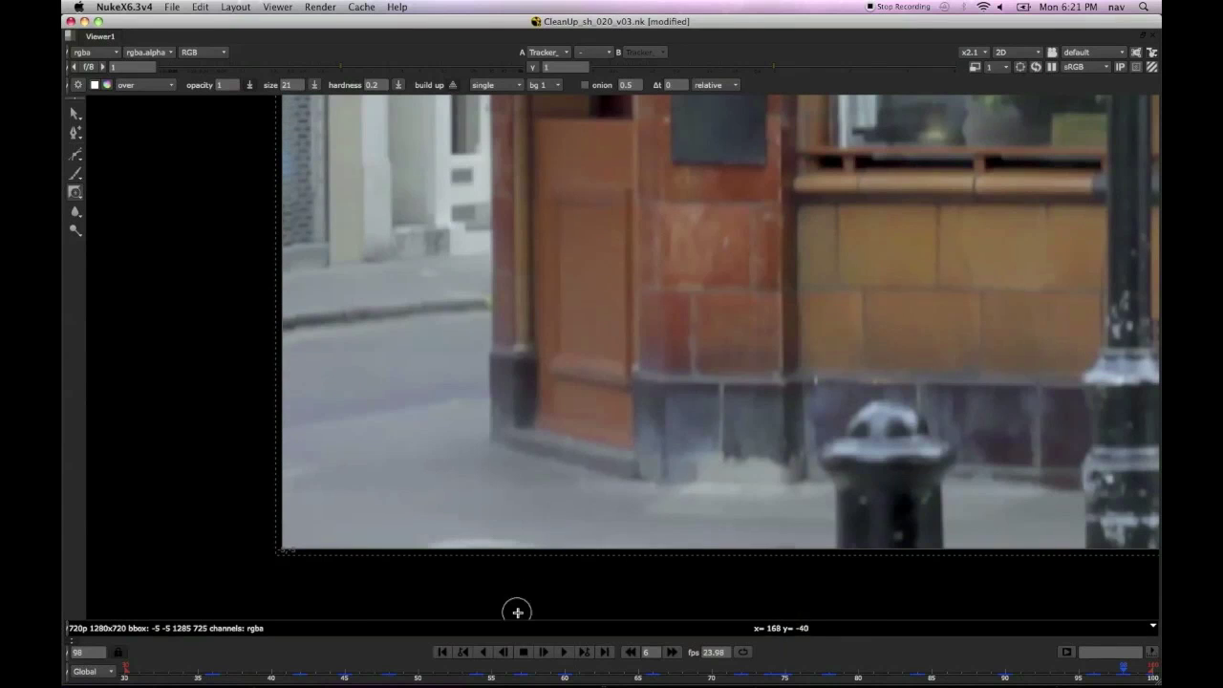
left_click(543, 653)
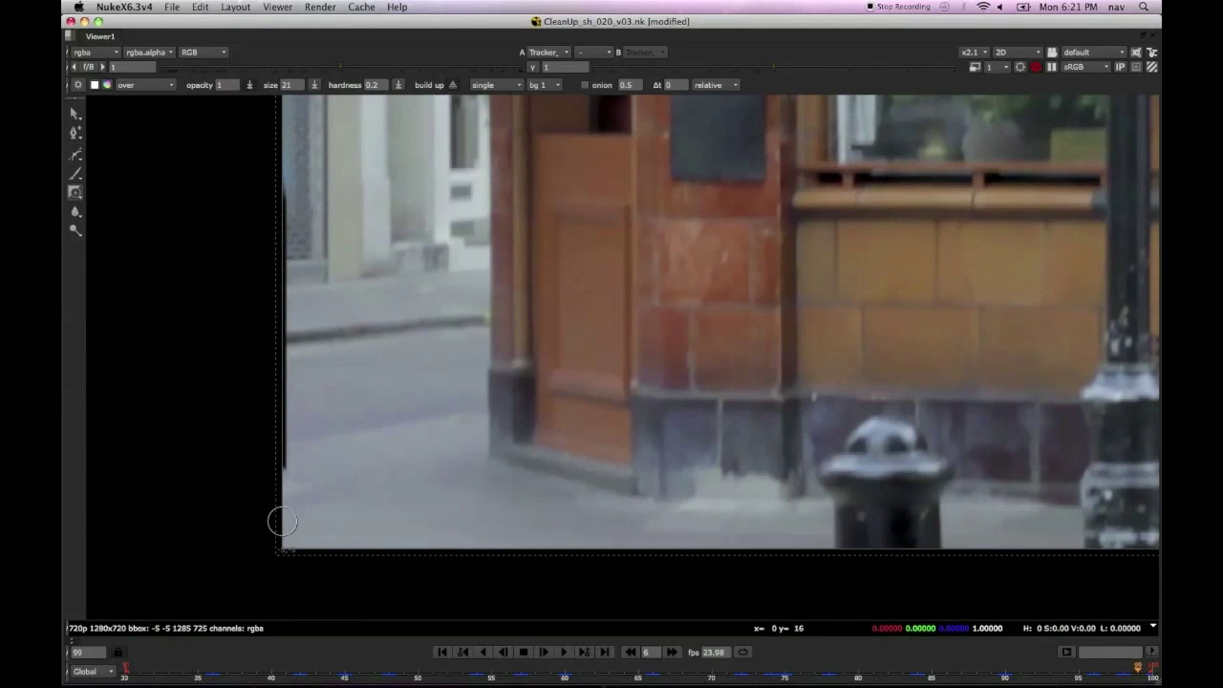
left_click_drag(280, 465, 276, 169)
left_click(542, 652)
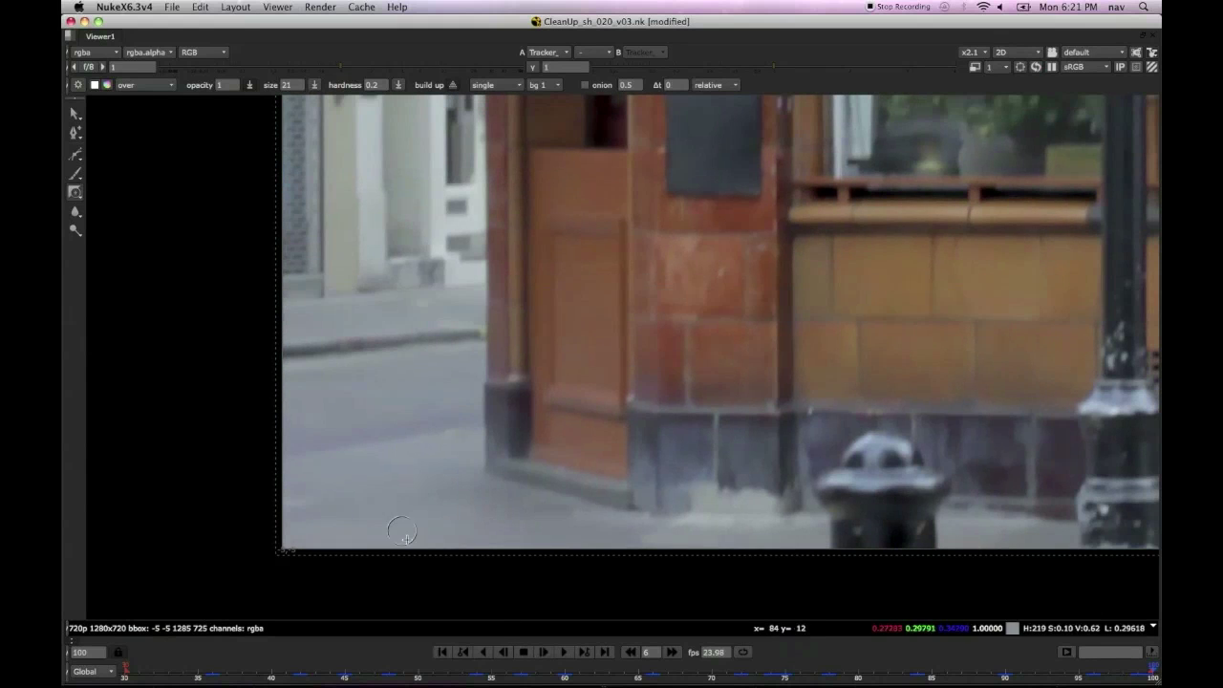
Step: Add a Transform node after TimeOffset2, set its translate y to 1.4, and check the alignment of the result at frame 89
left_click(504, 652)
scroll(334, 363, "down", 2)
key("space")
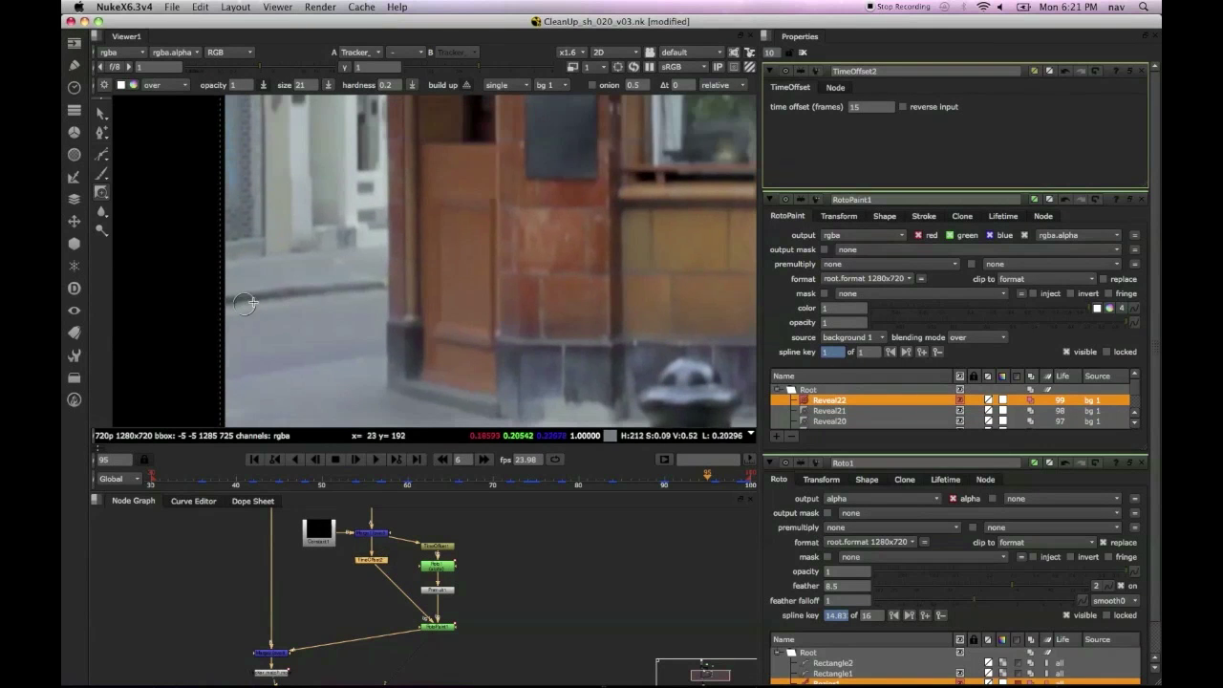
key("t")
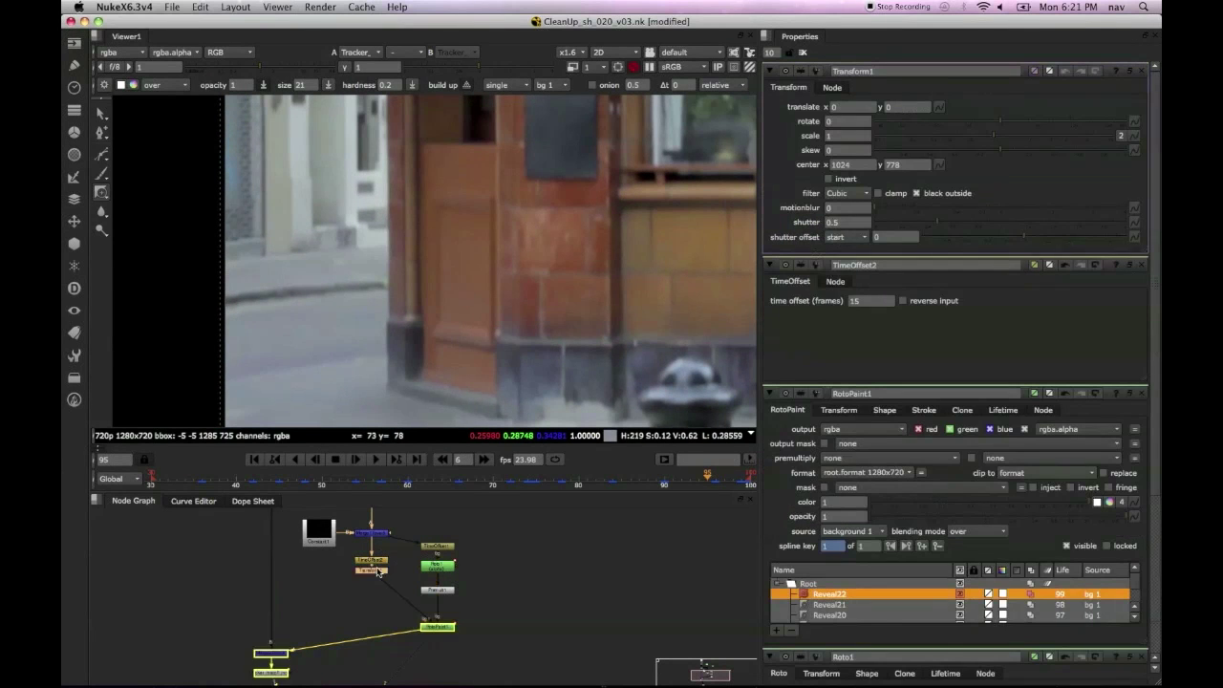
type("2")
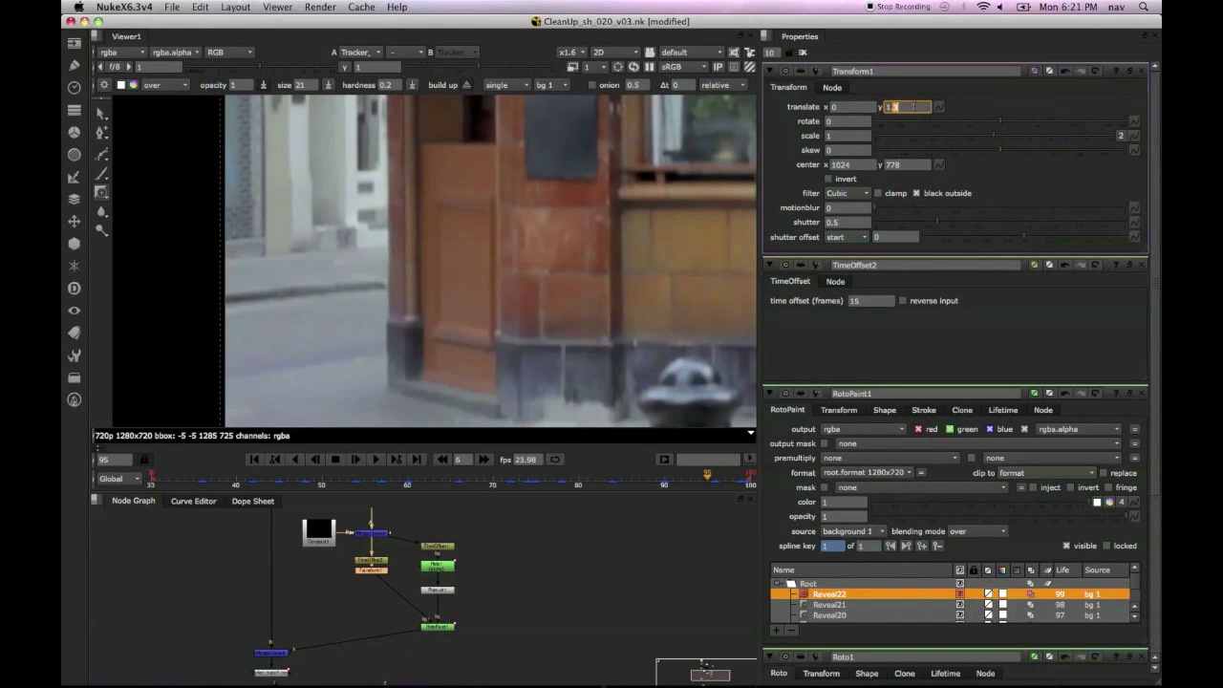
scroll(436, 269, "down", 2)
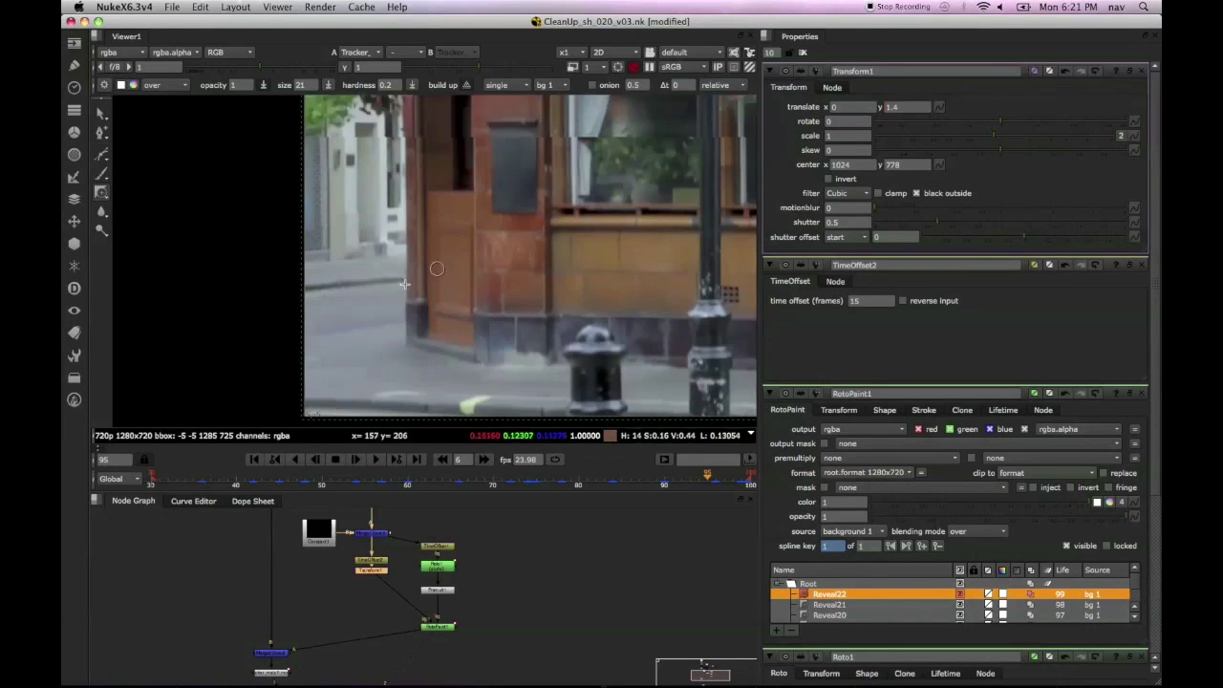
left_click(623, 475)
left_click_drag(623, 475, 656, 475)
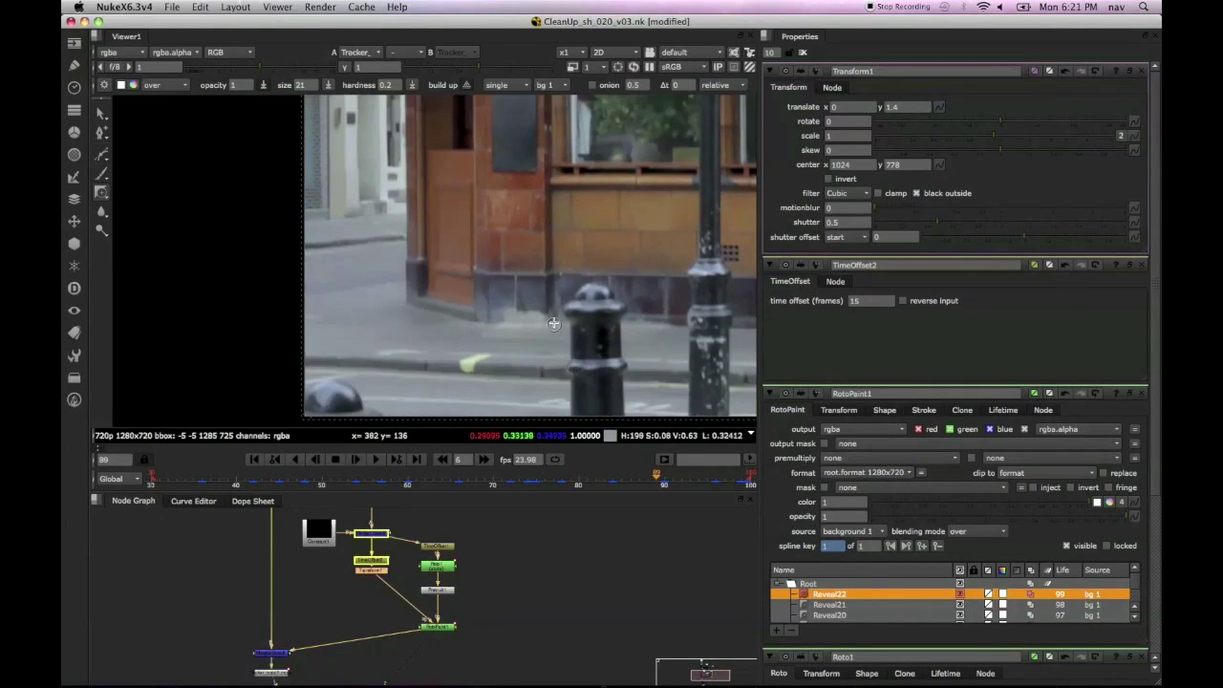
scroll(453, 308, "down", 1)
middle_click_drag(453, 308, 363, 321)
middle_click_drag(548, 327, 482, 375)
middle_click_drag(573, 260, 593, 235)
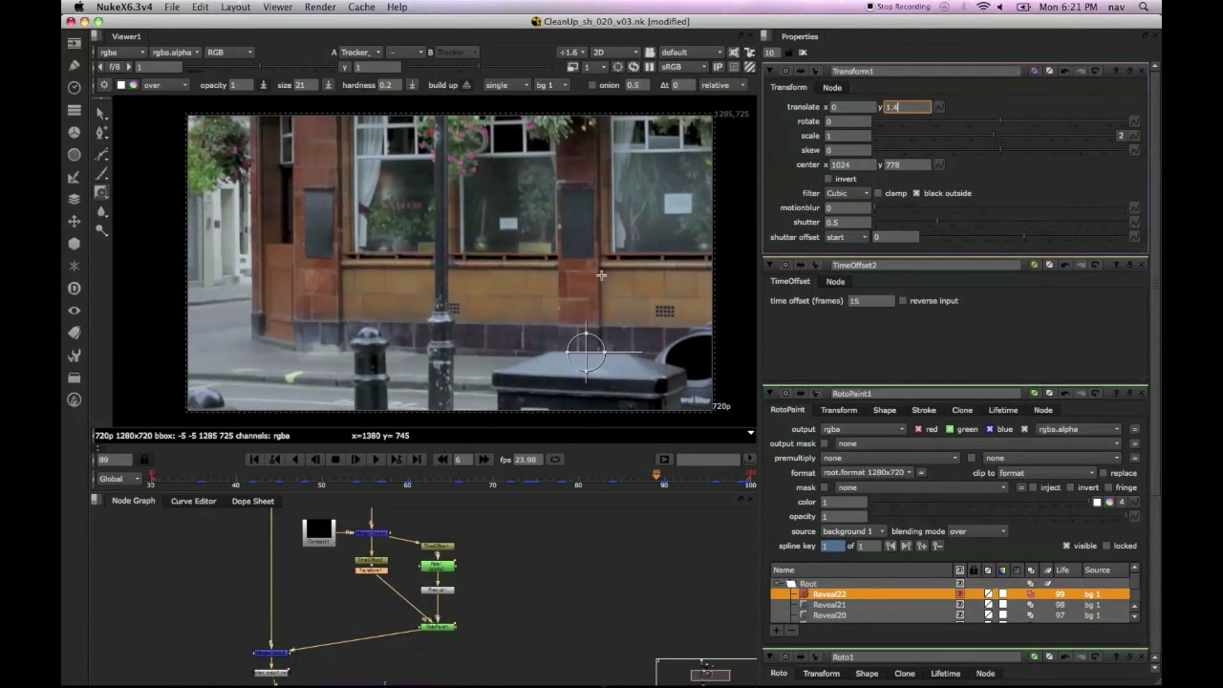
Step: Add a Crop node after the match-move tracker and close all open node properties
middle_click_drag(330, 654, 379, 513)
left_click(321, 534)
key("Tab")
type("cr")
left_click(314, 571)
left_click(907, 135)
left_click(805, 52)
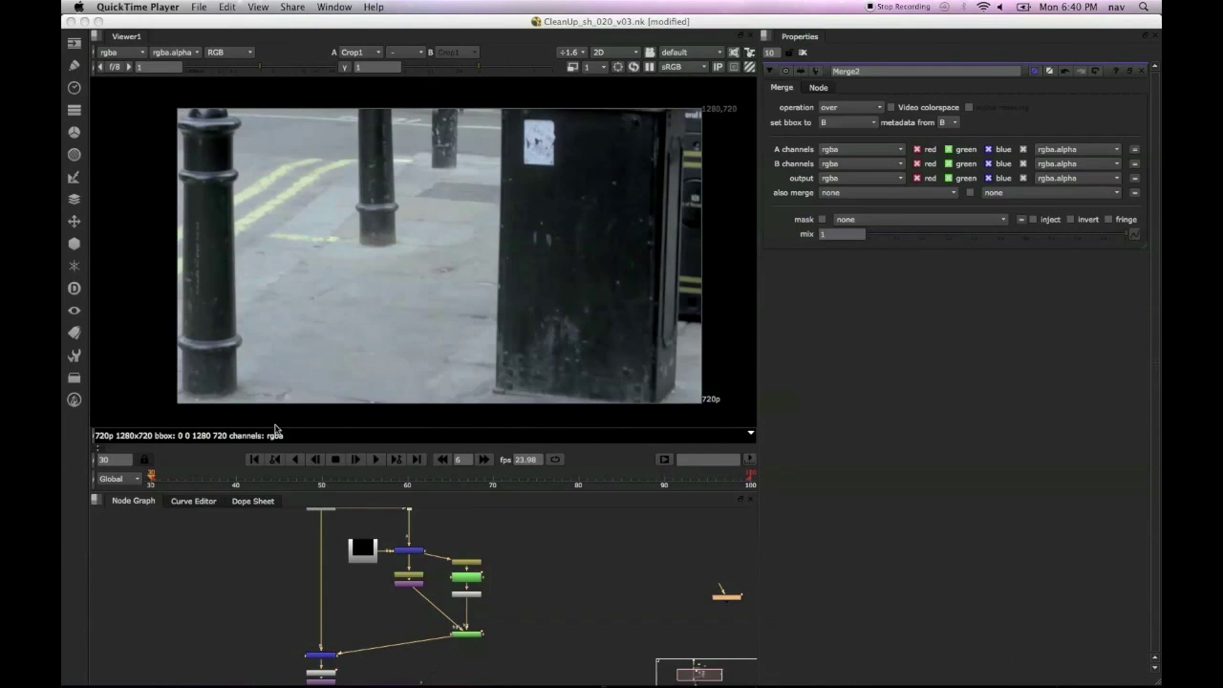
Step: Play the cropped result through the shot and scrub back to frame 54 to check the clean-up
left_click(377, 462)
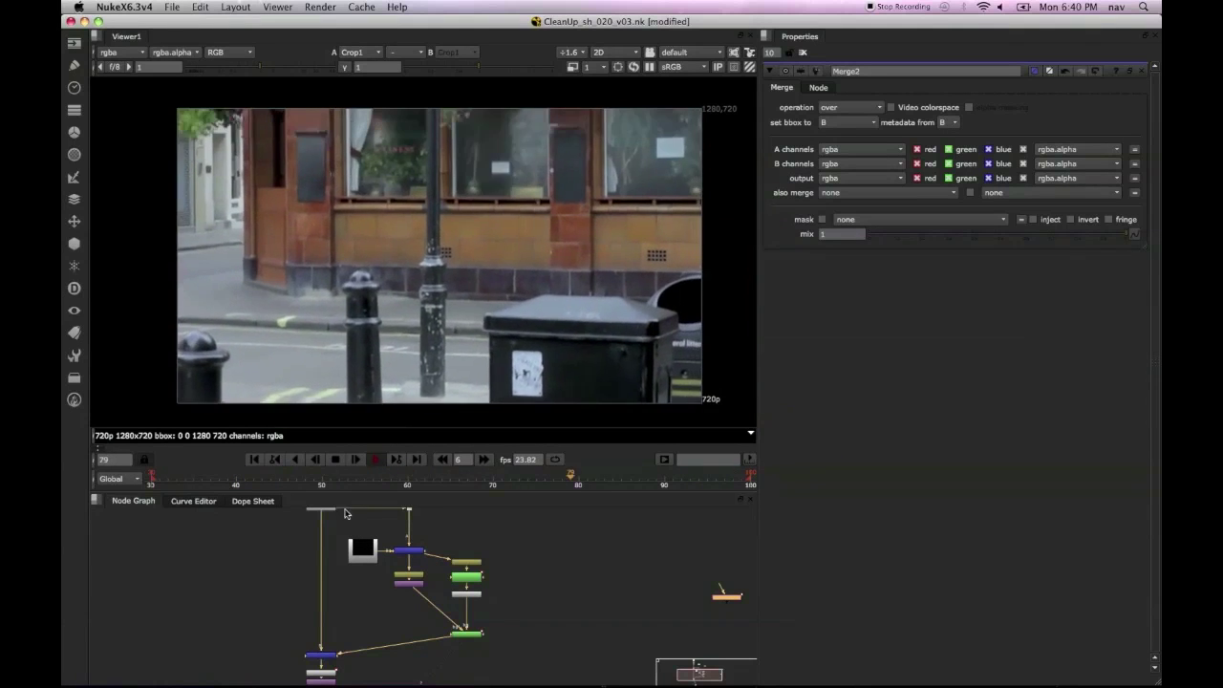
left_click(335, 463)
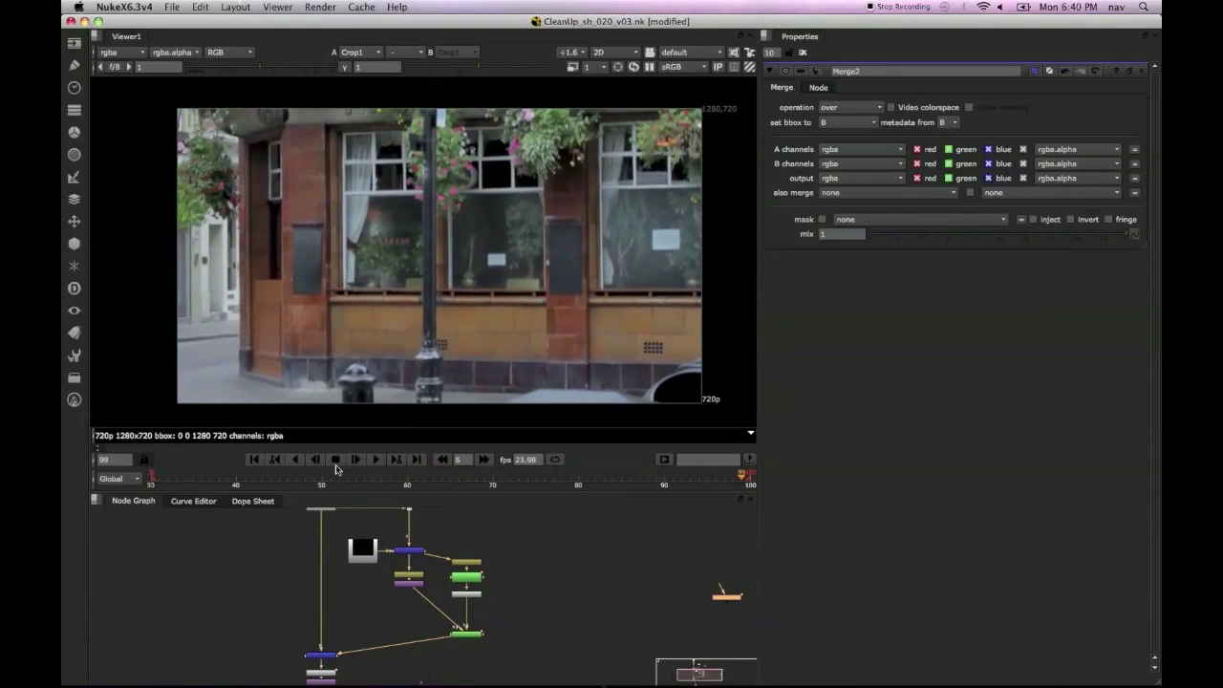
left_click(254, 461)
left_click_drag(246, 487, 353, 508)
Step: Set the operation of Merge2, which combines the RotoPaint patch with the plate, to difference
middle_click_drag(333, 651, 369, 600)
scroll(369, 581, "up", 5)
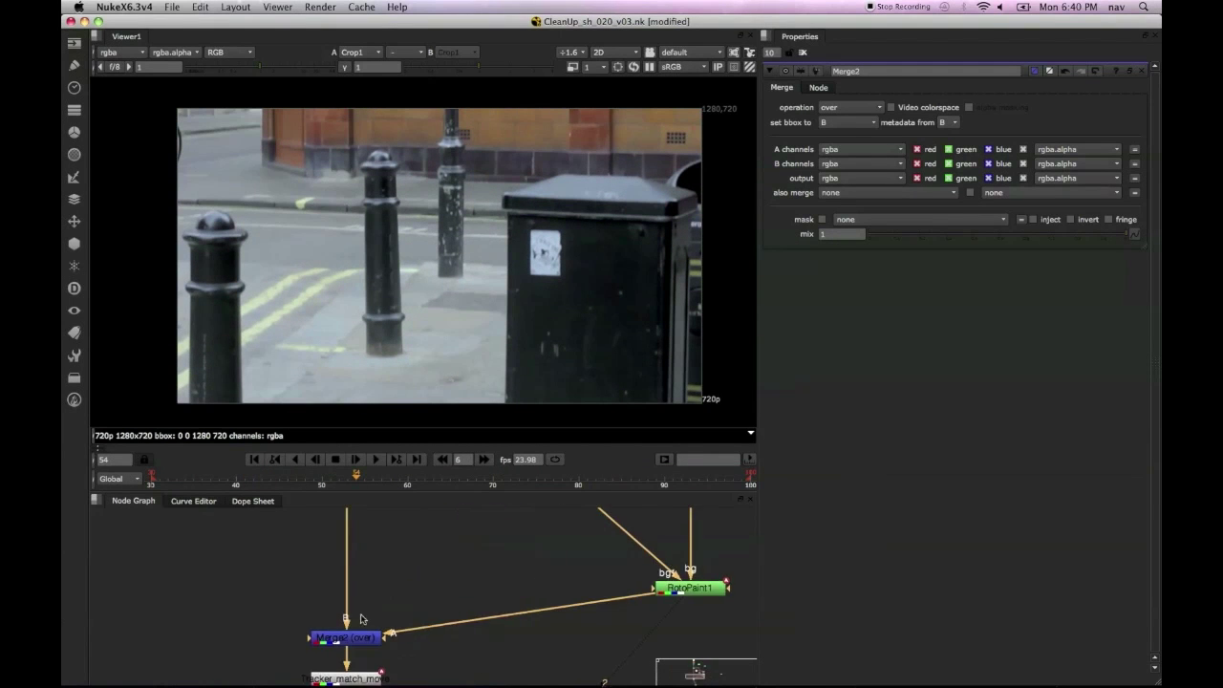
left_click(368, 587)
left_click(825, 112)
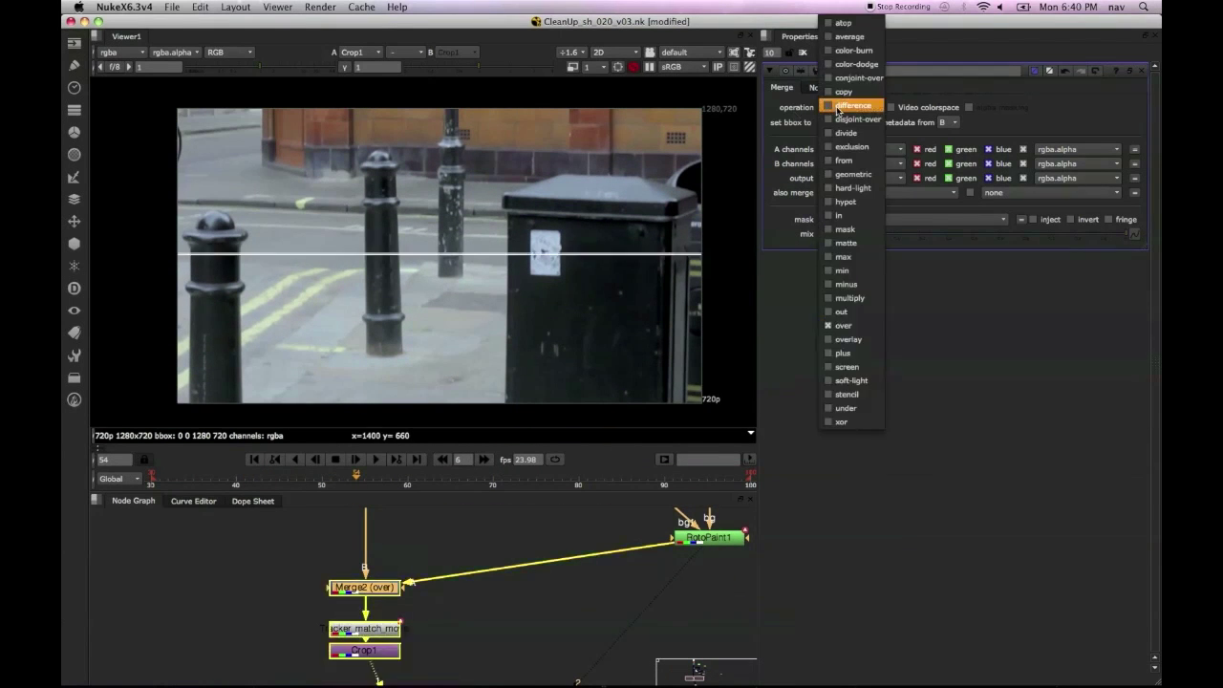
left_click(840, 105)
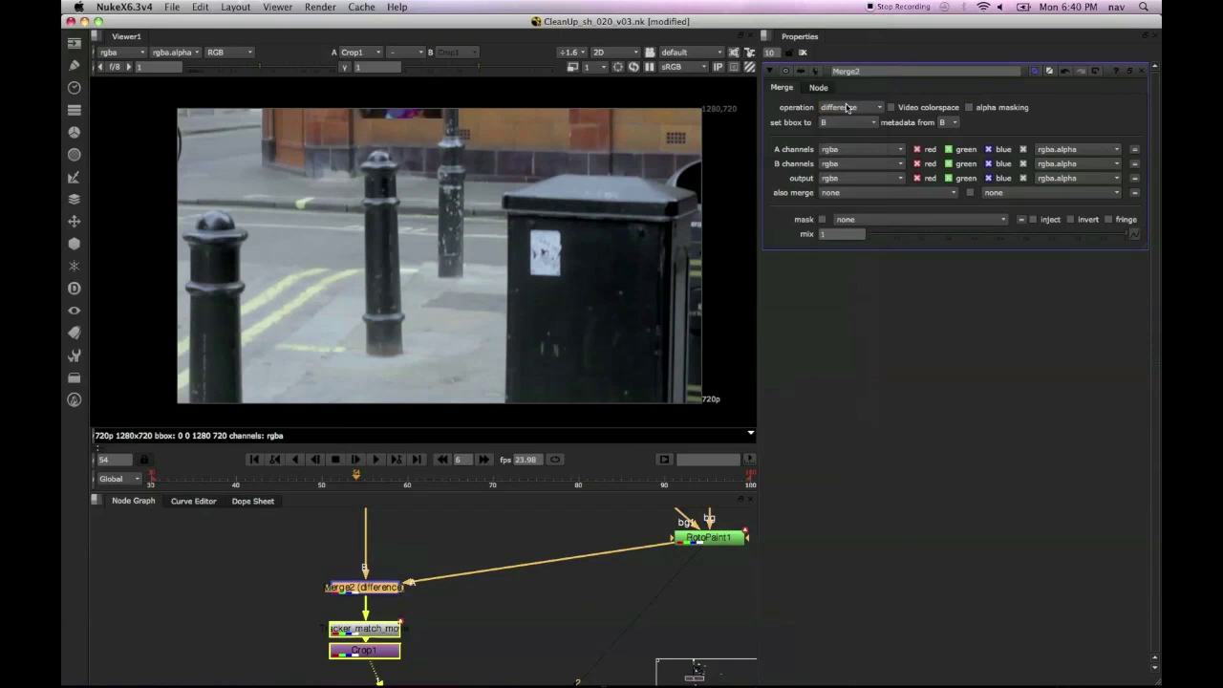
Step: Work back through the frames to frame 34 and keyframe Merge2's mix at 0 there
left_click(239, 480)
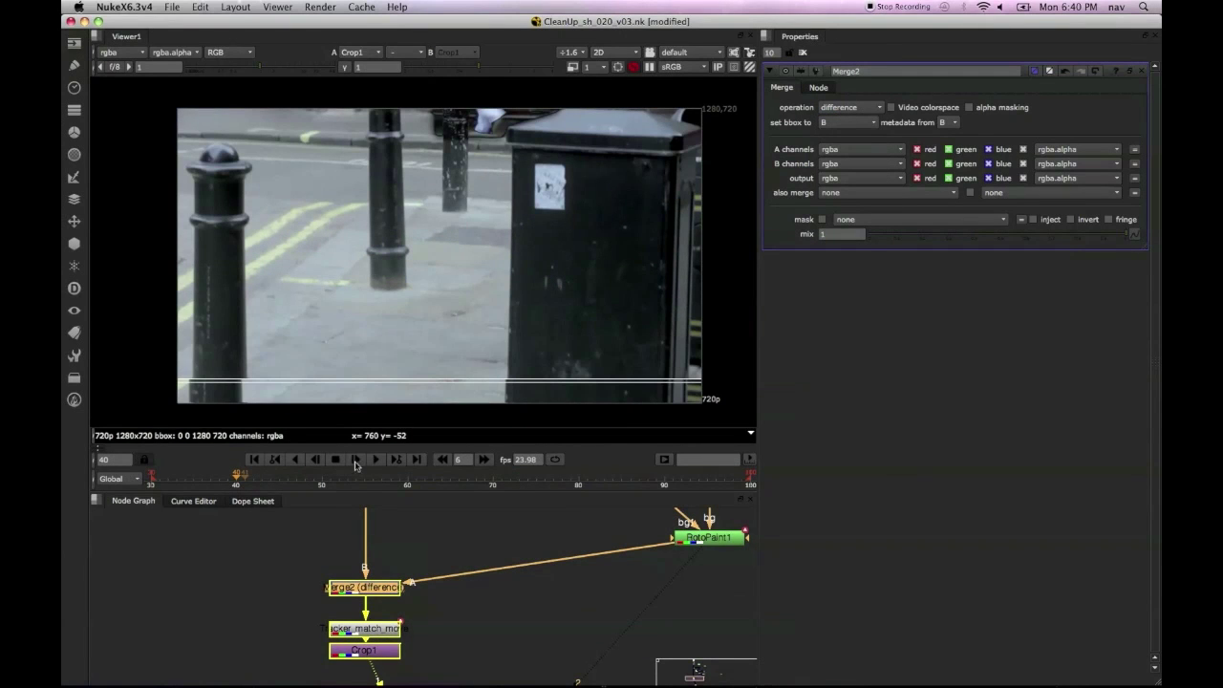
left_click(212, 477)
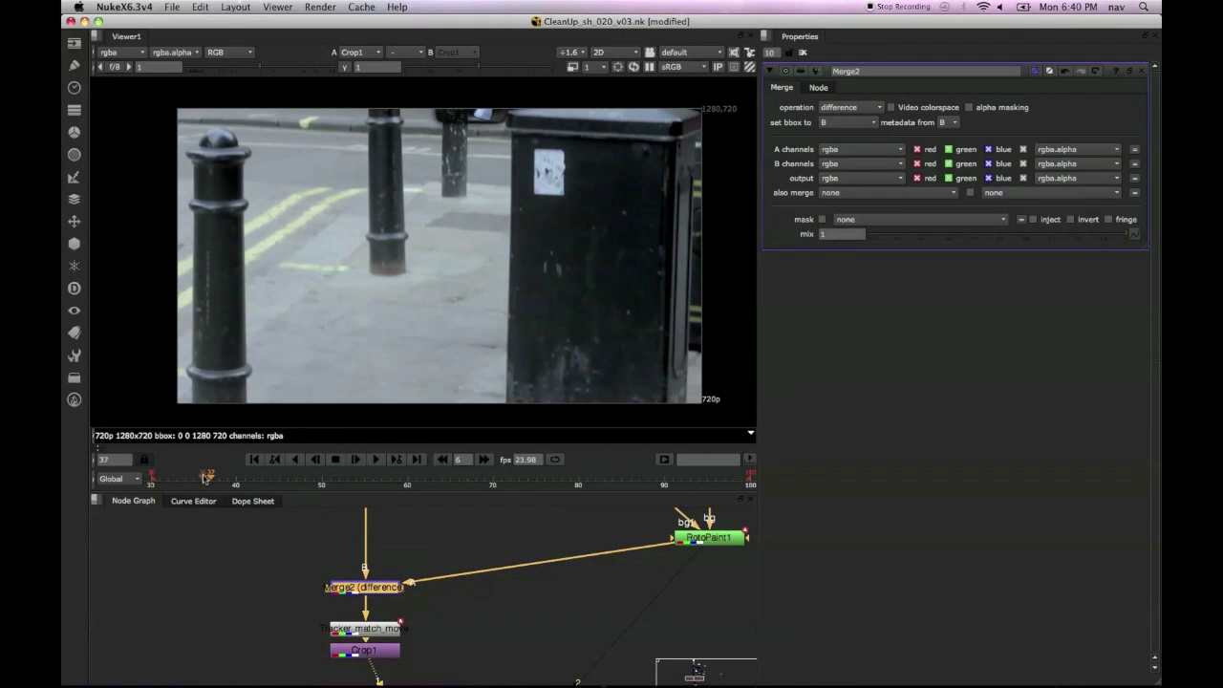
left_click(202, 480)
left_click(190, 480)
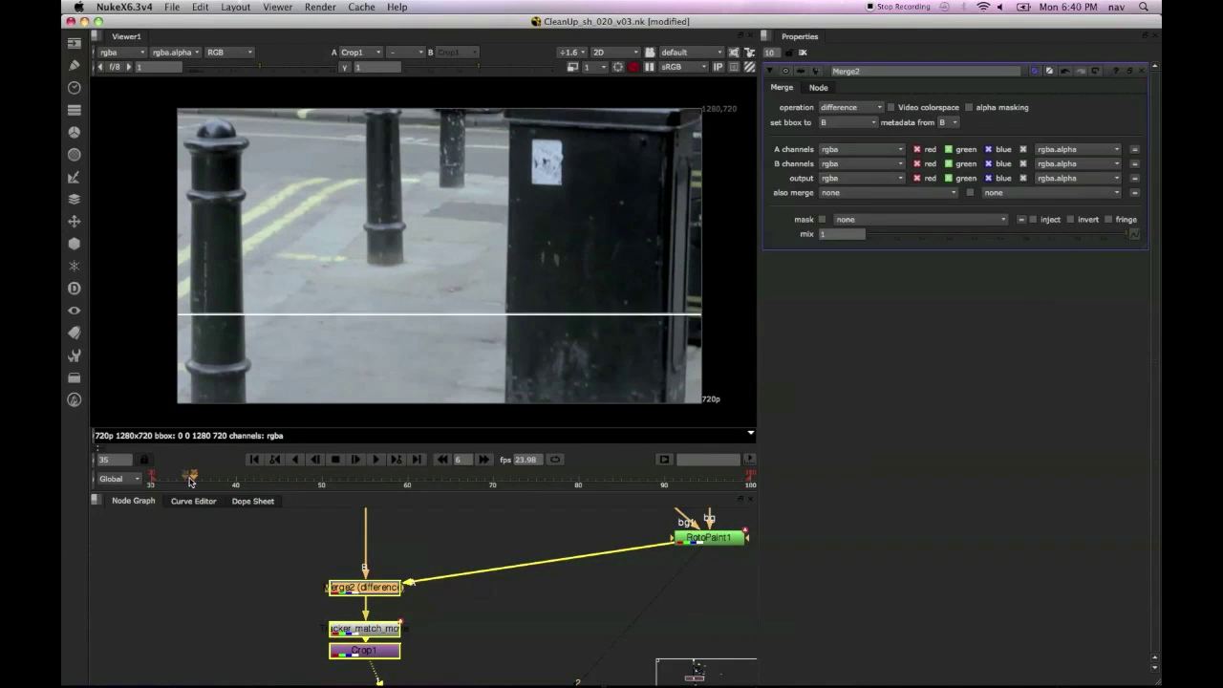
left_click(185, 479)
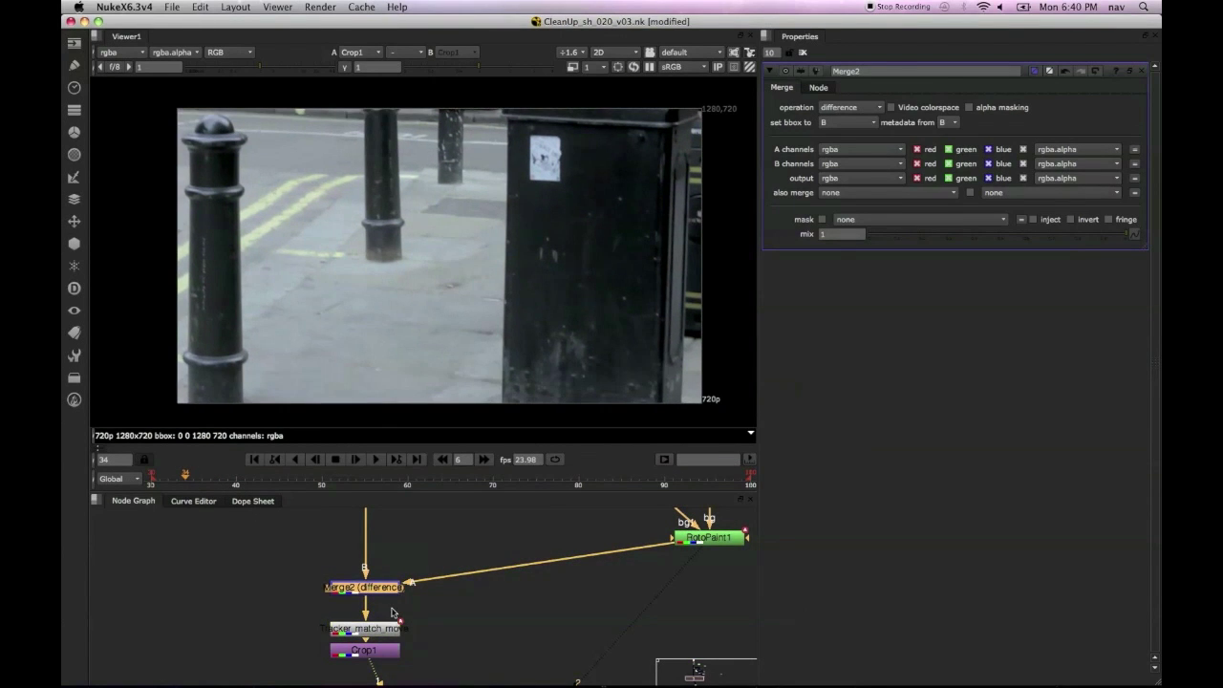
left_click_drag(372, 592, 372, 590)
left_click_drag(879, 239, 845, 244)
right_click(837, 236)
left_click(849, 243)
Step: Keyframe Merge2's mix at 1 on frame 35
left_click(332, 460)
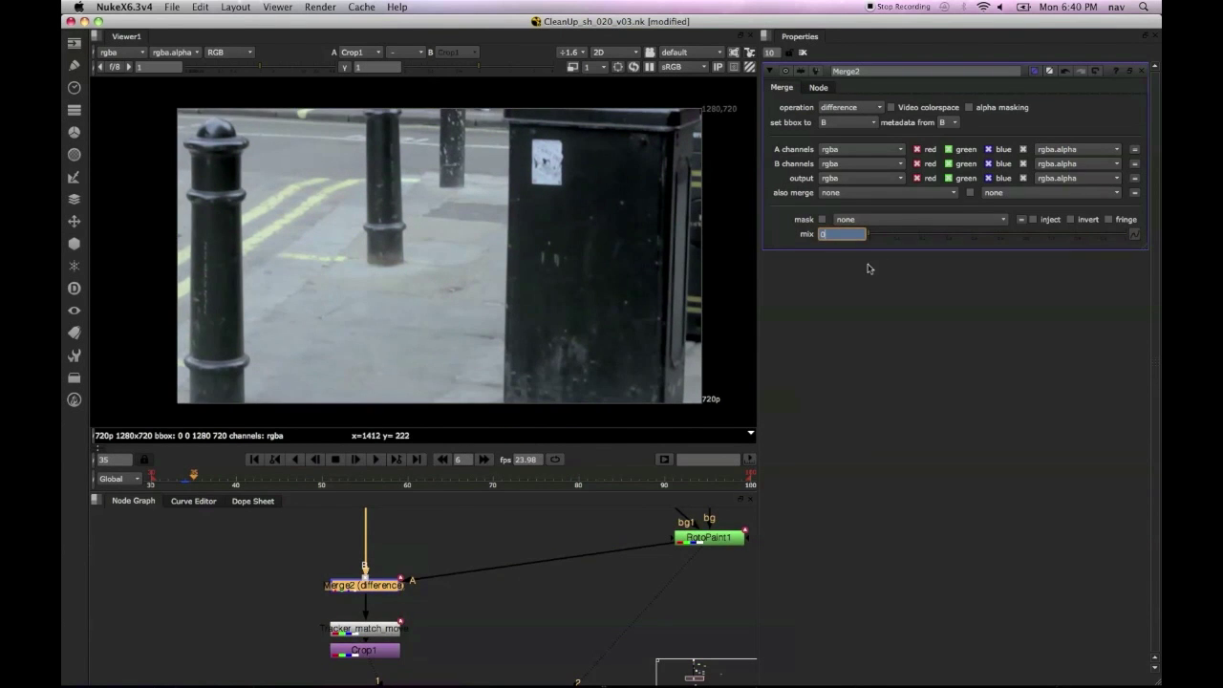
left_click(888, 238)
left_click_drag(888, 239, 1159, 240)
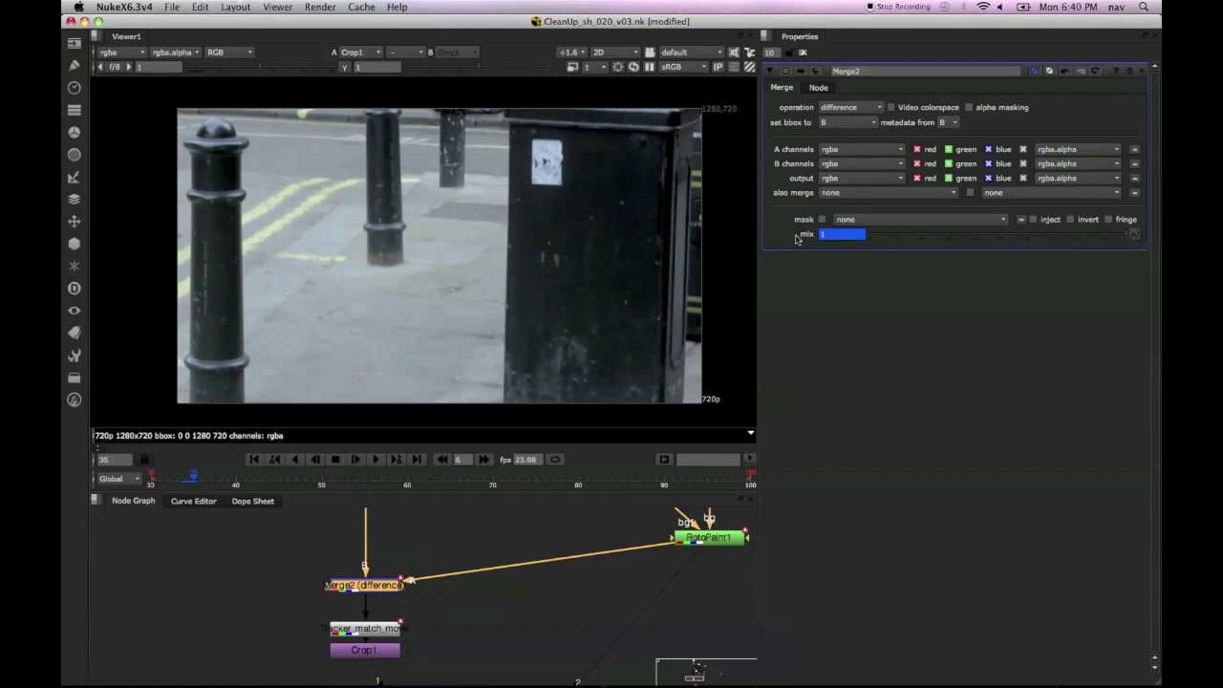
Step: Add a Transform node after Premult1 and set a translate keyframe at x 0, y 0 on frame 35
middle_click_drag(583, 545, 423, 666)
mouse_move(556, 566)
left_mouse_down()
mouse_move(557, 595)
mouse_move(556, 561)
left_mouse_up()
left_click(552, 530)
key("t")
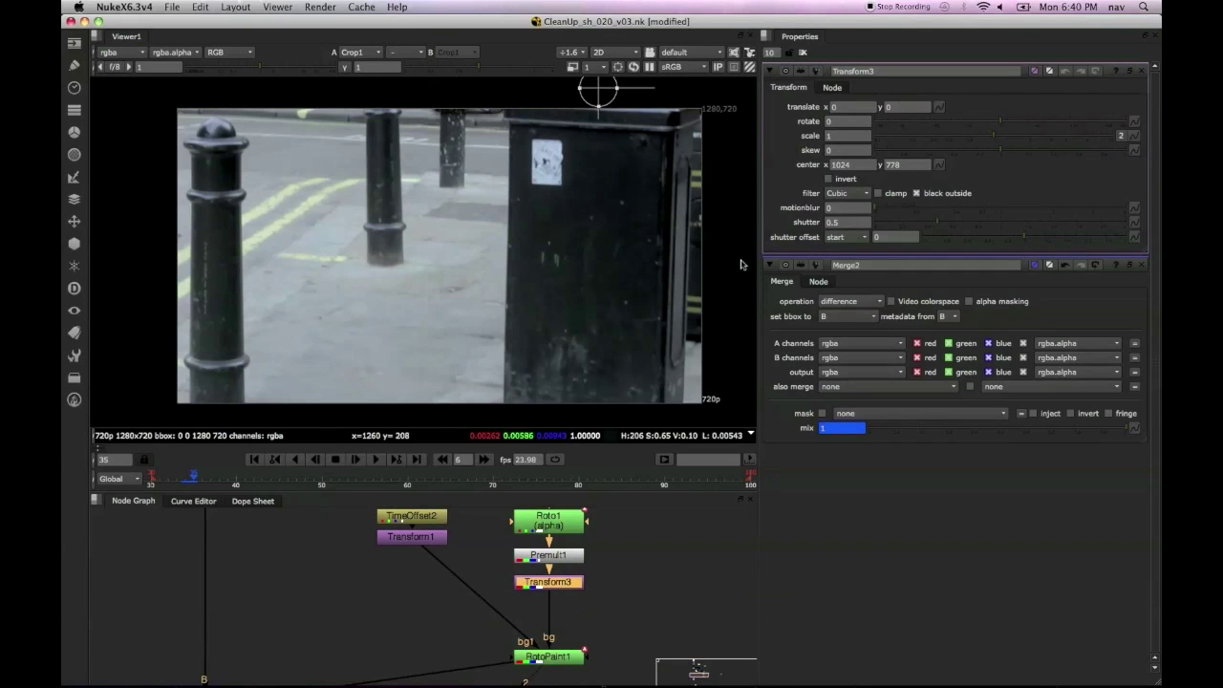
right_click(897, 108)
left_click(910, 120)
Step: Keyframe Transform3's translate at x -1, y -4 on frame 41 to align the patch with the plate
left_click(482, 462)
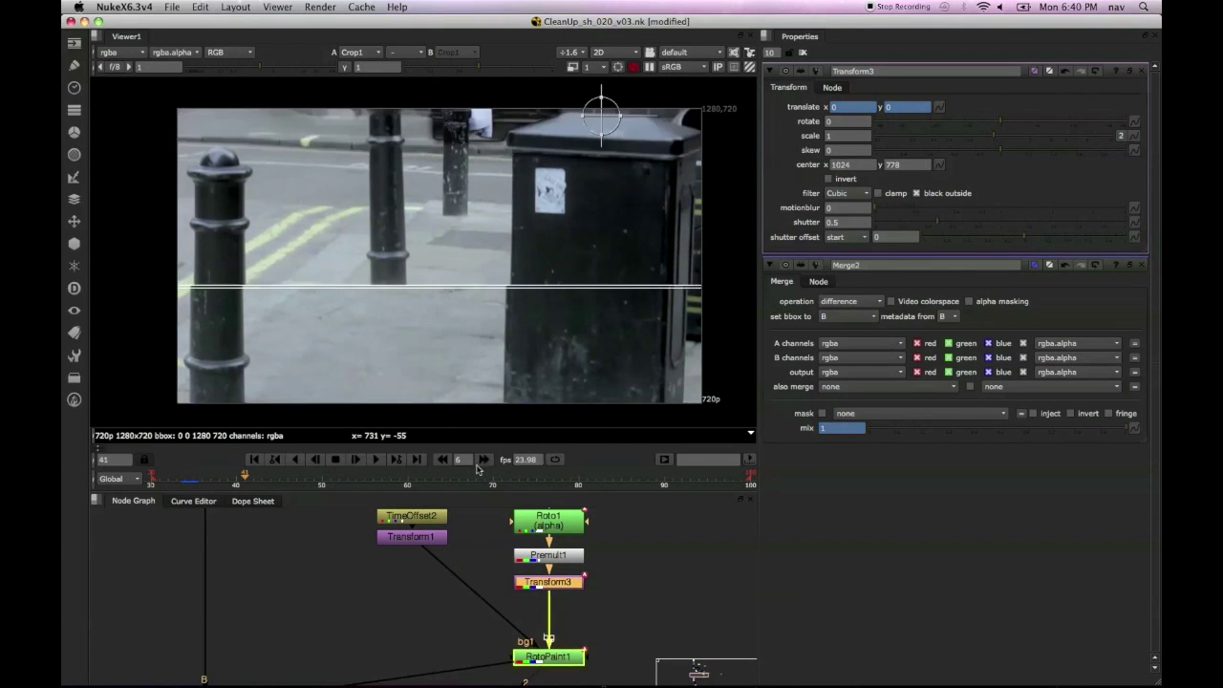
left_click(898, 107)
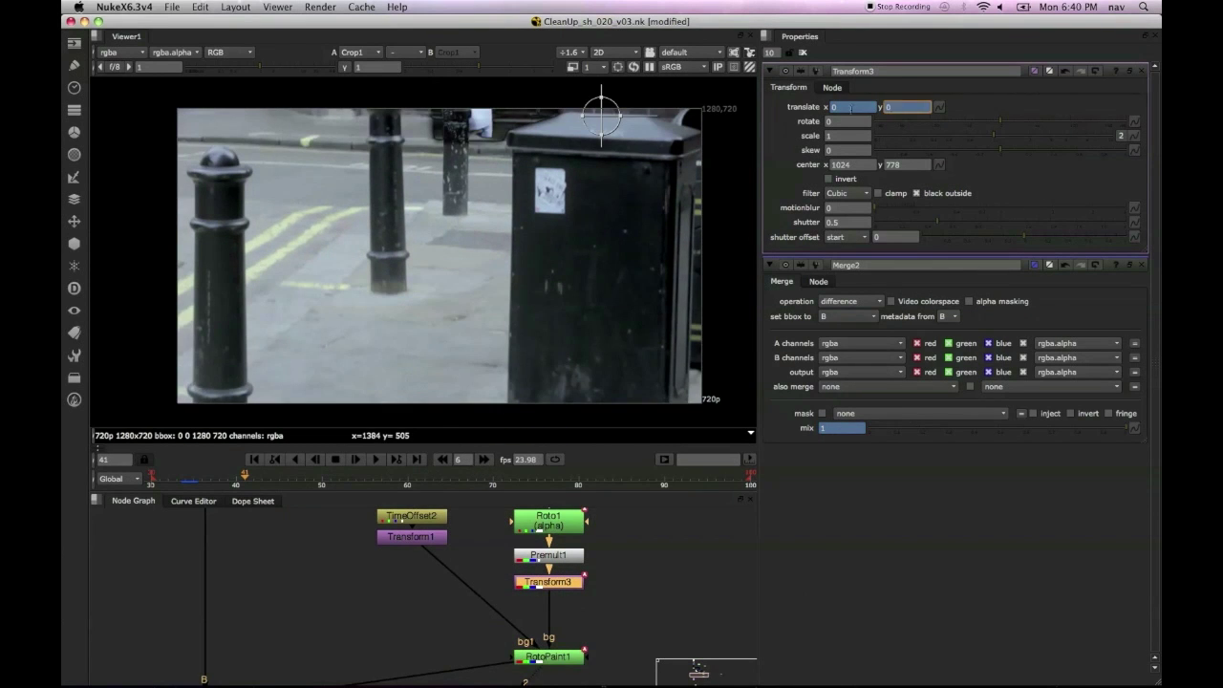
left_click(845, 107)
key("Up")
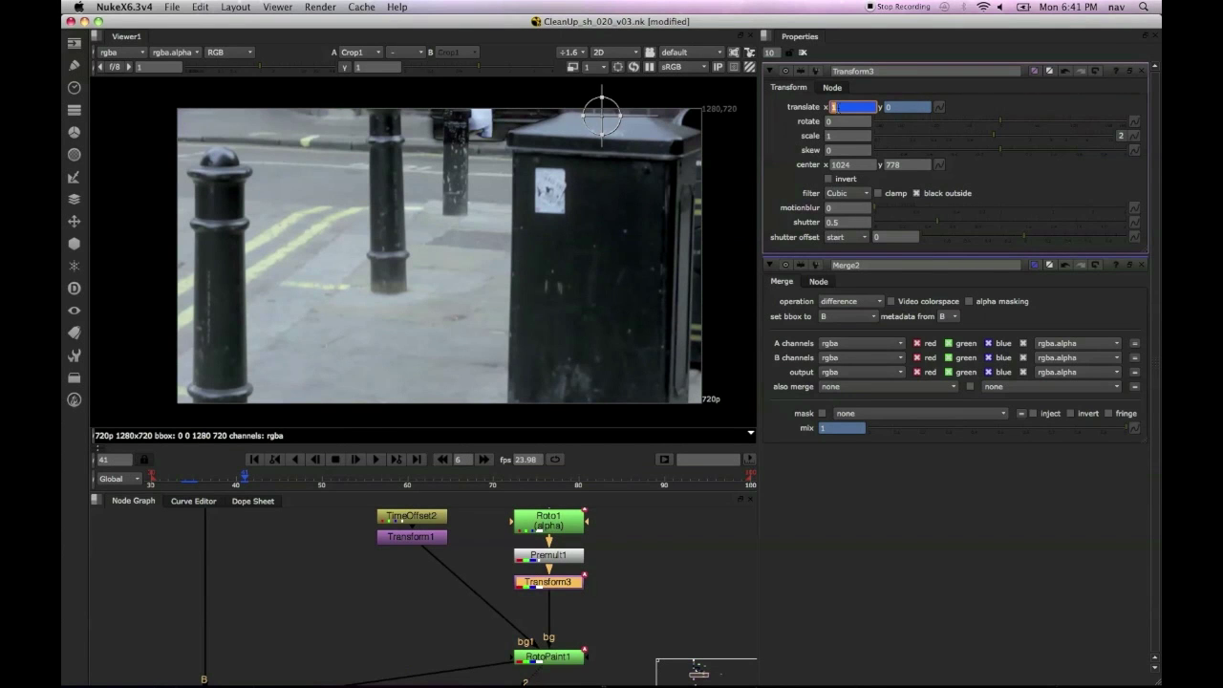
type("-1")
key("Tab")
type("2-4")
key("Return")
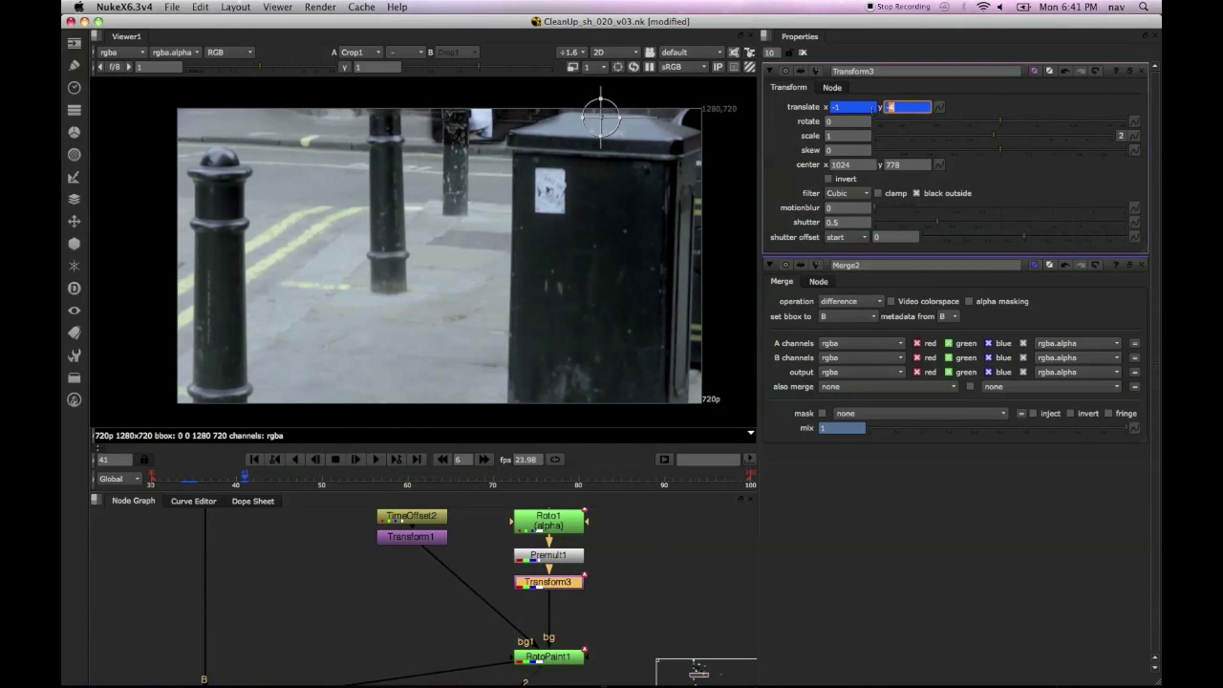
Step: Keyframe Transform3's translate at x -0.5, y -2.4 on frame 50
left_click(305, 480)
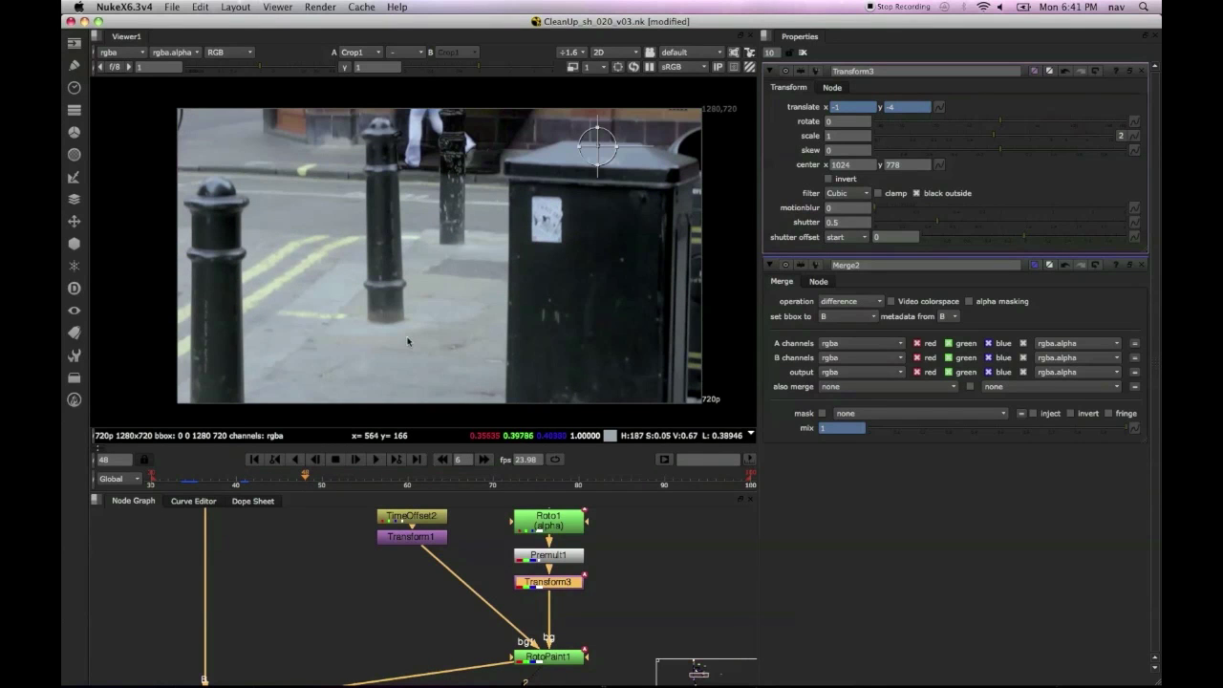
left_click(323, 481)
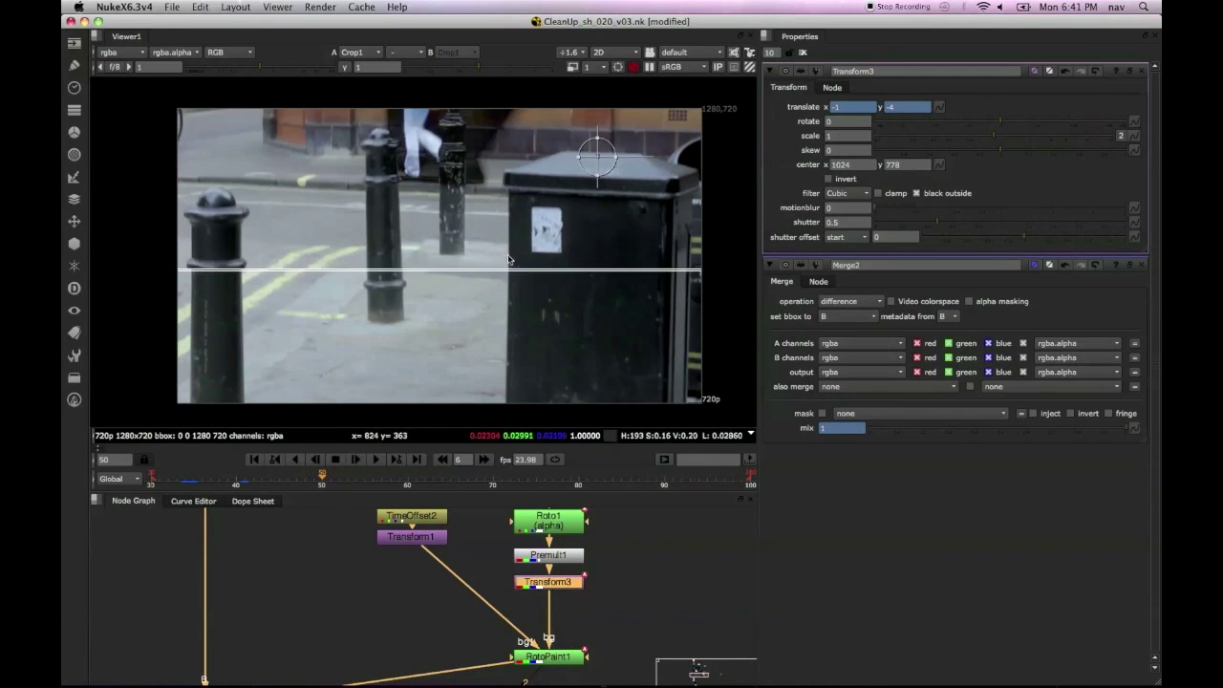
key("Up")
type("-2.8")
key("Return")
left_click(866, 107)
key("Up")
key("Up")
key("Up")
key("Up")
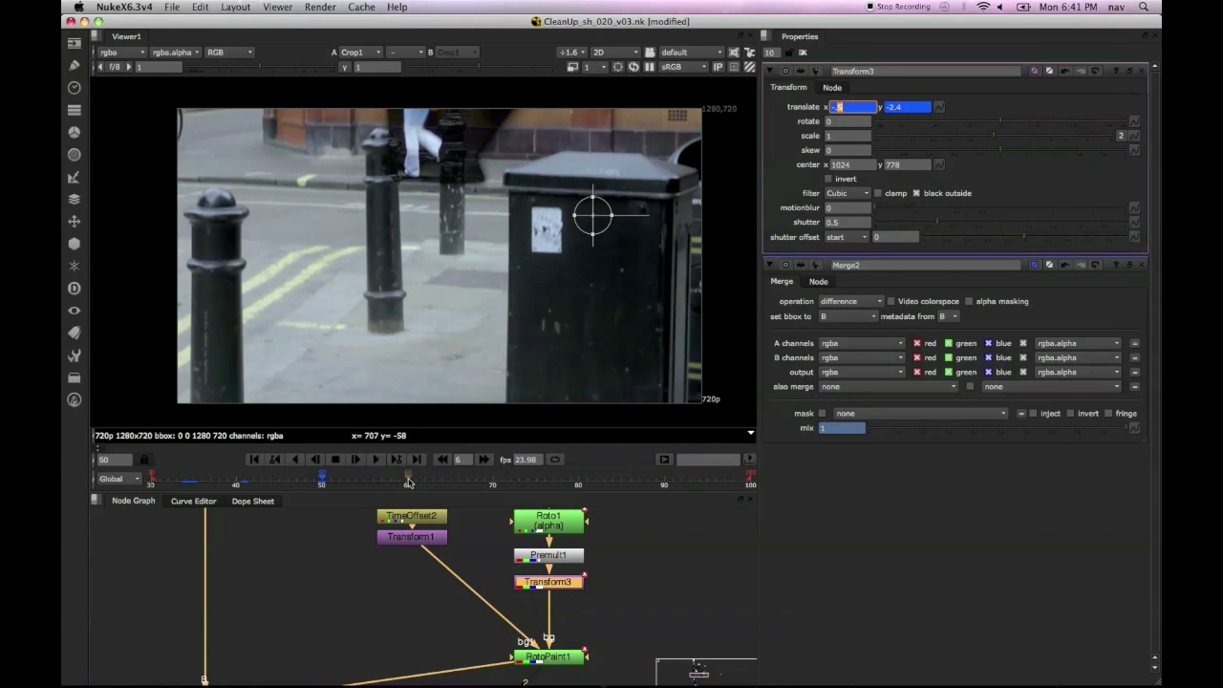
Step: Keyframe Transform3's translate at x 0, y -0.1 on frame 60
left_click(408, 483)
left_click(842, 107)
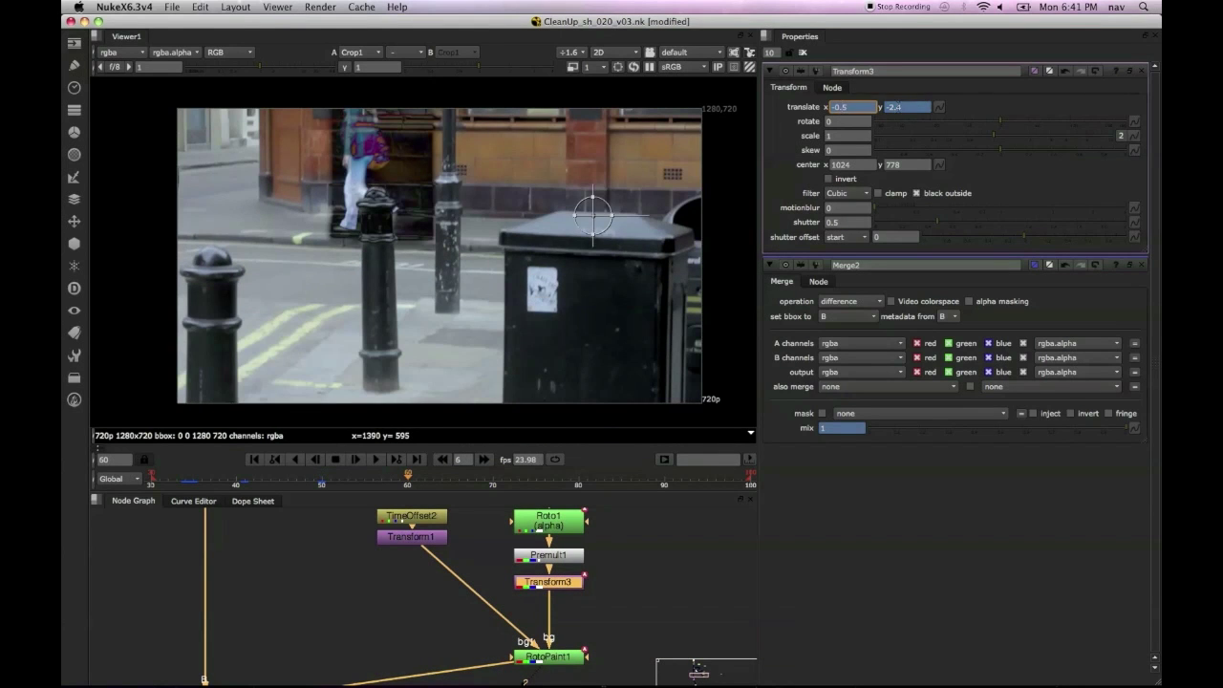
key("Tab")
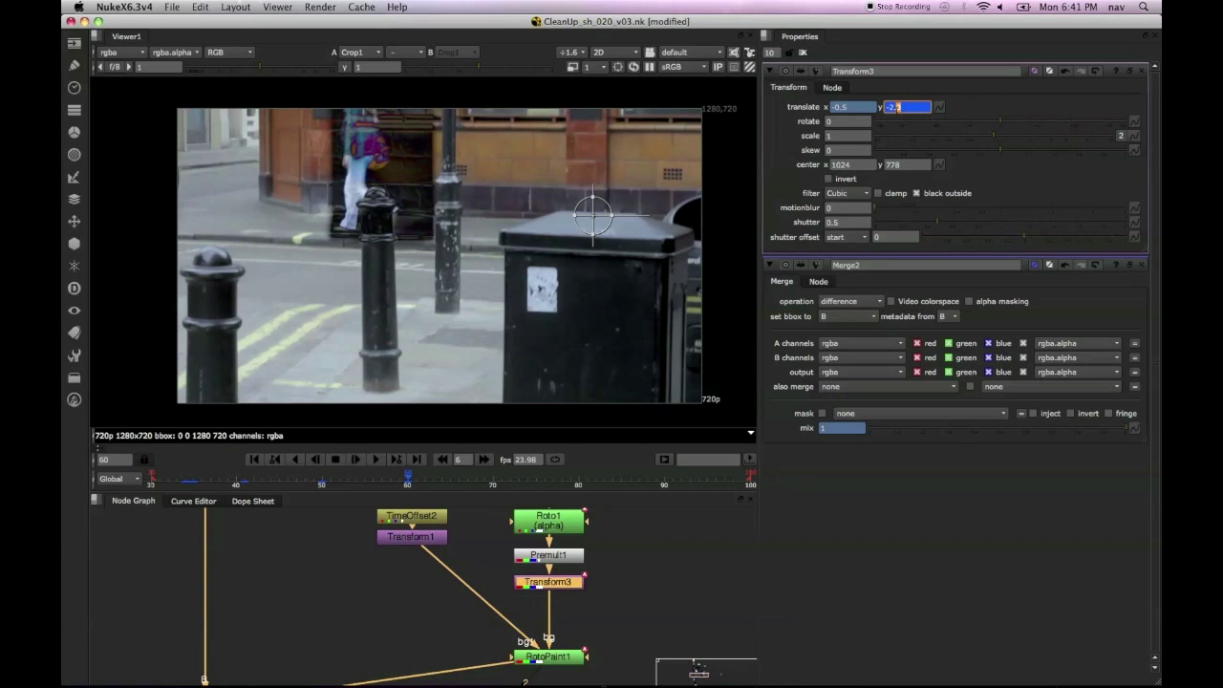
type("-2")
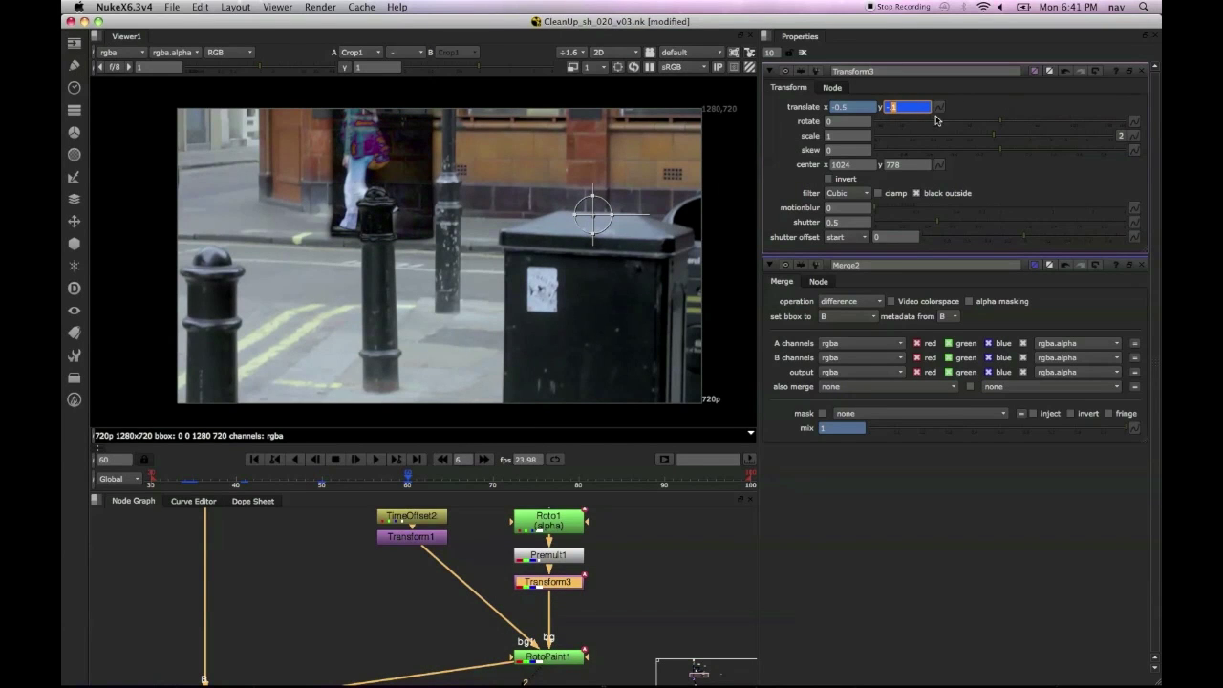
left_click(843, 107)
key("Up")
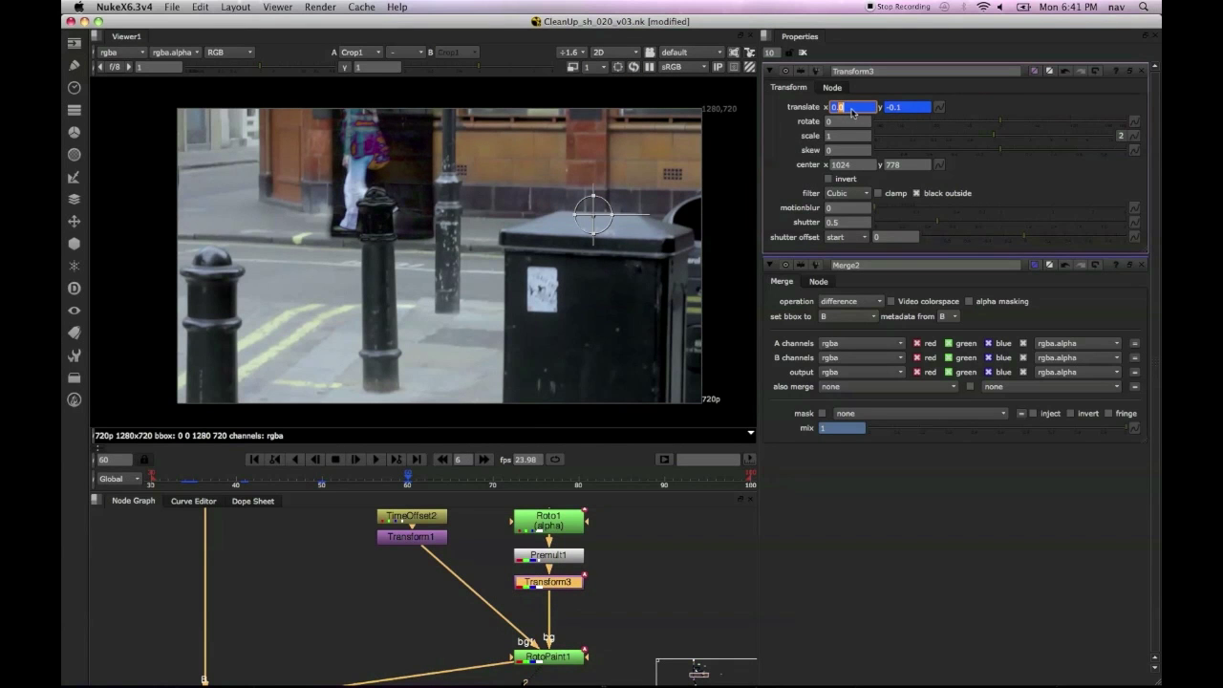
Step: Keyframe Transform3's translate at x -0.1, y 0.7 on frame 70 to align the patch with the plate
left_click(489, 477)
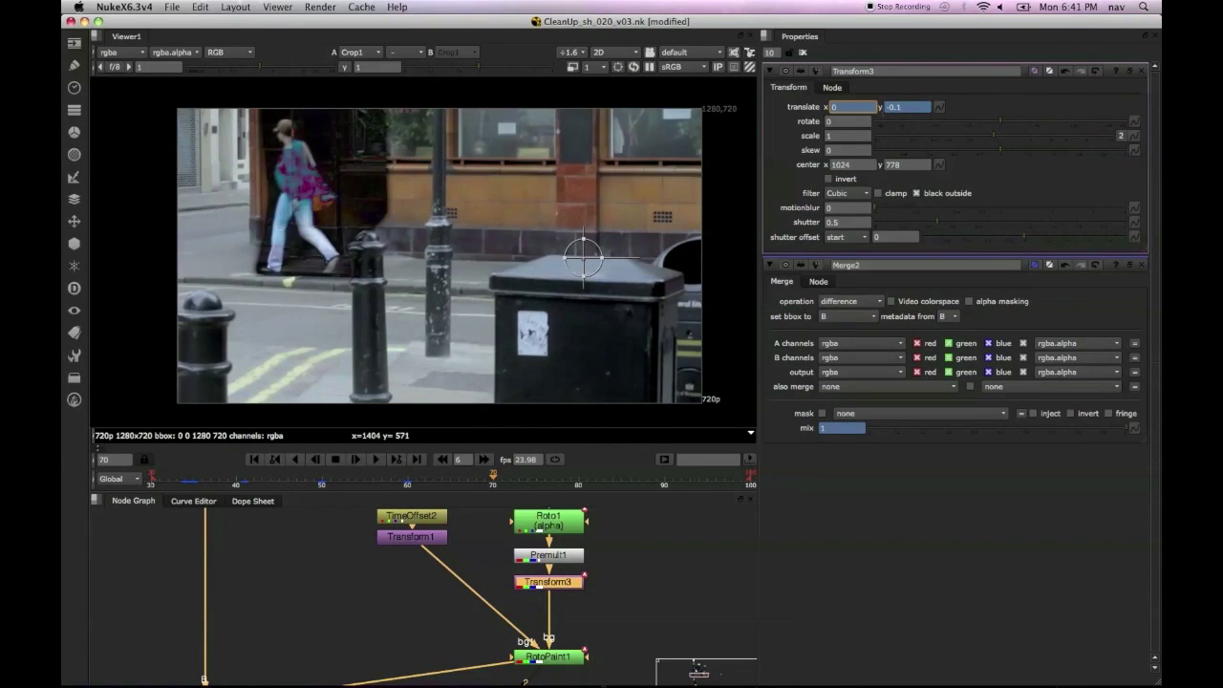
key("Up")
key("Up")
key("Up")
key("Up")
key("Up")
key("Up")
key("Up")
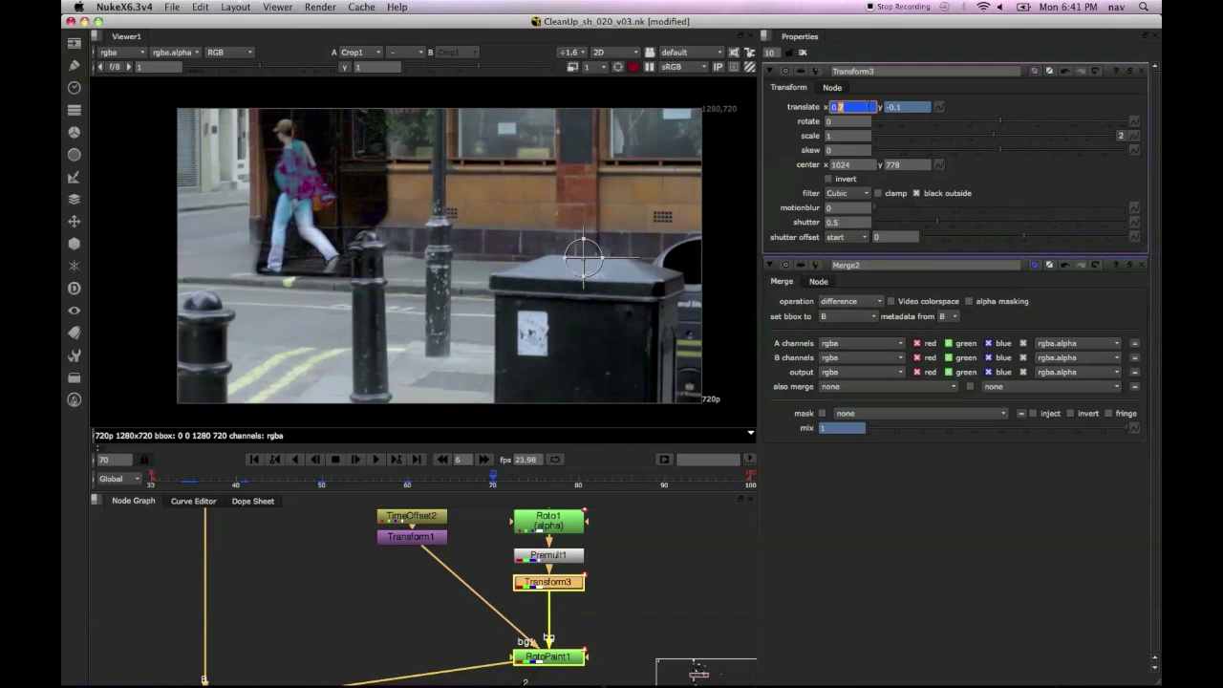
key("Down")
key("Down")
left_click(898, 107)
key("Down")
key("Down")
key("Down")
key("Down")
type("0.5")
key("Return")
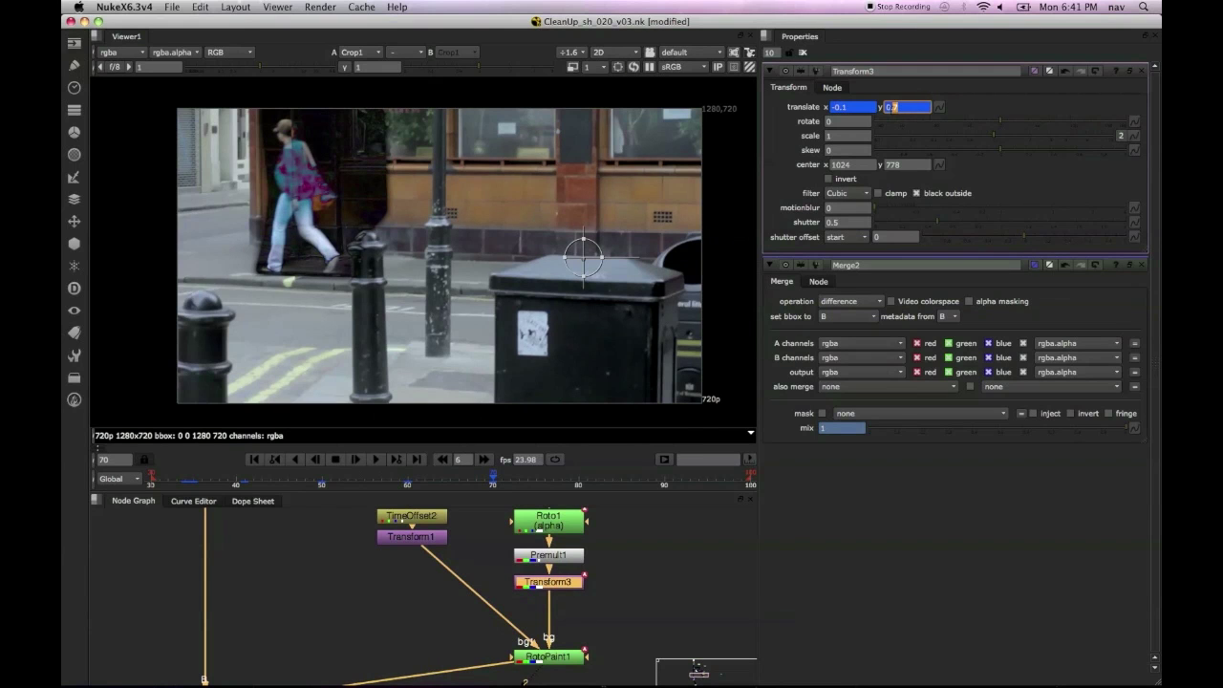
Step: Keyframe Transform3's translate at x -0.4, y 0.6 on frame 80
left_click(571, 484)
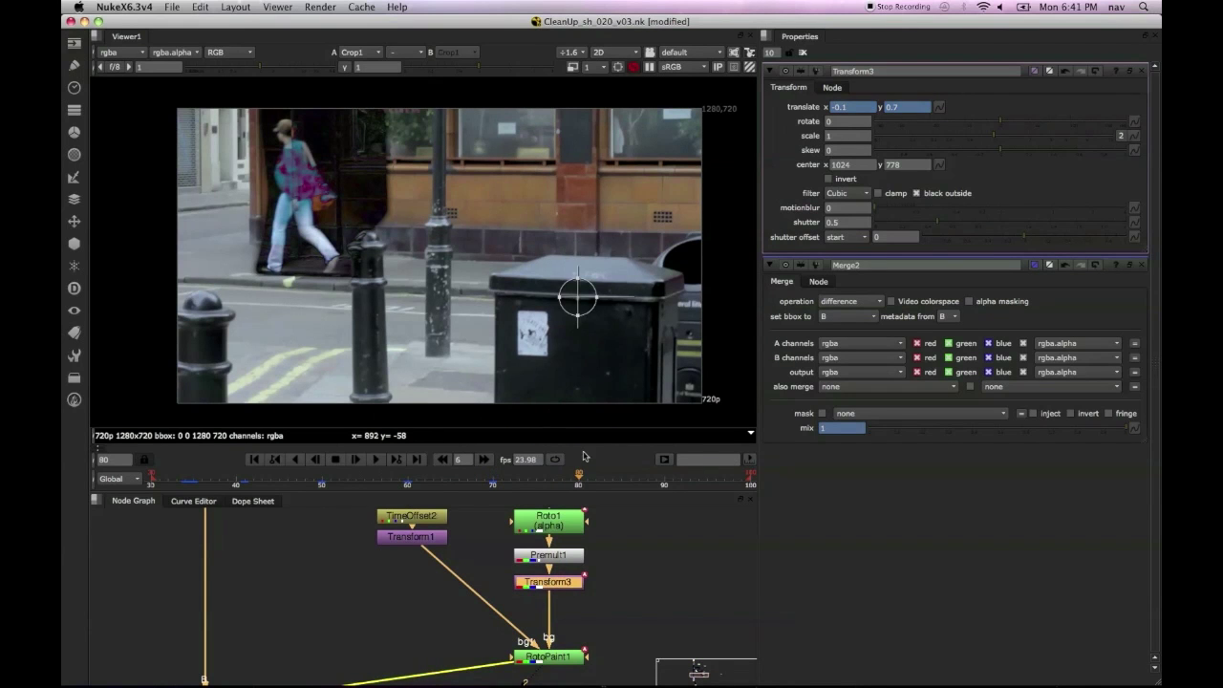
left_click(841, 108)
key("Up")
key("Down")
key("Down")
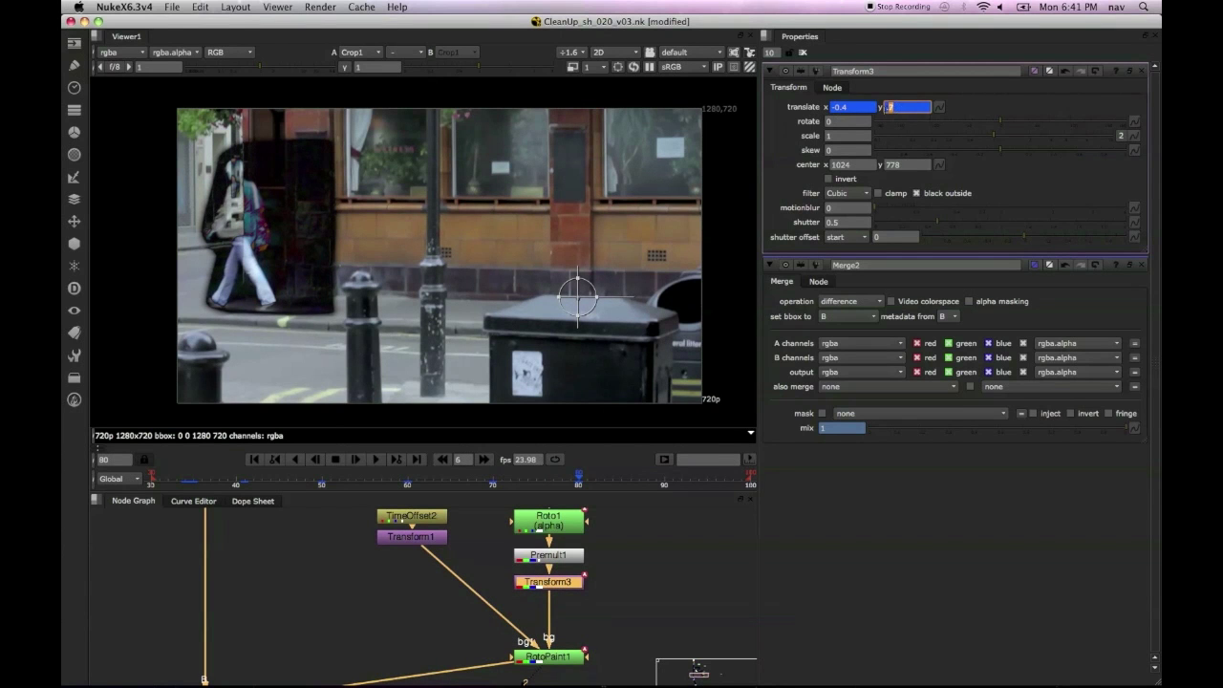
key("Down")
Step: On frame 90, nudge Transform3's vertical translate up and down to find the best patch match, settling on y -1.3
left_click(665, 476)
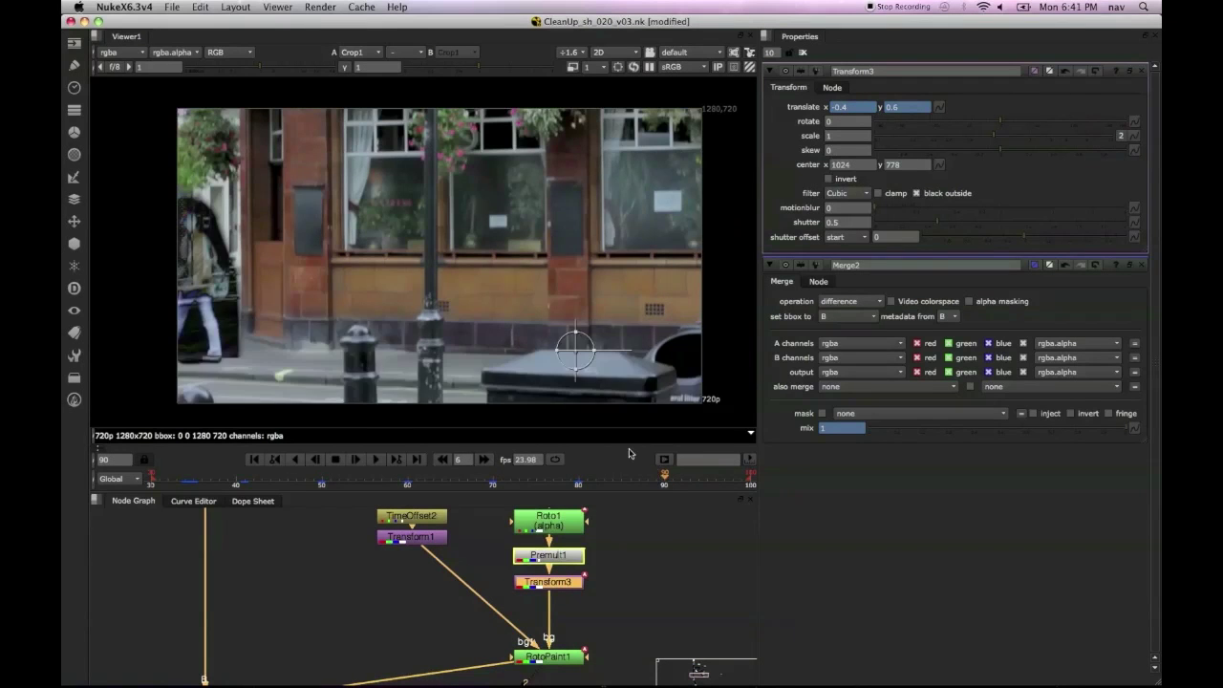
middle_click_drag(354, 322, 465, 309)
left_click(903, 106)
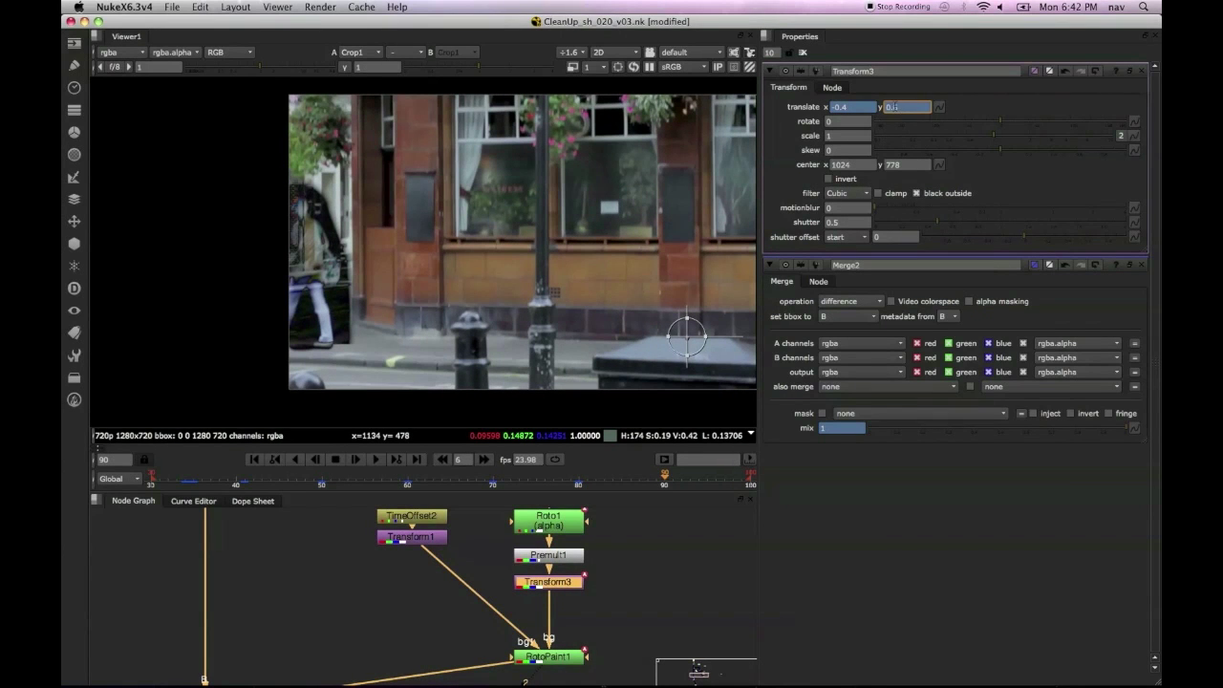
key("Down")
key("Down")
key("Down")
key("Down")
key("Down")
key("Down")
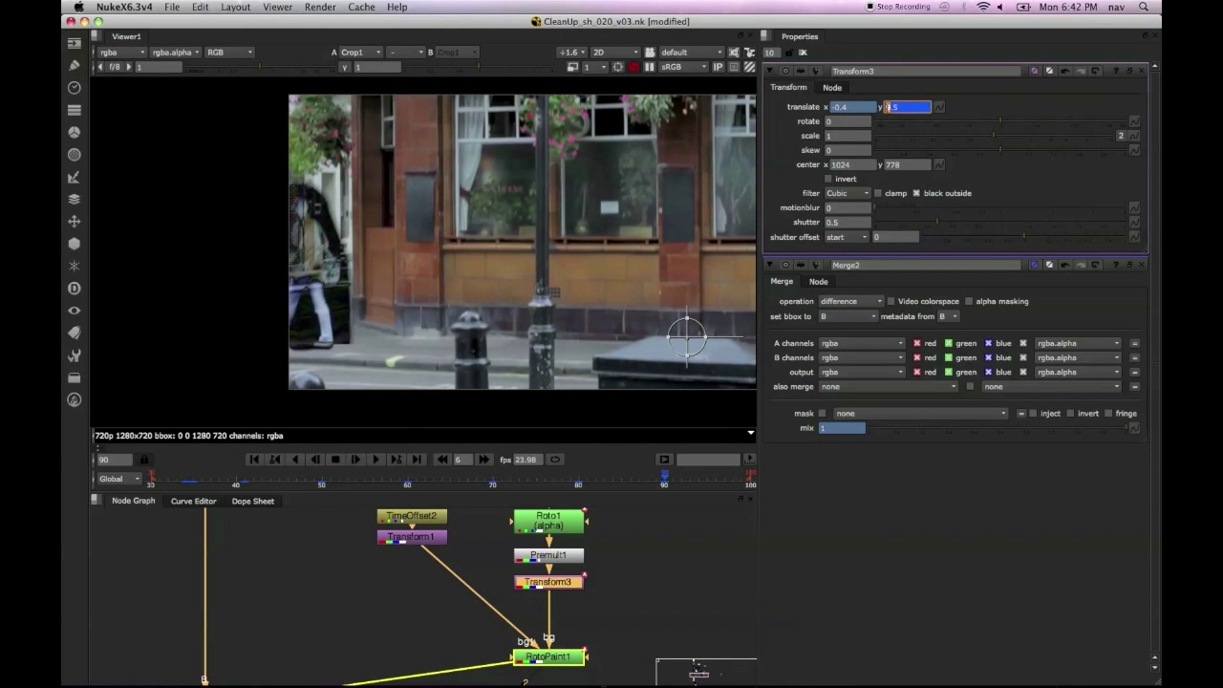
key("Up")
key("Up")
key("Up")
key("Up")
key("Up")
key("Up")
key("Up")
key("Up")
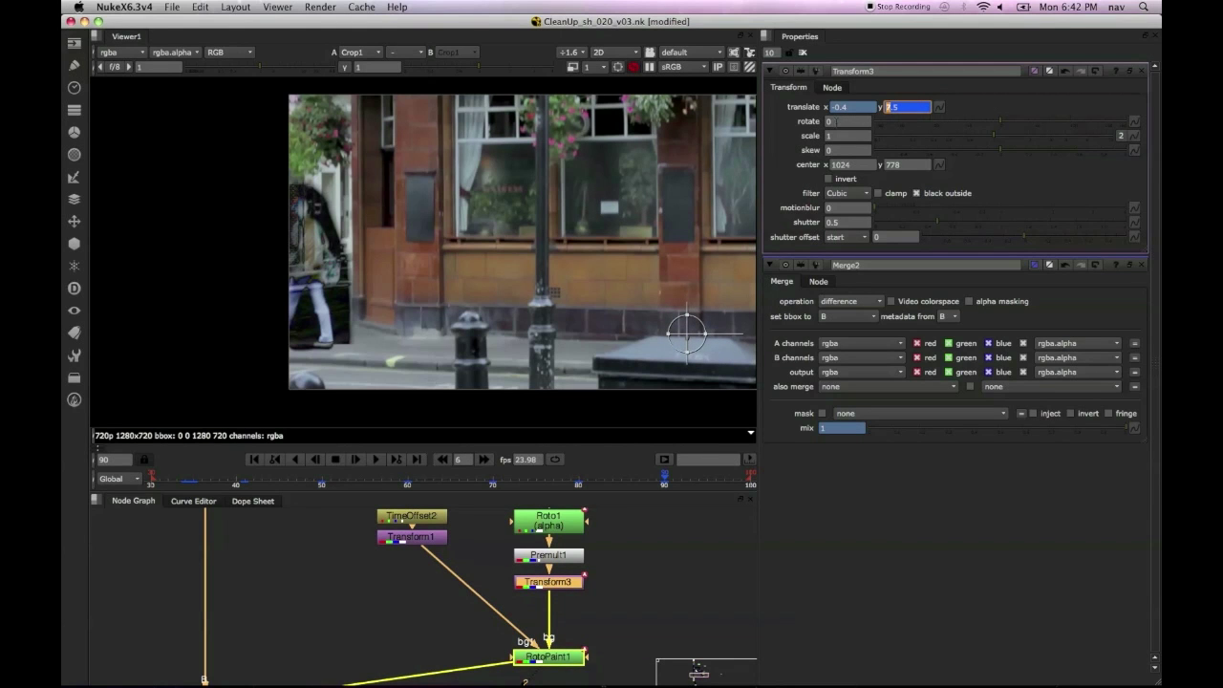
key("Up")
key("Up")
key("Up")
key("Up")
key("Up")
key("Up")
key("Up")
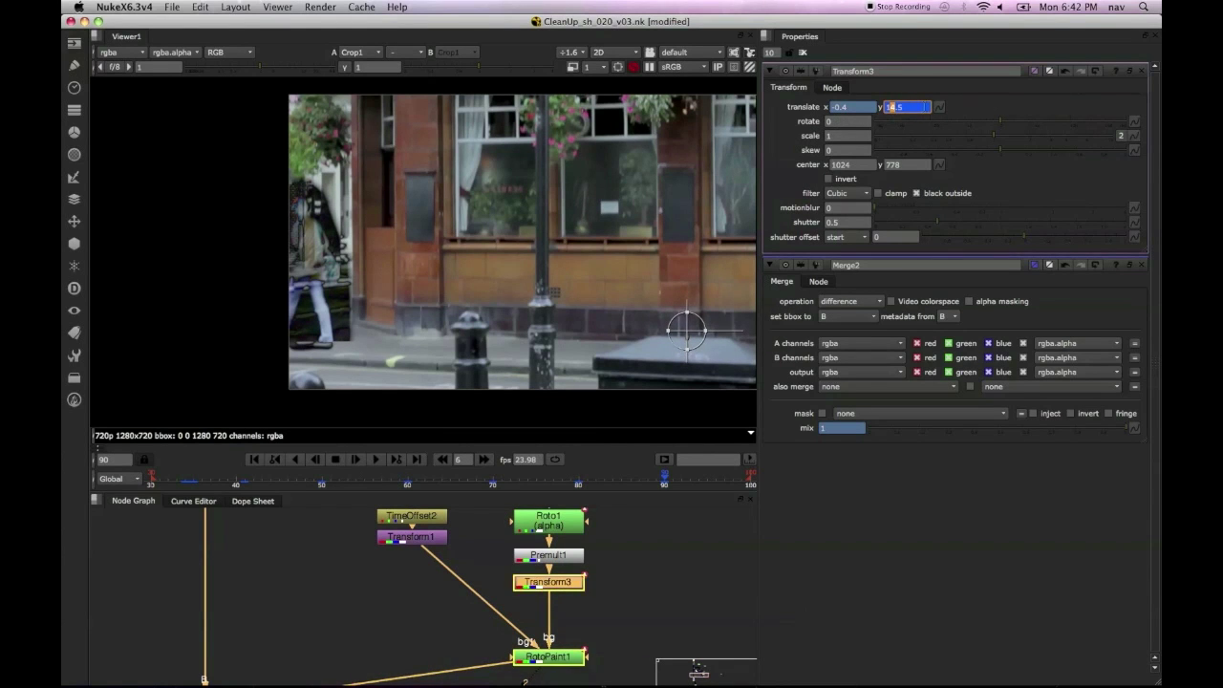
key("Down")
key("Down")
key("Down")
key("Down")
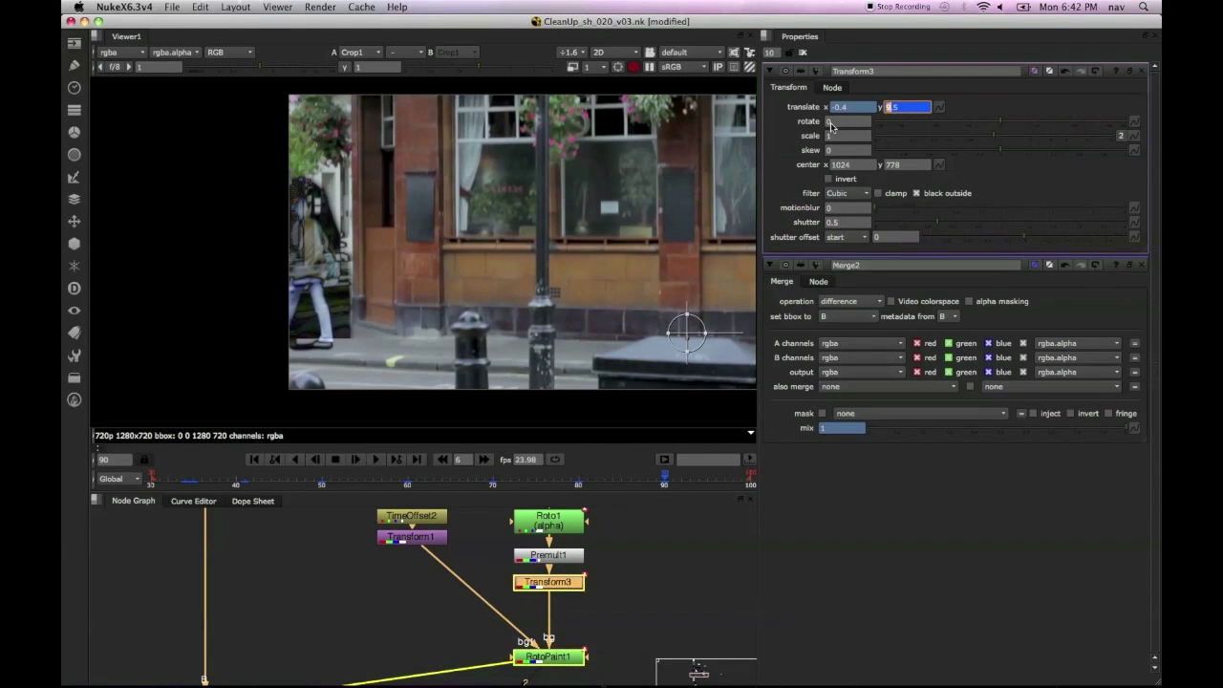
key("Down")
key("Down")
key("Down")
key("Down")
key("Down")
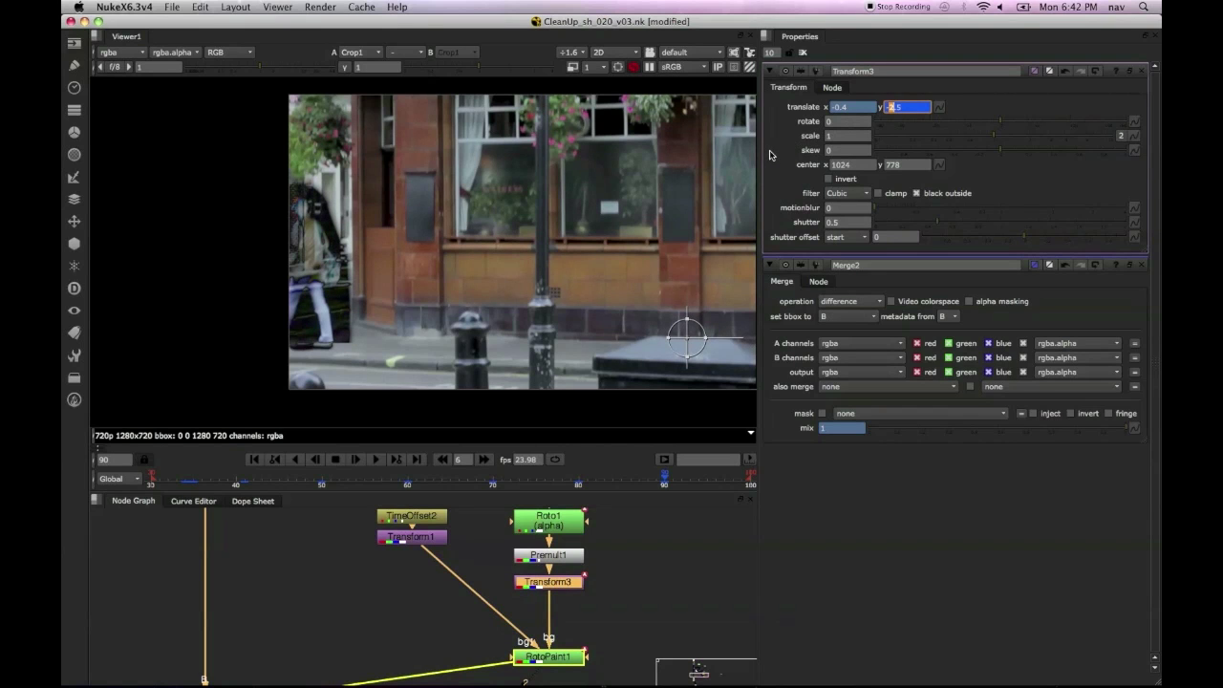
key("Up")
key("Up")
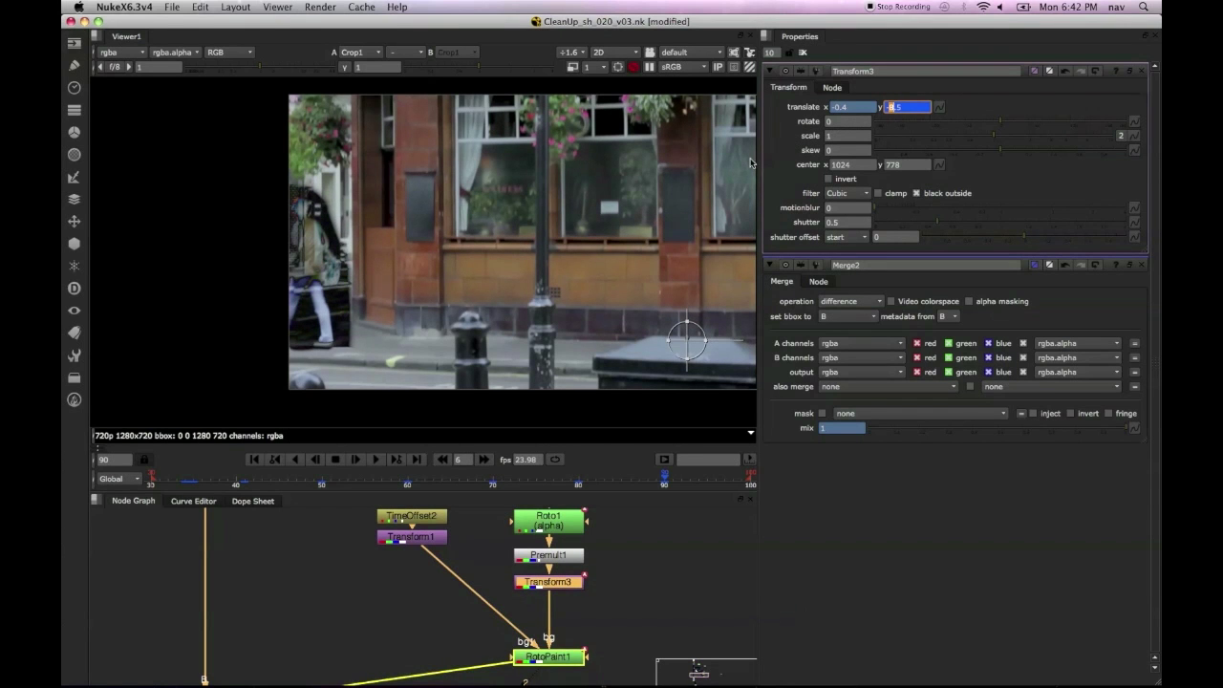
key("Up")
key("Up")
key("Up")
key("Up")
key("Up")
key("Up")
key("Up")
key("Up")
key("Up")
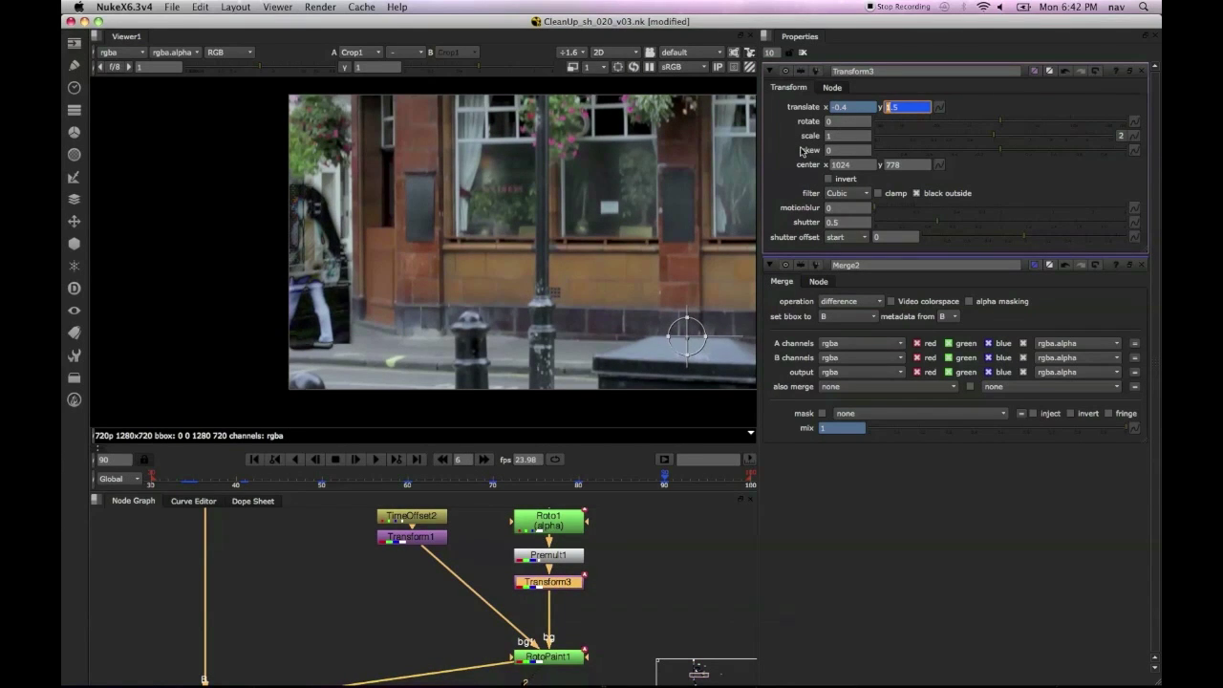
key("Up")
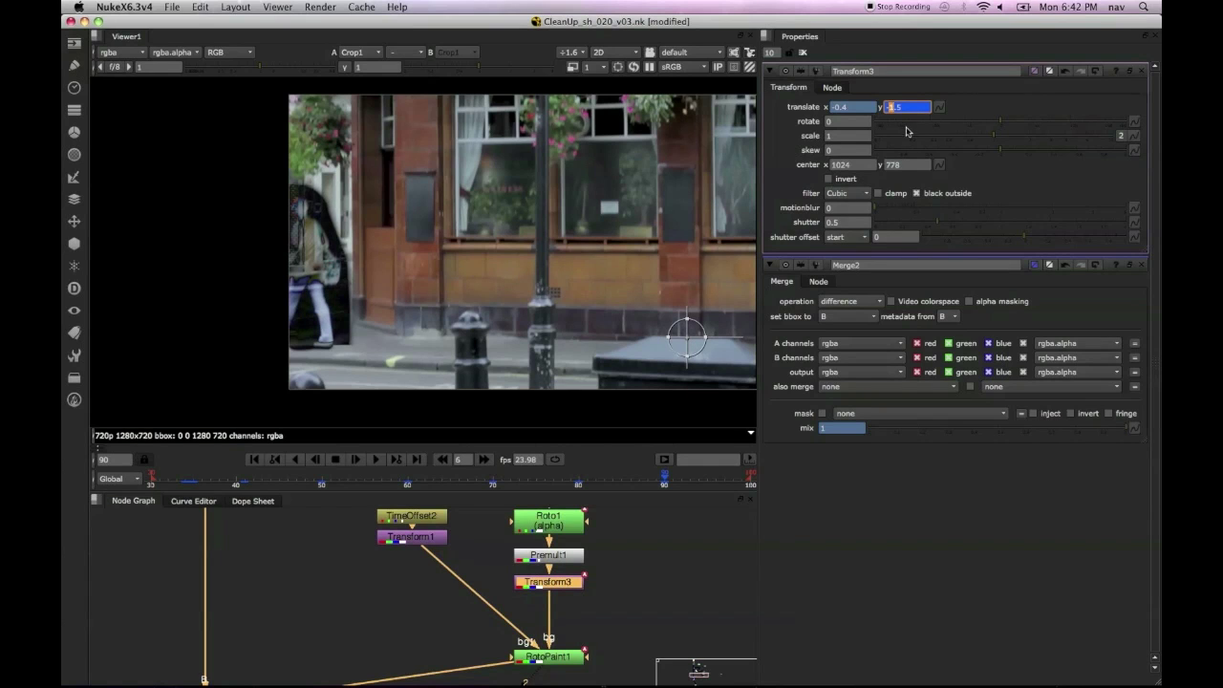
key("Up")
Step: Set Transform3's horizontal translate to -0.7 on frame 90
left_click(842, 107)
key("Down")
key("Down")
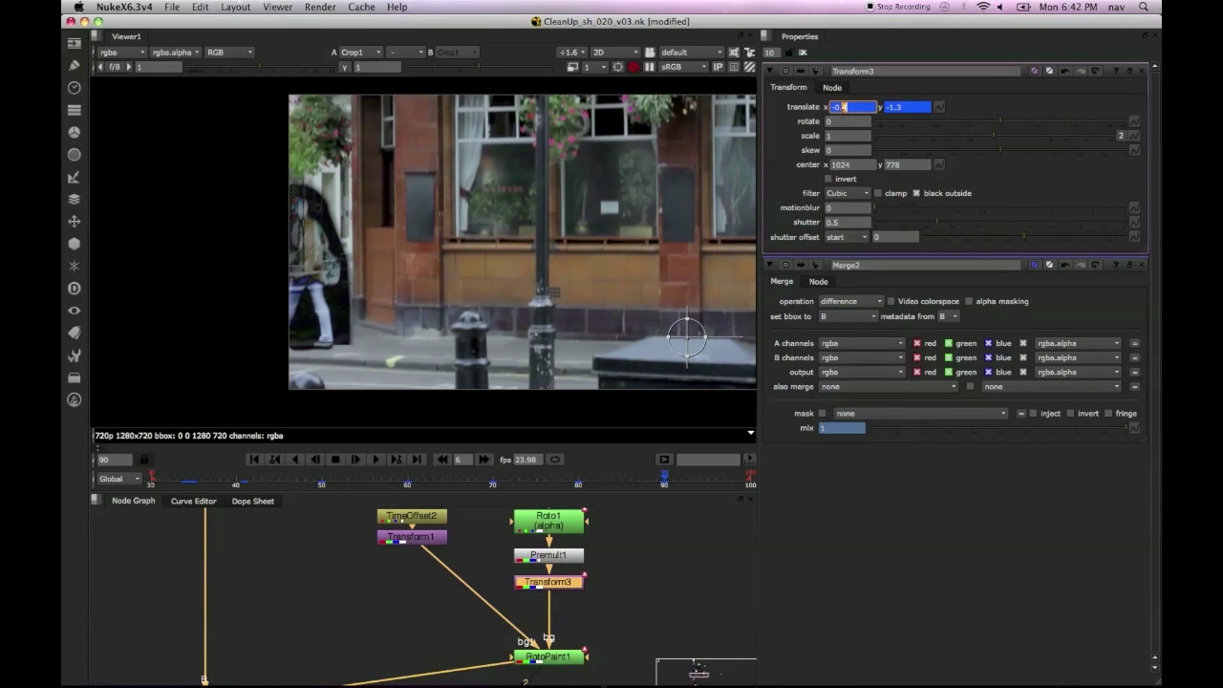
key("Down")
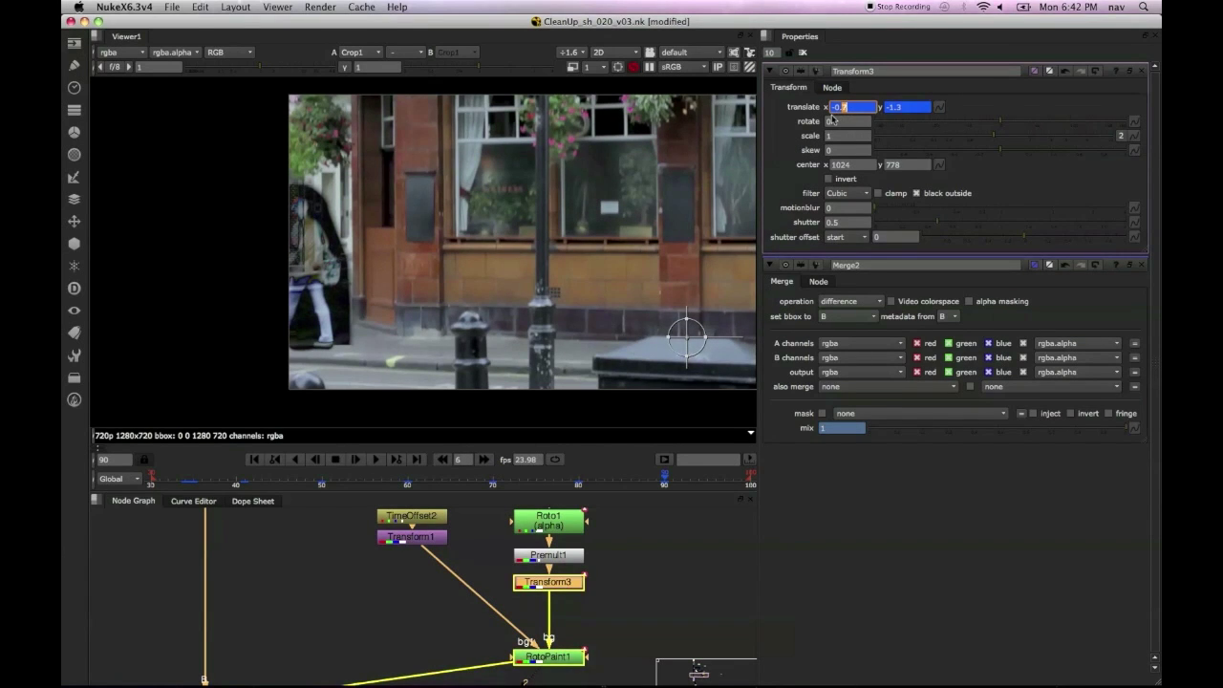
Step: Set Merge2's operation back to over, check the patch on frame 87, and close all open node properties
left_click(636, 483)
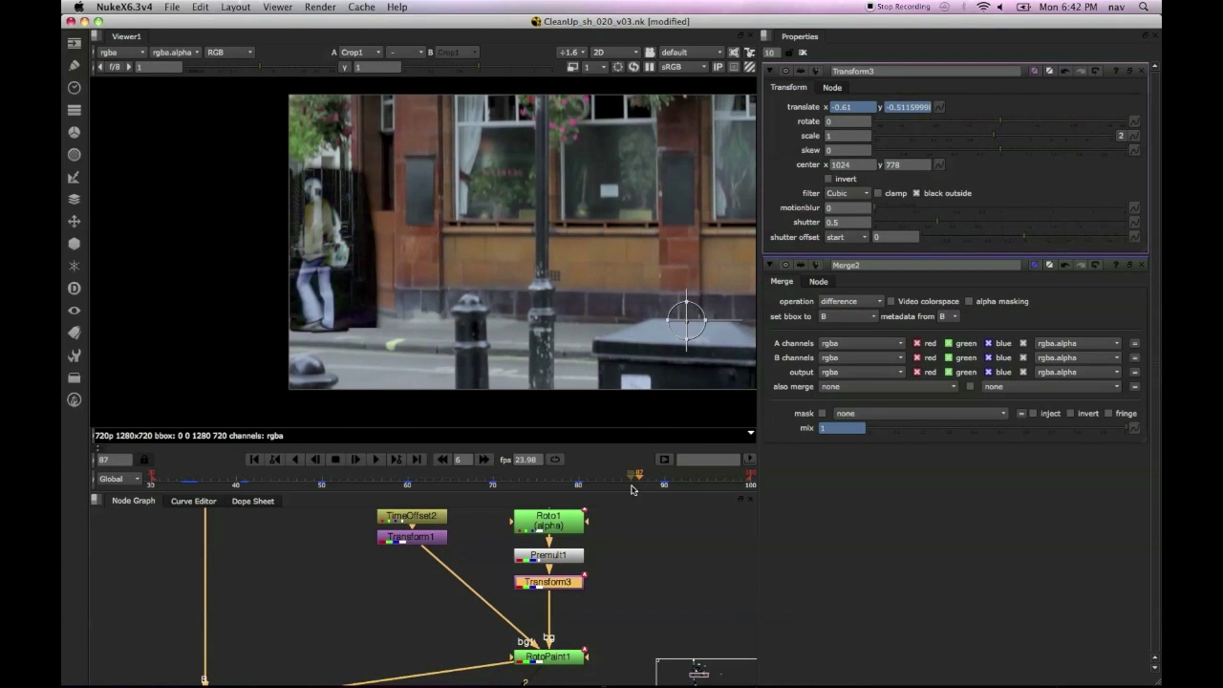
left_click(835, 107)
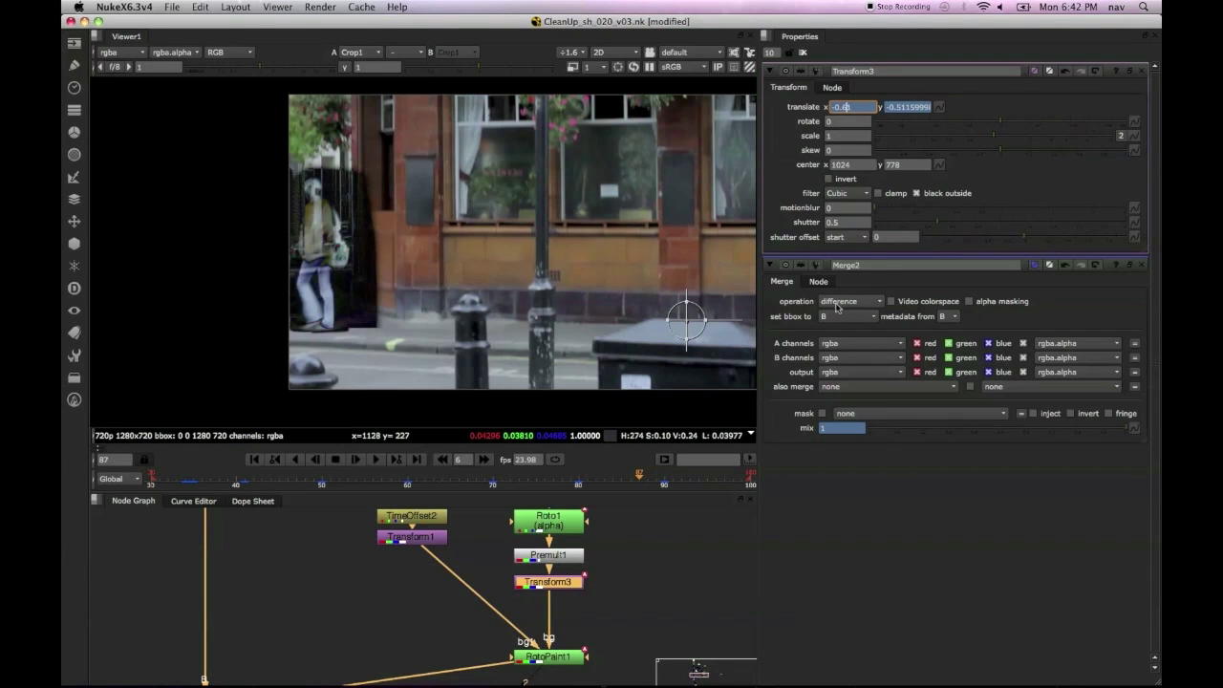
left_click(838, 301)
left_click(832, 518)
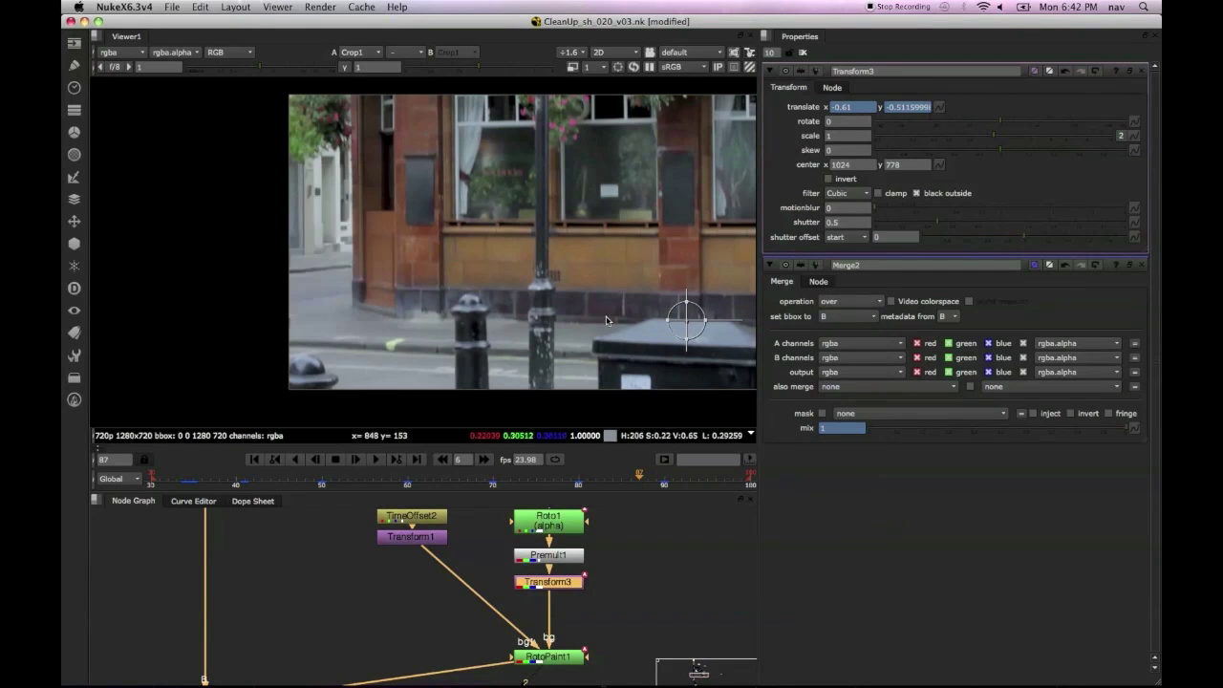
scroll(506, 312, "down", 2)
middle_click_drag(503, 312, 413, 321)
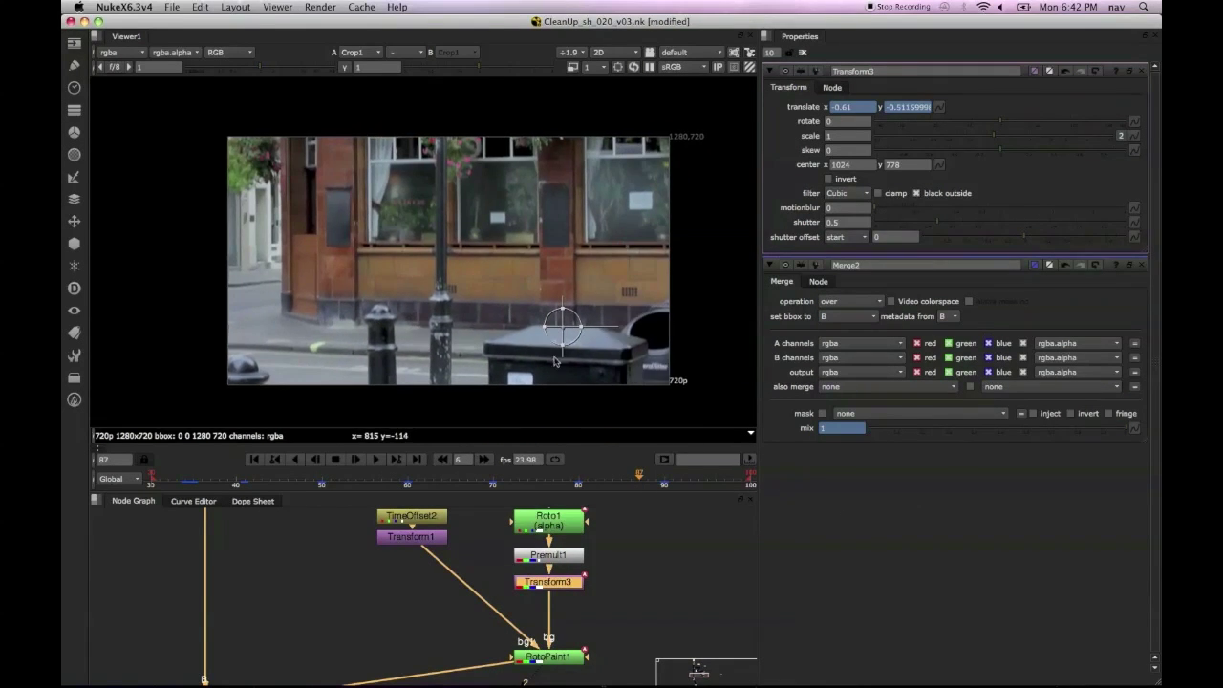
left_click(803, 53)
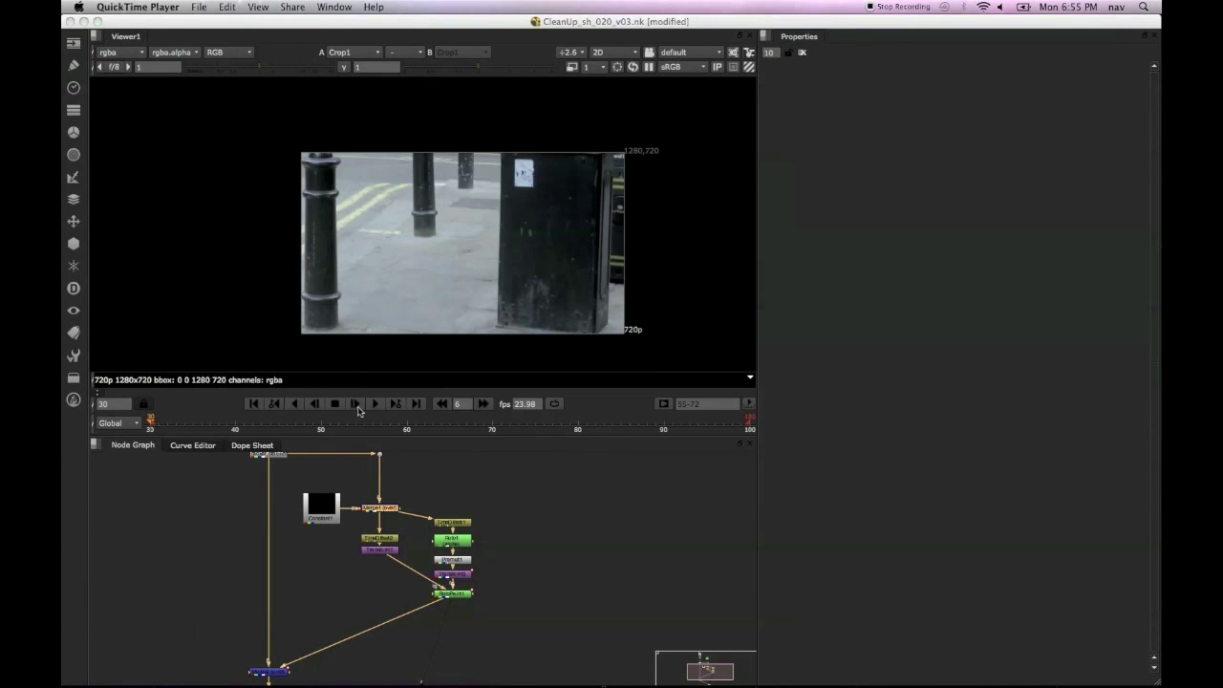
Step: Play through the shot to check the cleaned-up result across the frame range
left_click(358, 409)
left_click(351, 406)
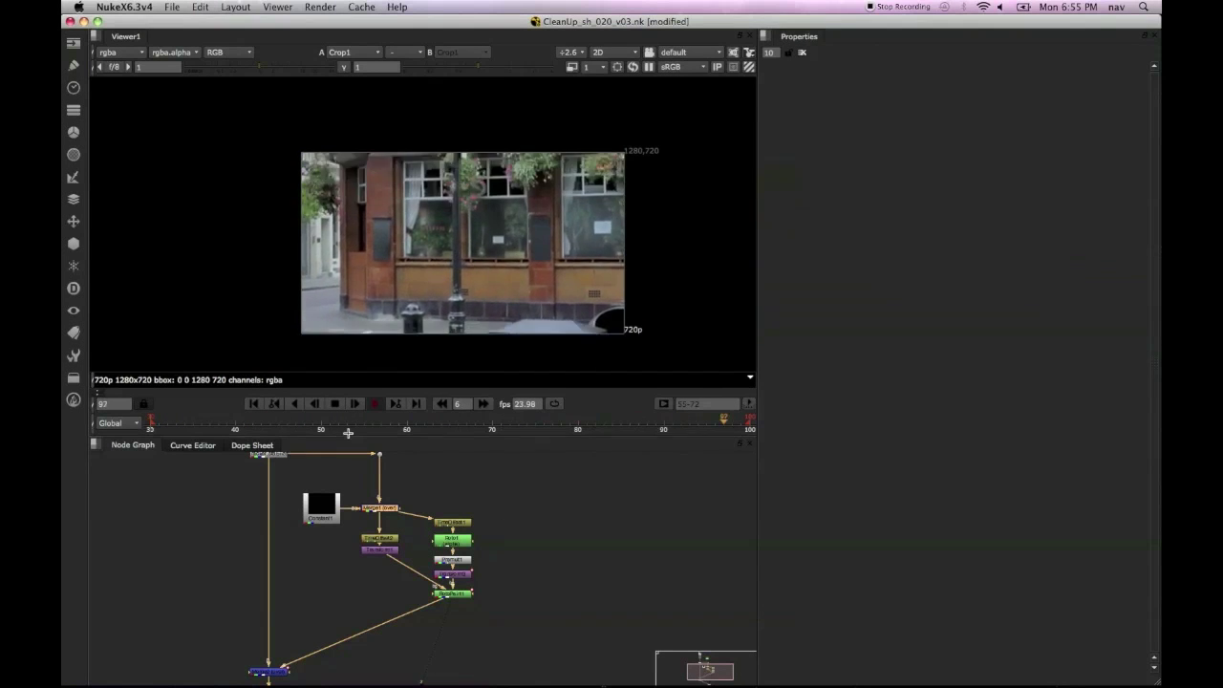
key("l")
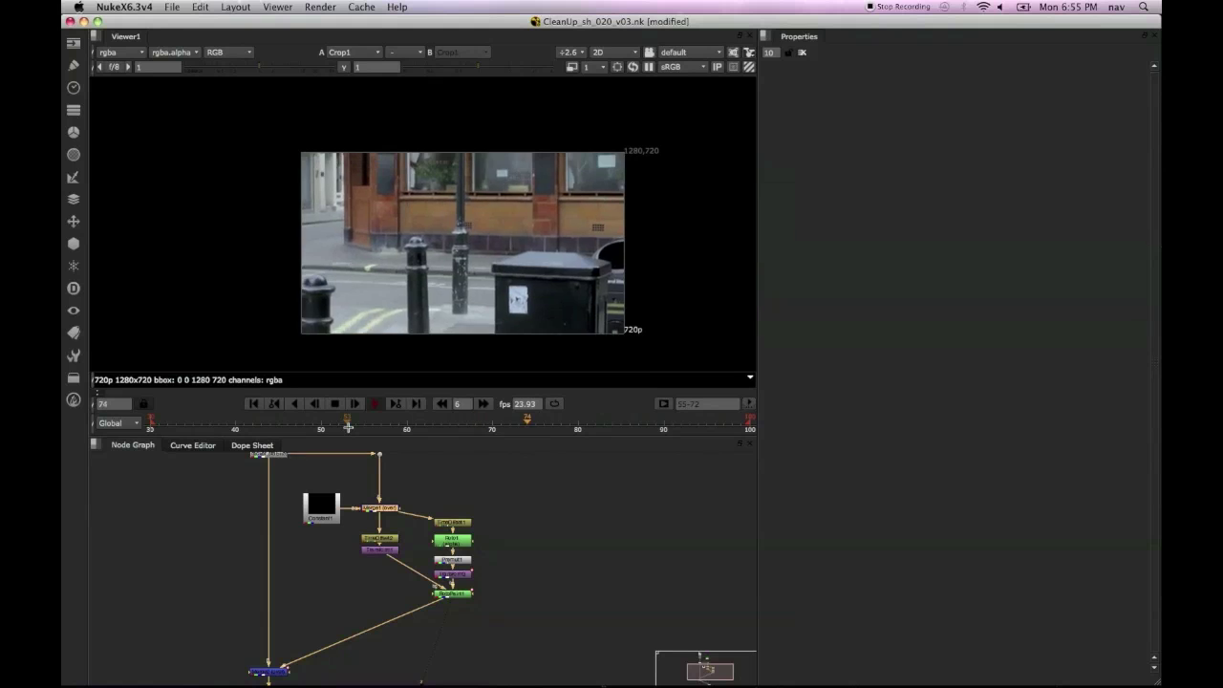